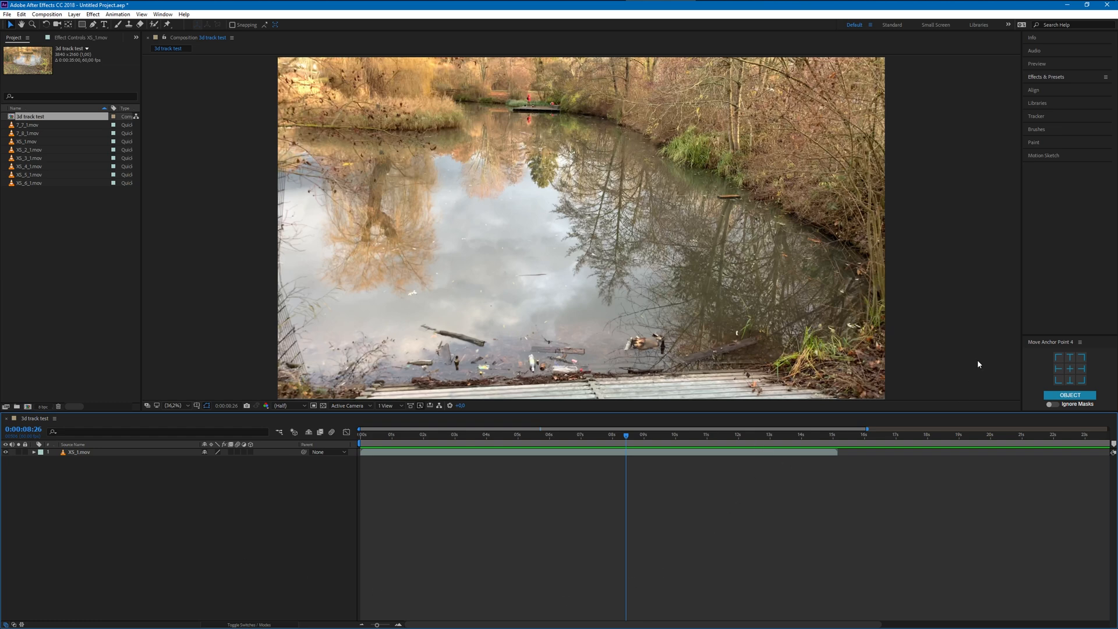
- Scrub through the XS_1.mov footage in the 3d track test composition to review its camera movement
{"action": "left_click", "coordinate": [1049, 118]}
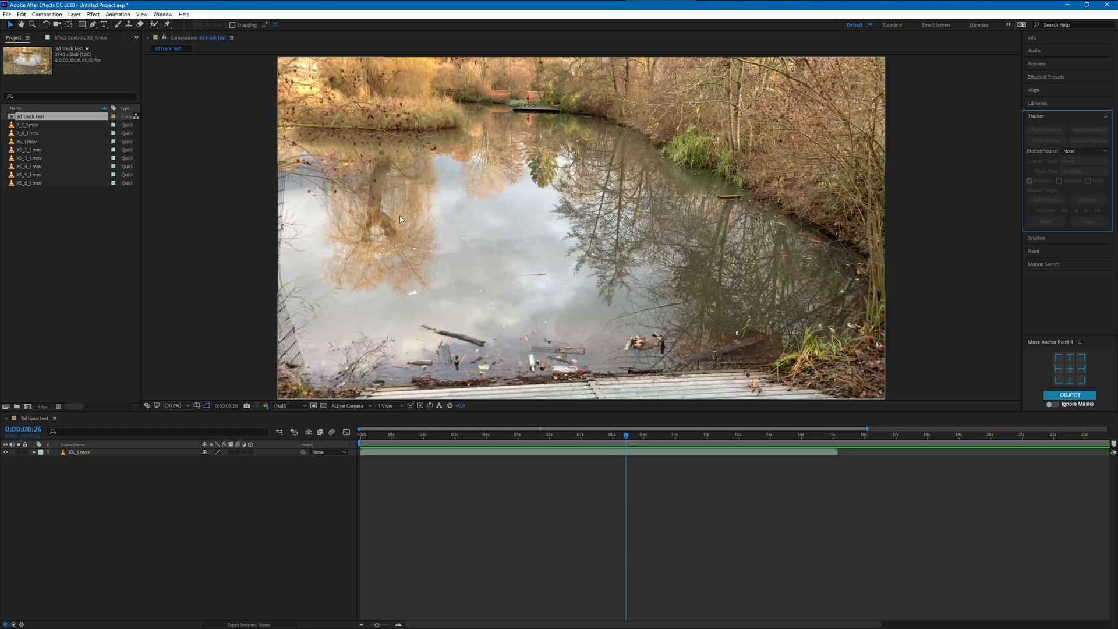
{"action": "left_click_drag", "start_coordinate": [624, 435], "coordinate": [516, 434]}
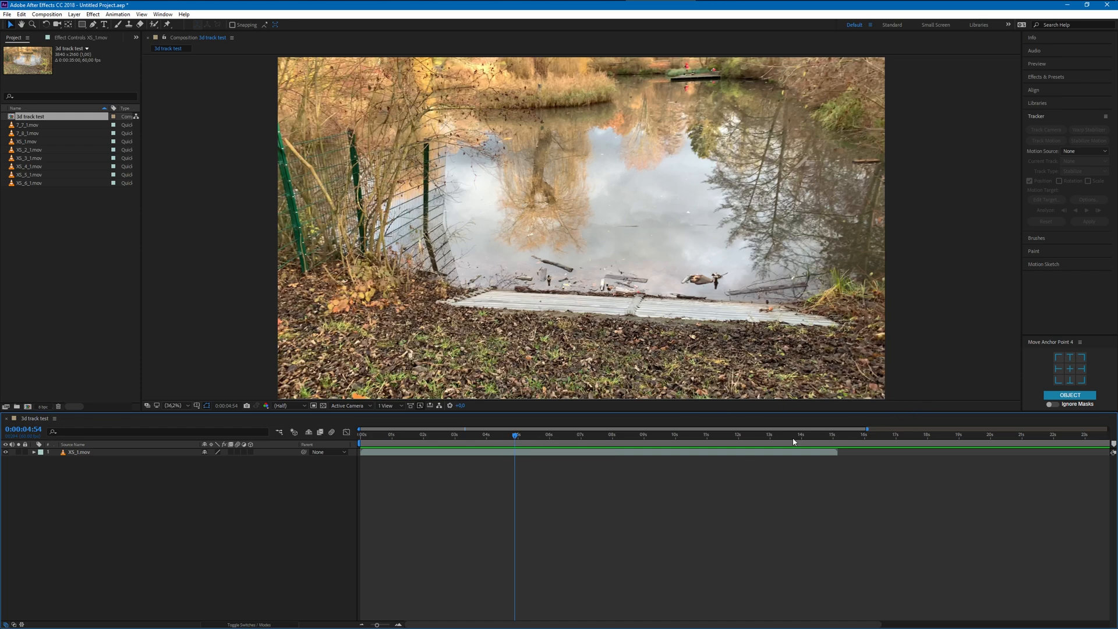
{"action": "left_click_drag", "start_coordinate": [515, 435], "coordinate": [545, 446]}
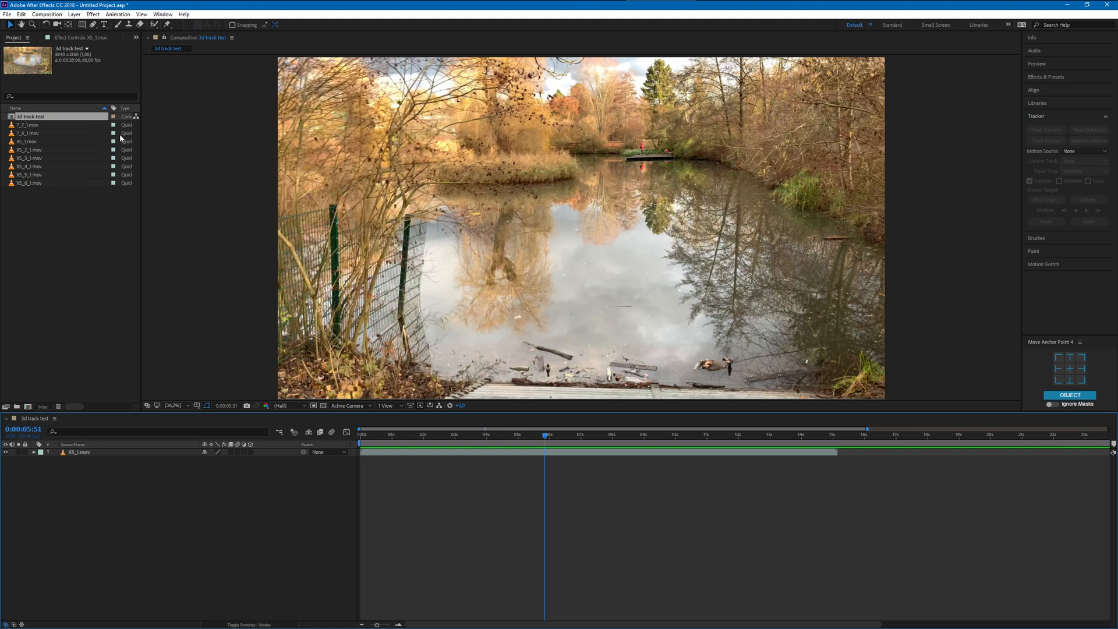
{"action": "mouse_move", "coordinate": [561, 437]}
{"action": "left_mouse_down"}
{"action": "mouse_move", "coordinate": [524, 435]}
{"action": "mouse_move", "coordinate": [555, 434]}
{"action": "left_mouse_up"}
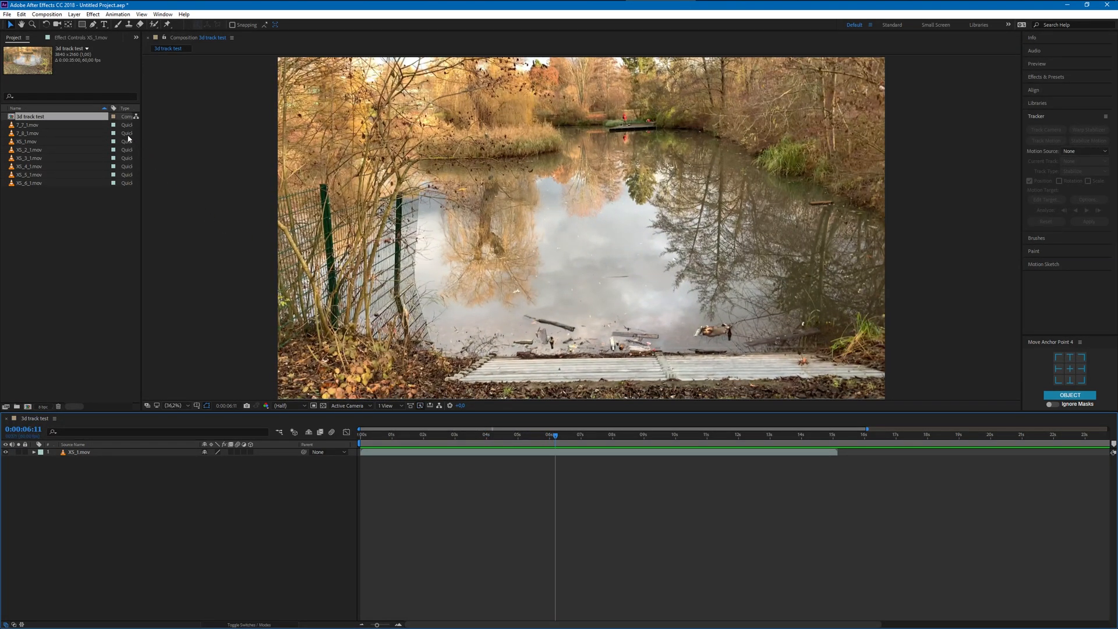
{"action": "left_click_drag", "start_coordinate": [74, 406], "coordinate": [53, 385]}
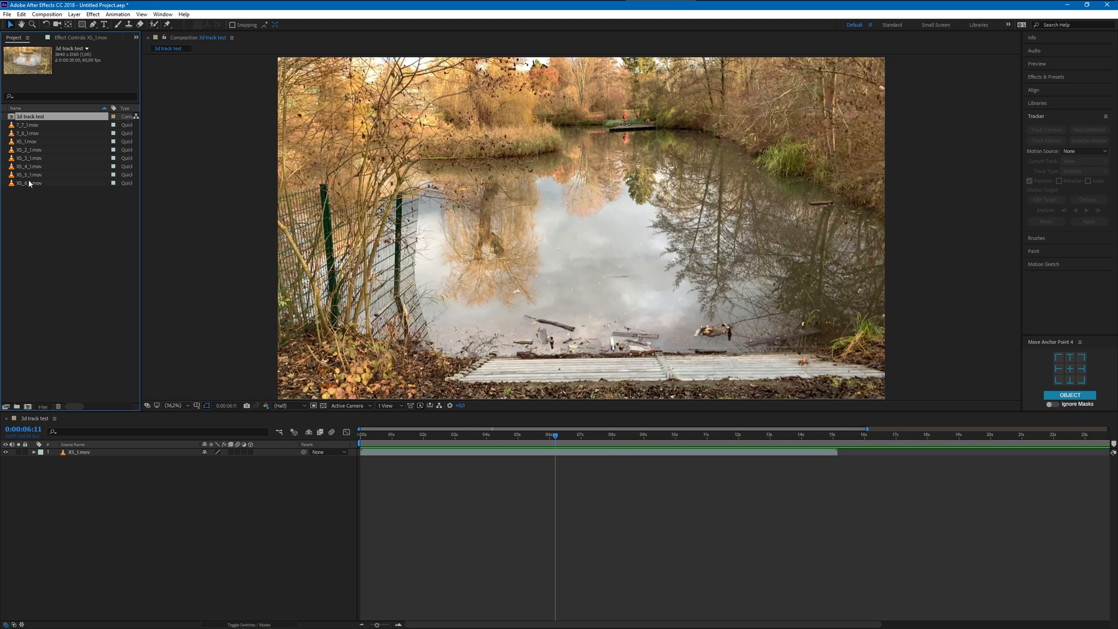
{"action": "left_click_drag", "start_coordinate": [555, 437], "coordinate": [621, 435]}
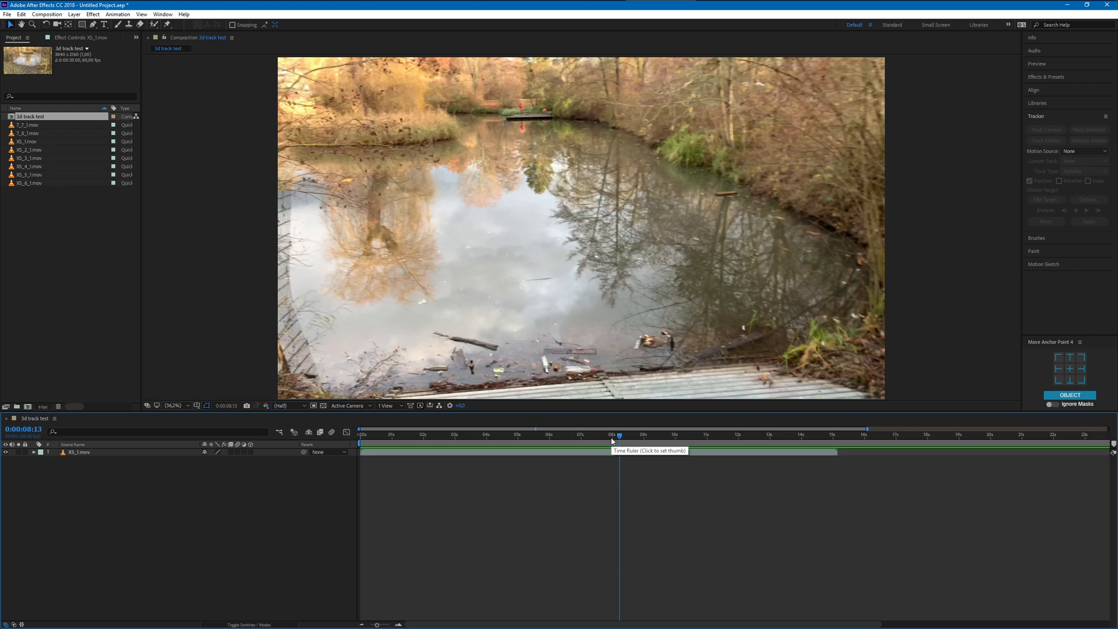
{"action": "left_click_drag", "start_coordinate": [601, 442], "coordinate": [639, 439]}
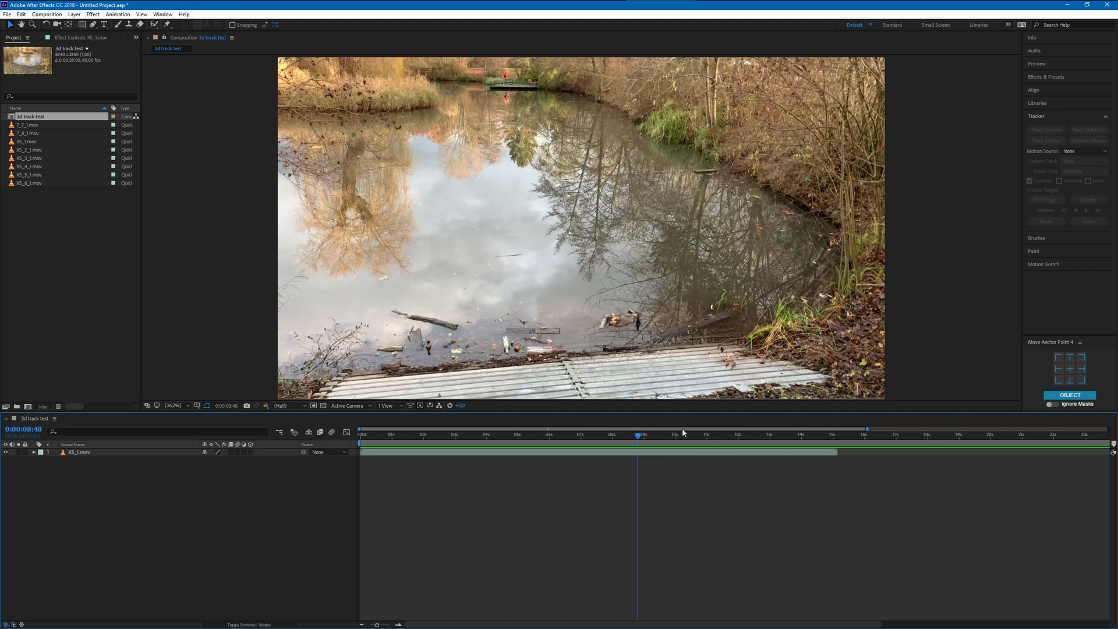
{"action": "left_click_drag", "start_coordinate": [639, 449], "coordinate": [562, 439]}
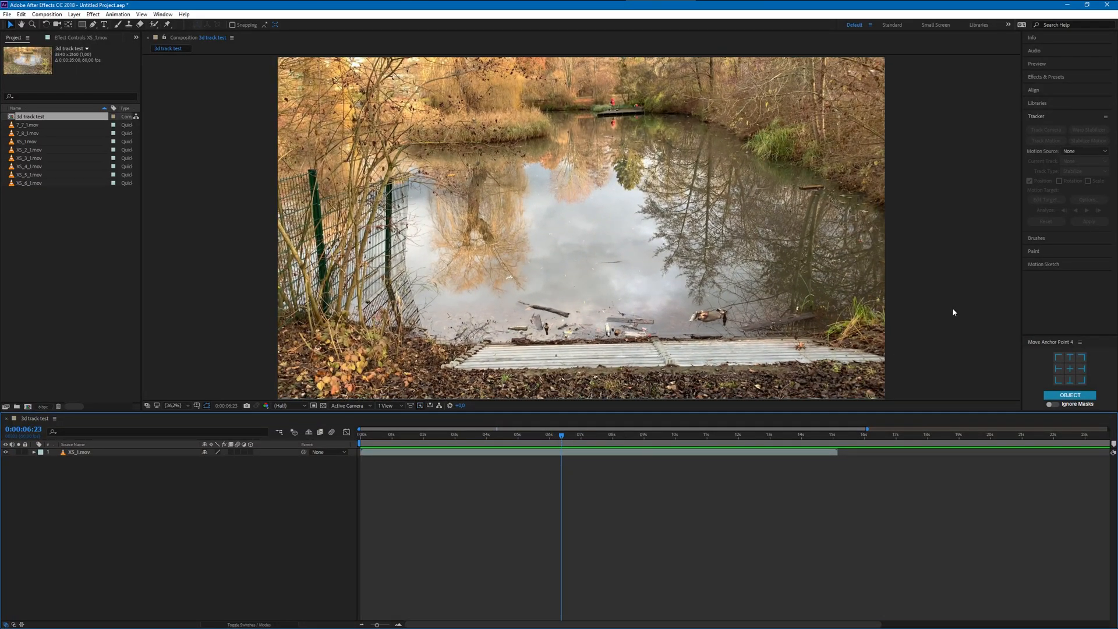
- Search the effects and presets for "3d tr" and "3d m"
{"action": "left_click", "coordinate": [1046, 77]}
{"action": "left_click", "coordinate": [1046, 87]}
{"action": "type", "text": "3d"}
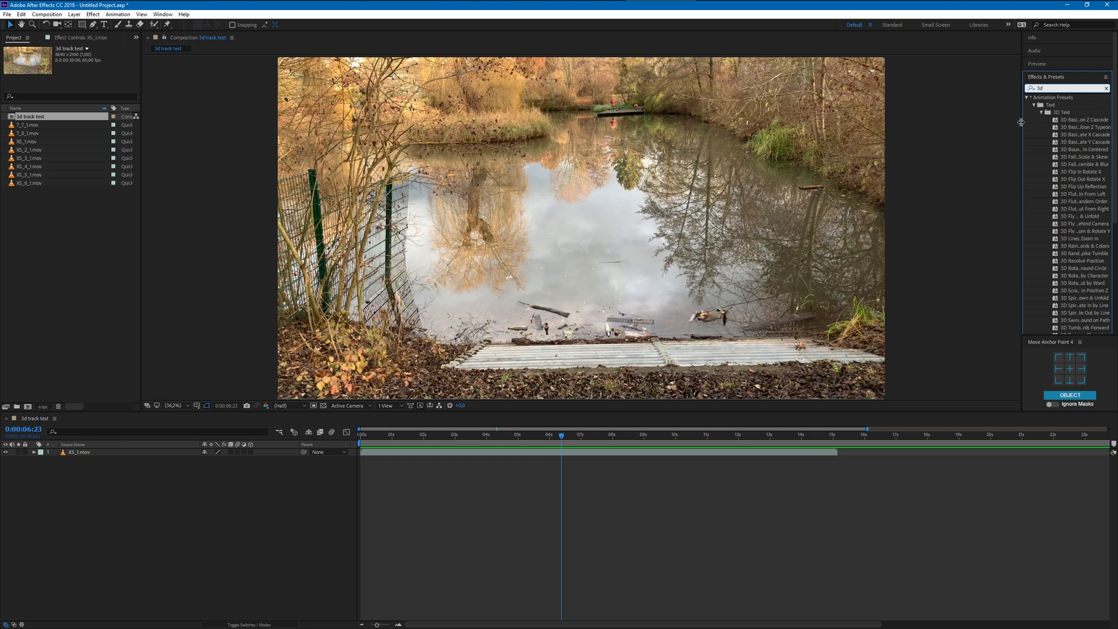
{"action": "type", "text": " n"}
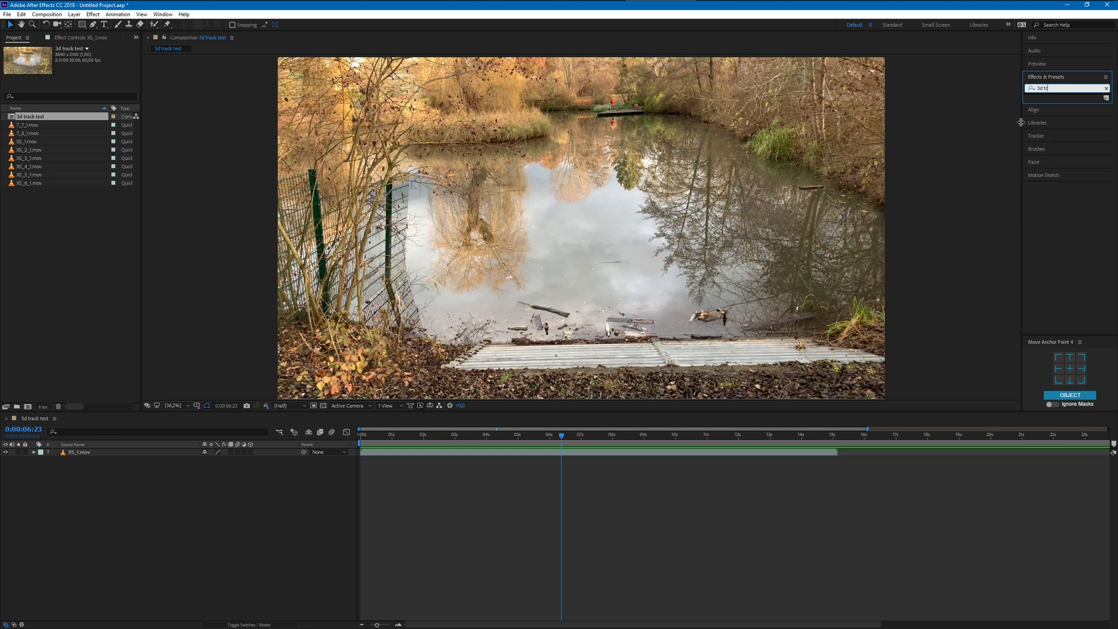
{"action": "key", "text": "BackSpace"}
{"action": "key", "text": "BackSpace"}
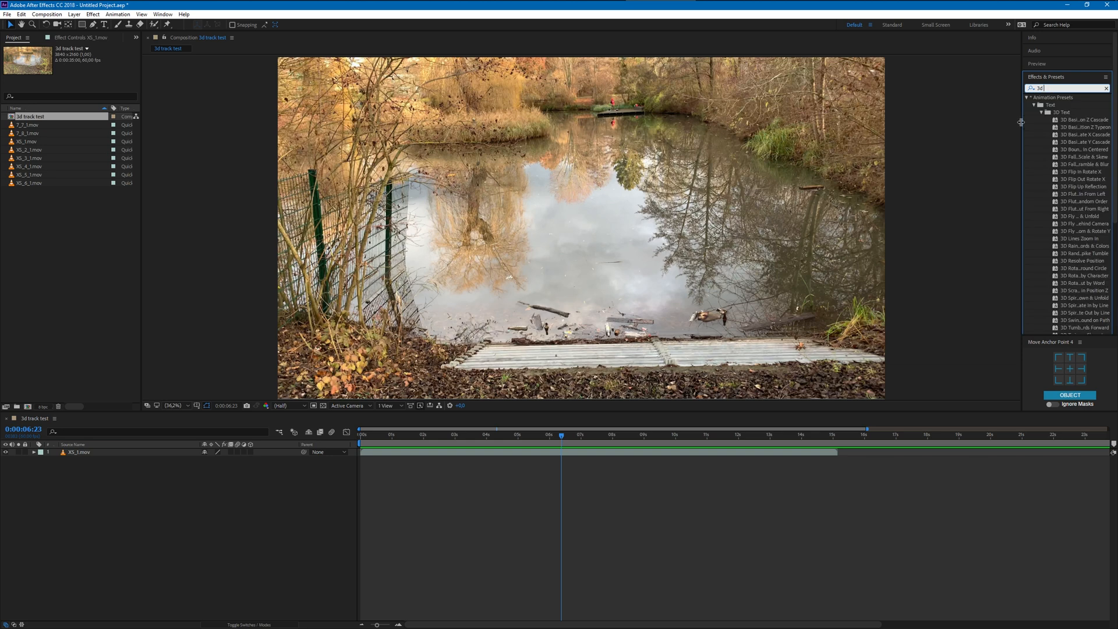
{"action": "type", "text": "mo"}
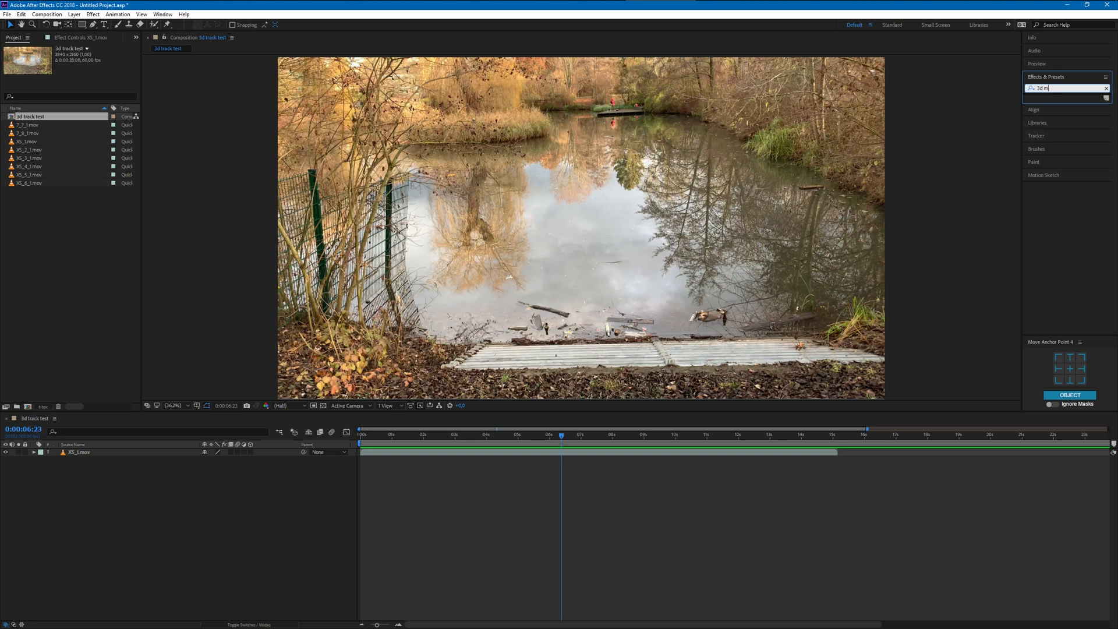
{"action": "key", "text": "BackSpace"}
{"action": "key", "text": "BackSpace"}
{"action": "key", "text": "BackSpace"}
{"action": "key", "text": "BackSpace"}
- Find the 3D Camera Tracker effect with the search term "tr" and apply it to the XS_1.mov layer
{"action": "type", "text": "tr"}
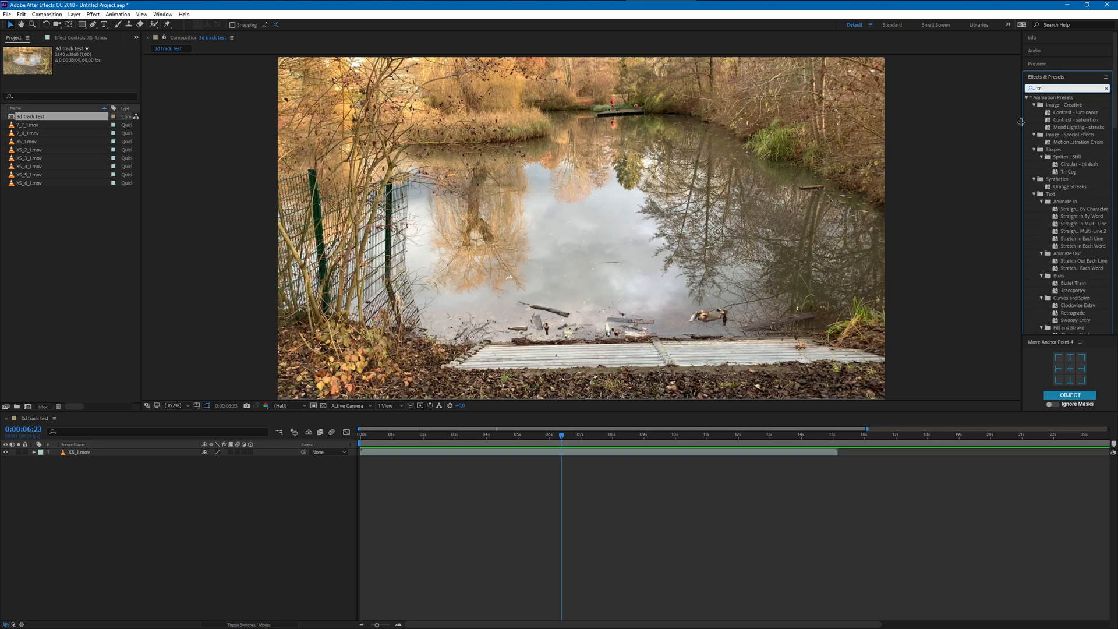
{"action": "scroll", "coordinate": [1043, 201], "scroll_direction": "down", "scroll_amount": 10}
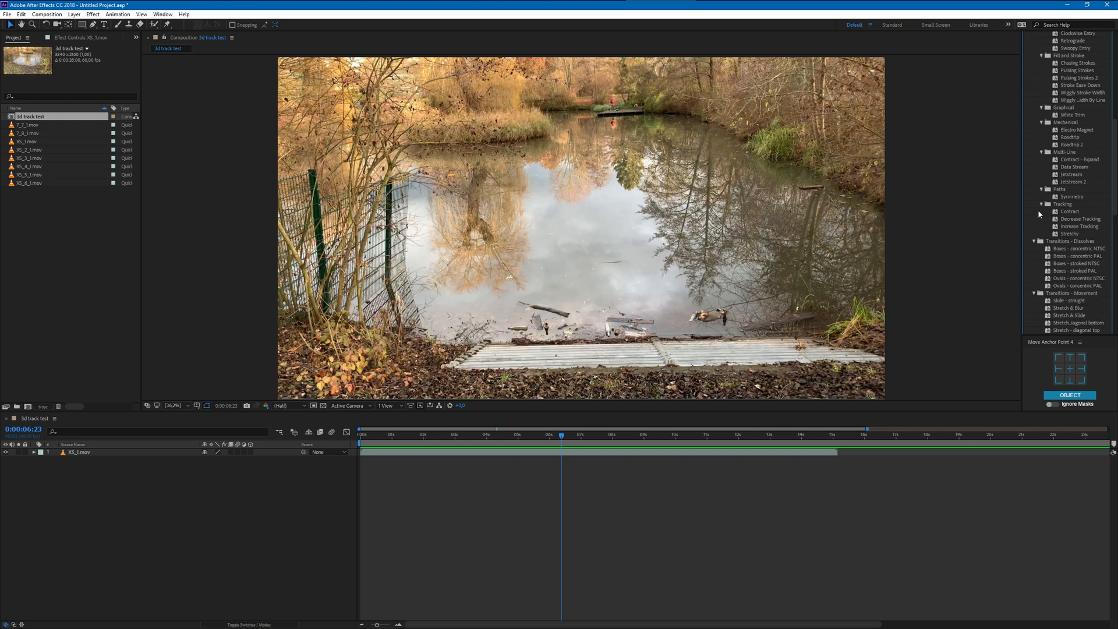
{"action": "scroll", "coordinate": [1048, 234], "scroll_direction": "down", "scroll_amount": 3}
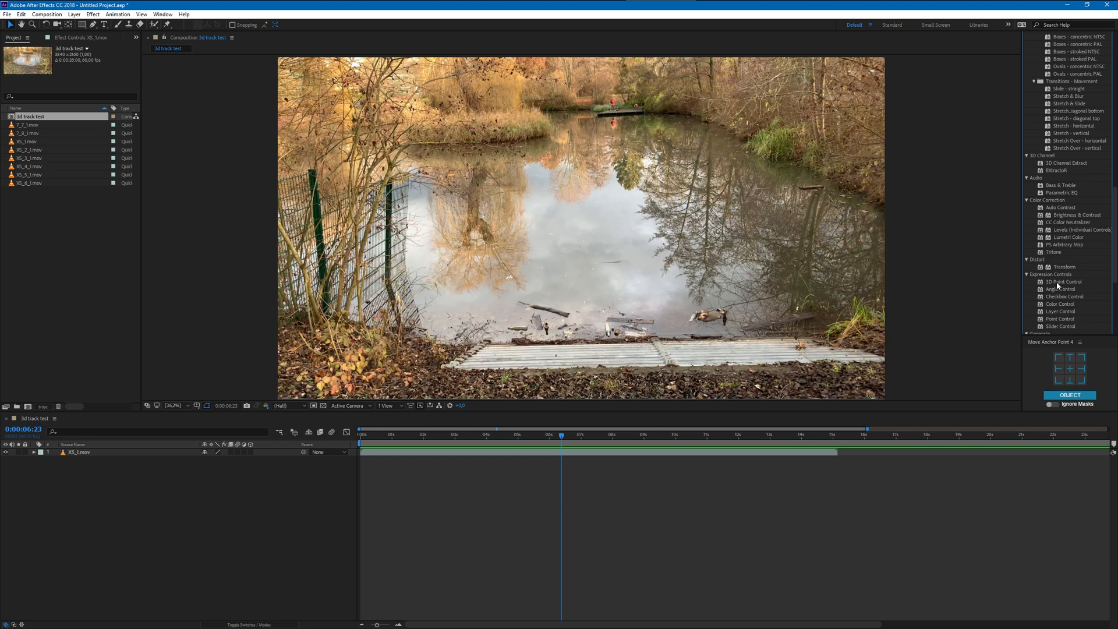
{"action": "scroll", "coordinate": [1058, 284], "scroll_direction": "down", "scroll_amount": 2}
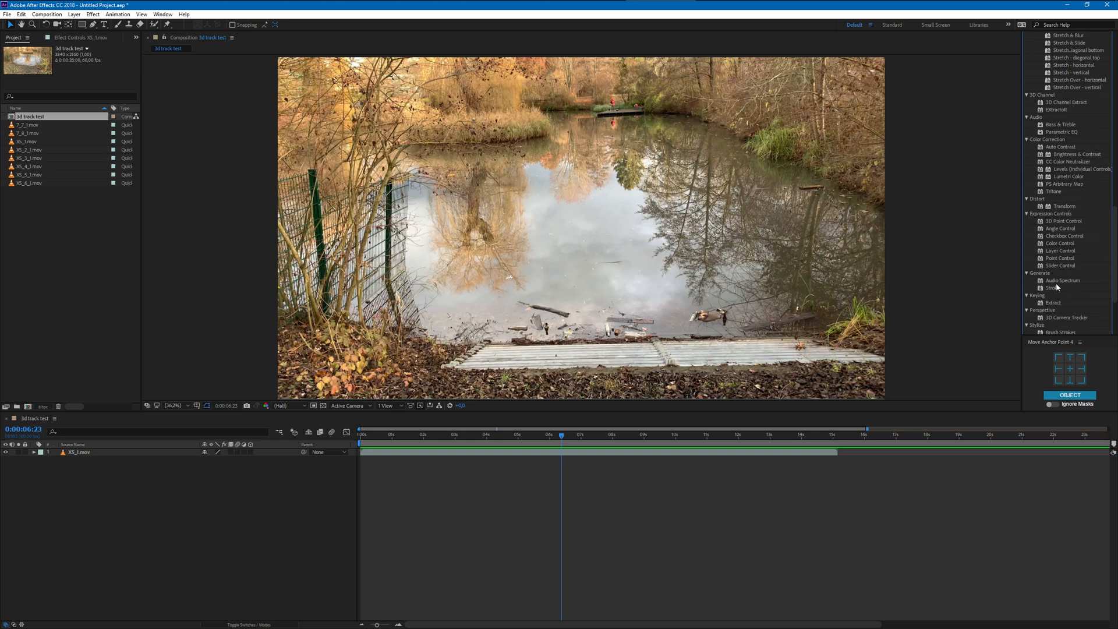
{"action": "left_click_drag", "start_coordinate": [1059, 318], "coordinate": [167, 453]}
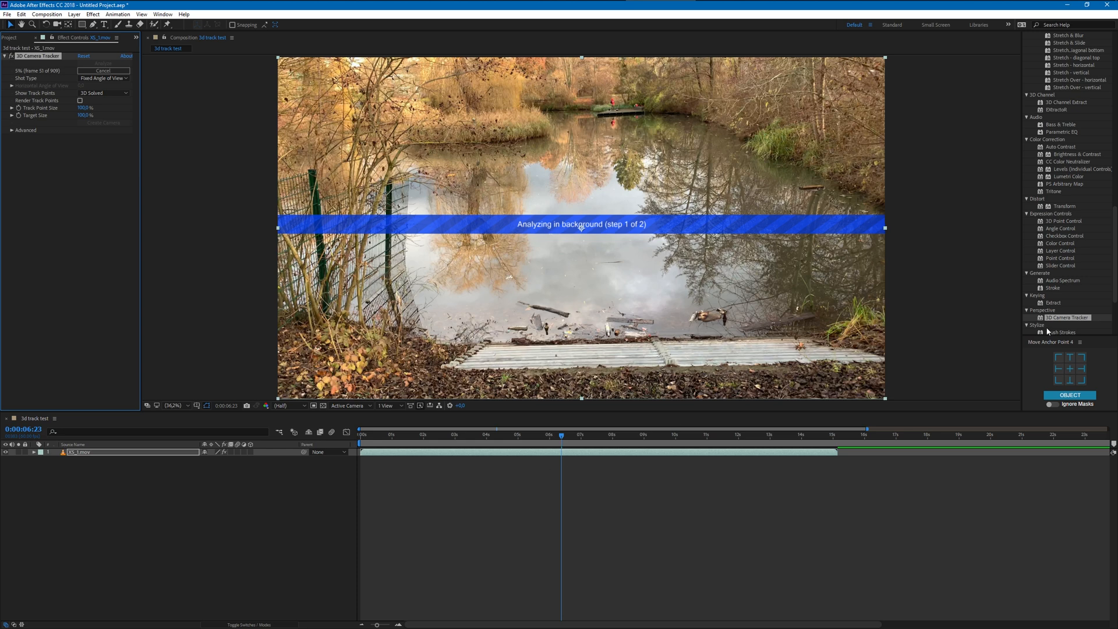
- Narrow the effects search to the 3D Camera Tracker with the term "3d camer"
{"action": "scroll", "coordinate": [1078, 242], "scroll_direction": "up", "scroll_amount": 10}
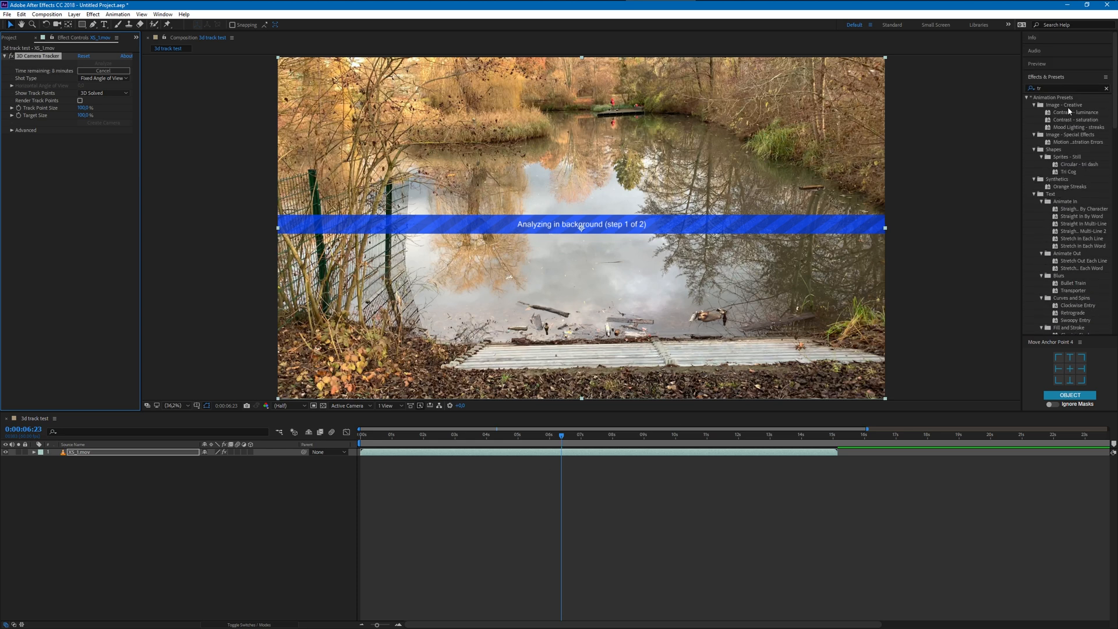
{"action": "left_click", "coordinate": [1047, 89]}
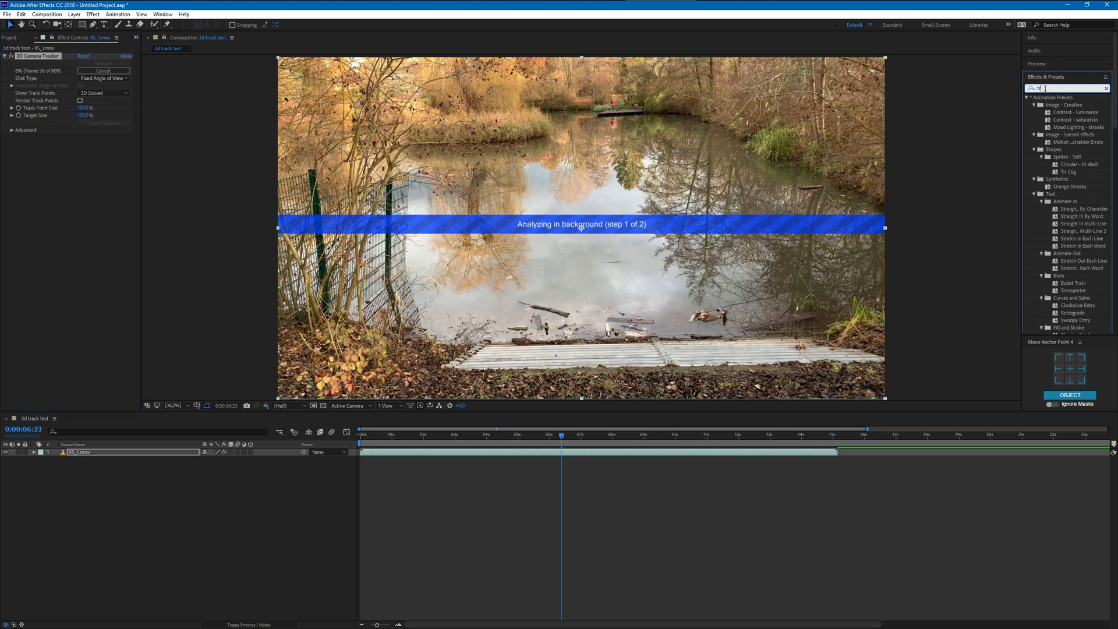
{"action": "type", "text": "came"}
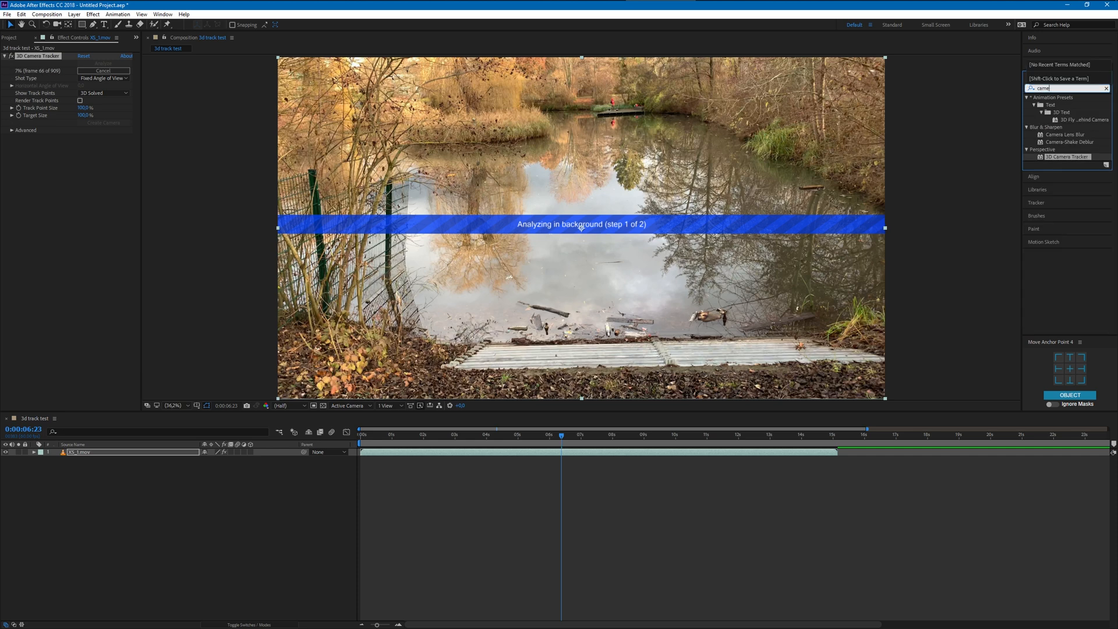
{"action": "key", "text": "BackSpace"}
{"action": "key", "text": "BackSpace"}
{"action": "key", "text": "BackSpace"}
{"action": "key", "text": "BackSpace"}
{"action": "type", "text": "3d ca"}
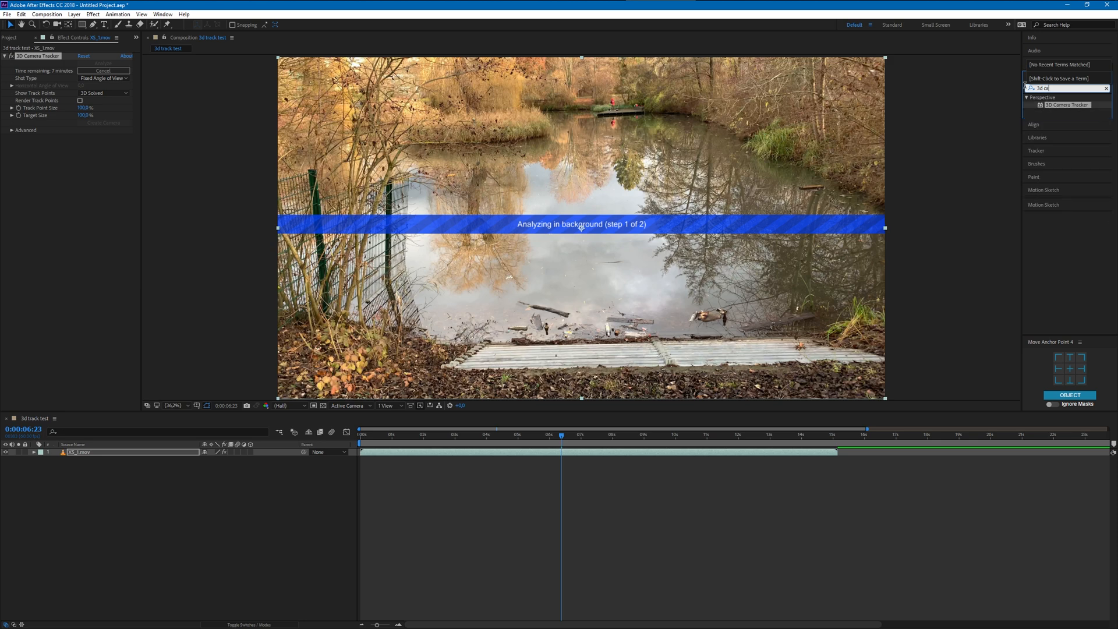
{"action": "type", "text": "mer"}
{"action": "left_click", "coordinate": [950, 514]}
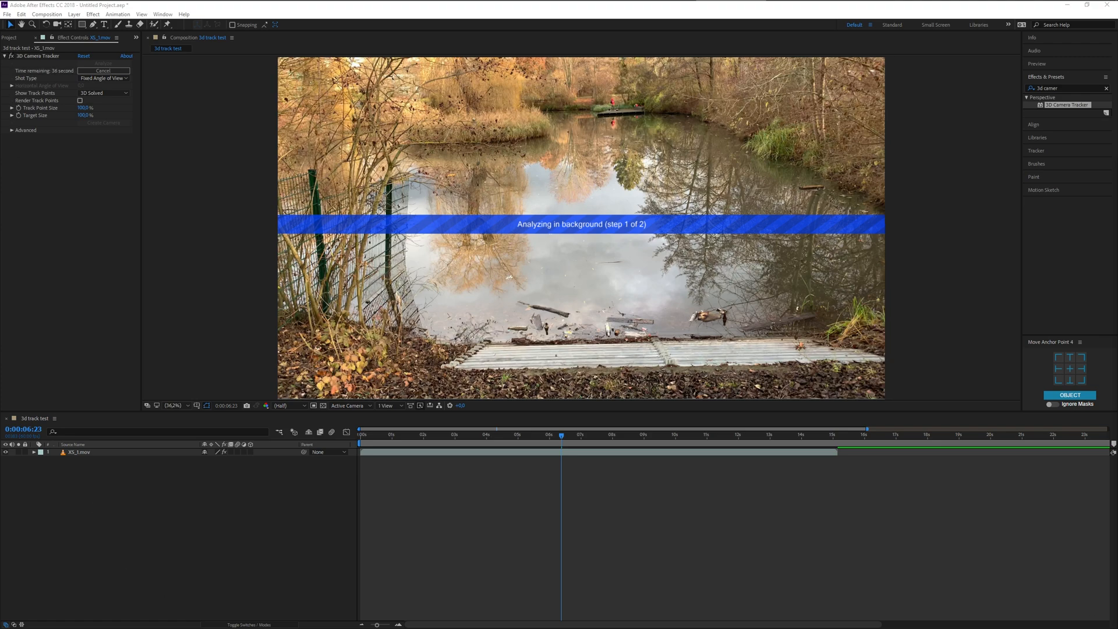
- Switch to Task Manager to check the CPU load during the camera analysis, and move its window out of view
{"action": "key", "text": "ctrl+shift+Escape"}
{"action": "left_click_drag", "start_coordinate": [780, 255], "coordinate": [454, 104]}
{"action": "left_click_drag", "start_coordinate": [596, 446], "coordinate": [606, 552]}
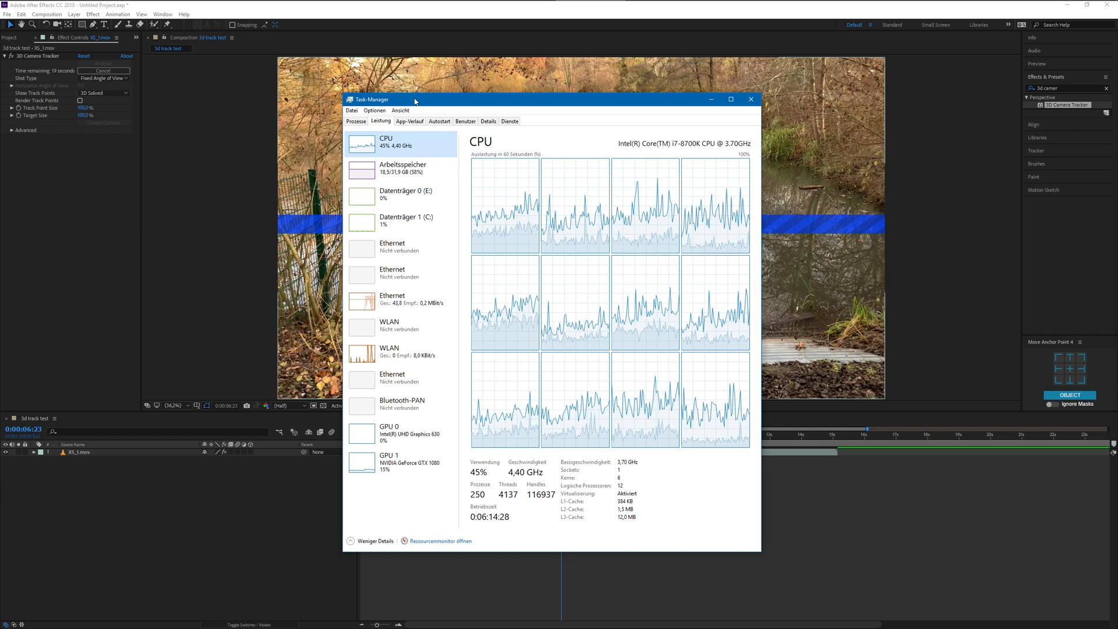
{"action": "left_click_drag", "start_coordinate": [388, 104], "coordinate": [1115, 257]}
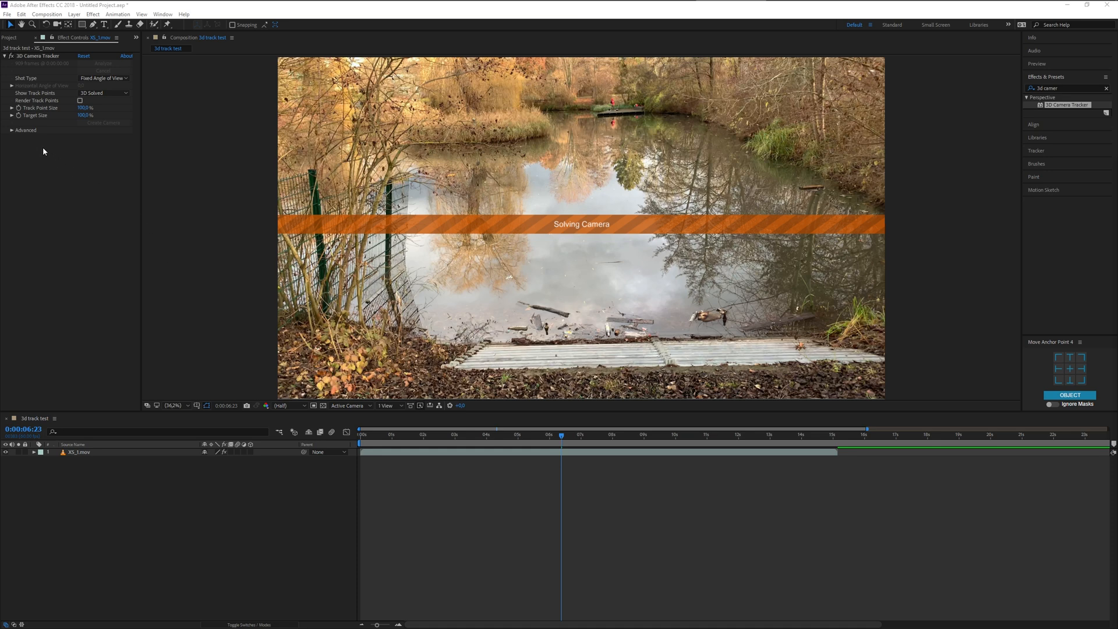
- Examine the 3D Camera Tracker's Shot Type, Show Track Points and Advanced options, including the available solve methods
{"action": "left_click", "coordinate": [12, 131]}
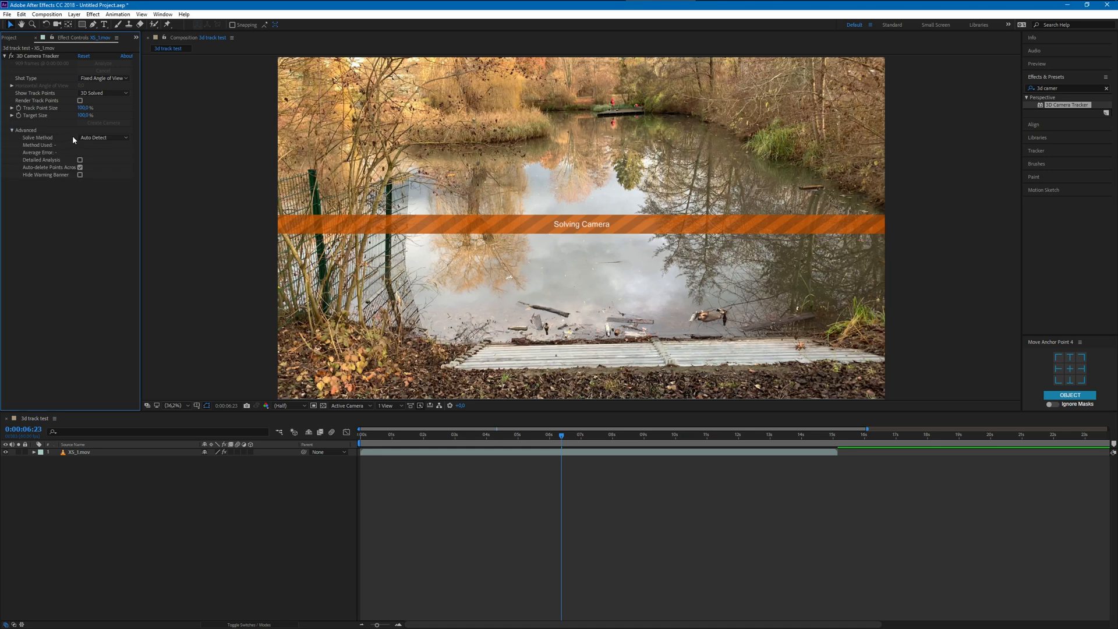
{"action": "left_click", "coordinate": [82, 79]}
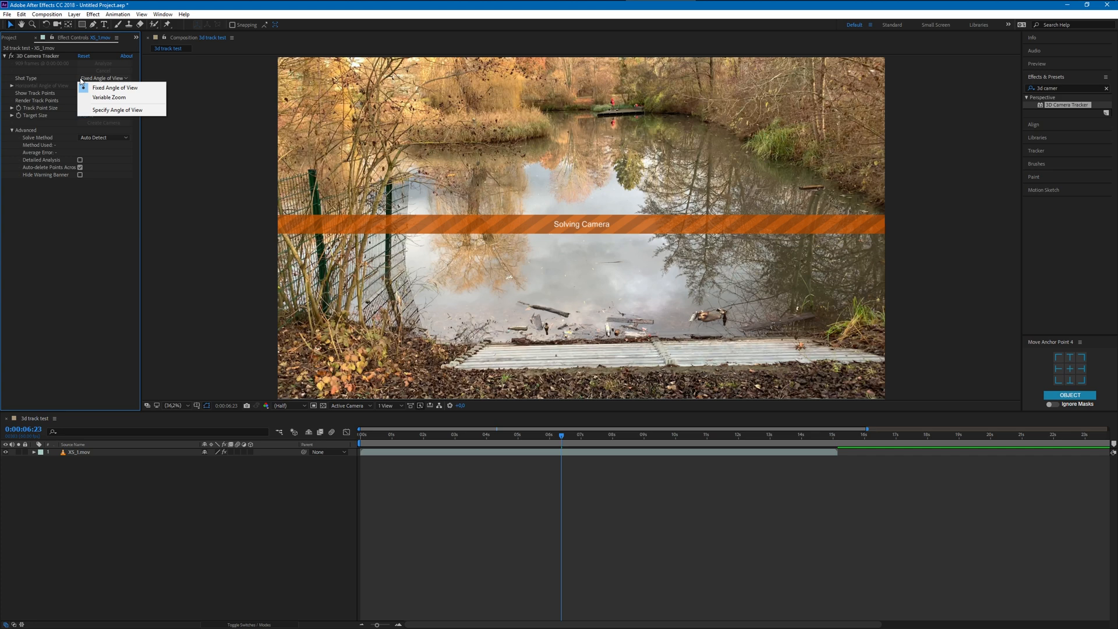
{"action": "left_click", "coordinate": [81, 79]}
{"action": "left_click", "coordinate": [68, 165]}
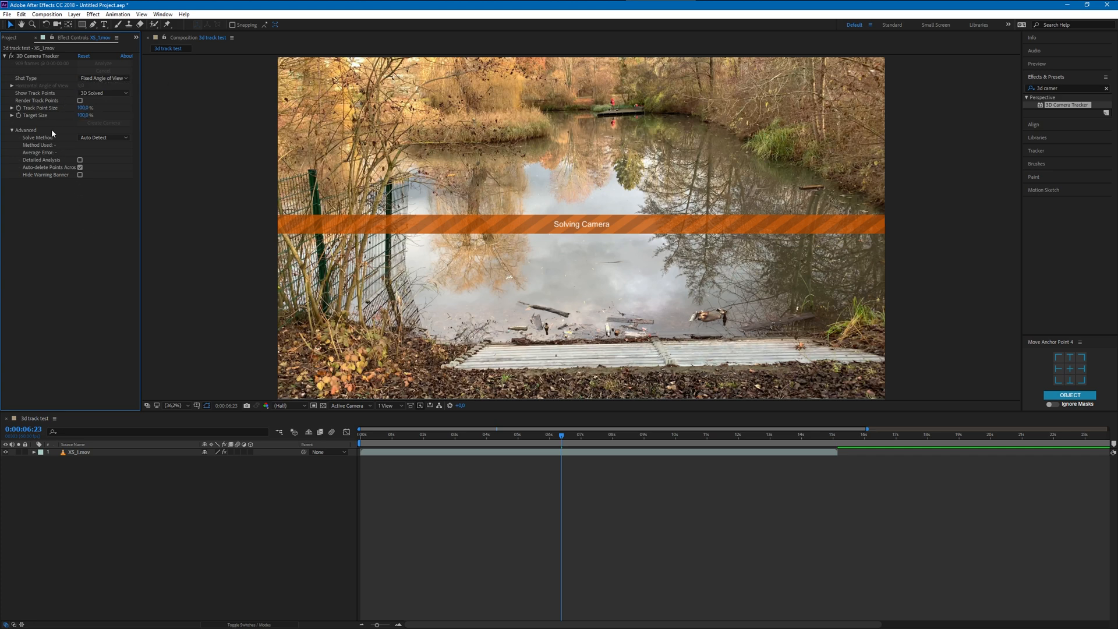
{"action": "left_click", "coordinate": [85, 94]}
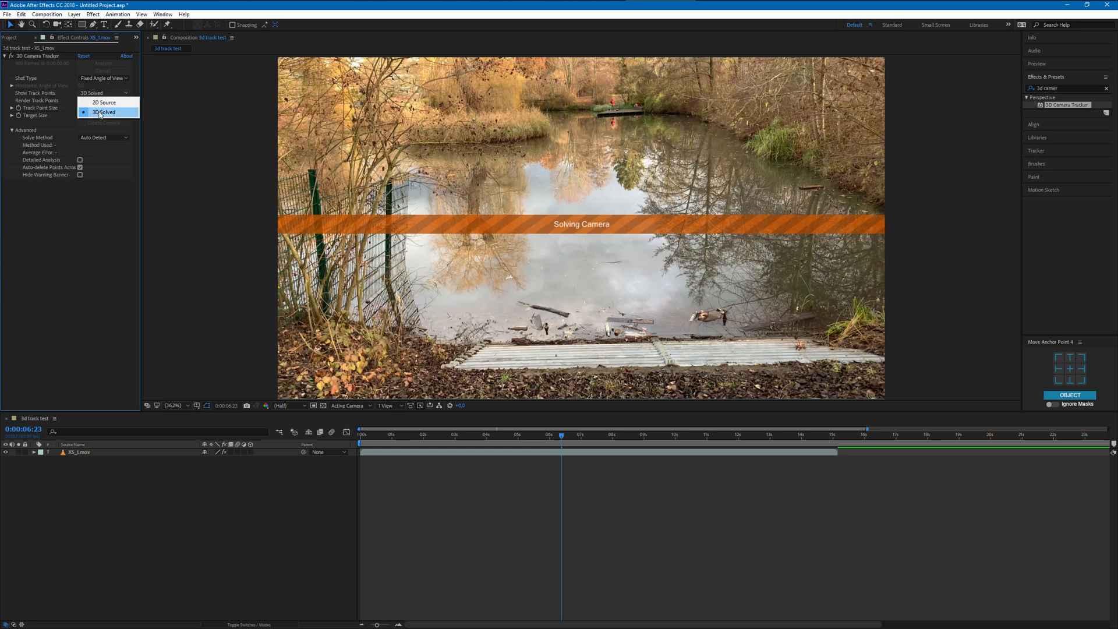
{"action": "left_click", "coordinate": [77, 214]}
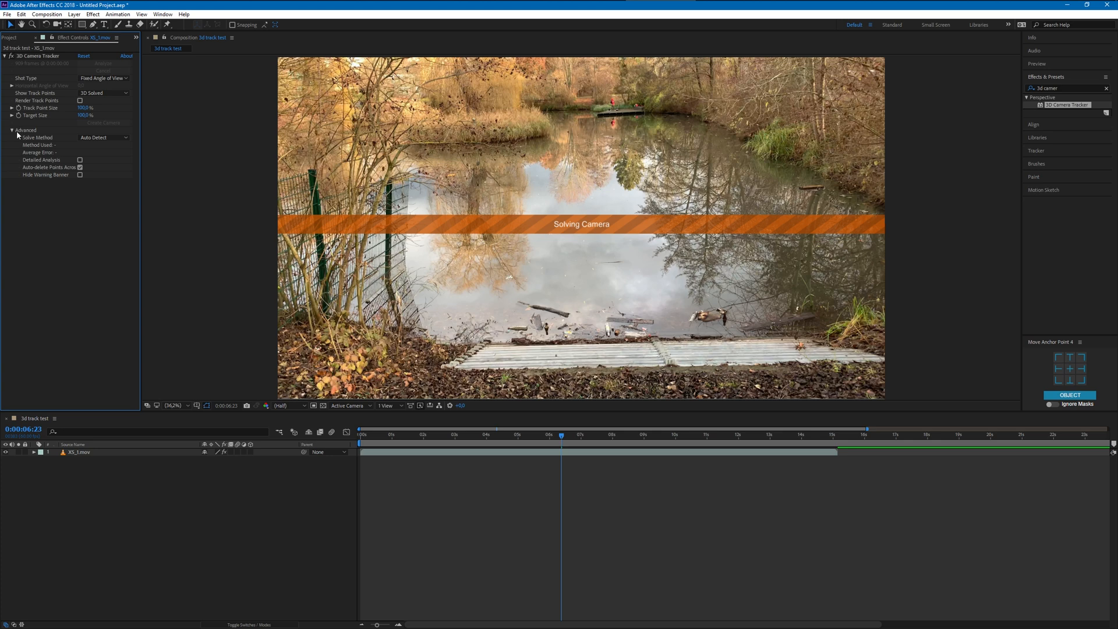
{"action": "left_click", "coordinate": [91, 138]}
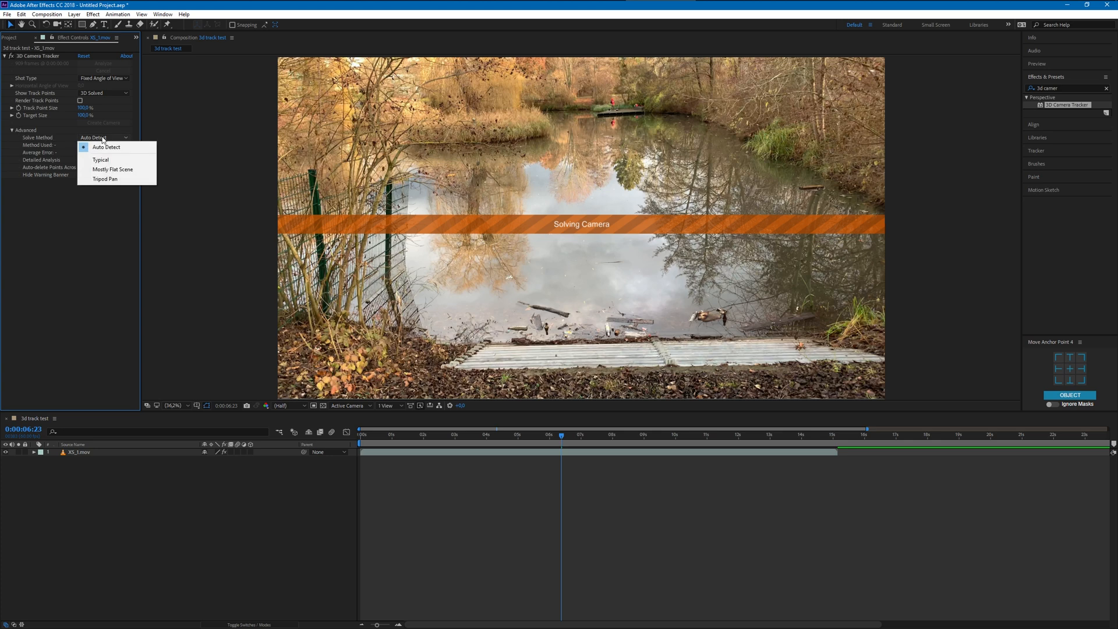
{"action": "left_click", "coordinate": [90, 244]}
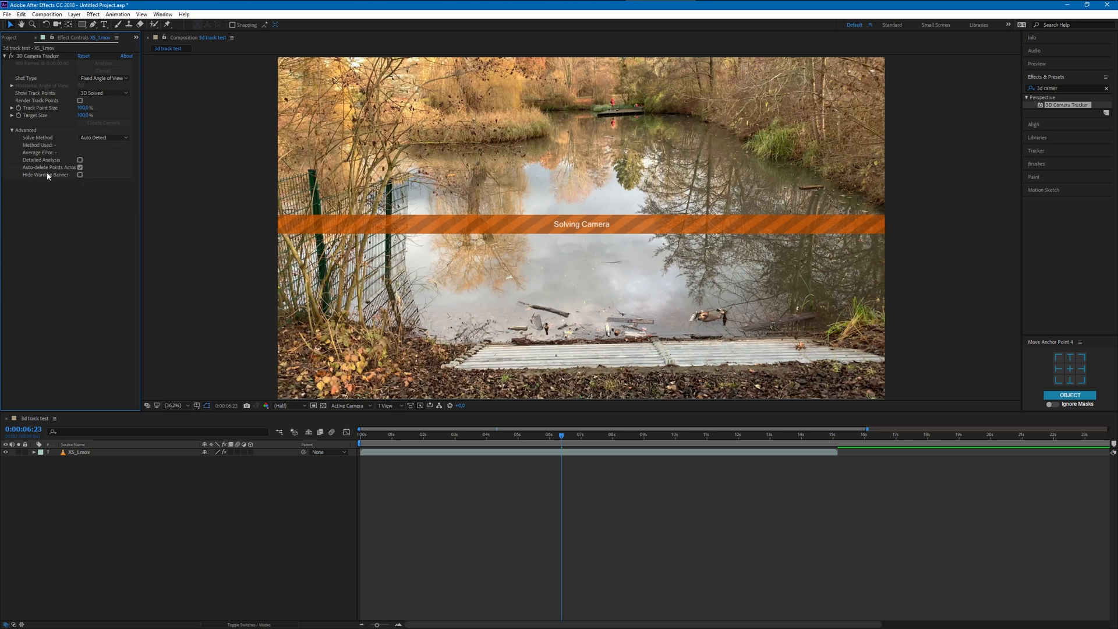
{"action": "left_click", "coordinate": [80, 167]}
{"action": "left_click", "coordinate": [12, 129]}
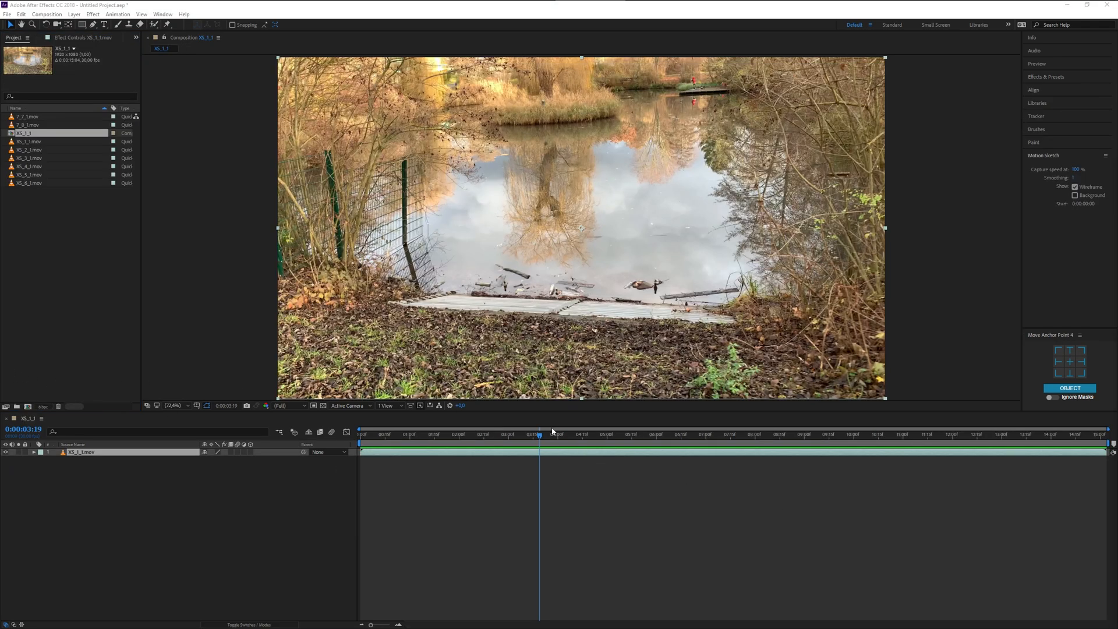
- Find the 3D Camera Tracker effect with the search term "3d ca" and apply it to the XS_1_1.mov footage
{"action": "left_click_drag", "start_coordinate": [558, 435], "coordinate": [639, 437]}
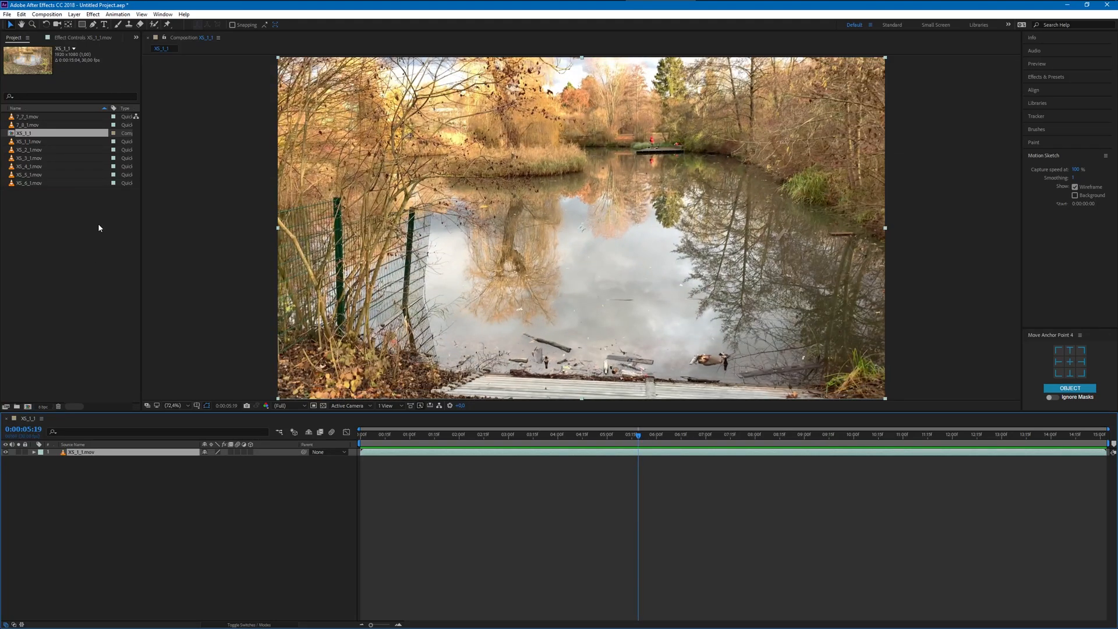
{"action": "left_click", "coordinate": [1065, 77]}
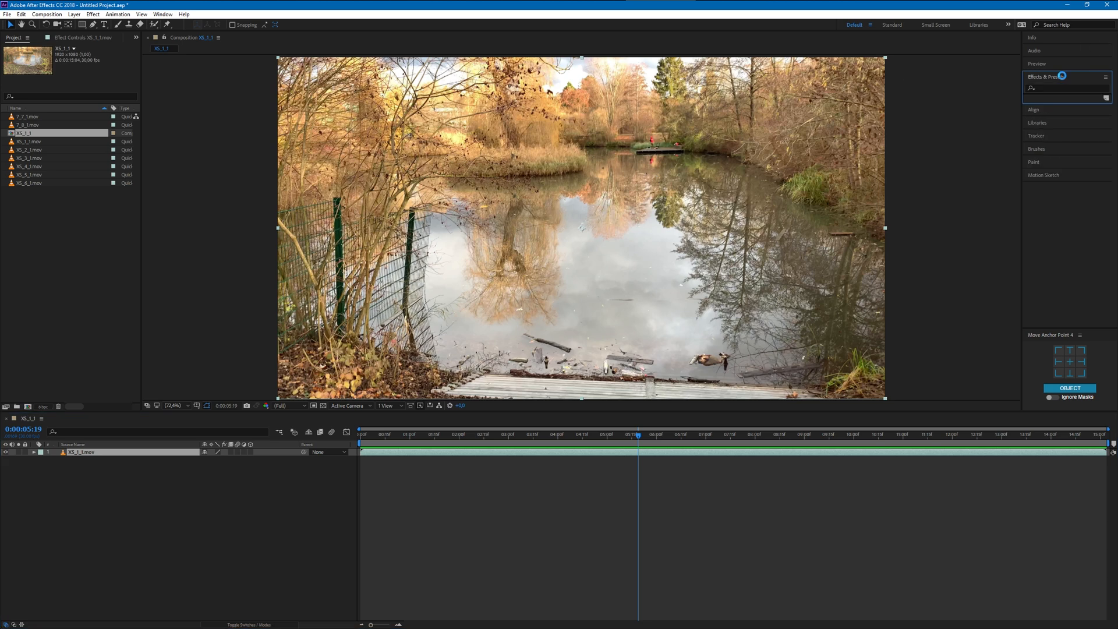
{"action": "left_click", "coordinate": [1059, 88]}
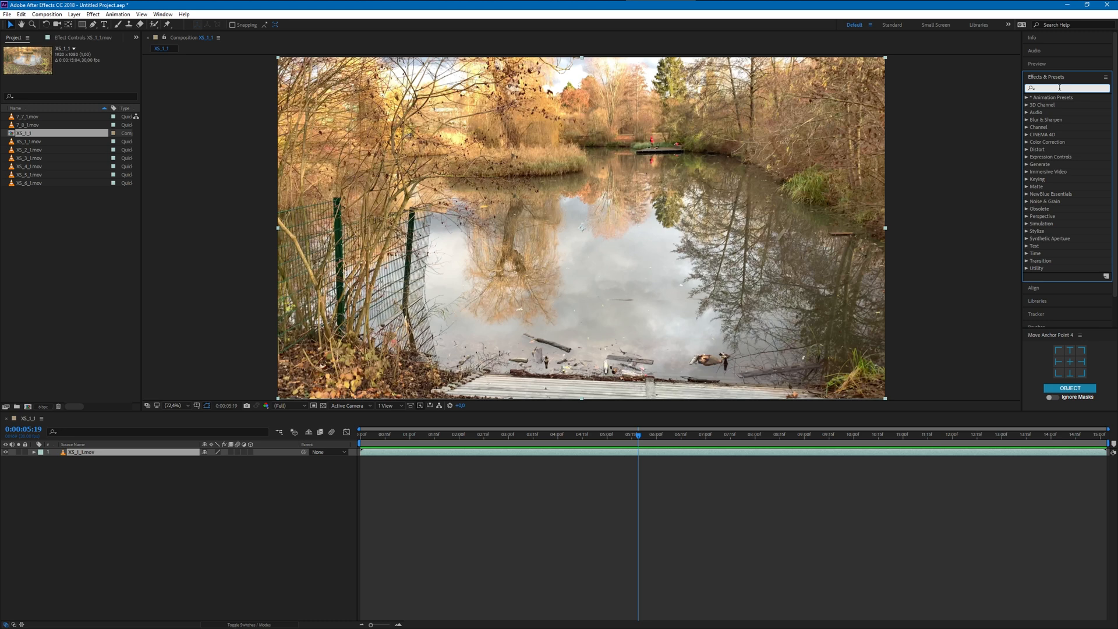
{"action": "type", "text": "3d ca"}
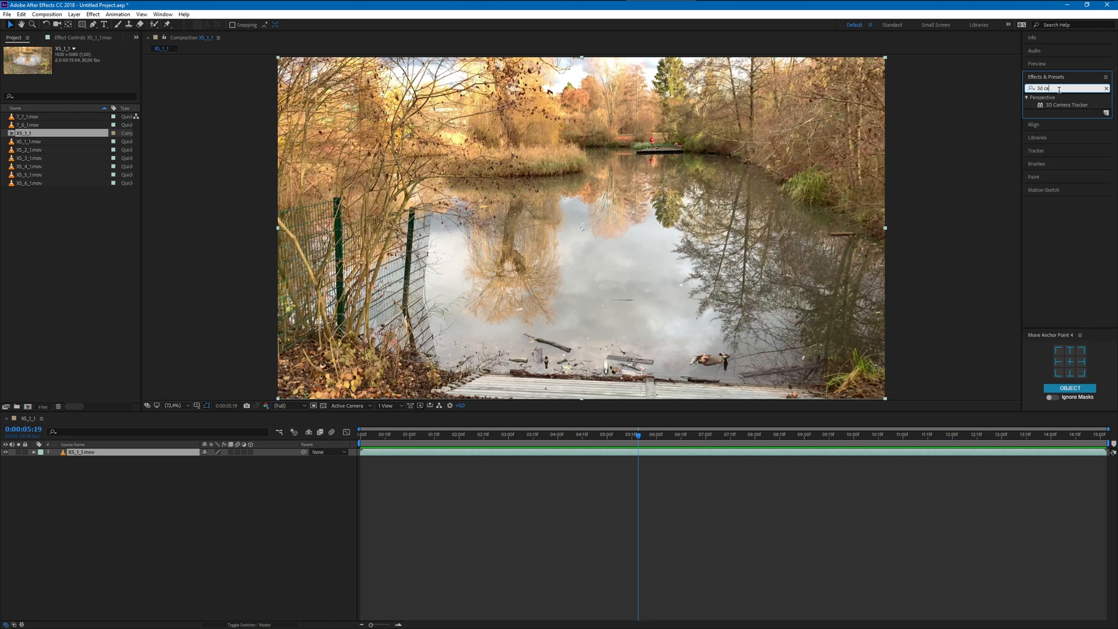
{"action": "left_click_drag", "start_coordinate": [1058, 107], "coordinate": [616, 211]}
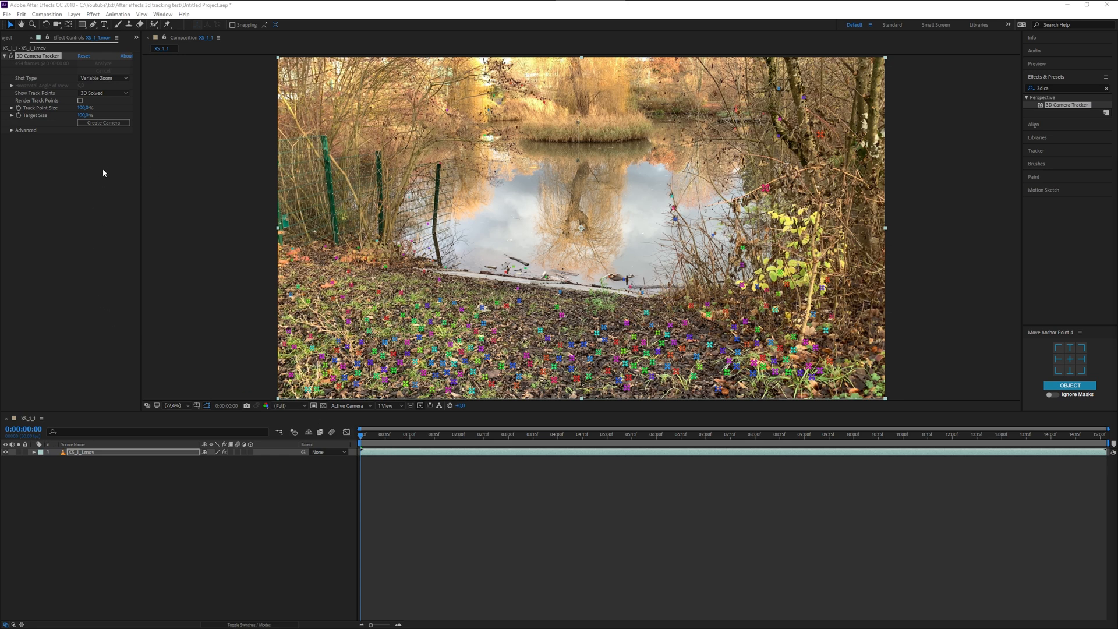
- Check the 3D Camera Tracker's Shot Type options and scrub through the opening frames of the footage
{"action": "left_click", "coordinate": [88, 79]}
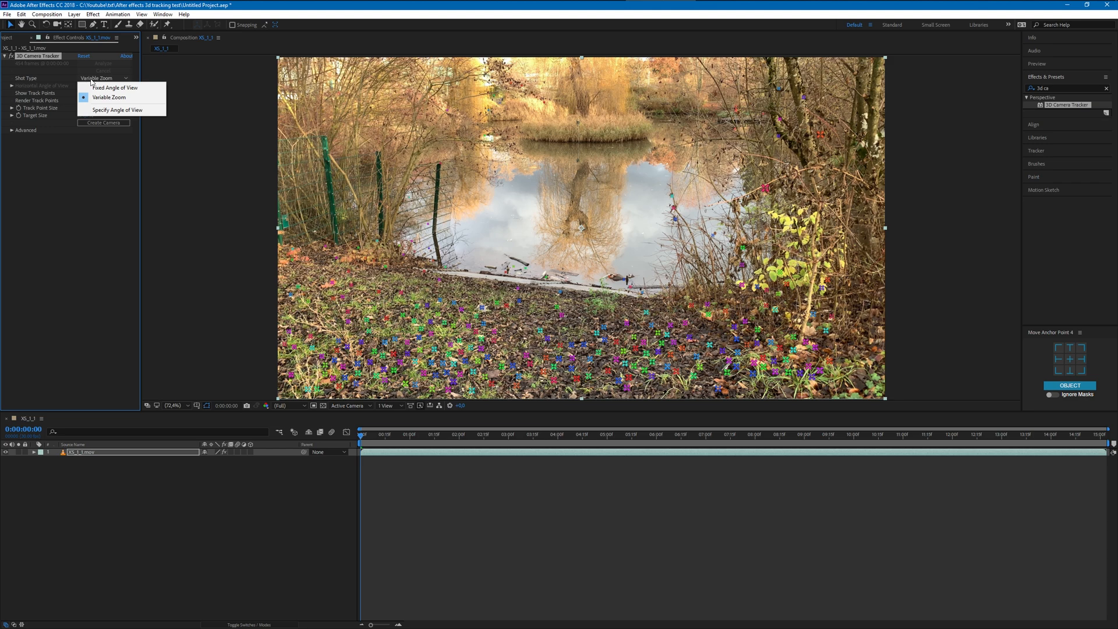
{"action": "left_click", "coordinate": [109, 146]}
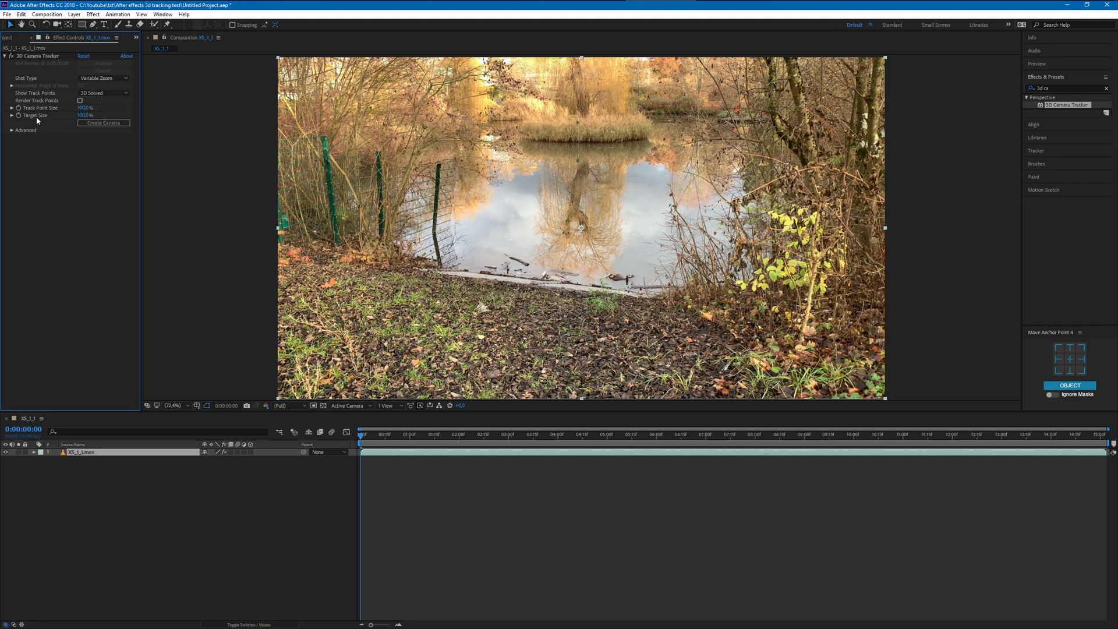
{"action": "mouse_move", "coordinate": [366, 441]}
{"action": "left_mouse_down"}
{"action": "mouse_move", "coordinate": [464, 436]}
{"action": "mouse_move", "coordinate": [375, 436]}
{"action": "left_mouse_up"}
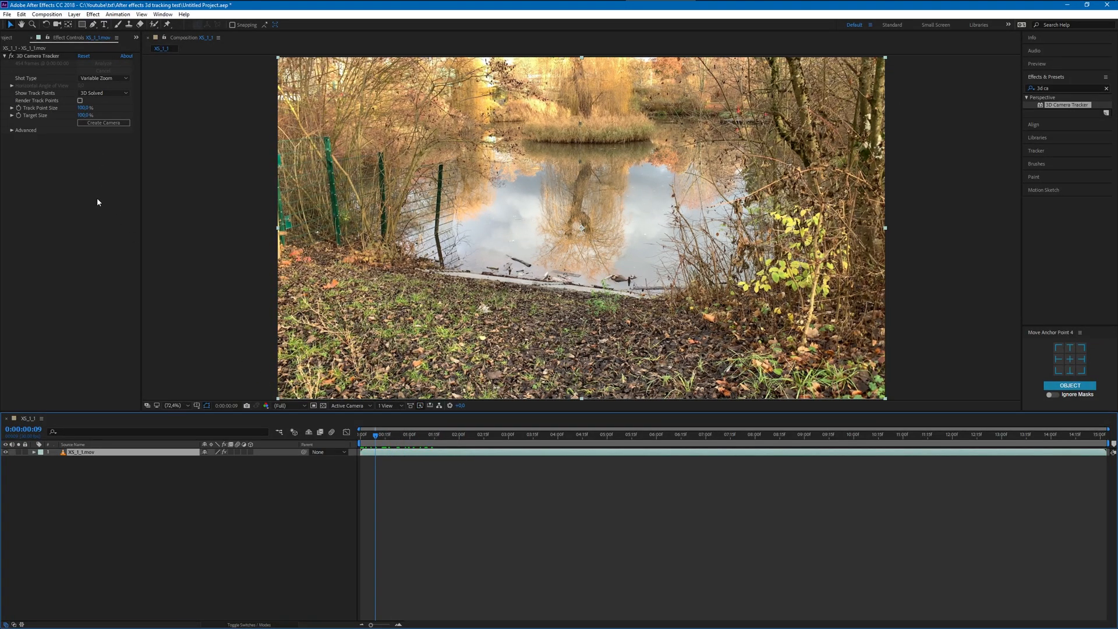
- Undo the last two changes and restart the 3D Camera Tracker analysis on the XS_1_1.mov layer
{"action": "key", "text": "ctrl+z"}
{"action": "key", "text": "ctrl+z"}
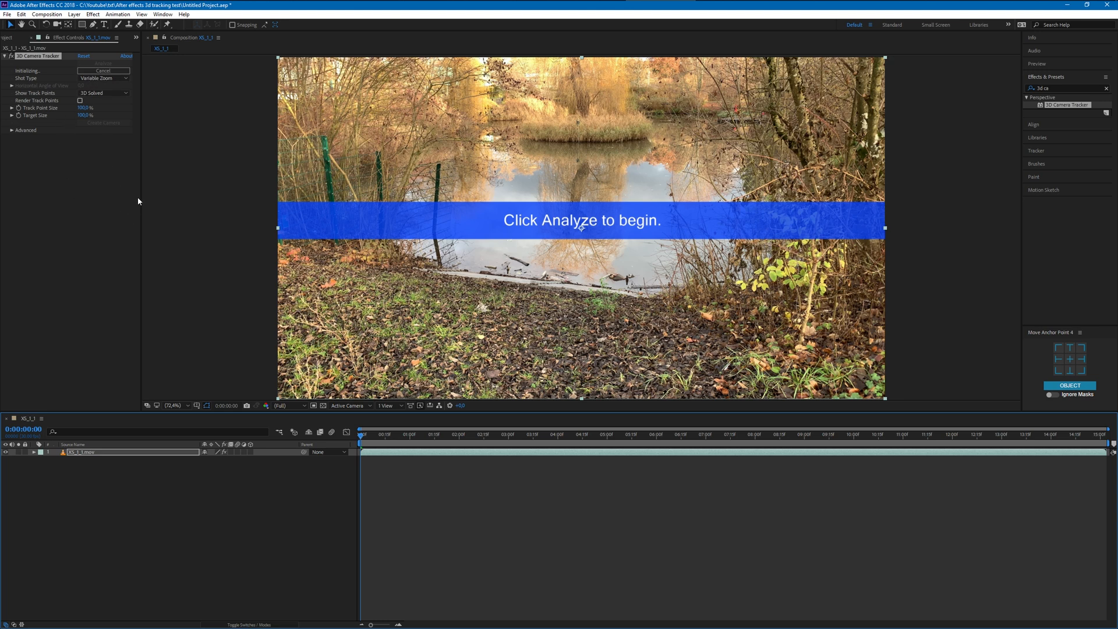
{"action": "left_click", "coordinate": [118, 72]}
{"action": "left_click", "coordinate": [103, 63]}
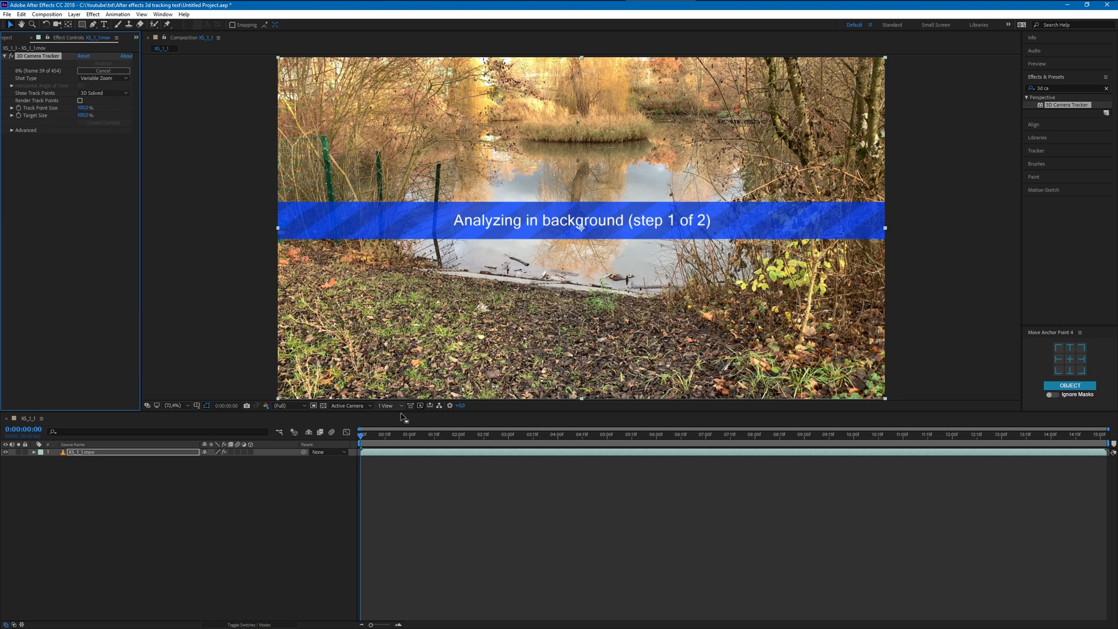
{"action": "left_click", "coordinate": [380, 432]}
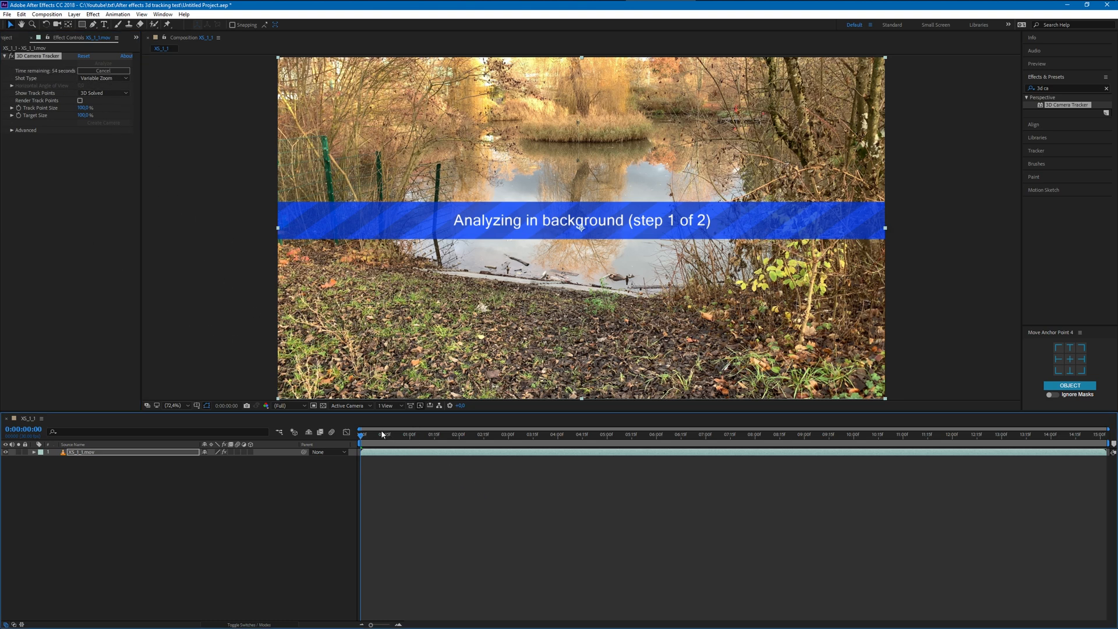
{"action": "mouse_move", "coordinate": [372, 436]}
{"action": "left_mouse_down"}
{"action": "mouse_move", "coordinate": [616, 436]}
{"action": "mouse_move", "coordinate": [360, 439]}
{"action": "left_mouse_up"}
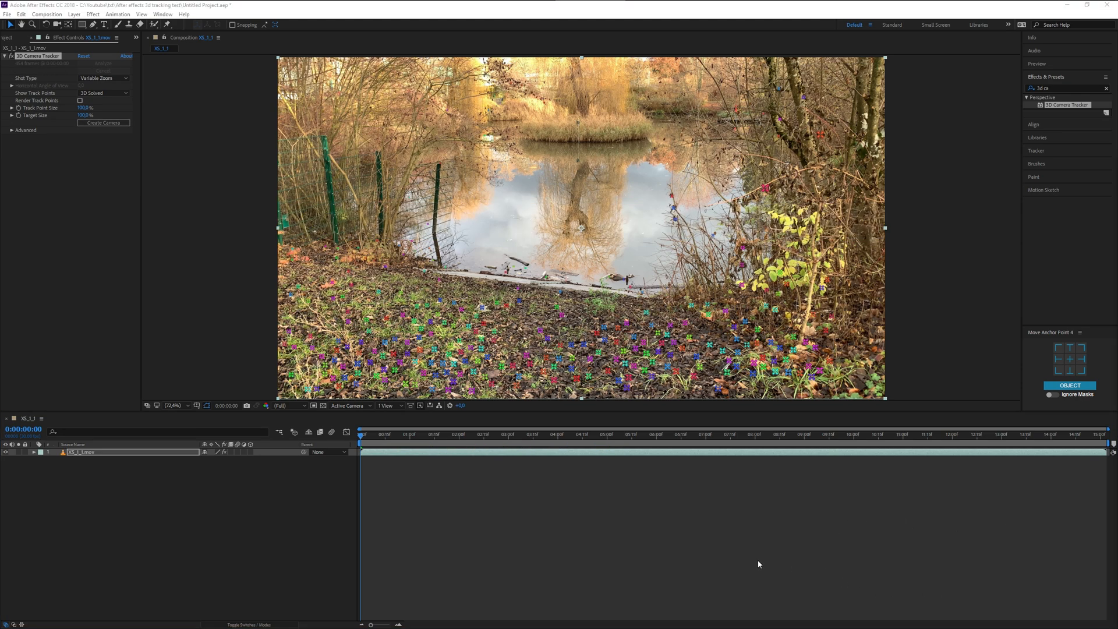
- At 0:00:08:10, create a text layer and tracker camera from the track points on the water near the metal jetty
{"action": "left_click_drag", "start_coordinate": [375, 435], "coordinate": [831, 419]}
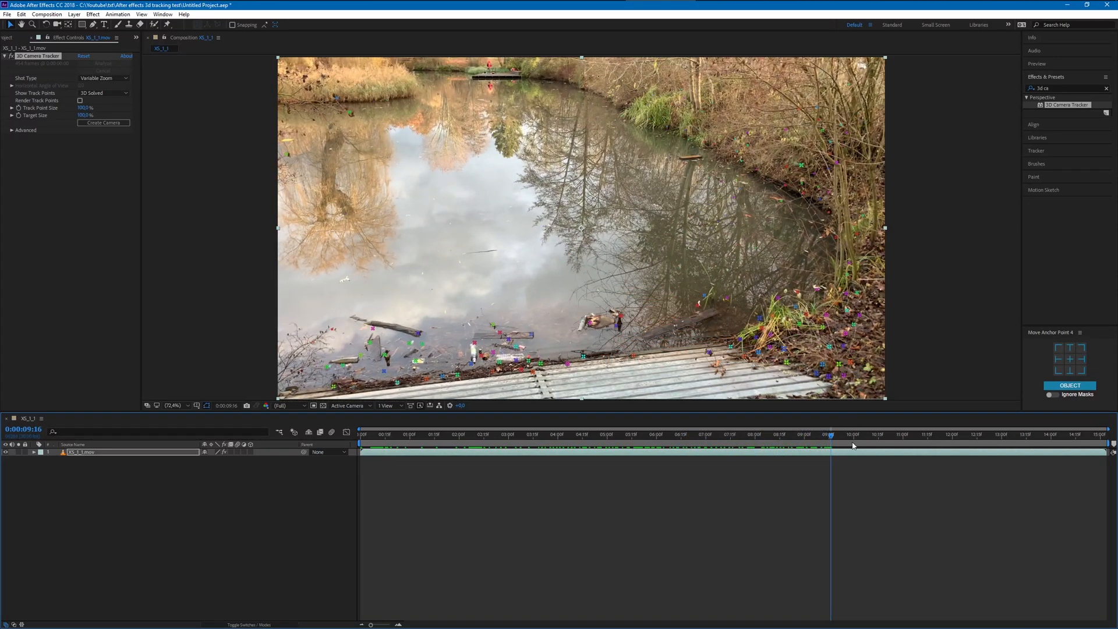
{"action": "left_click_drag", "start_coordinate": [866, 441], "coordinate": [945, 463]}
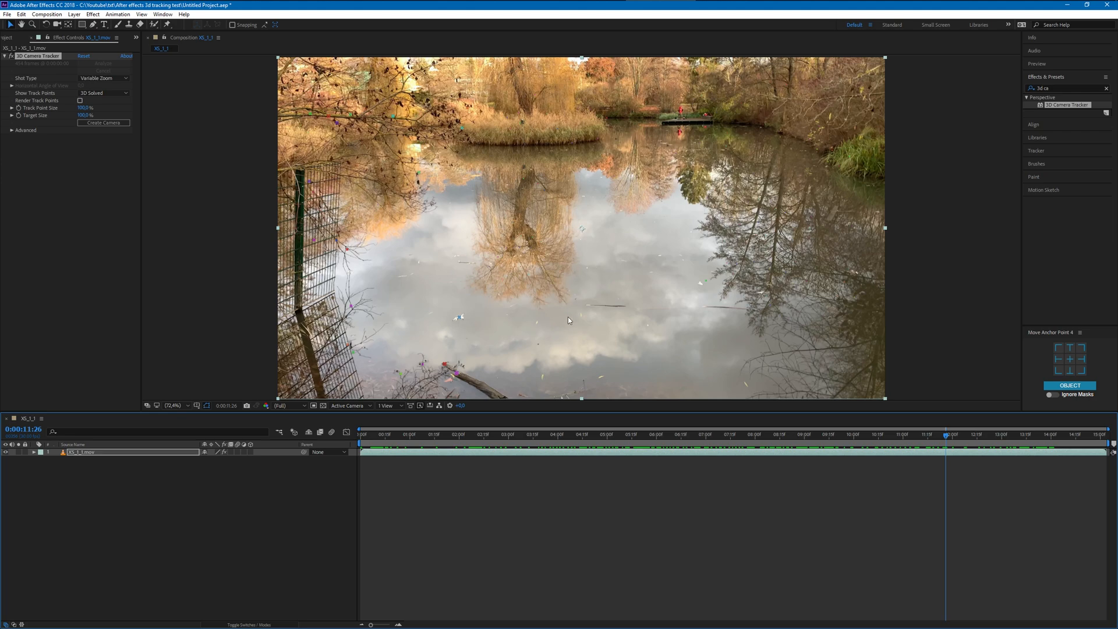
{"action": "left_click", "coordinate": [933, 436]}
{"action": "left_click_drag", "start_coordinate": [929, 437], "coordinate": [772, 437]}
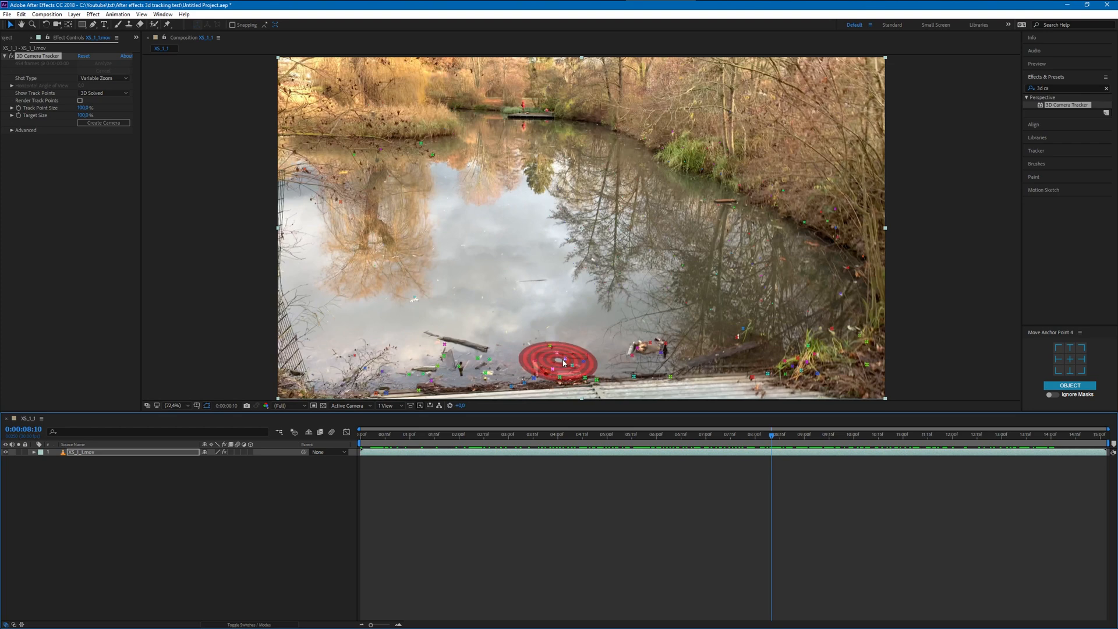
{"action": "left_click", "coordinate": [564, 362]}
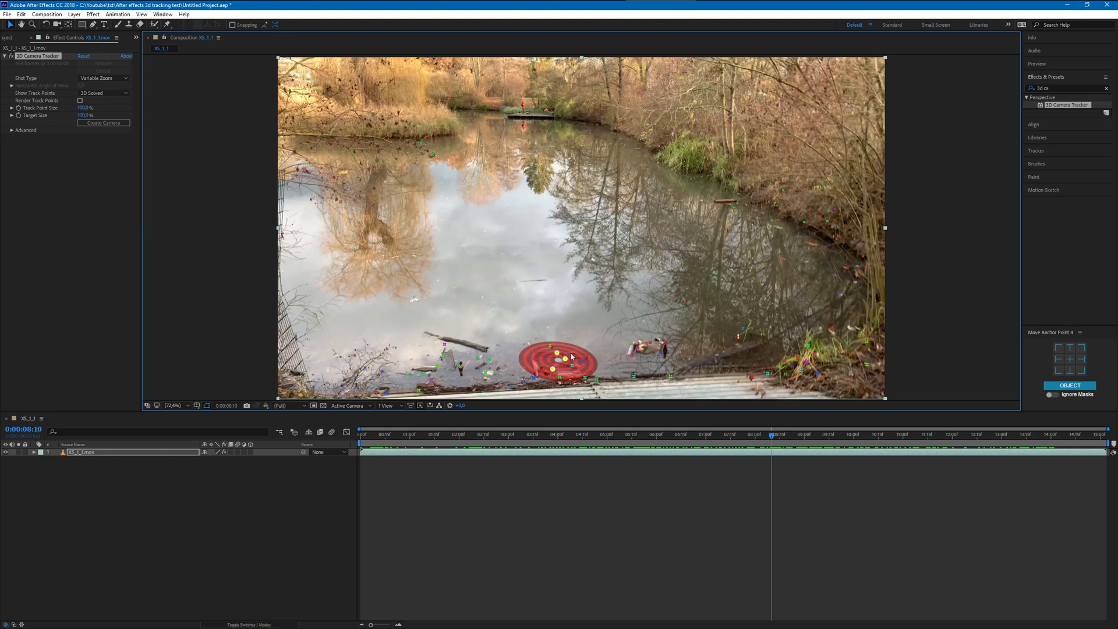
{"action": "right_click", "coordinate": [569, 363]}
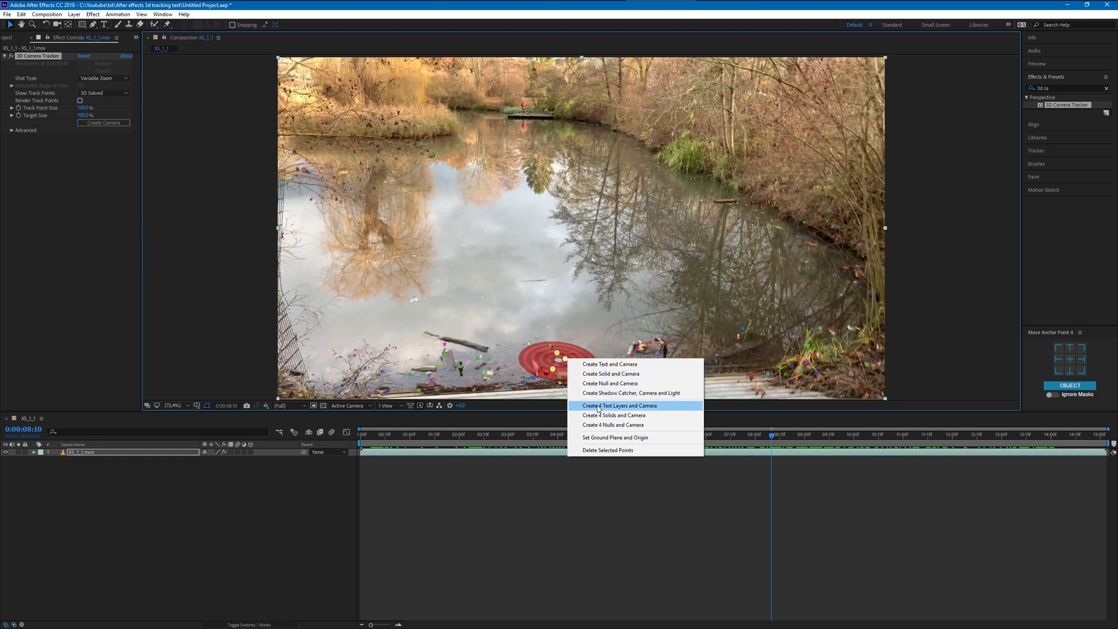
{"action": "left_click", "coordinate": [602, 365]}
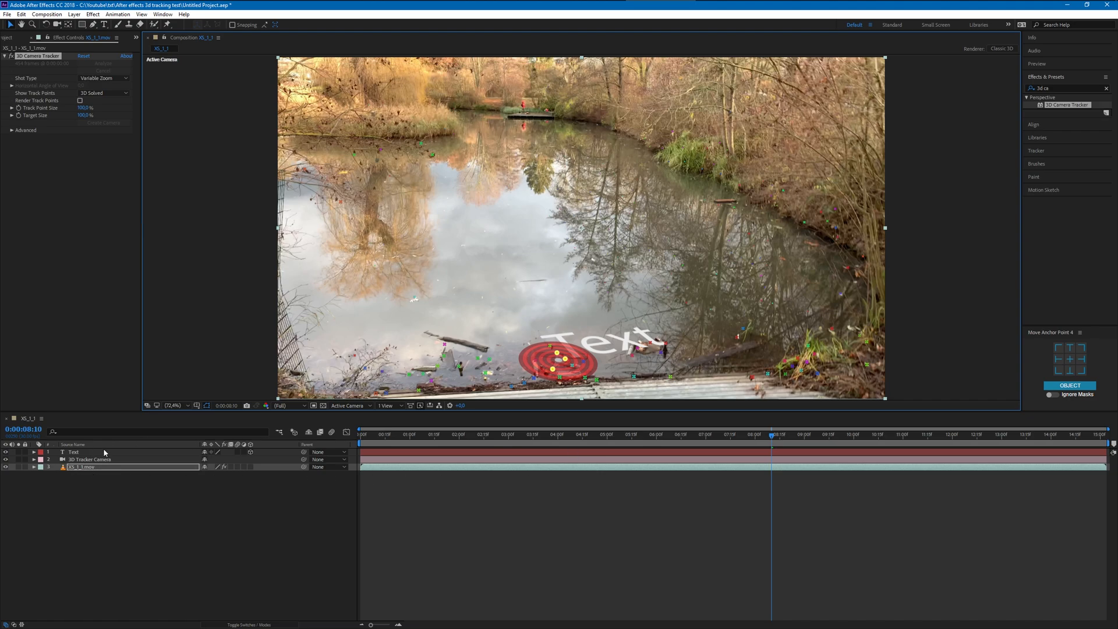
- Play the composition from its first frame to check how the tracked text sits in the footage
{"action": "left_click_drag", "start_coordinate": [769, 442], "coordinate": [334, 443]}
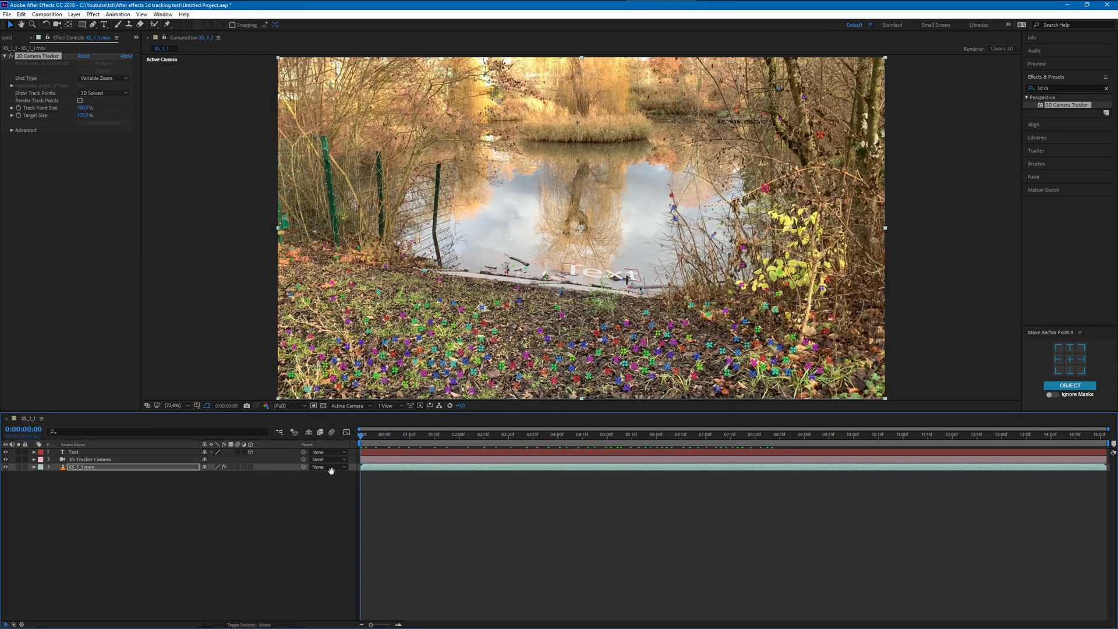
{"action": "key", "text": "space"}
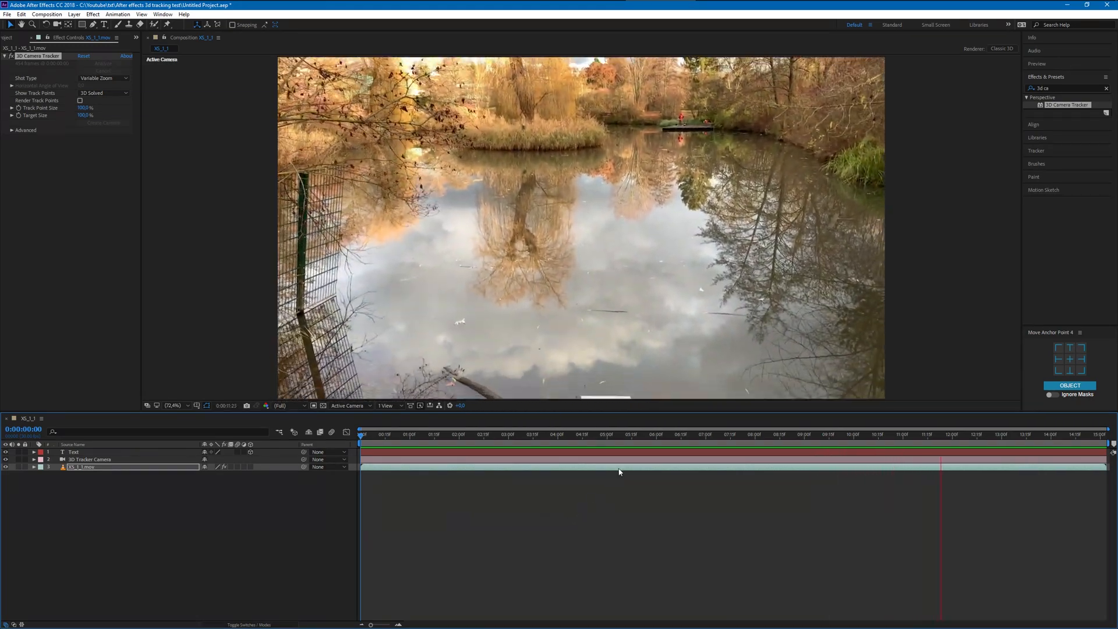
{"action": "key", "text": "space"}
- At about 0:00:09:23, reposition the Text layer farther up over the middle of the pond
{"action": "left_click_drag", "start_coordinate": [1010, 438], "coordinate": [845, 450]}
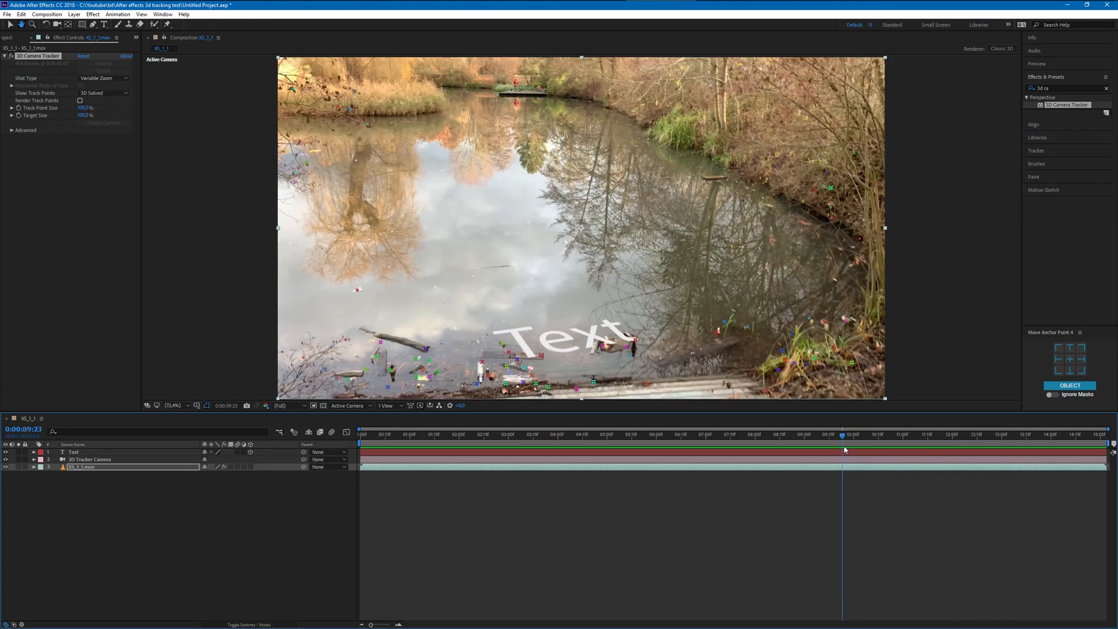
{"action": "left_click", "coordinate": [99, 453]}
{"action": "left_click_drag", "start_coordinate": [503, 348], "coordinate": [318, 25]}
{"action": "left_click_drag", "start_coordinate": [468, 268], "coordinate": [471, 99]}
{"action": "left_click_drag", "start_coordinate": [471, 199], "coordinate": [472, 177]}
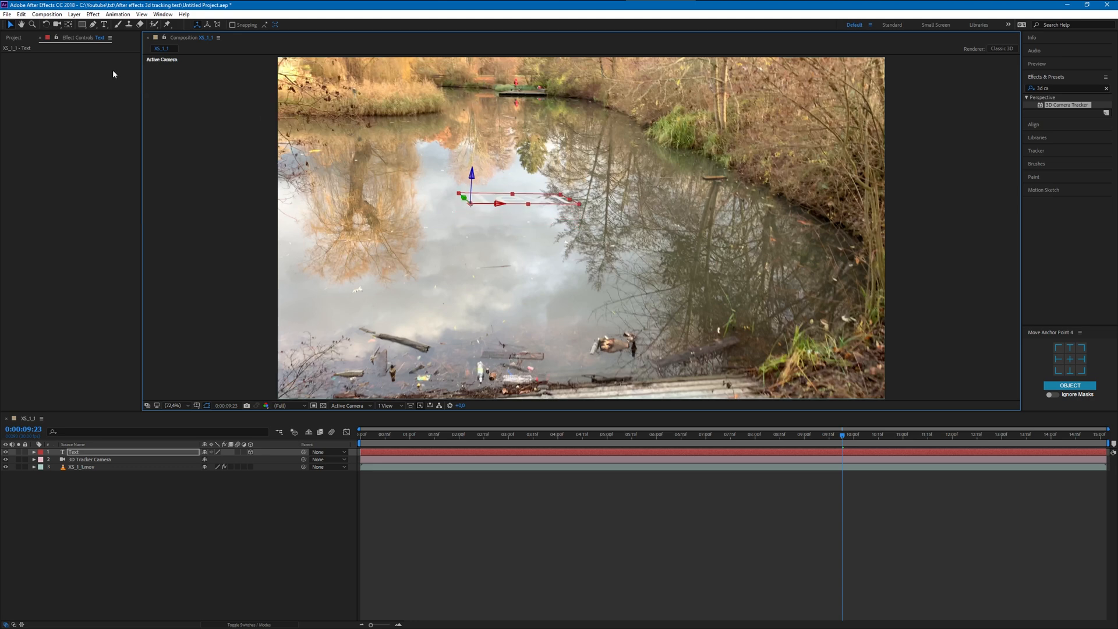
- Stand the Text layer upright with the Rotation tool by turning it about its X axis, and angle it slightly about its Y axis
{"action": "left_click", "coordinate": [47, 26]}
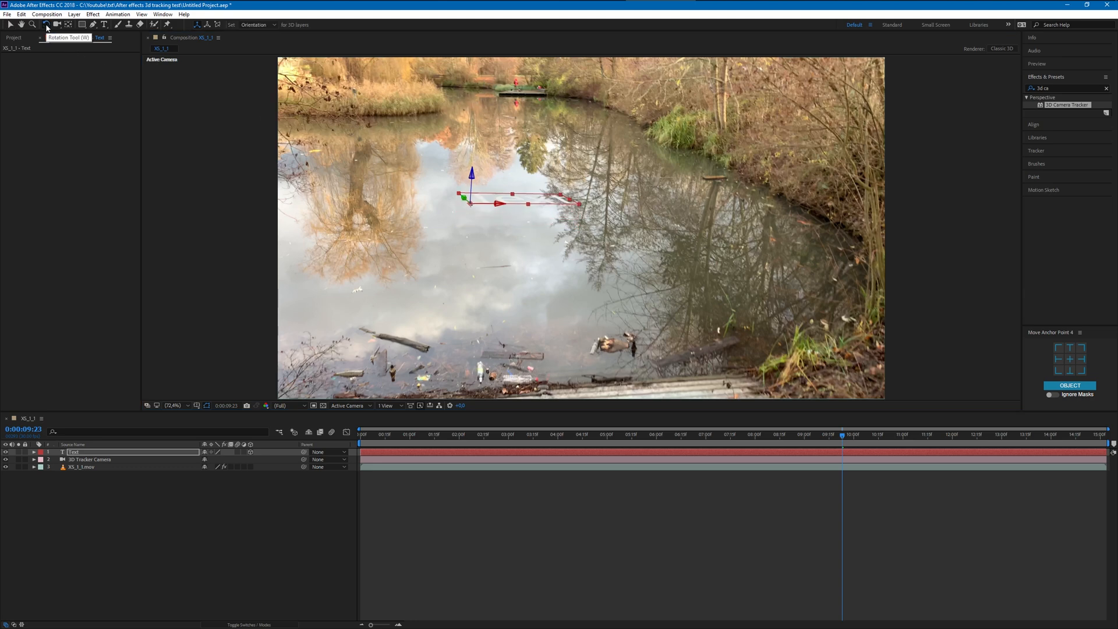
{"action": "left_click_drag", "start_coordinate": [472, 176], "coordinate": [743, 423]}
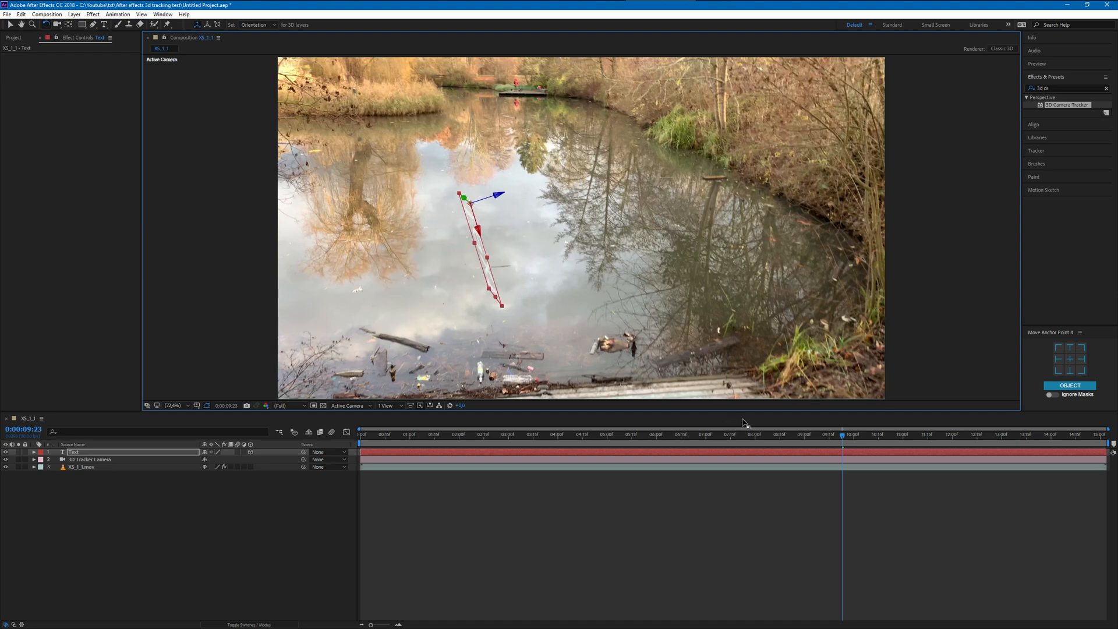
{"action": "key", "text": "ctrl+z"}
{"action": "left_click_drag", "start_coordinate": [495, 208], "coordinate": [520, 244]}
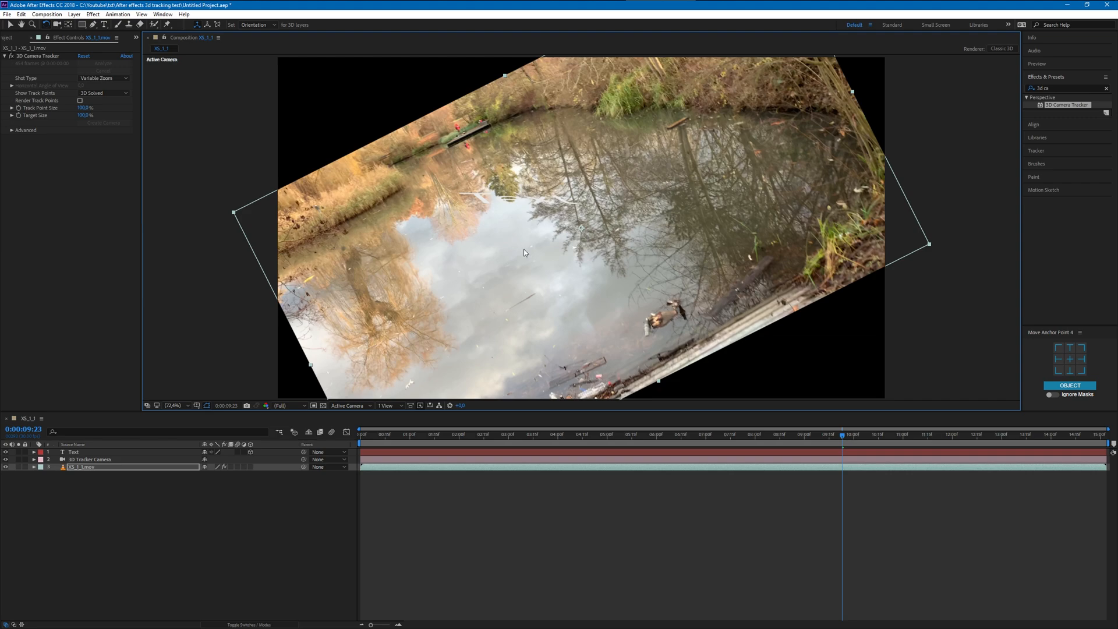
{"action": "key", "text": "ctrl+z"}
{"action": "left_click", "coordinate": [135, 454]}
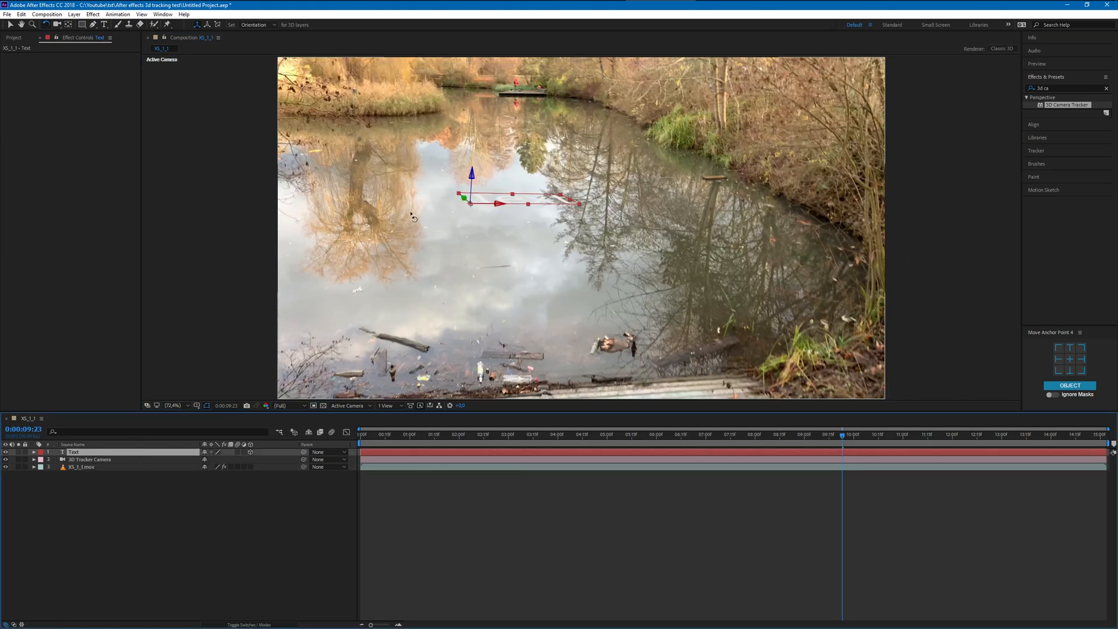
{"action": "left_click_drag", "start_coordinate": [501, 202], "coordinate": [494, 231]}
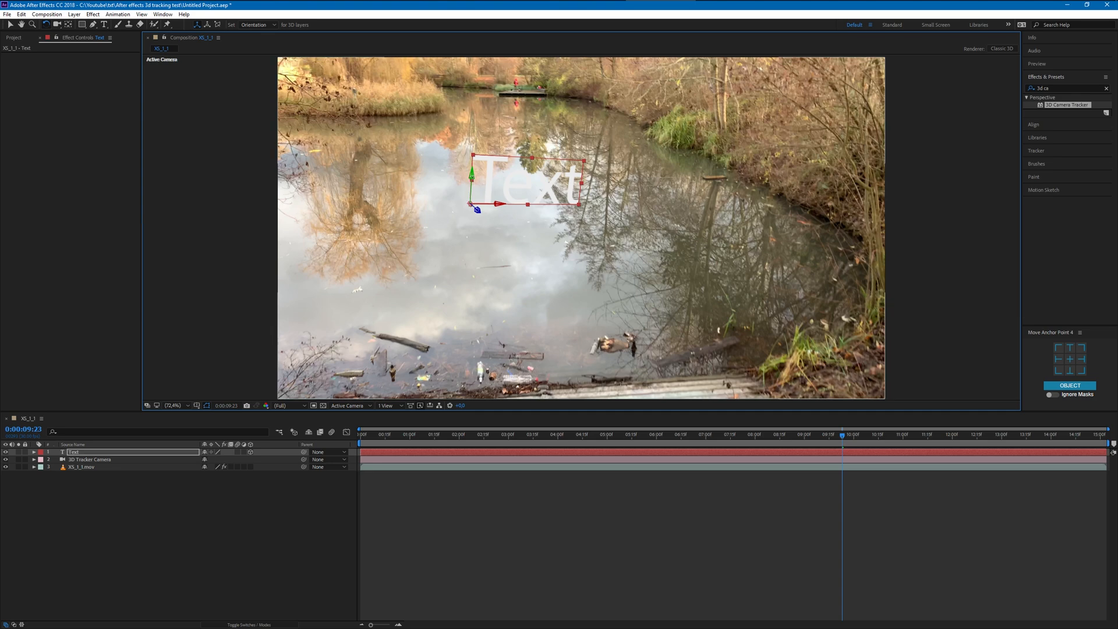
{"action": "left_click_drag", "start_coordinate": [473, 177], "coordinate": [415, 214]}
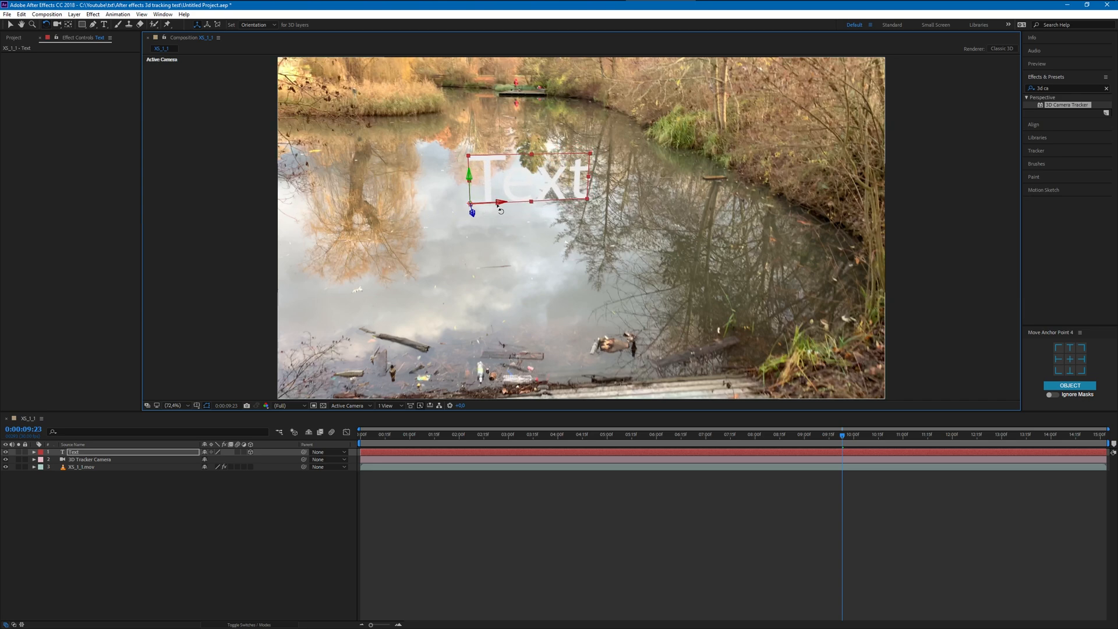
- Lock the XS_1_1.mov layer against accidental selection and fine-tune the Text layer's tilt, ending with the Selection tool active
{"action": "left_click_drag", "start_coordinate": [501, 211], "coordinate": [499, 214]}
{"action": "key", "text": "ctrl+z"}
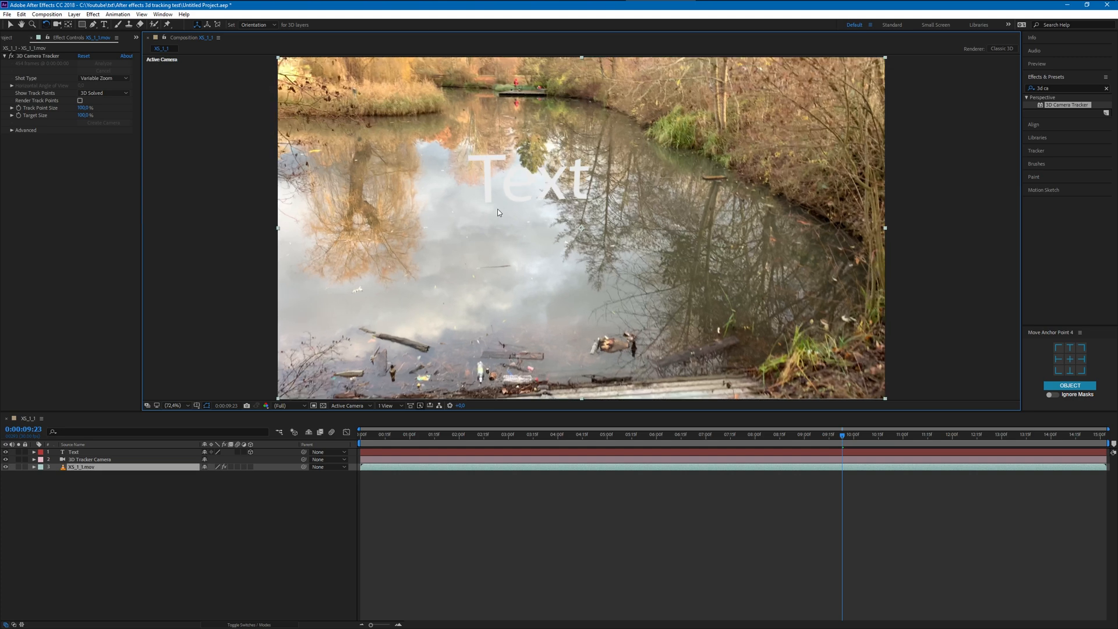
{"action": "left_click", "coordinate": [160, 453]}
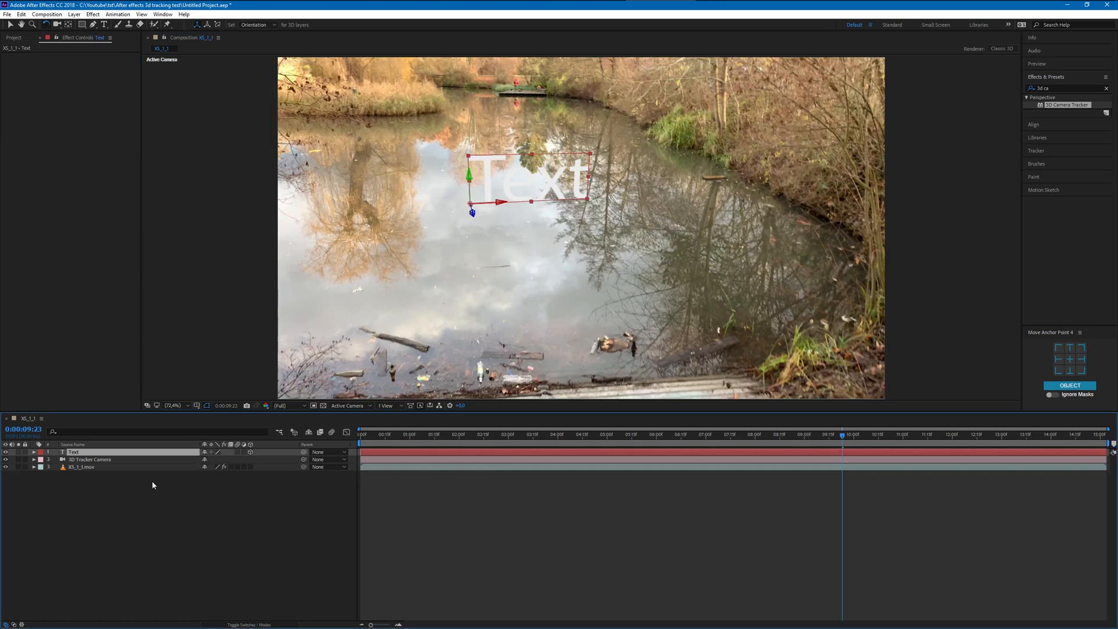
{"action": "left_click", "coordinate": [24, 467]}
{"action": "left_click_drag", "start_coordinate": [506, 207], "coordinate": [504, 207]}
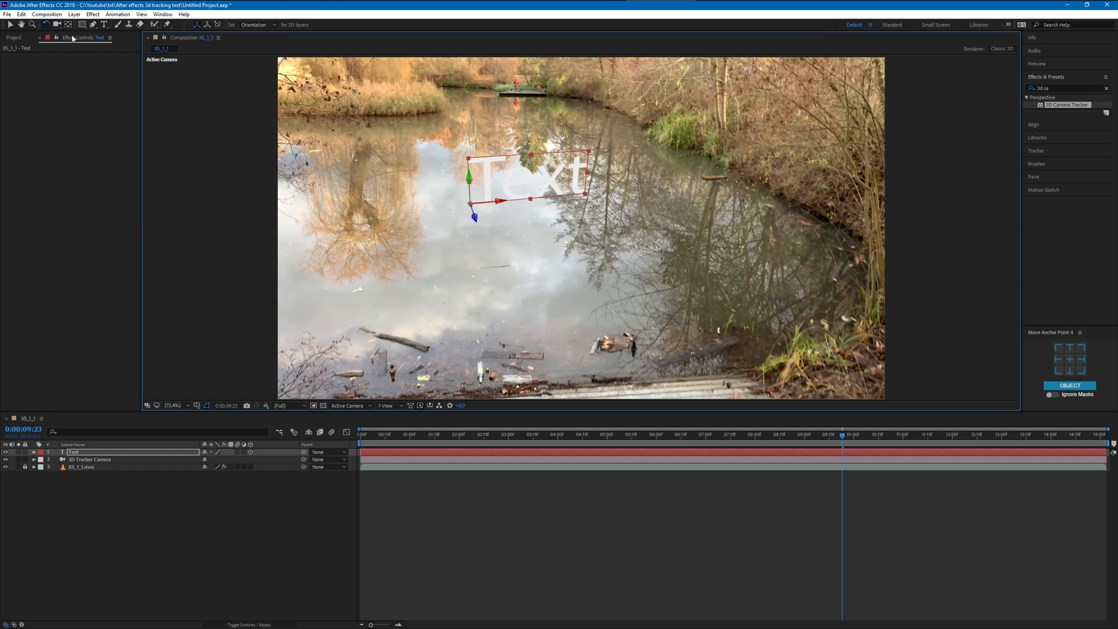
{"action": "left_click", "coordinate": [10, 25]}
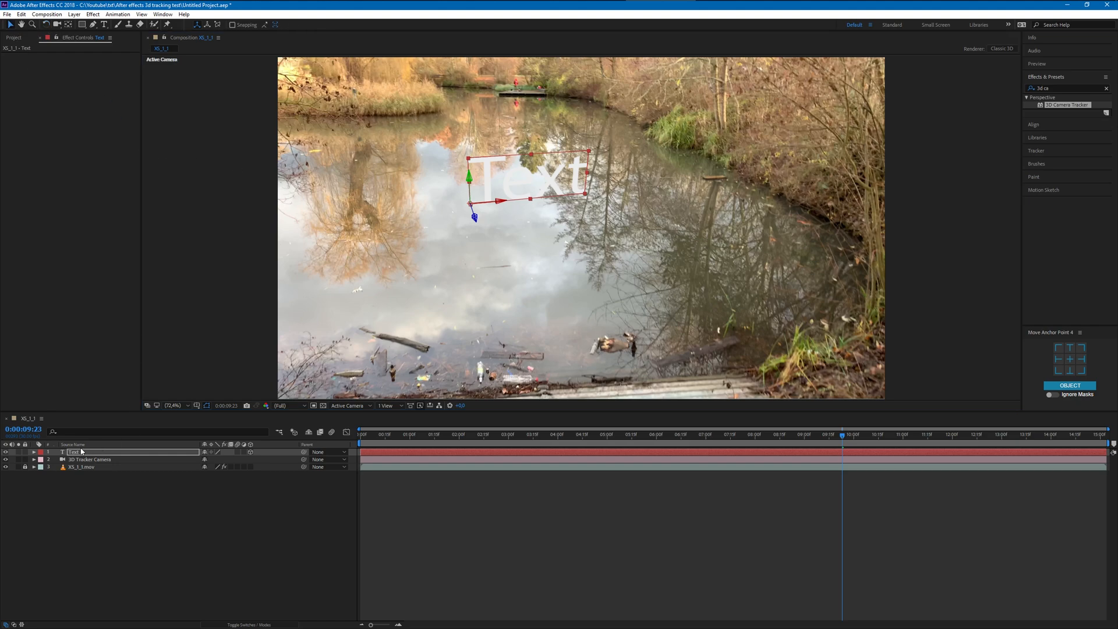
- Preview the upright text from the first frame, and scrub back to 0:00:04:29 to check its tracking
{"action": "left_click_drag", "start_coordinate": [848, 438], "coordinate": [360, 436]}
{"action": "left_click", "coordinate": [205, 539]}
{"action": "key", "text": "space"}
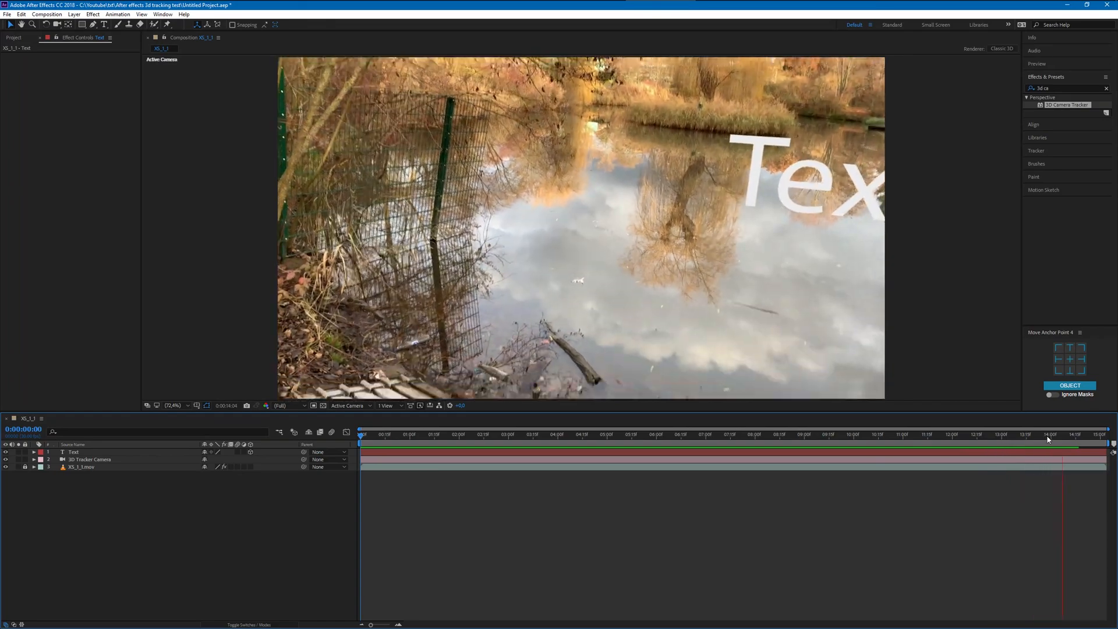
{"action": "left_click", "coordinate": [1025, 436]}
{"action": "left_click_drag", "start_coordinate": [1025, 438], "coordinate": [605, 471]}
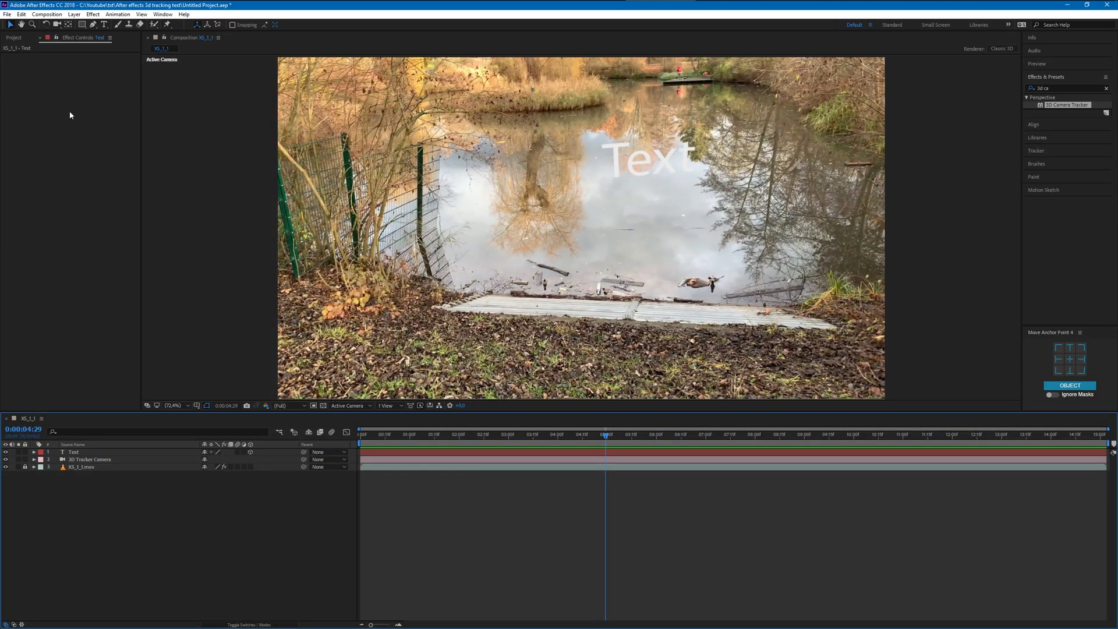
- Show the project's footage list, and reset the Default workspace to its saved layout to bring back the closed timeline
{"action": "left_click", "coordinate": [10, 38]}
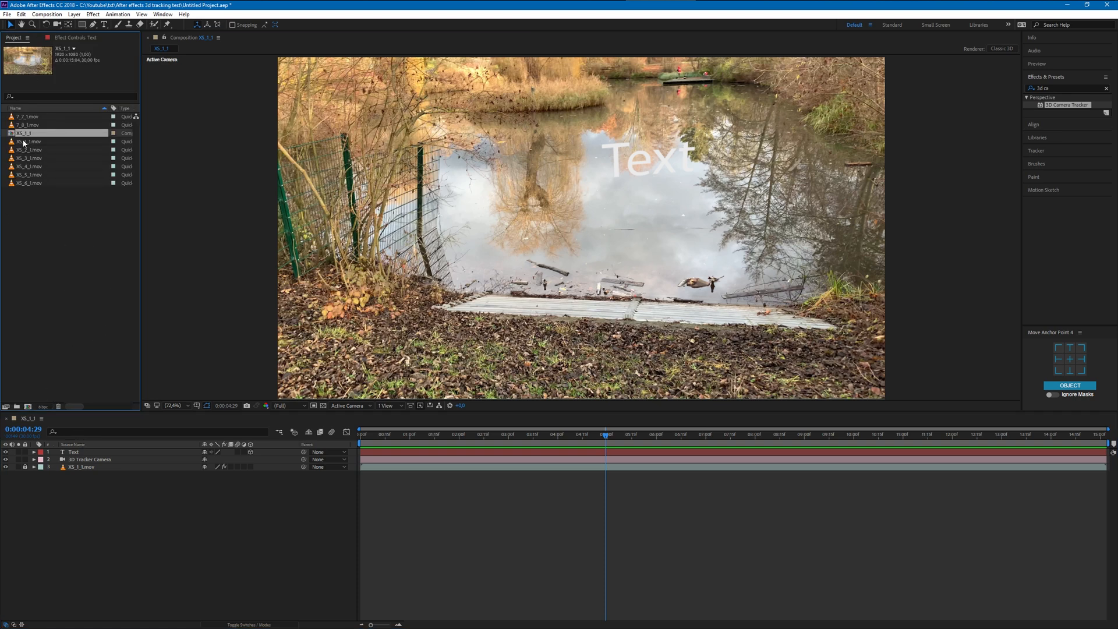
{"action": "left_click", "coordinate": [7, 419]}
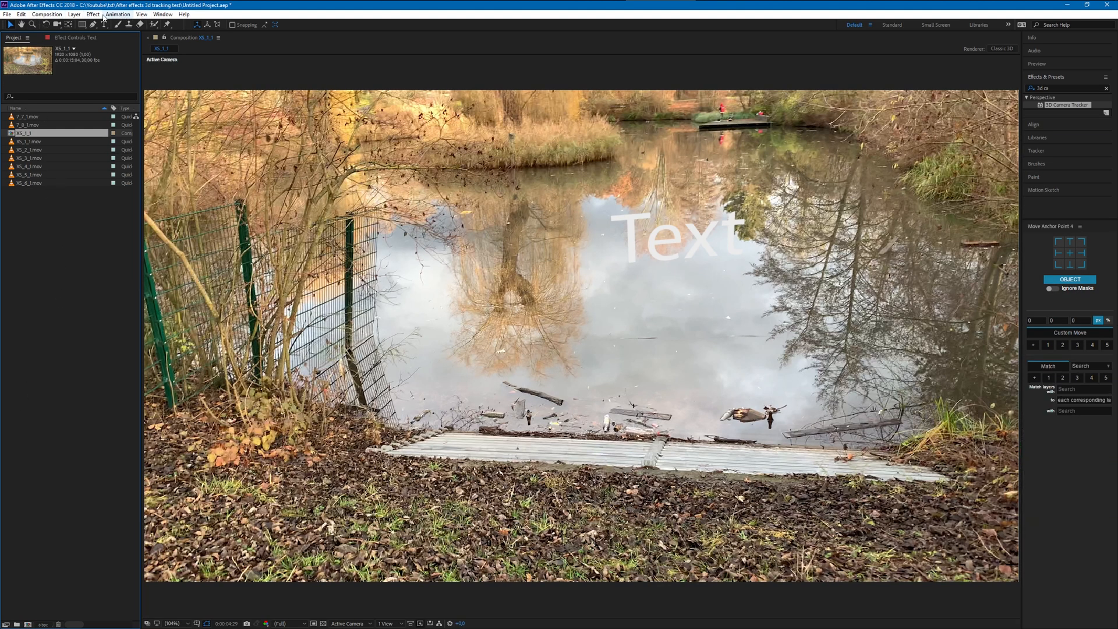
{"action": "left_click", "coordinate": [163, 14]}
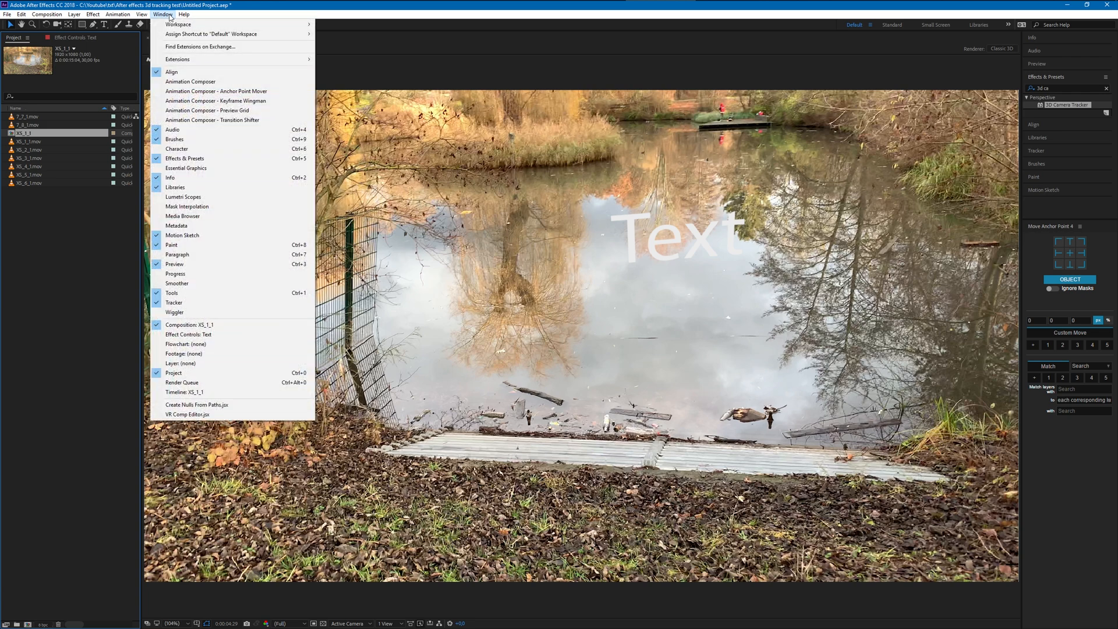
{"action": "mouse_move", "coordinate": [184, 15]}
{"action": "left_click", "coordinate": [856, 25]}
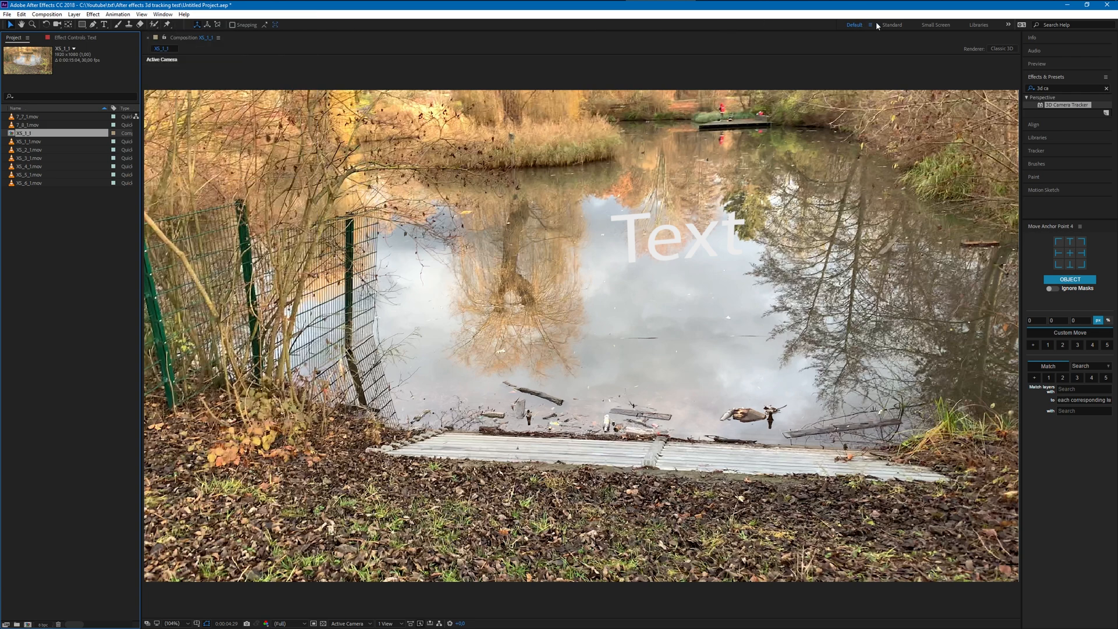
{"action": "left_click", "coordinate": [891, 25]}
{"action": "left_click", "coordinate": [856, 25]}
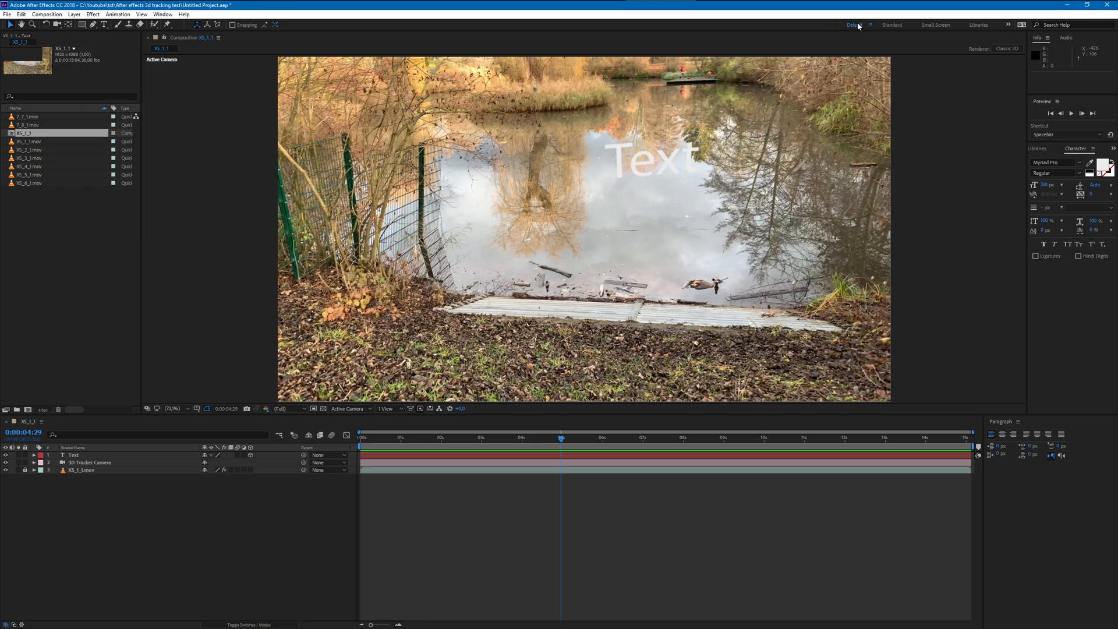
{"action": "right_click", "coordinate": [856, 25]}
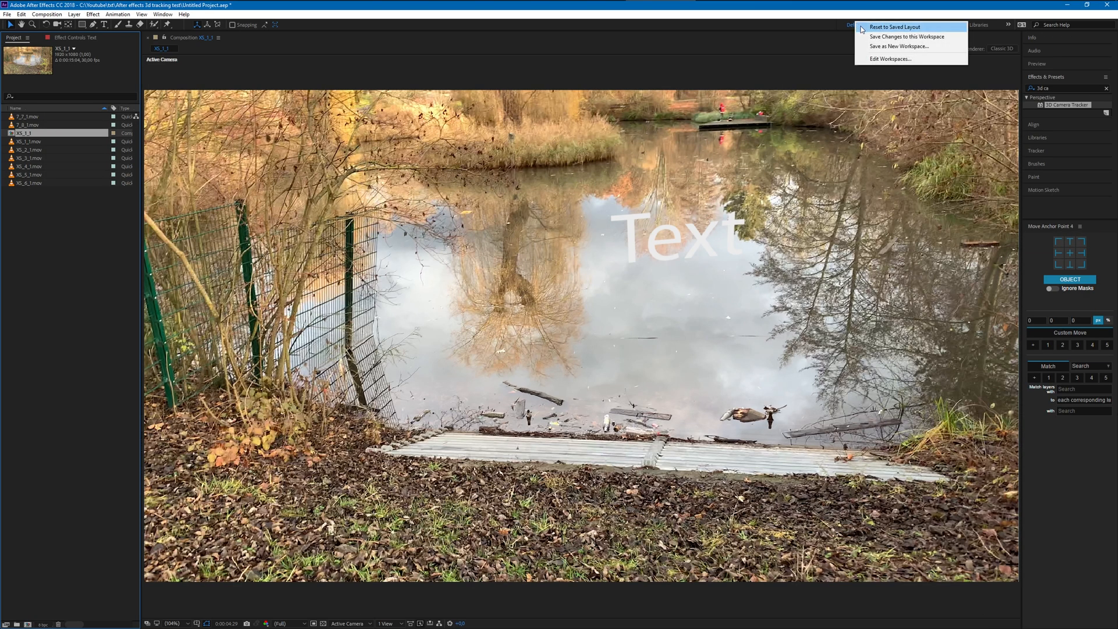
{"action": "left_click", "coordinate": [885, 26]}
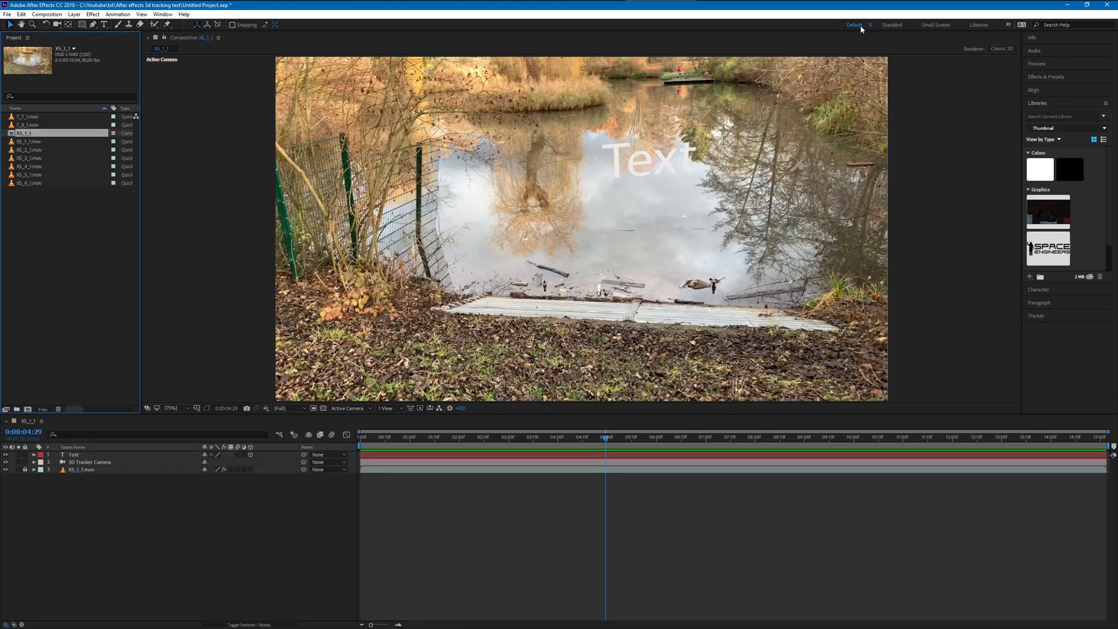
- Collapse the Libraries section and expand Effects & Presets to show the 3D Camera Tracker effect
{"action": "left_click", "coordinate": [1037, 102]}
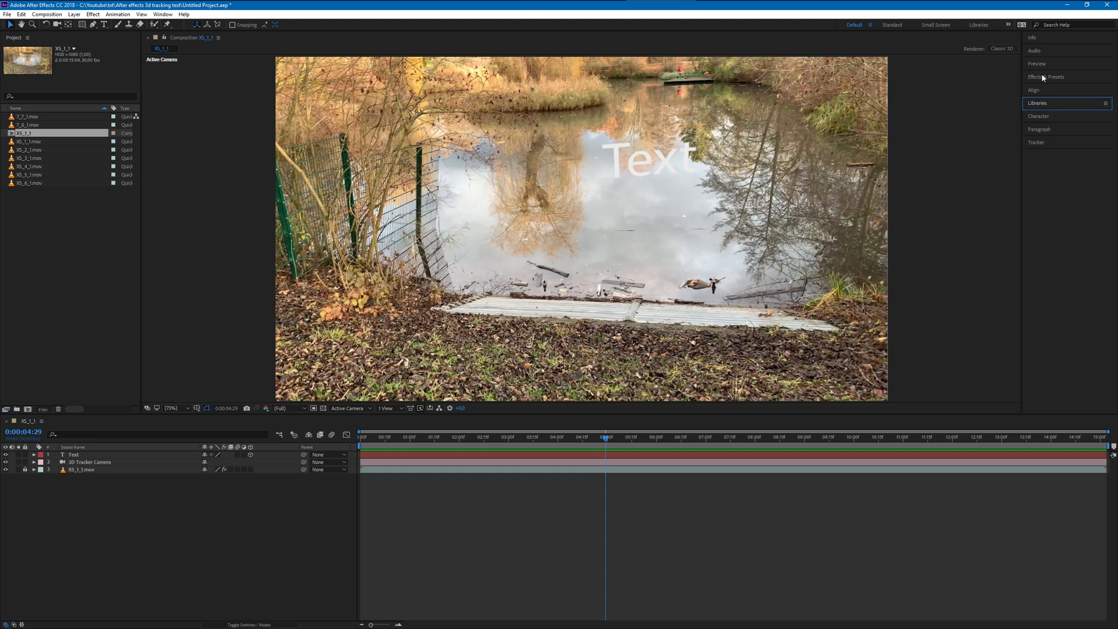
{"action": "left_click", "coordinate": [1043, 76]}
{"action": "left_click", "coordinate": [144, 603]}
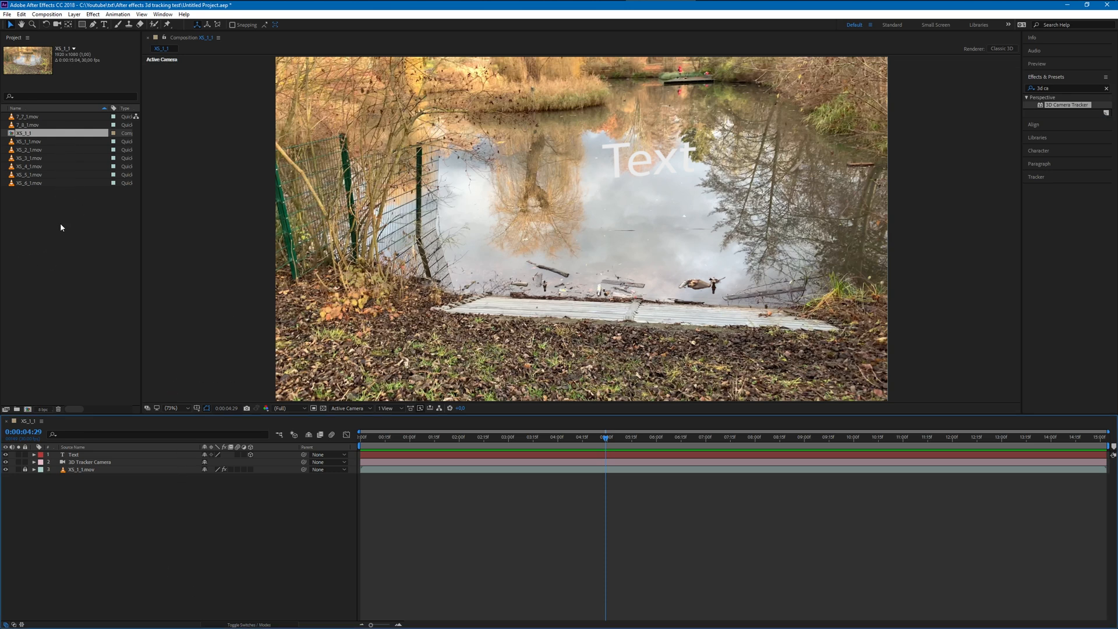
- Create a new composition from the XS_2_1.mov footage
{"action": "left_click", "coordinate": [21, 150]}
{"action": "right_click", "coordinate": [22, 151]}
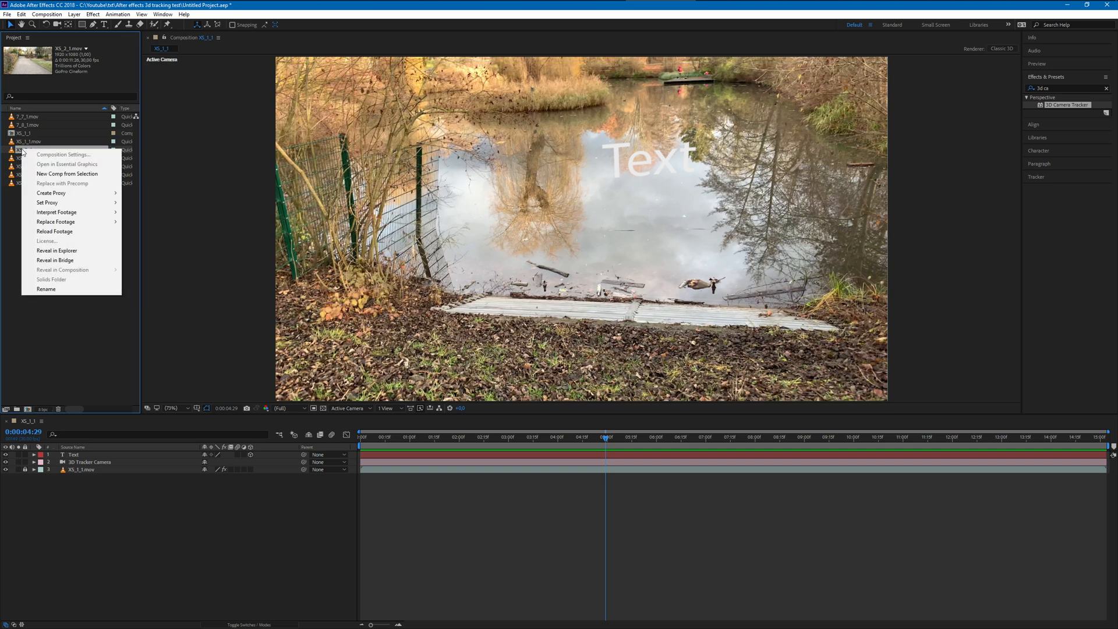
{"action": "left_click", "coordinate": [40, 174]}
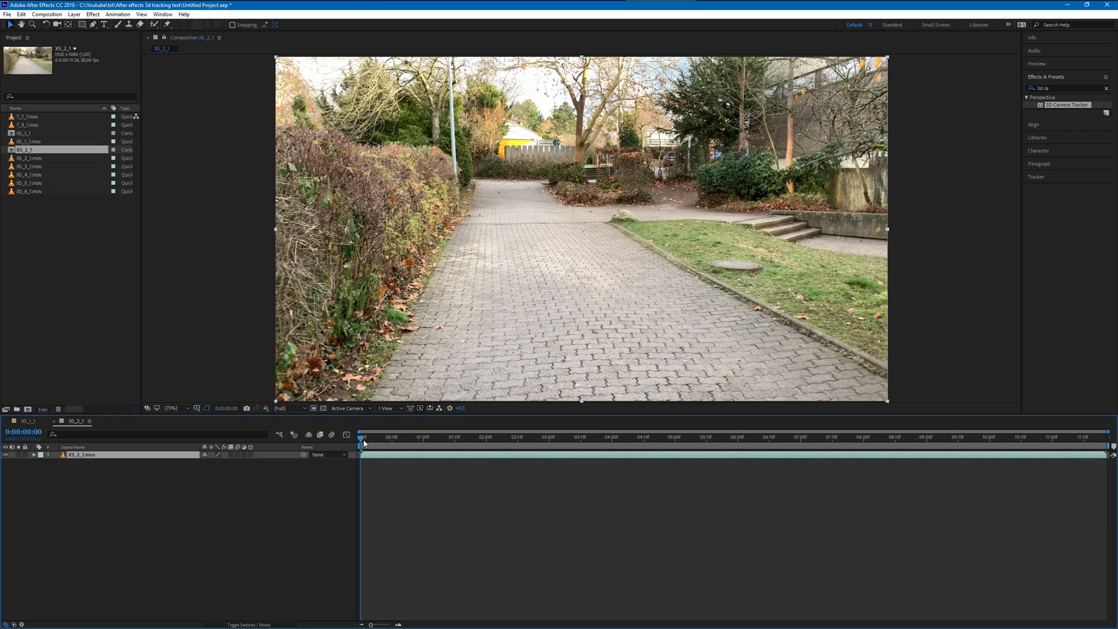
- Preview the XS_2_1 composition from the first frame, and scrub to 0:00:03:14
{"action": "mouse_move", "coordinate": [363, 440]}
{"action": "left_mouse_down"}
{"action": "mouse_move", "coordinate": [684, 459]}
{"action": "mouse_move", "coordinate": [1073, 460]}
{"action": "mouse_move", "coordinate": [607, 466]}
{"action": "mouse_move", "coordinate": [359, 450]}
{"action": "left_mouse_up"}
{"action": "key", "text": "space"}
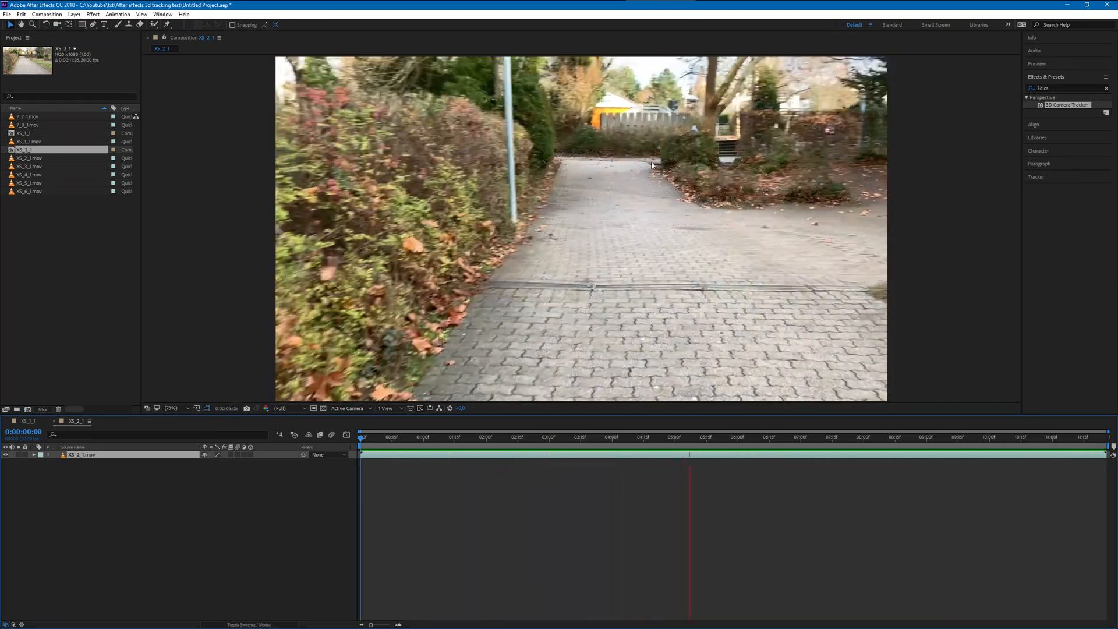
{"action": "left_click_drag", "start_coordinate": [792, 437], "coordinate": [578, 437]}
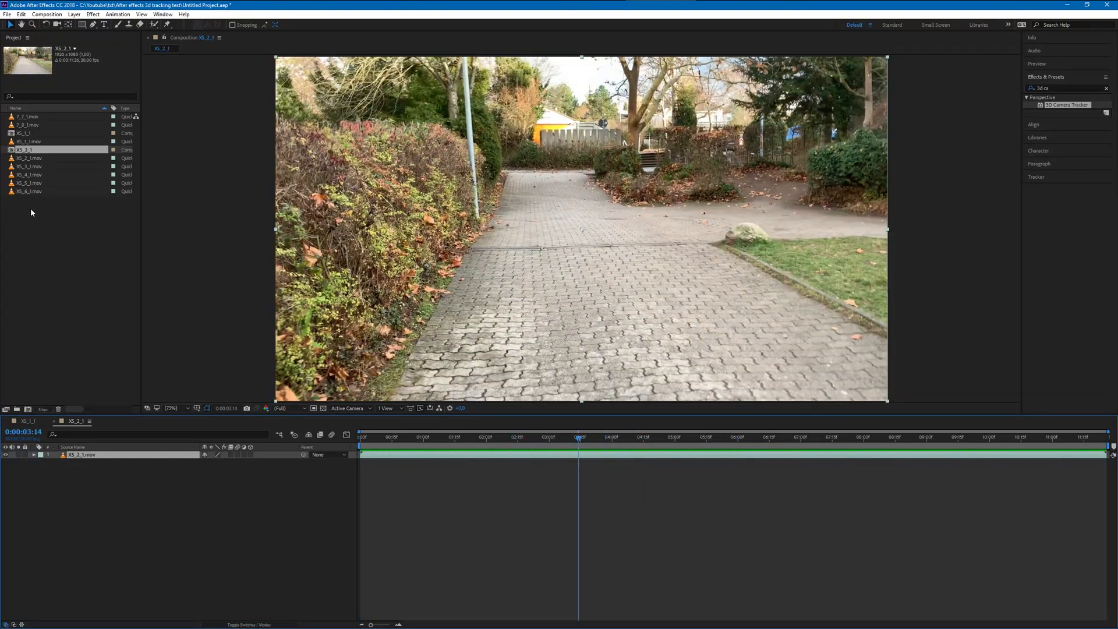
- Apply the 3D Camera Tracker to the XS_2_1.mov layer, and inspect its solved track points up to 0:00:09:10
{"action": "left_click_drag", "start_coordinate": [1067, 108], "coordinate": [120, 459]}
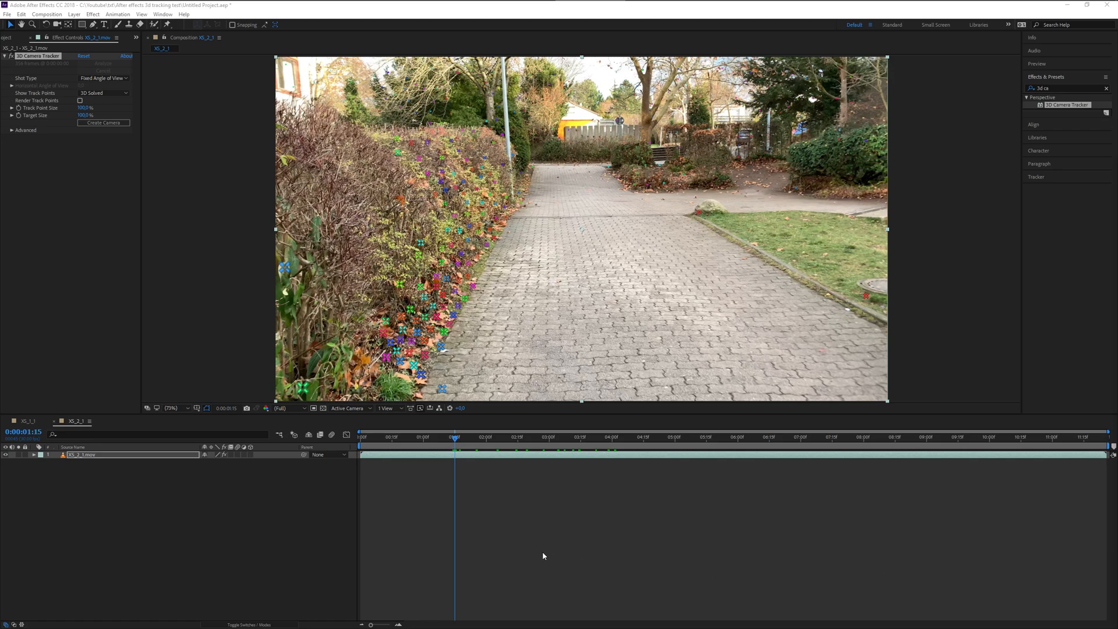
{"action": "left_click", "coordinate": [436, 438]}
{"action": "left_click_drag", "start_coordinate": [436, 438], "coordinate": [872, 432]}
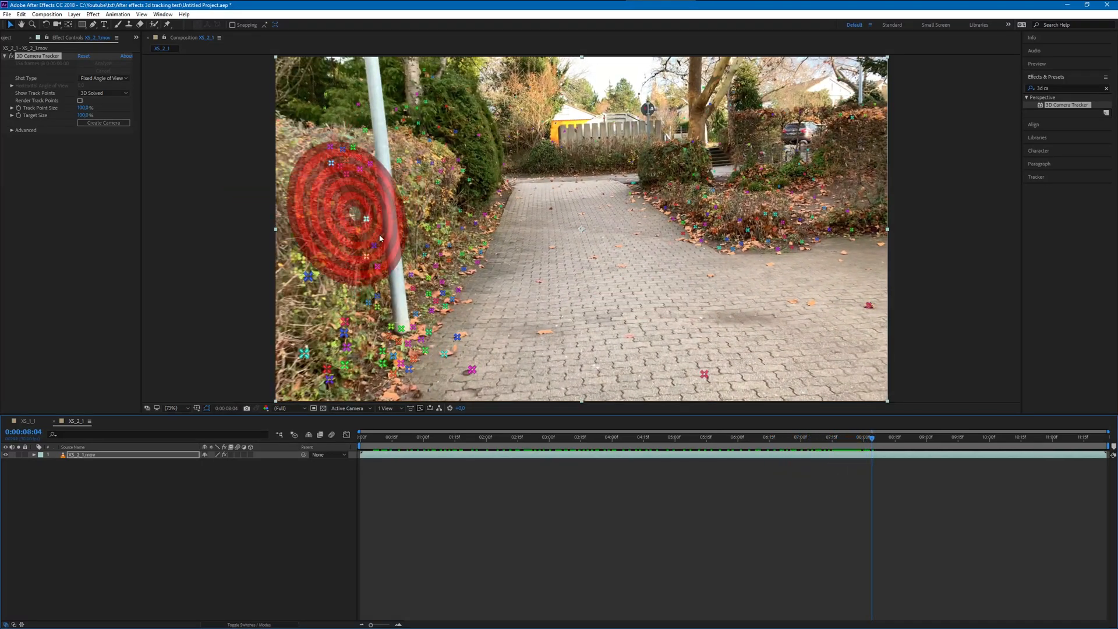
{"action": "left_click_drag", "start_coordinate": [871, 443], "coordinate": [948, 446]}
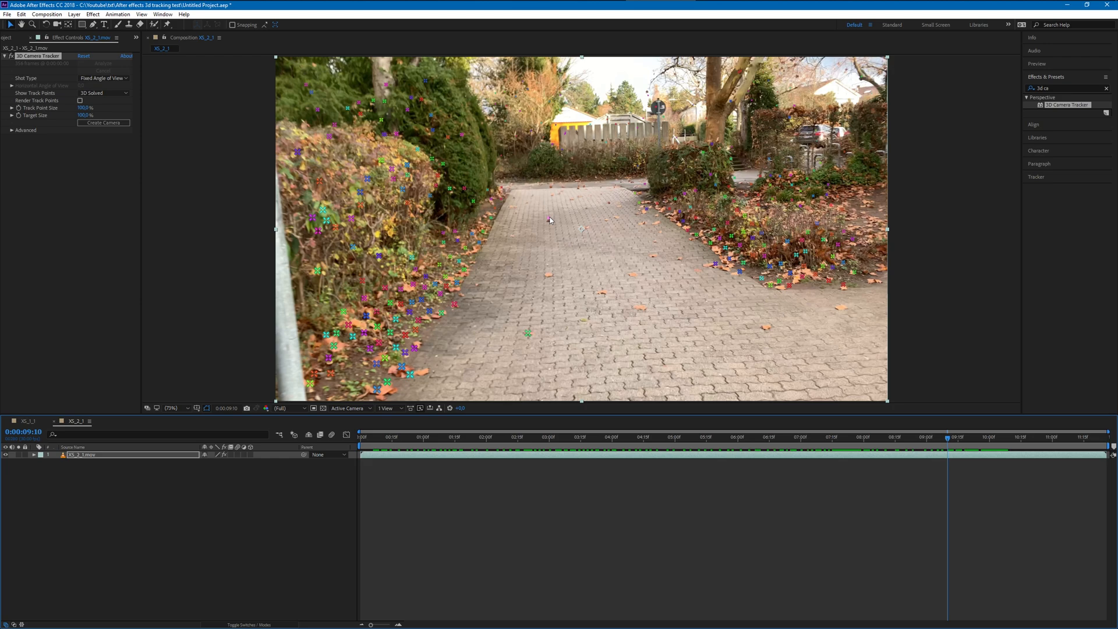
- At 0:00:06:19, try to create text and a camera from the three ground track points beside the lamp post
{"action": "left_click_drag", "start_coordinate": [948, 437], "coordinate": [779, 428]}
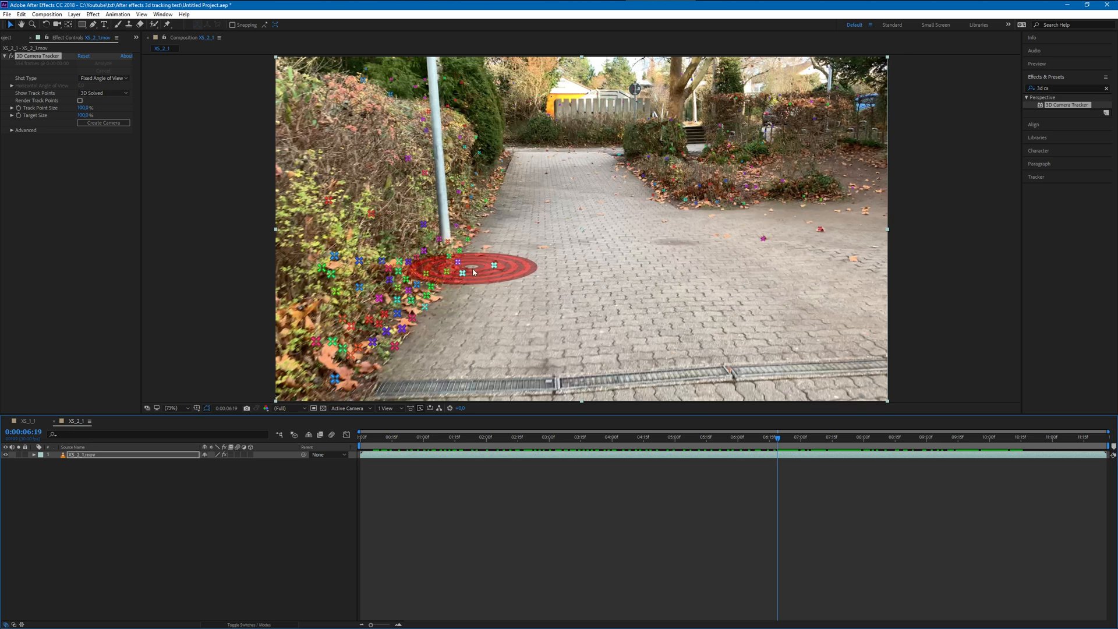
{"action": "left_click", "coordinate": [473, 268]}
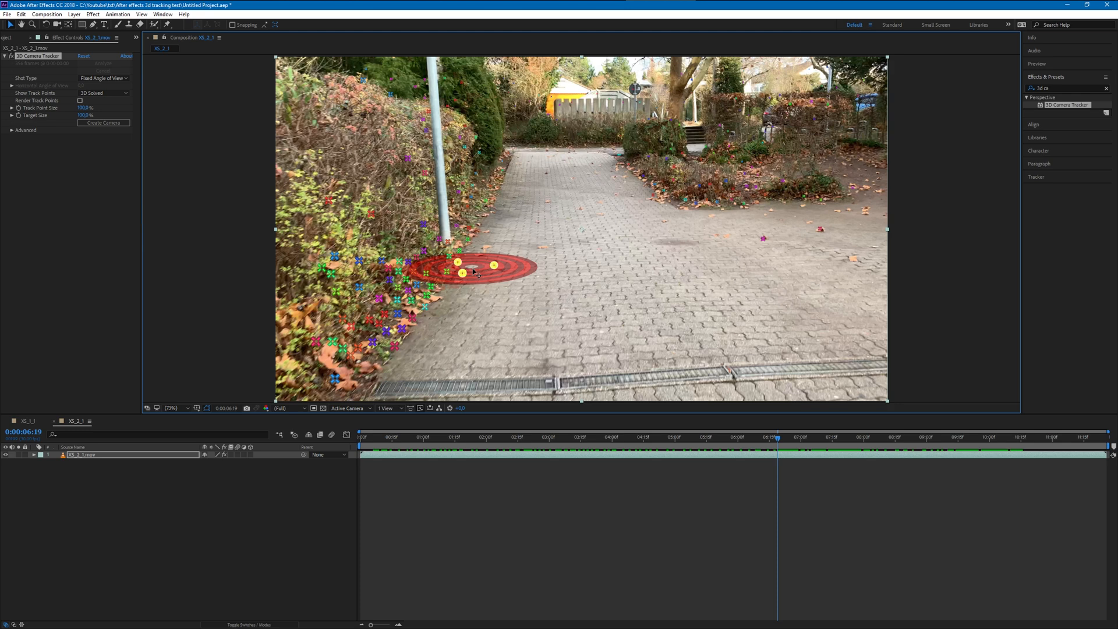
{"action": "right_click", "coordinate": [477, 268]}
{"action": "left_click", "coordinate": [499, 274]}
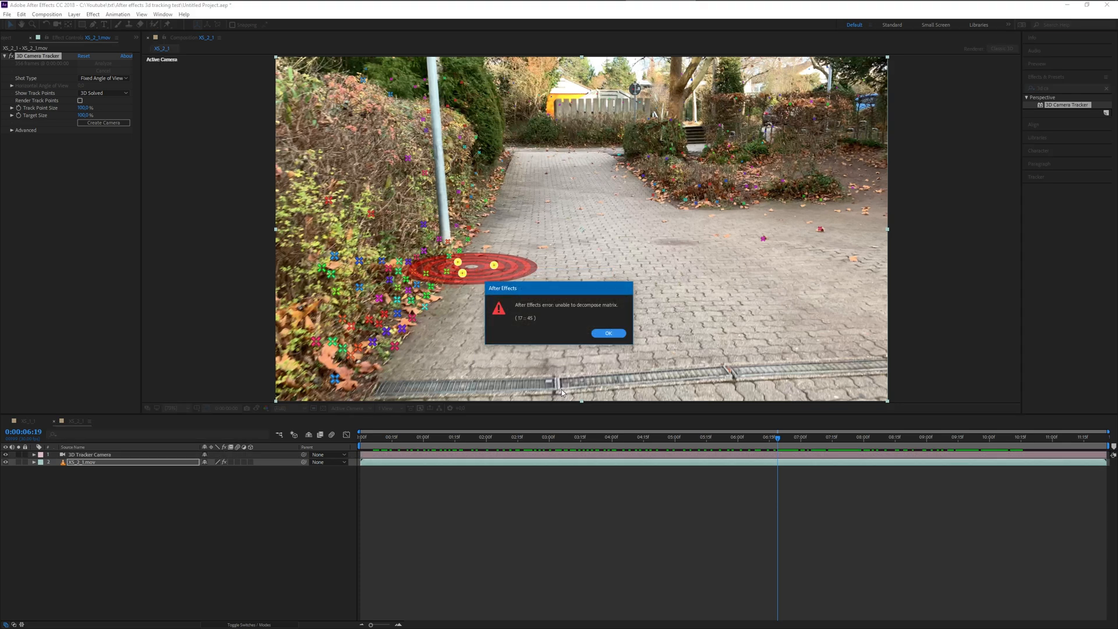
{"action": "left_click", "coordinate": [607, 333]}
- Try to create a text layer from the same three selected track points, dismissing the error dialogs
{"action": "right_click", "coordinate": [495, 266]}
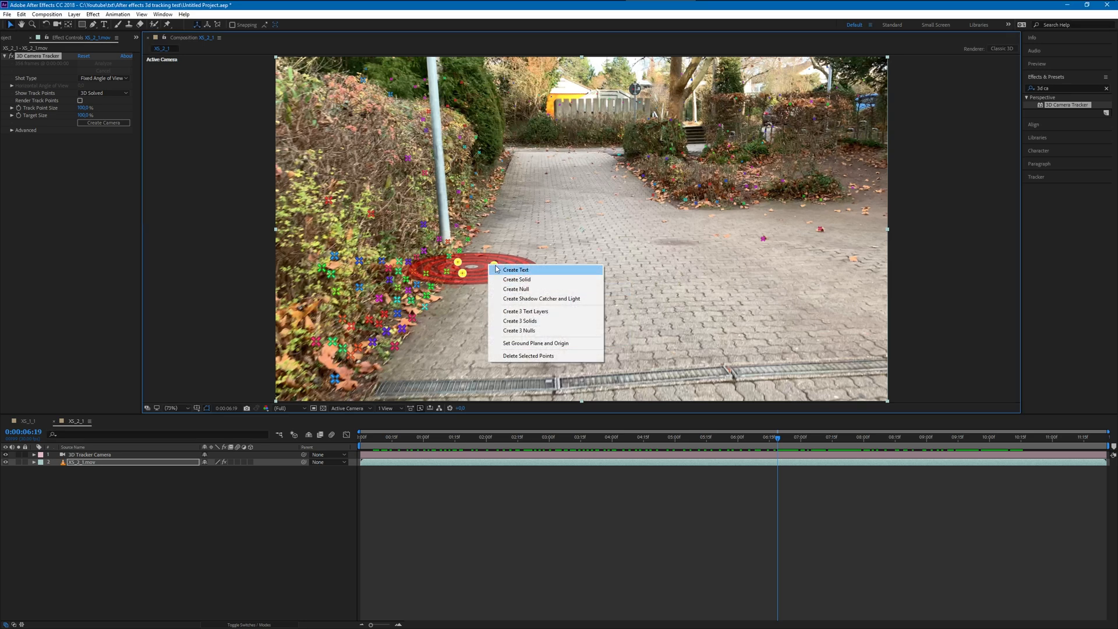
{"action": "left_click", "coordinate": [512, 270]}
{"action": "left_click", "coordinate": [612, 337]}
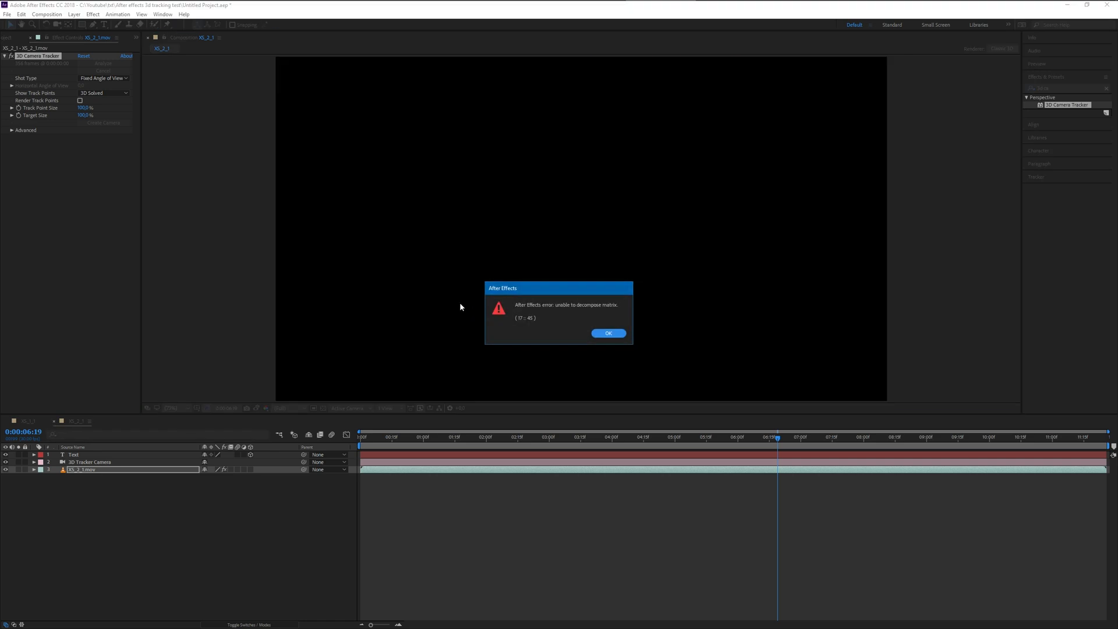
{"action": "left_click", "coordinate": [603, 336]}
{"action": "left_click", "coordinate": [606, 334]}
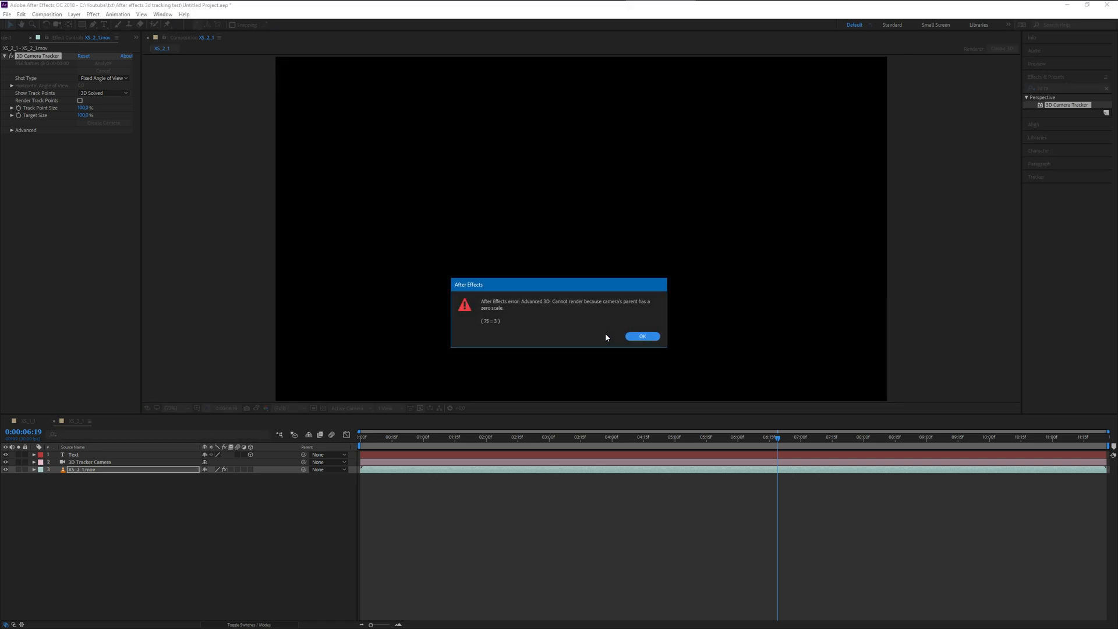
{"action": "left_click", "coordinate": [639, 337]}
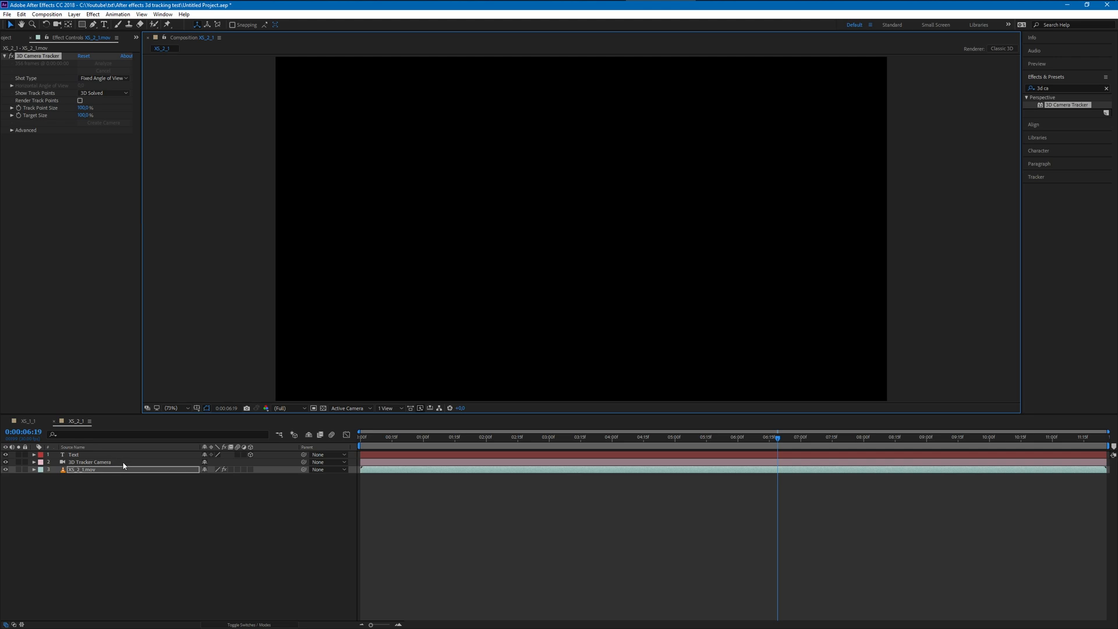
- Undo the creation of the text and tracker camera layers, and clear the track point selection
{"action": "key", "text": "ctrl+z"}
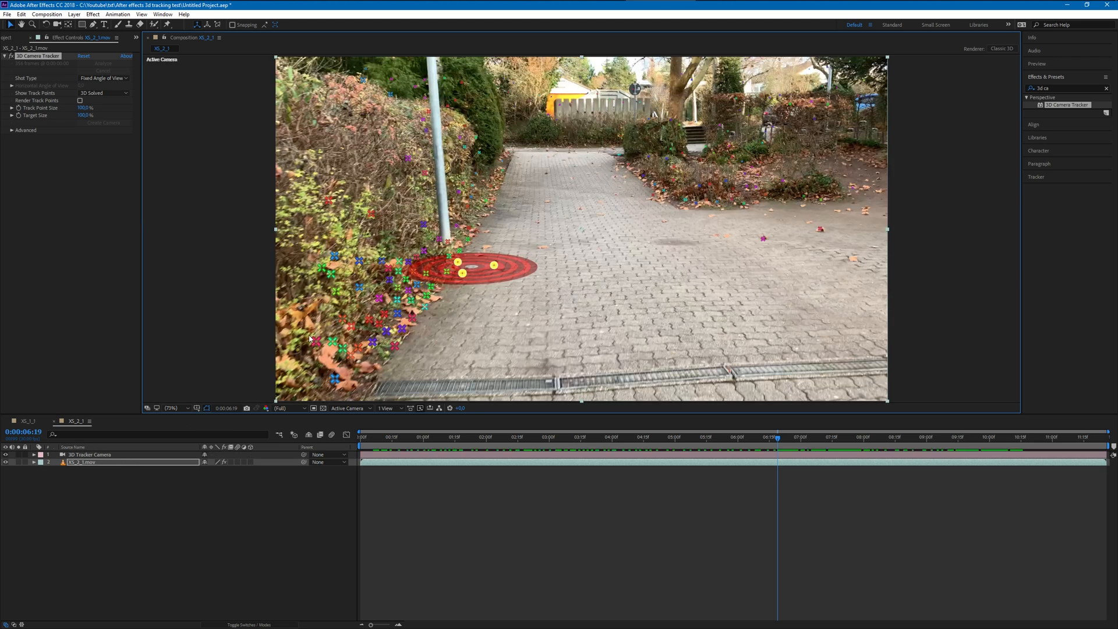
{"action": "key", "text": "ctrl+z"}
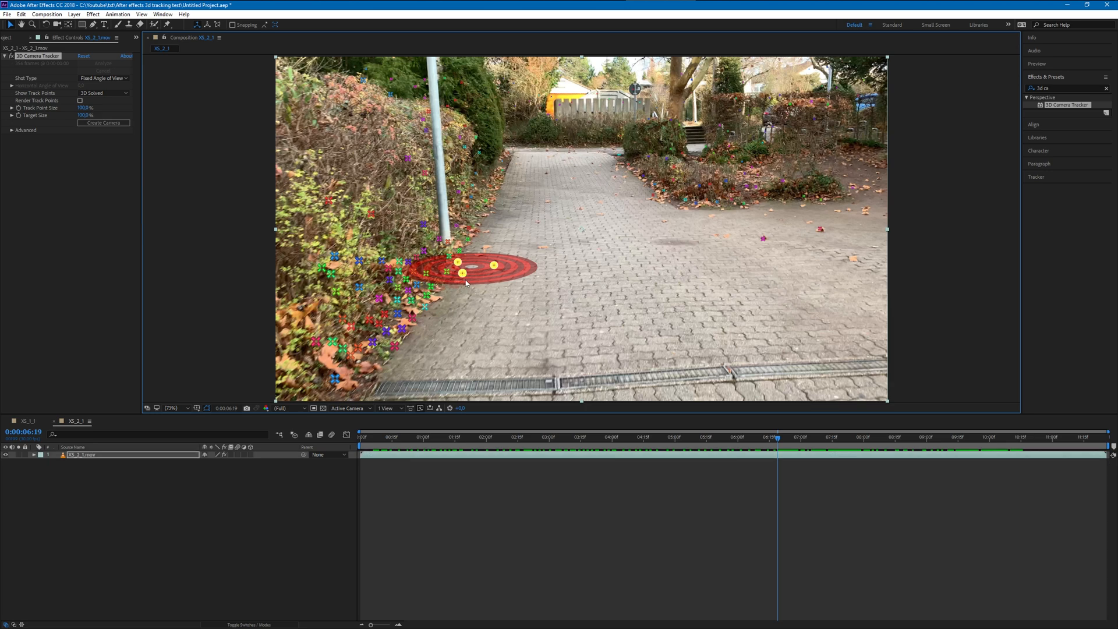
{"action": "left_click", "coordinate": [551, 308]}
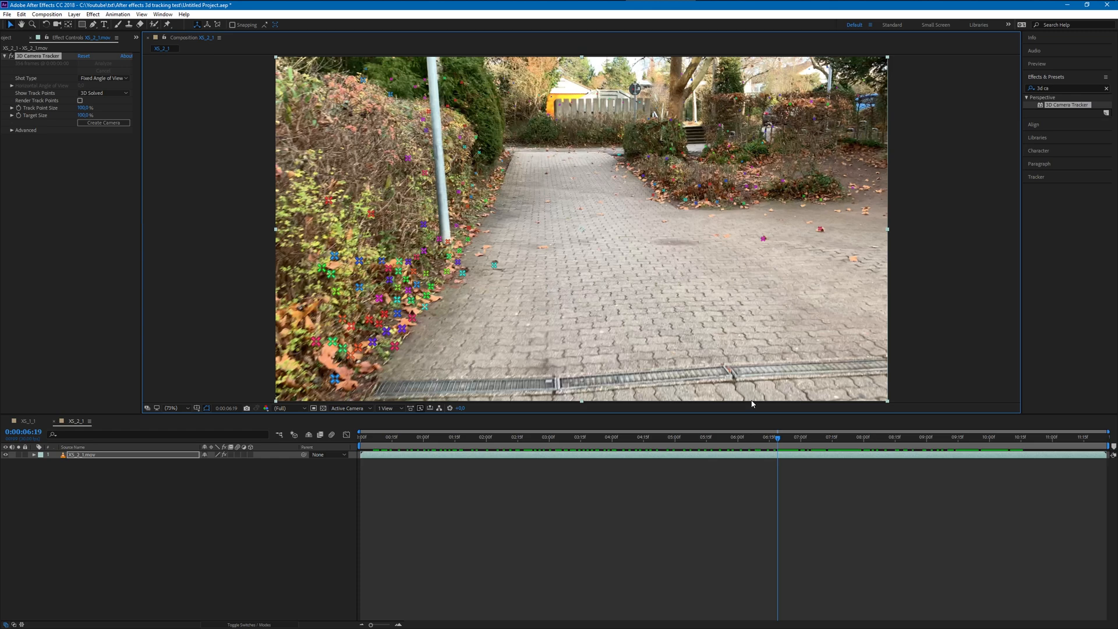
- At 0:00:05:05, try to create text and a camera from three track points on the paving near the drain
{"action": "left_click_drag", "start_coordinate": [773, 438], "coordinate": [686, 438]}
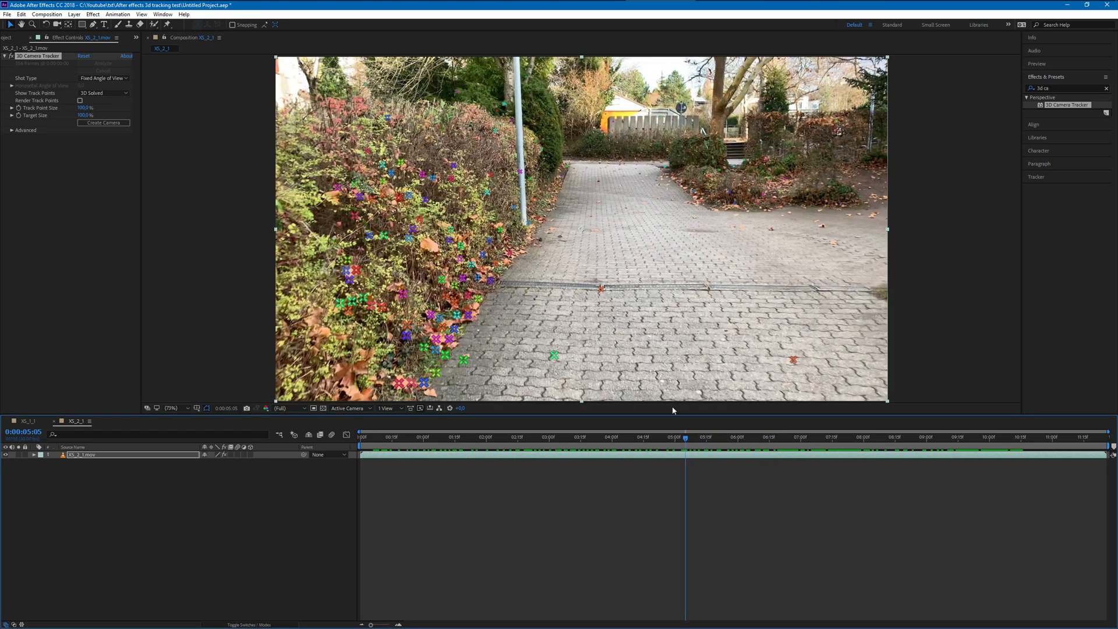
{"action": "left_click", "coordinate": [589, 288]}
{"action": "right_click", "coordinate": [573, 285]}
{"action": "left_click", "coordinate": [600, 302]}
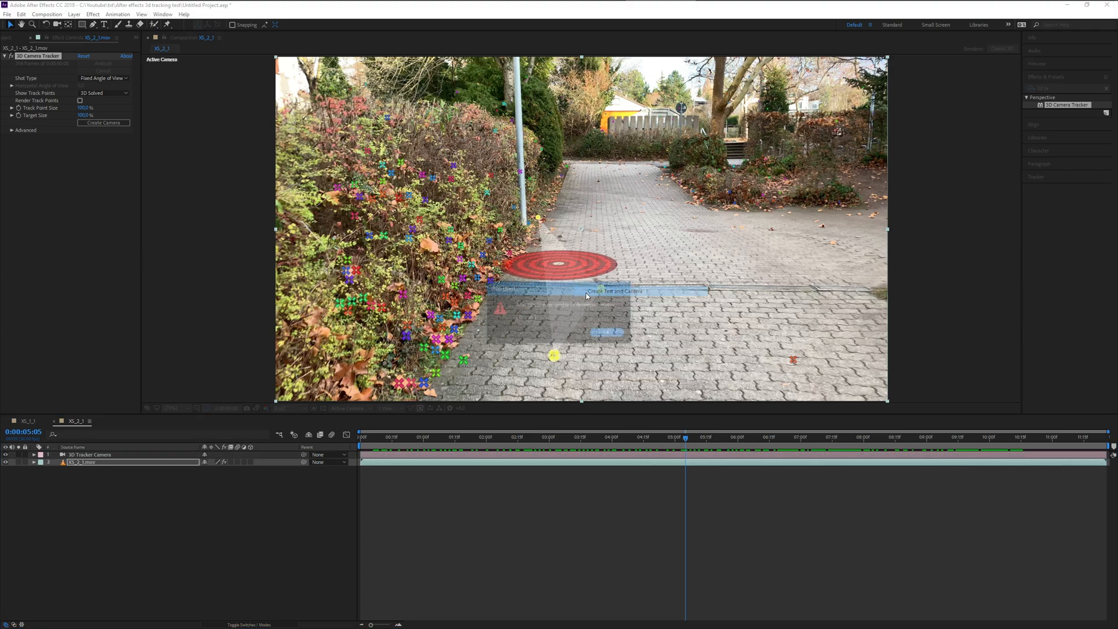
{"action": "left_click", "coordinate": [609, 332]}
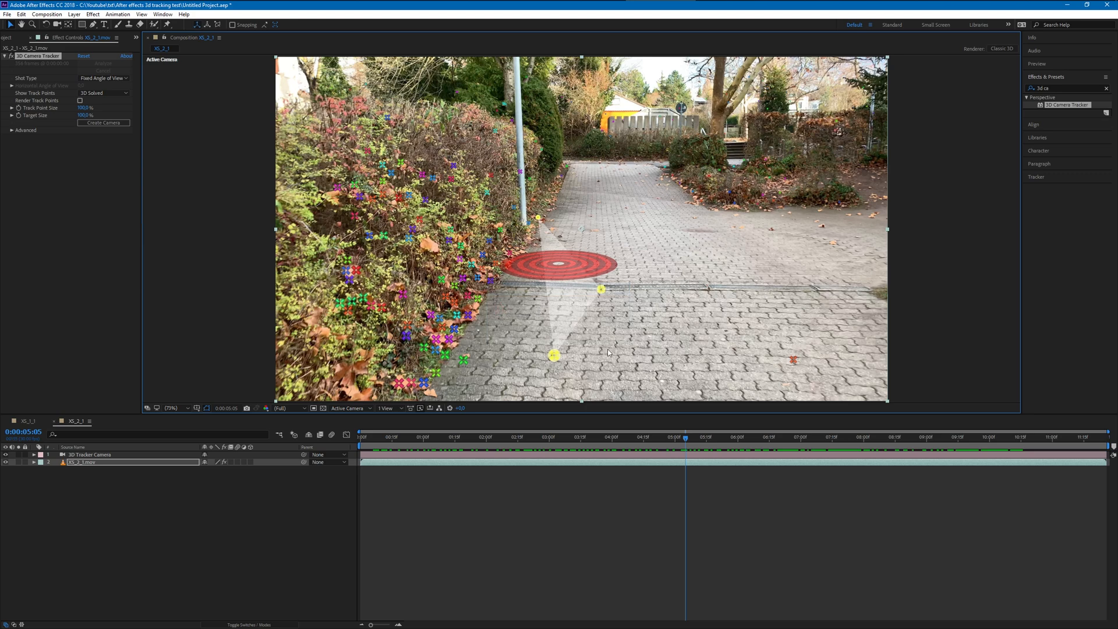
- Delete the 3D Tracker Camera layer, check the XS_2_1.mov footage around 0:00:03:18, and undo back to the tracker's state without a camera
{"action": "left_click", "coordinate": [140, 455]}
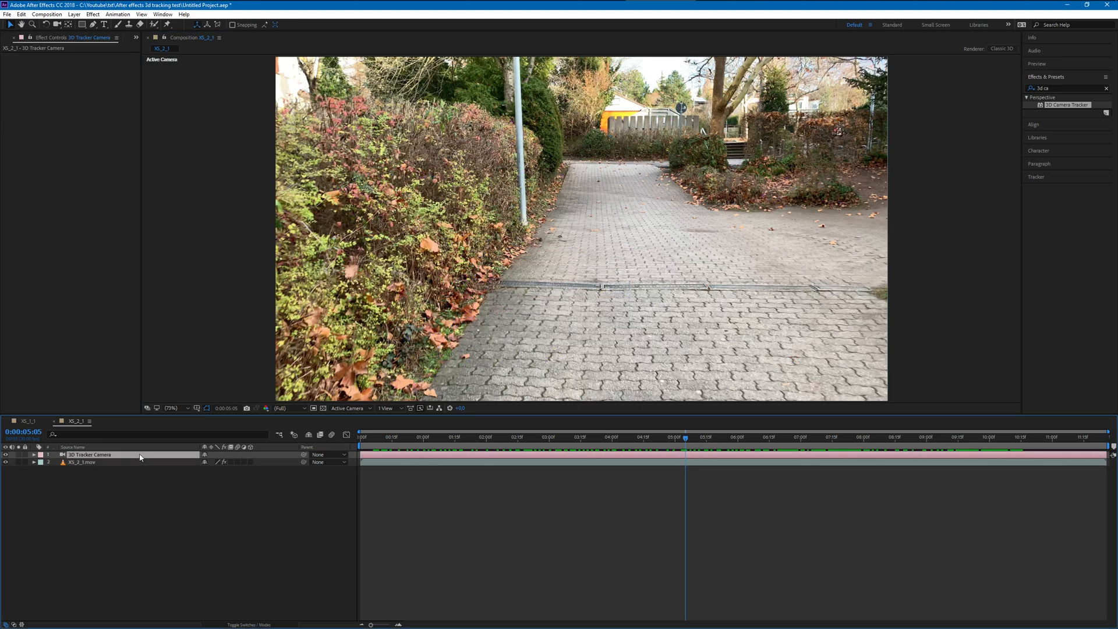
{"action": "key", "text": "Delete"}
{"action": "left_click_drag", "start_coordinate": [685, 438], "coordinate": [530, 441]}
{"action": "left_click", "coordinate": [150, 456]}
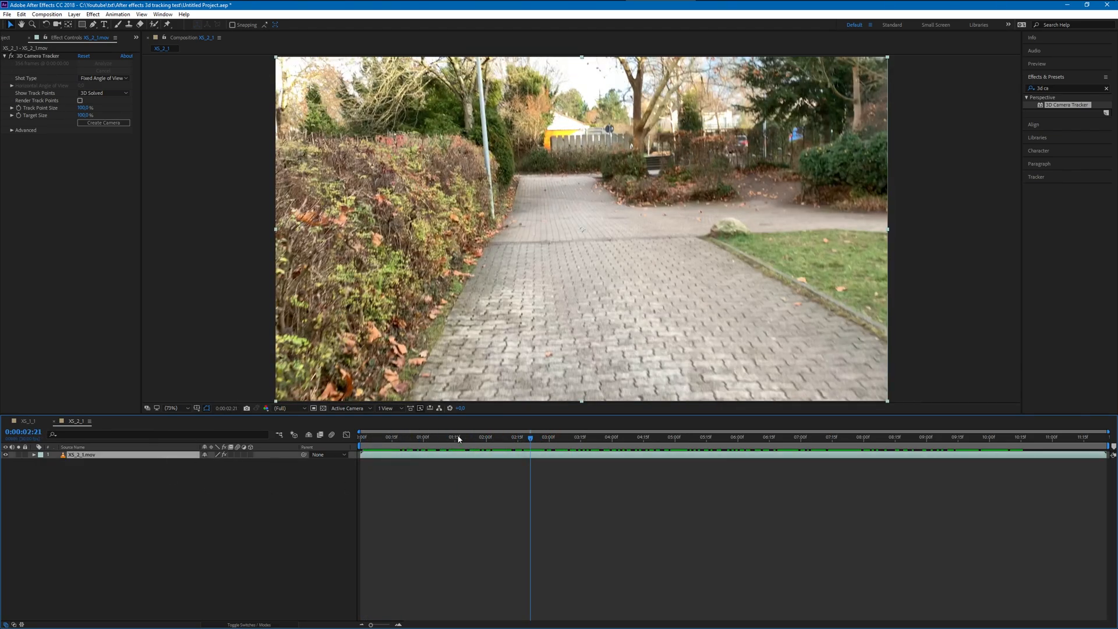
{"action": "key", "text": "space"}
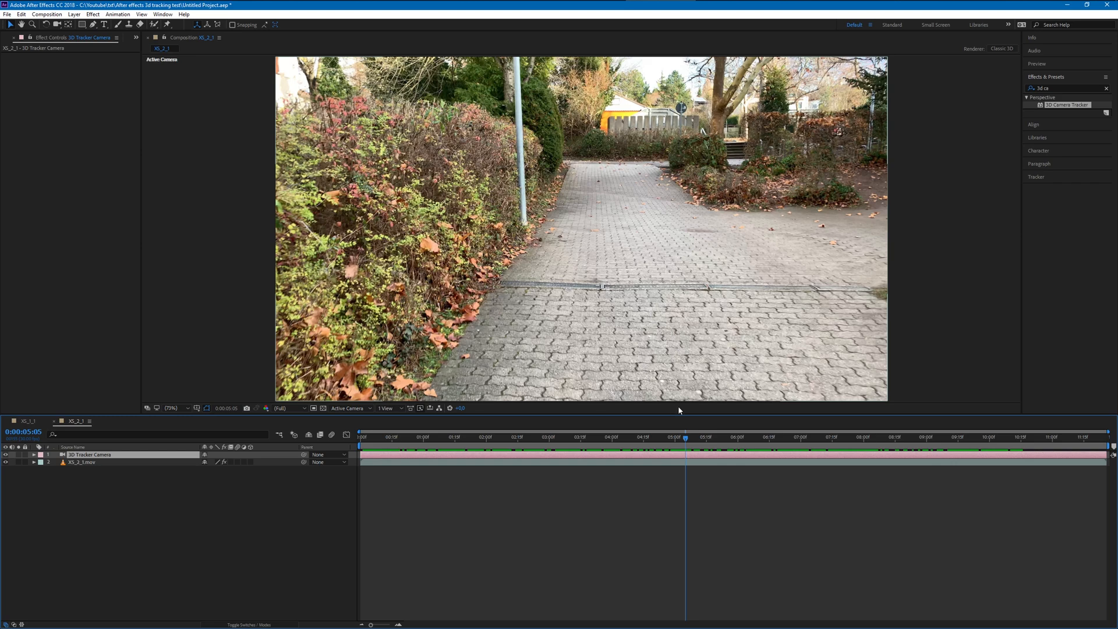
{"action": "key", "text": "ctrl+z"}
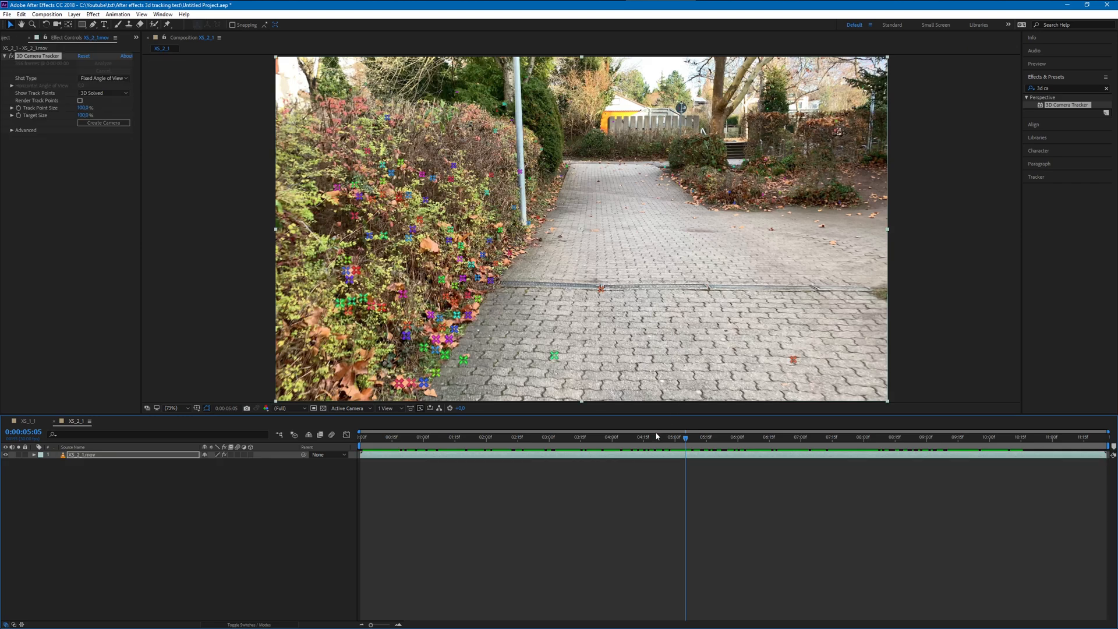
- At 0:00:03:22, try to create text and a camera from three track points on the foreground paving, dismissing the error dialogs
{"action": "left_click_drag", "start_coordinate": [686, 439], "coordinate": [596, 455]}
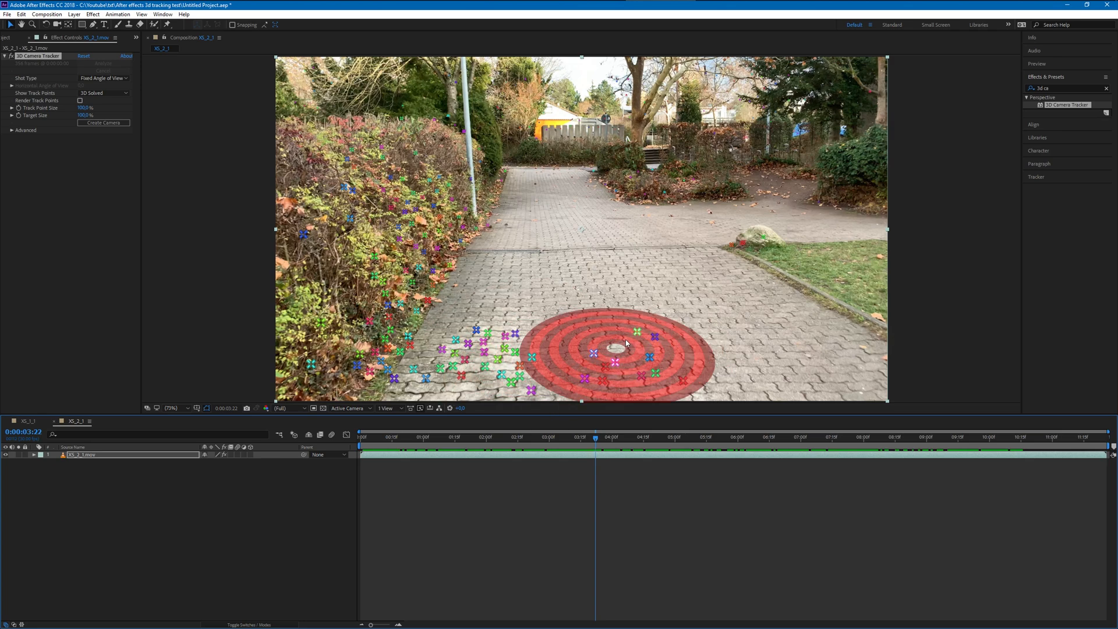
{"action": "left_click", "coordinate": [626, 342]}
{"action": "right_click", "coordinate": [625, 343]}
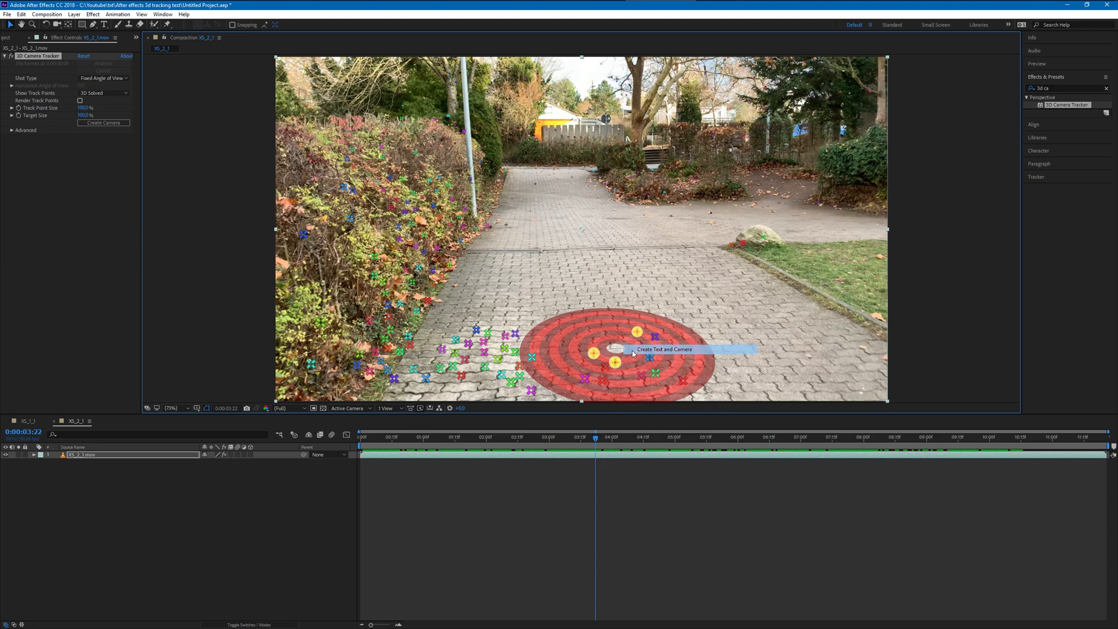
{"action": "left_click", "coordinate": [633, 353]}
{"action": "left_click", "coordinate": [609, 331]}
{"action": "right_click", "coordinate": [615, 364]}
{"action": "left_click", "coordinate": [628, 366]}
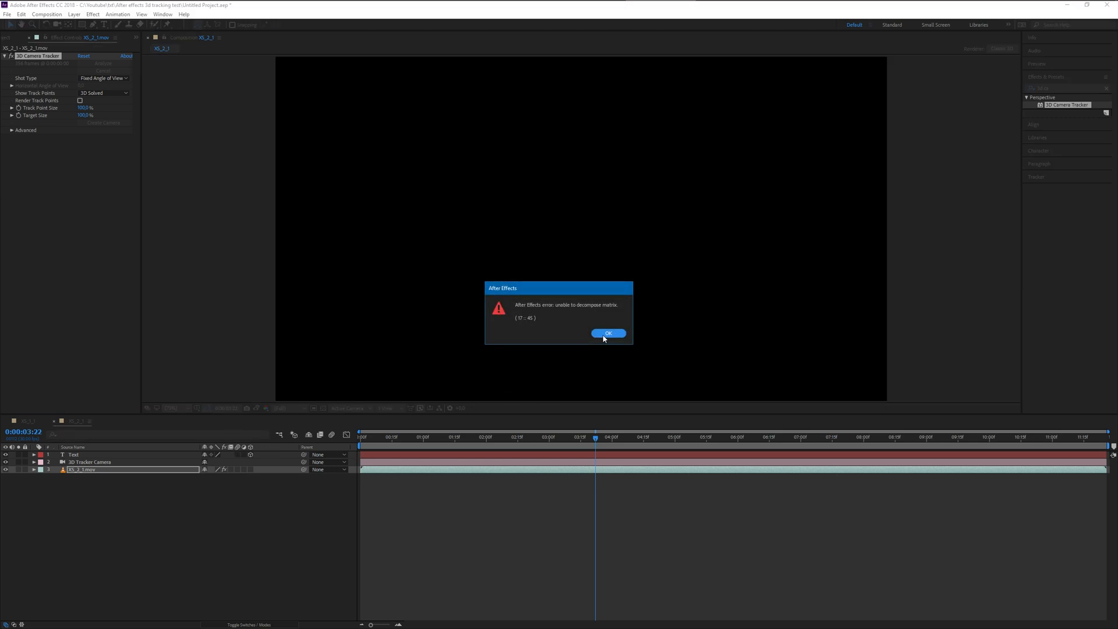
{"action": "left_click", "coordinate": [606, 335]}
{"action": "left_click", "coordinate": [608, 334]}
{"action": "left_click", "coordinate": [656, 337]}
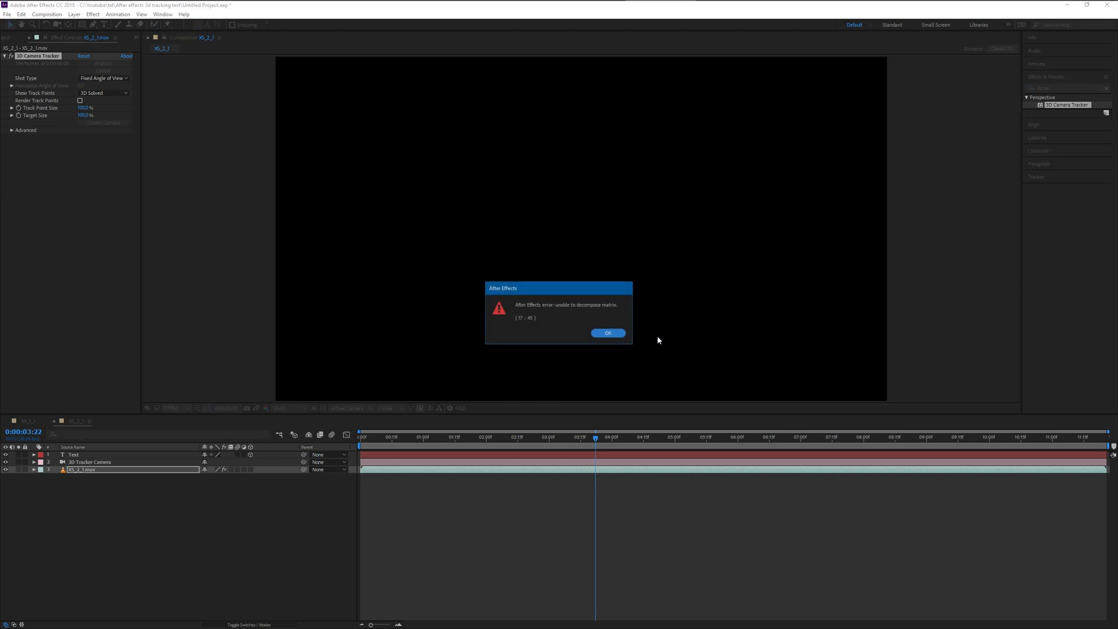
{"action": "left_click", "coordinate": [604, 336]}
- Delete the Text and 3D Tracker Camera layers from the XS_2_1 composition
{"action": "left_click", "coordinate": [120, 461]}
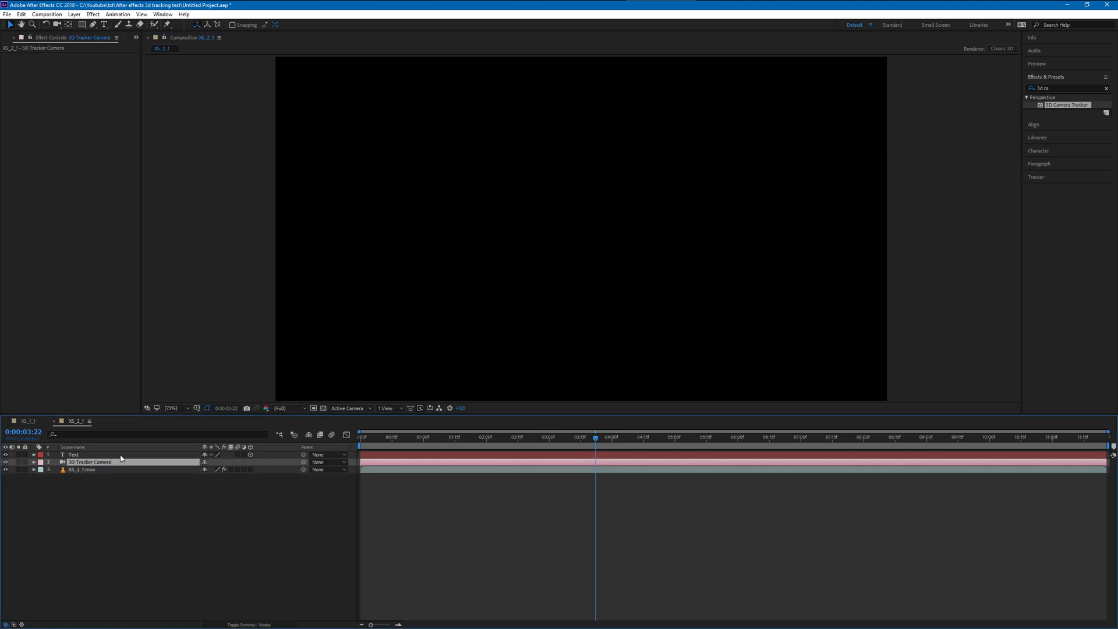
{"action": "left_click", "coordinate": [124, 455]}
{"action": "key", "text": "Delete"}
{"action": "left_click", "coordinate": [120, 454]}
{"action": "key", "text": "Delete"}
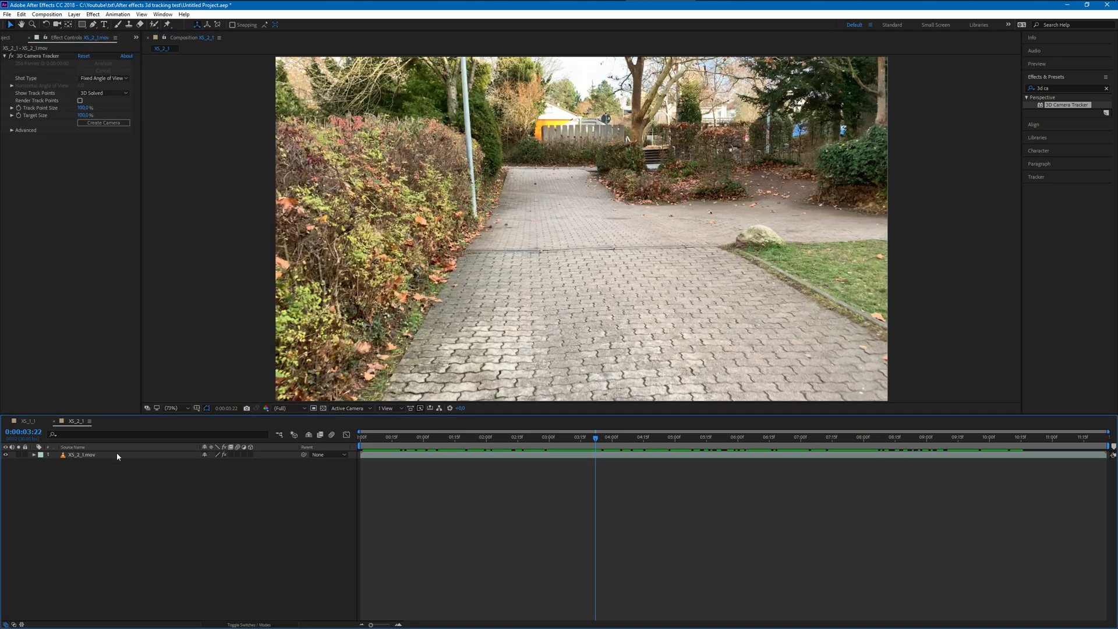
- Create a new composition from the XS_3_1.mov footage
{"action": "left_click", "coordinate": [12, 38]}
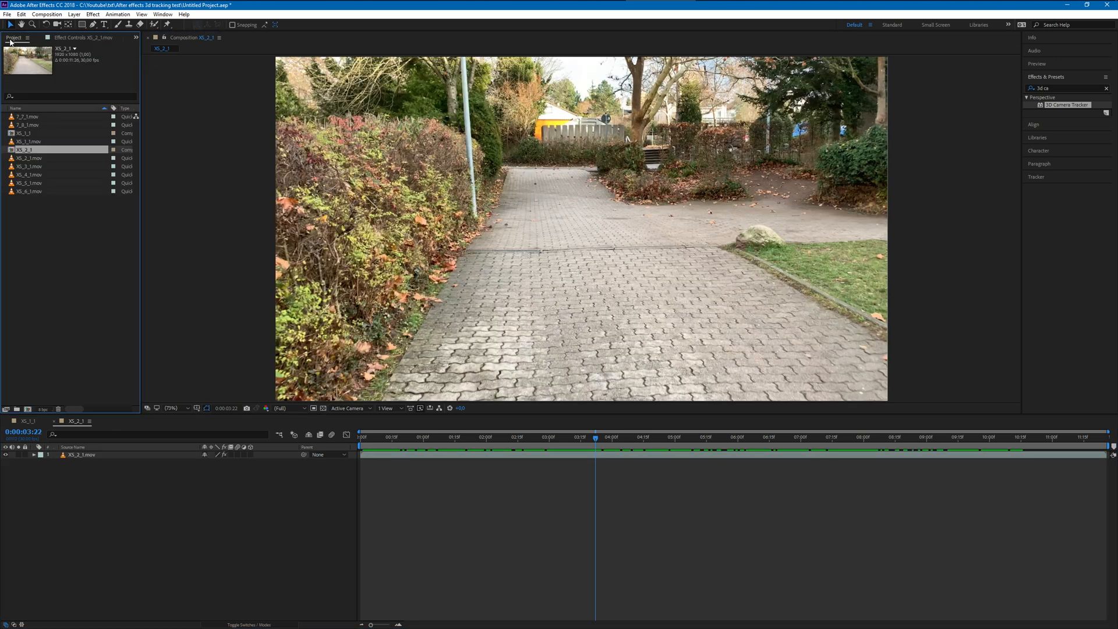
{"action": "left_click", "coordinate": [32, 157]}
{"action": "left_click", "coordinate": [29, 167]}
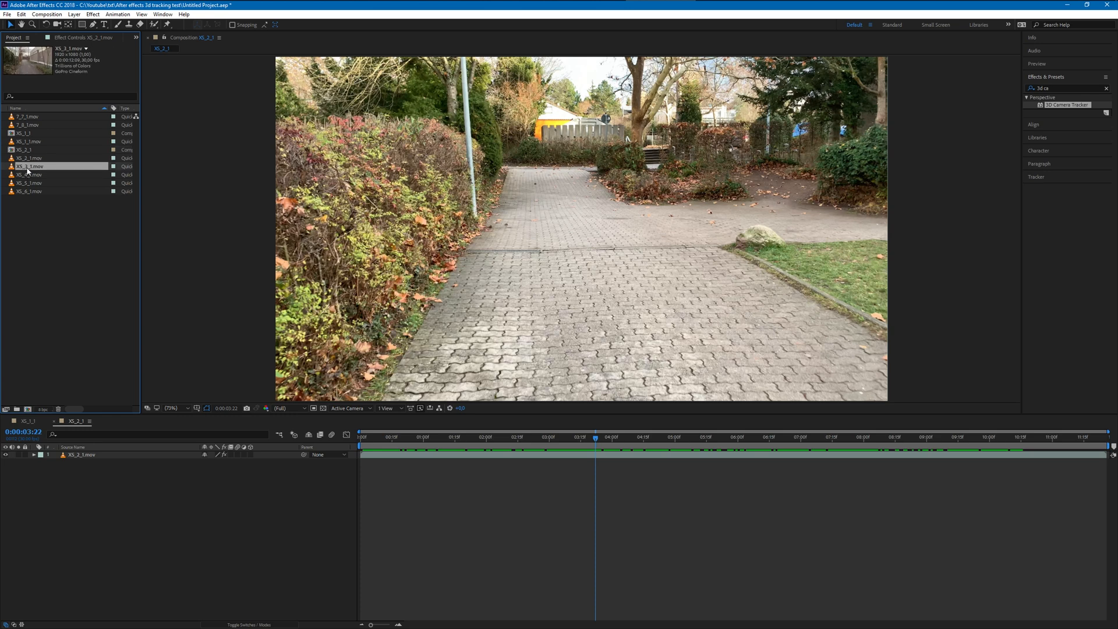
{"action": "right_click", "coordinate": [28, 171]}
{"action": "mouse_move", "coordinate": [47, 213]}
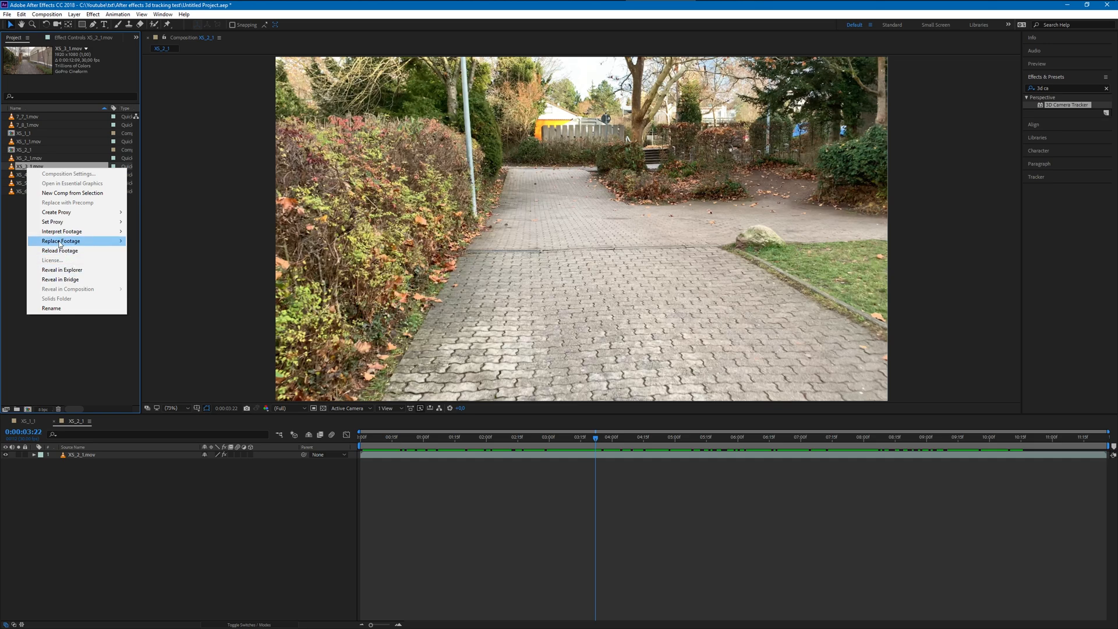
{"action": "left_click", "coordinate": [64, 193]}
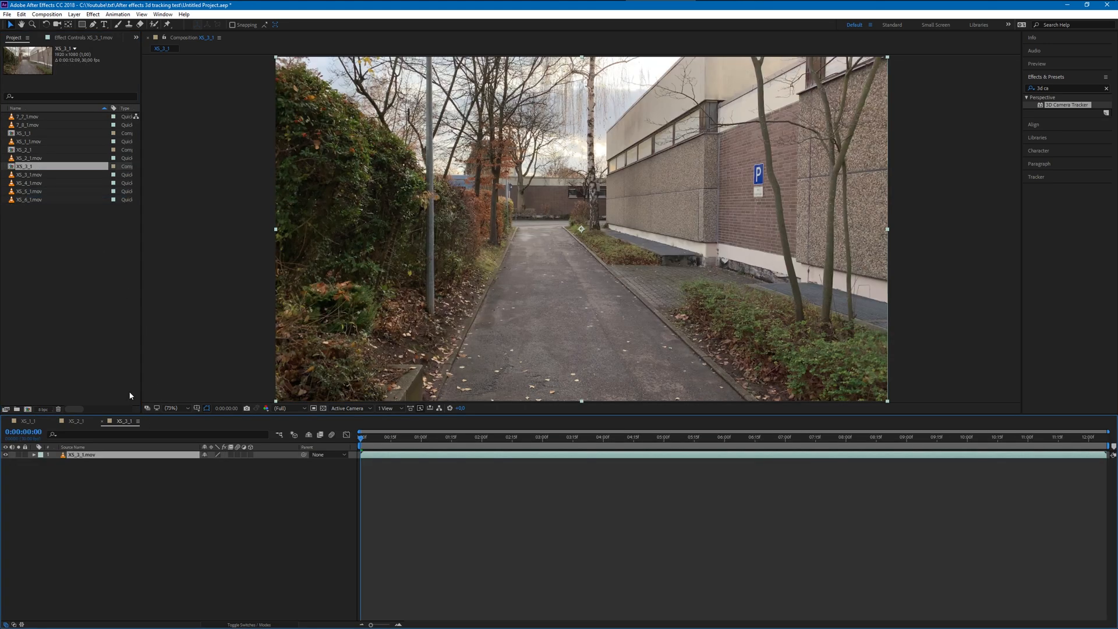
- Preview the XS_3_1 footage briefly and apply the 3D Camera Tracker effect to it
{"action": "key", "text": "space"}
{"action": "key", "text": "space"}
{"action": "left_click_drag", "start_coordinate": [1098, 110], "coordinate": [515, 253]}
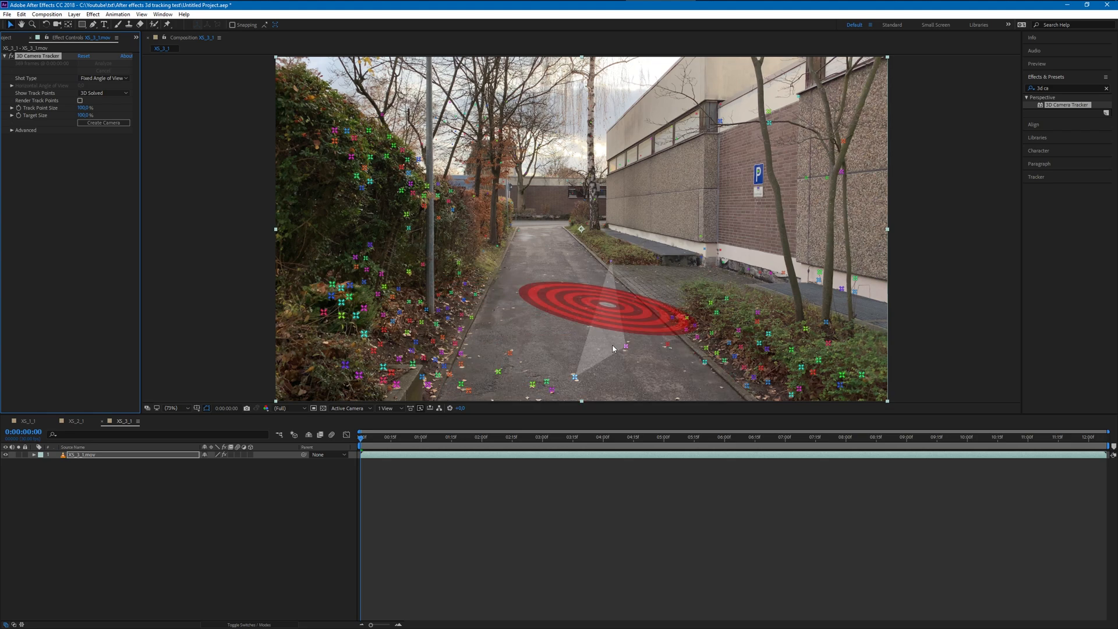
- At 0:00:06:25, create text and a camera from the track points on the building's upper wall near the brick corner
{"action": "left_click_drag", "start_coordinate": [361, 443], "coordinate": [775, 446]}
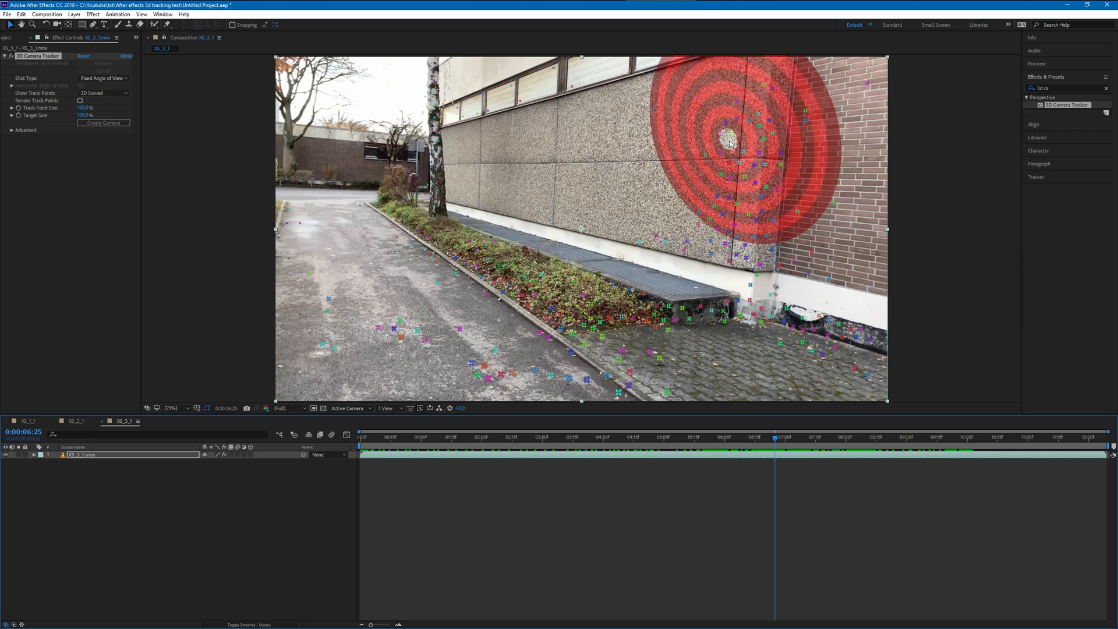
{"action": "right_click", "coordinate": [726, 131]}
{"action": "left_click", "coordinate": [732, 133]}
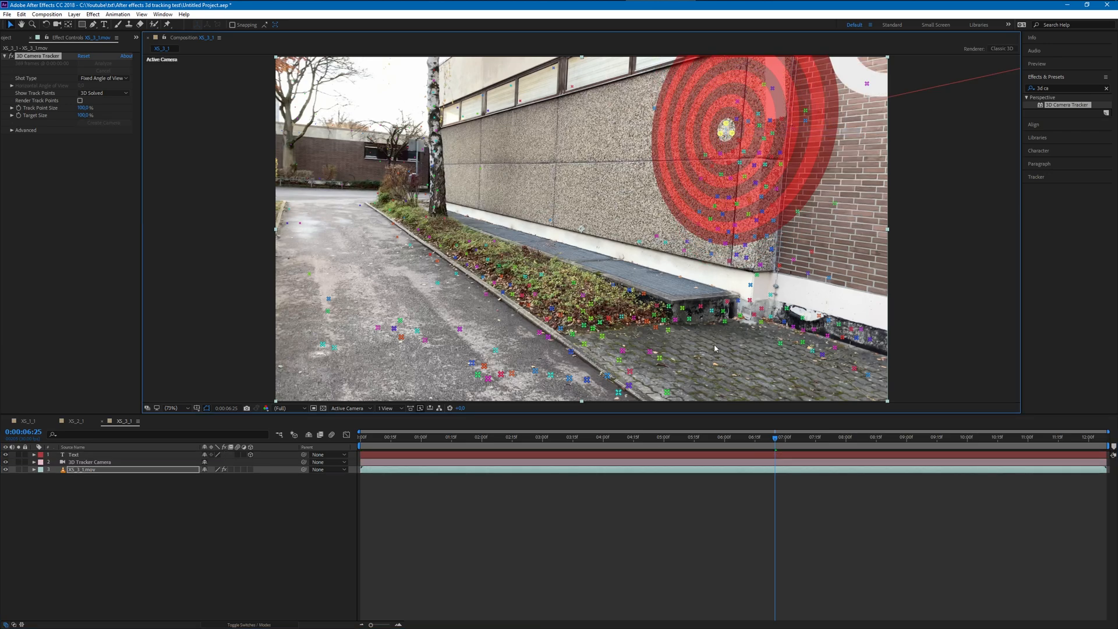
- At 0:00:02:16, shift the 3D text back along its depth axis and lower it onto the pebbled concrete wall
{"action": "left_click_drag", "start_coordinate": [778, 446], "coordinate": [514, 432]}
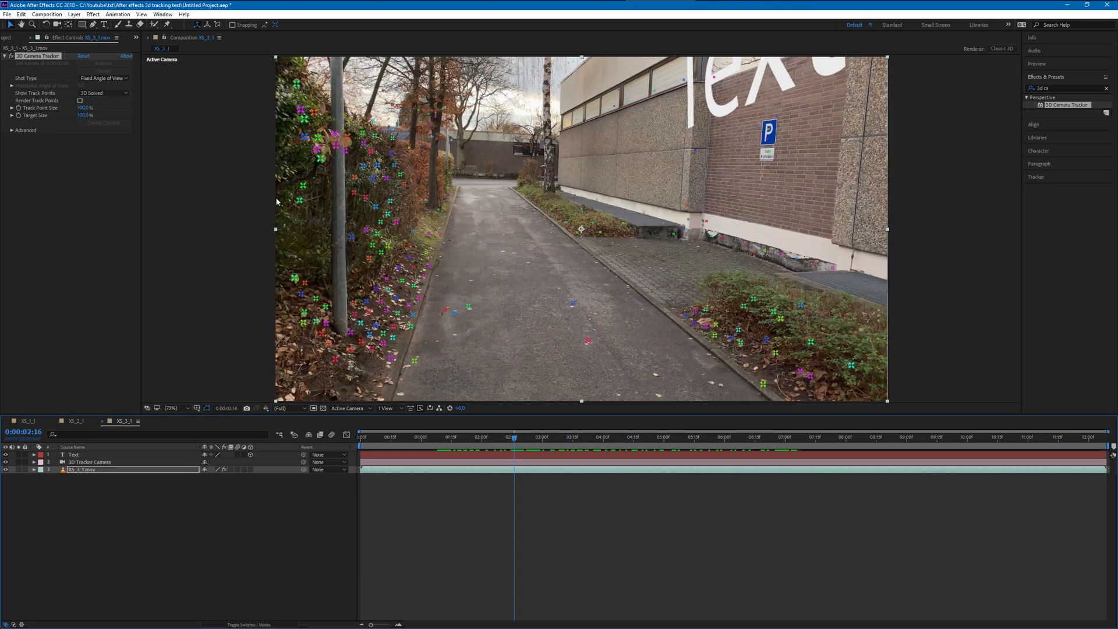
{"action": "left_click", "coordinate": [94, 455]}
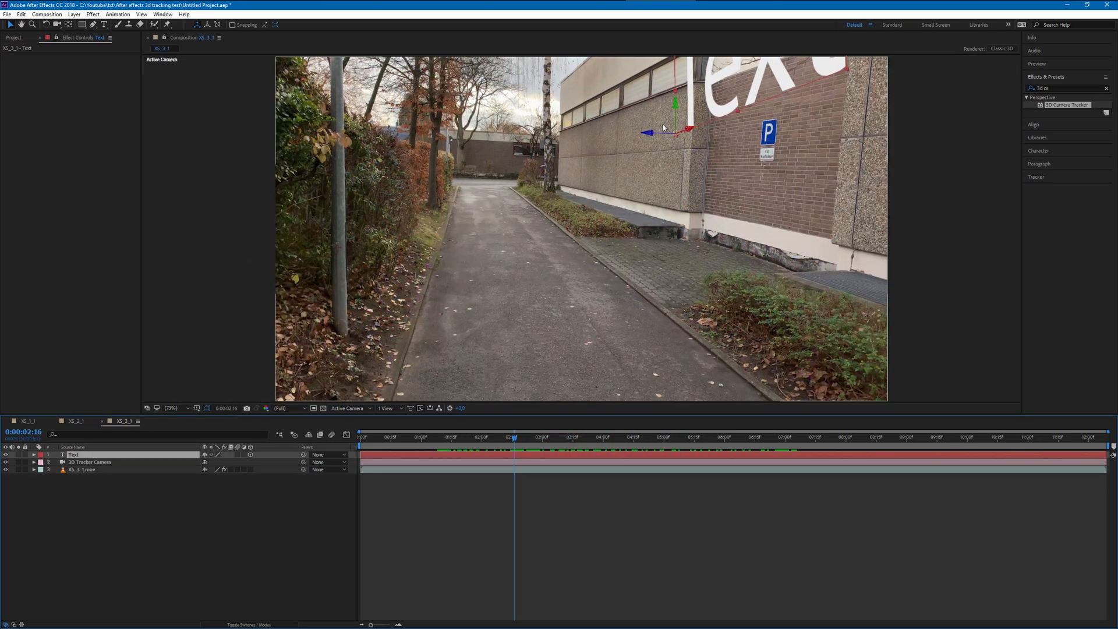
{"action": "left_click_drag", "start_coordinate": [663, 139], "coordinate": [365, 265]}
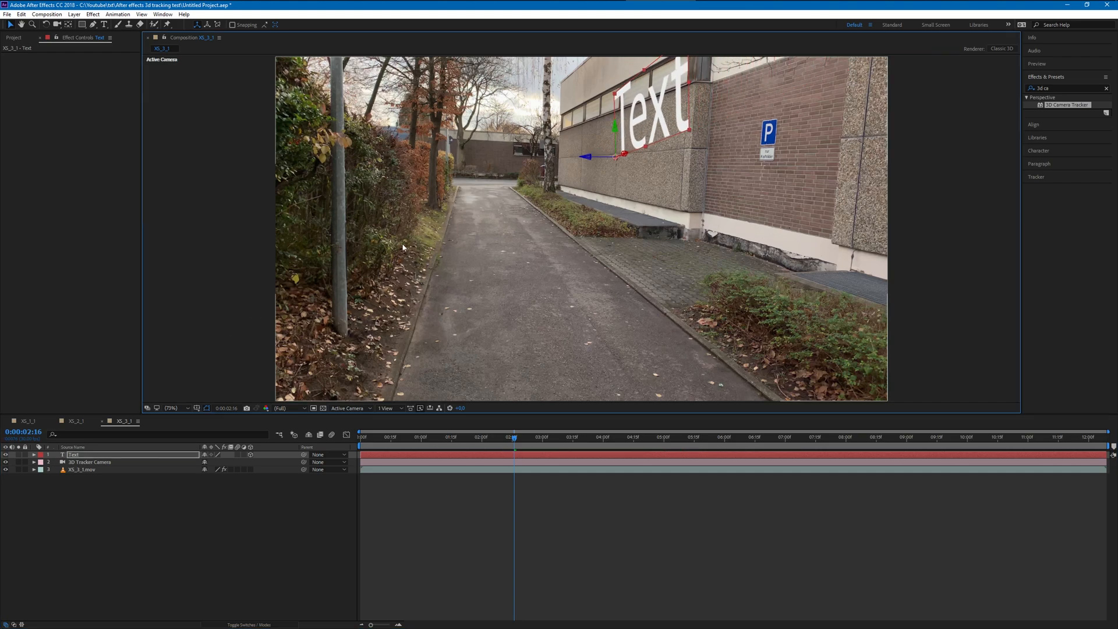
{"action": "left_click_drag", "start_coordinate": [615, 158], "coordinate": [650, 174]}
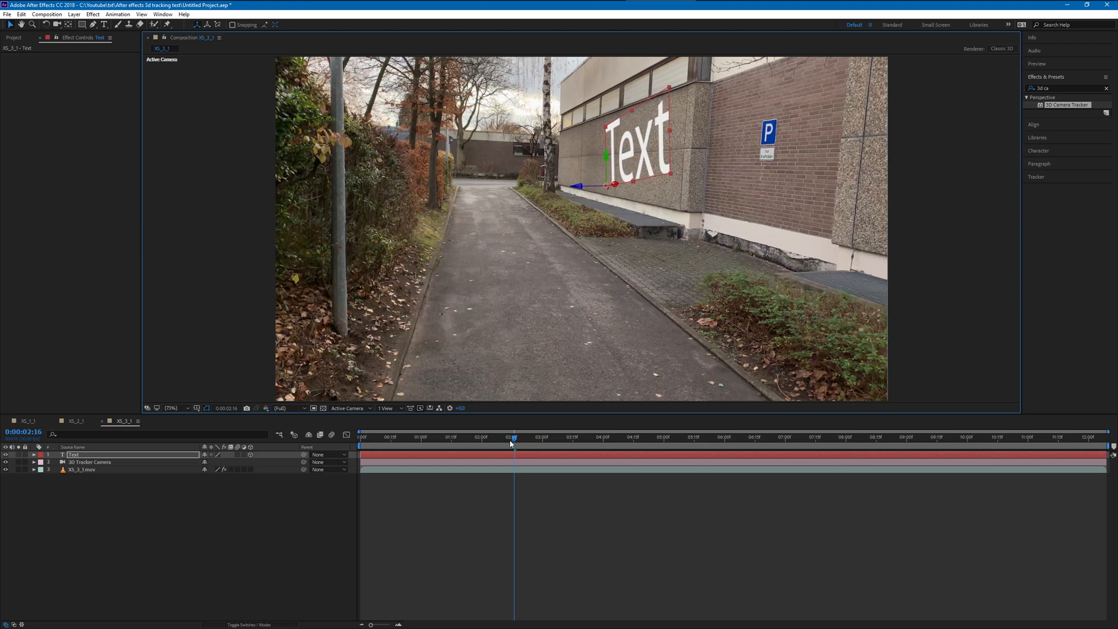
- At 0:00:08:17, rotate the text to follow the concrete wall's perspective, undoing the first rotation attempt
{"action": "left_click_drag", "start_coordinate": [515, 438], "coordinate": [880, 425]}
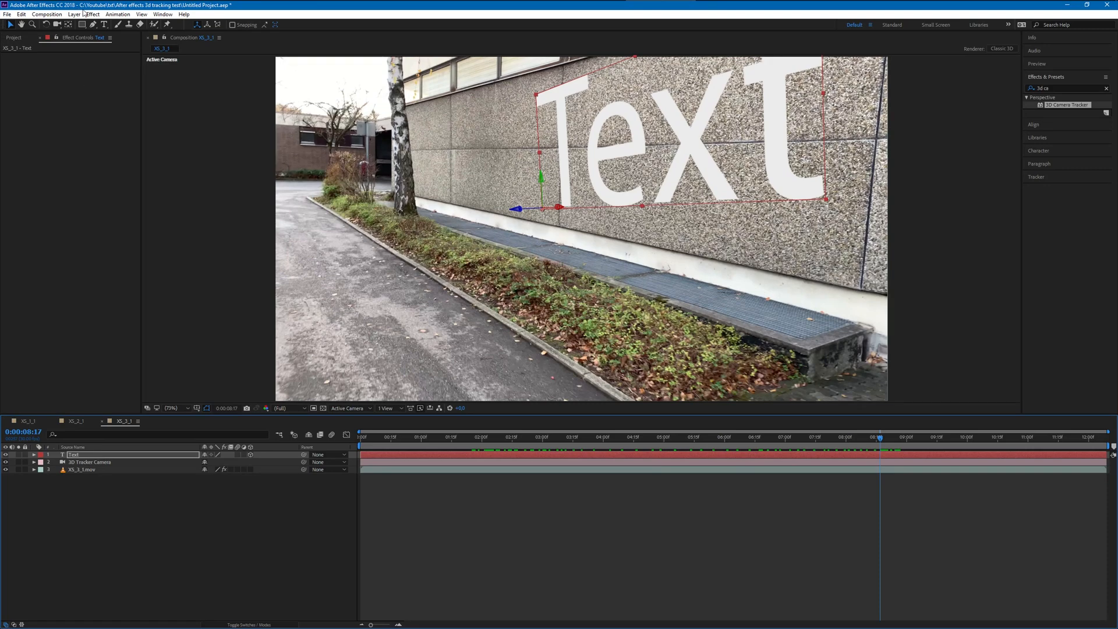
{"action": "left_click", "coordinate": [46, 25]}
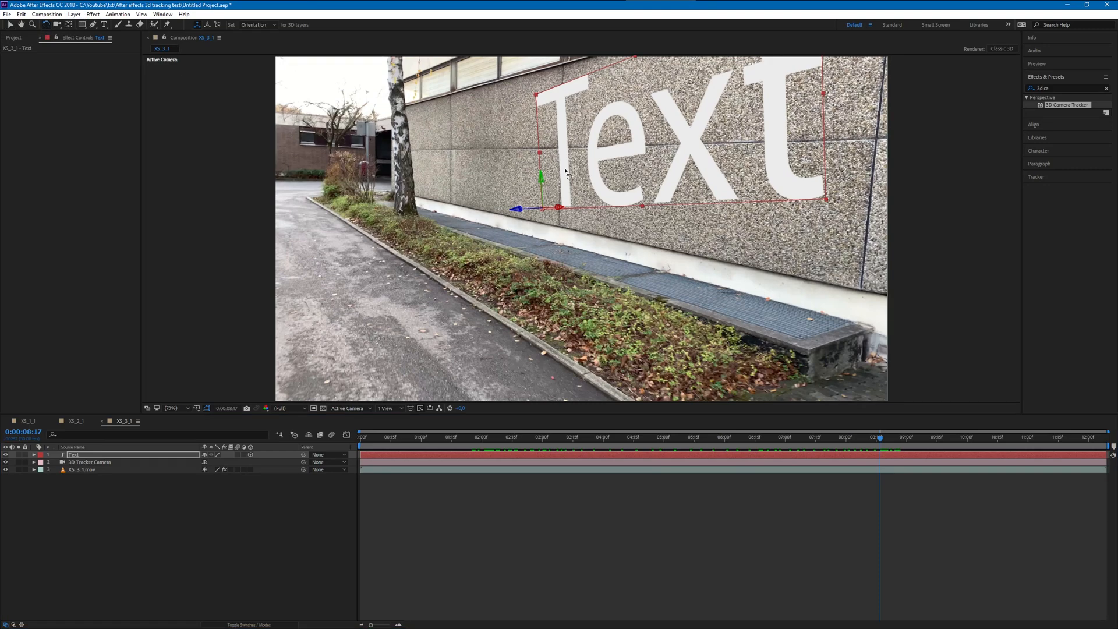
{"action": "left_click_drag", "start_coordinate": [541, 177], "coordinate": [658, 87]}
{"action": "key", "text": "ctrl+z"}
{"action": "left_click", "coordinate": [81, 455]}
{"action": "mouse_move", "coordinate": [517, 208]}
{"action": "left_mouse_down"}
{"action": "mouse_move", "coordinate": [522, 223]}
{"action": "mouse_move", "coordinate": [518, 208]}
{"action": "left_mouse_up"}
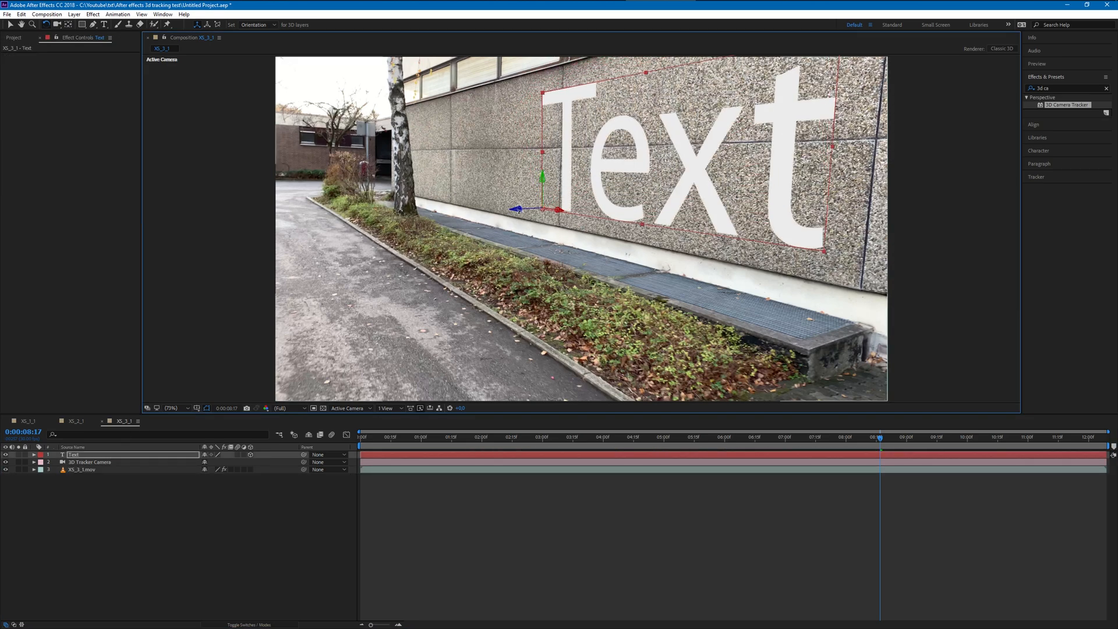
{"action": "left_click", "coordinate": [10, 25]}
- Preview the composition from the start and scrub through it to check how the text sticks to the wall
{"action": "left_click_drag", "start_coordinate": [883, 443], "coordinate": [322, 462]}
{"action": "key", "text": "space"}
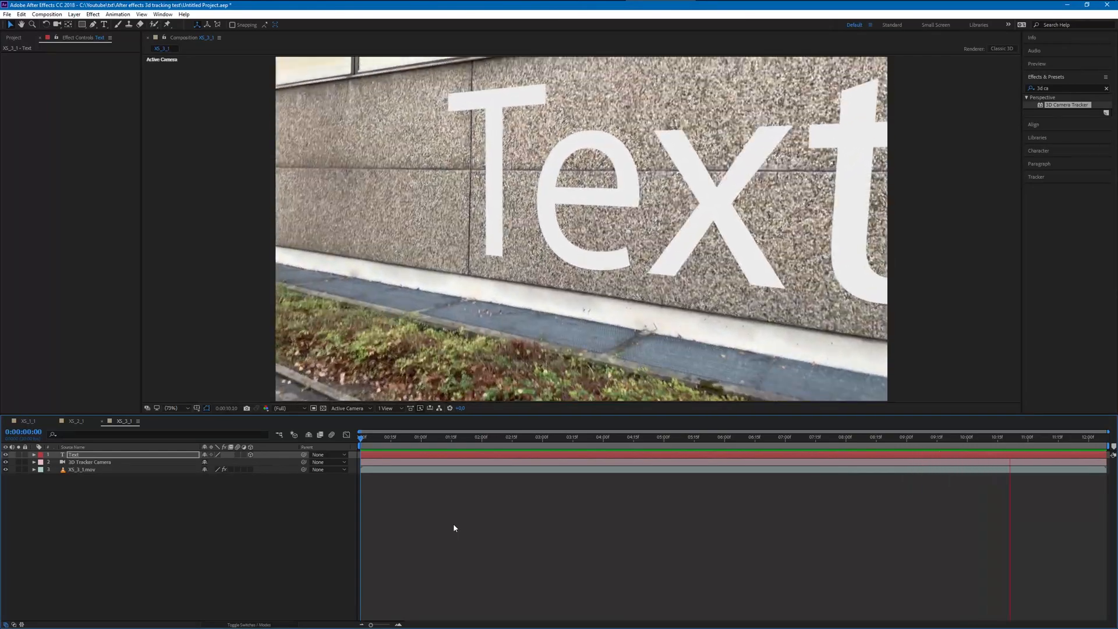
{"action": "left_click", "coordinate": [1024, 438]}
{"action": "left_click_drag", "start_coordinate": [1013, 441], "coordinate": [640, 392]}
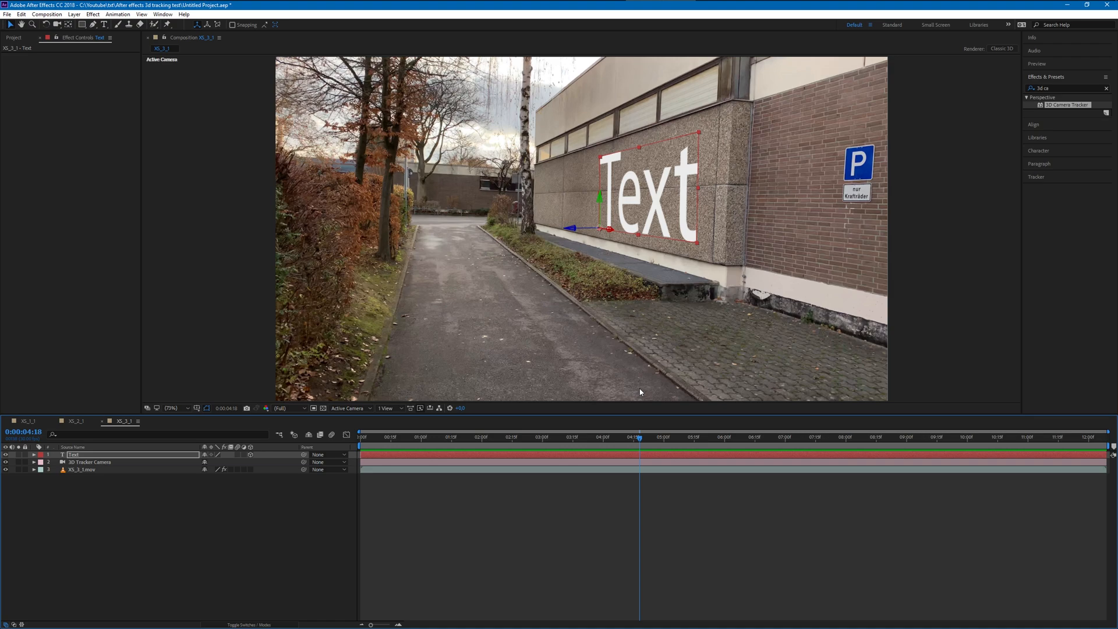
- At 0:00:06:09, replace the wording of the wall text with "Hello"
{"action": "left_click_drag", "start_coordinate": [641, 392], "coordinate": [741, 392]}
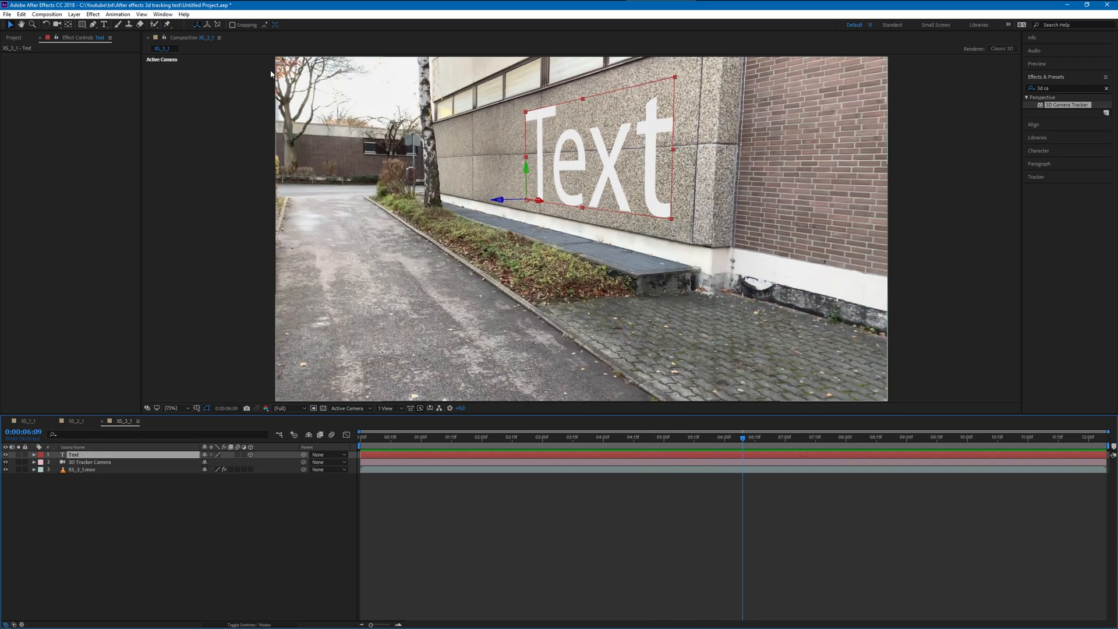
{"action": "left_click", "coordinate": [104, 24]}
{"action": "left_click", "coordinate": [595, 162]}
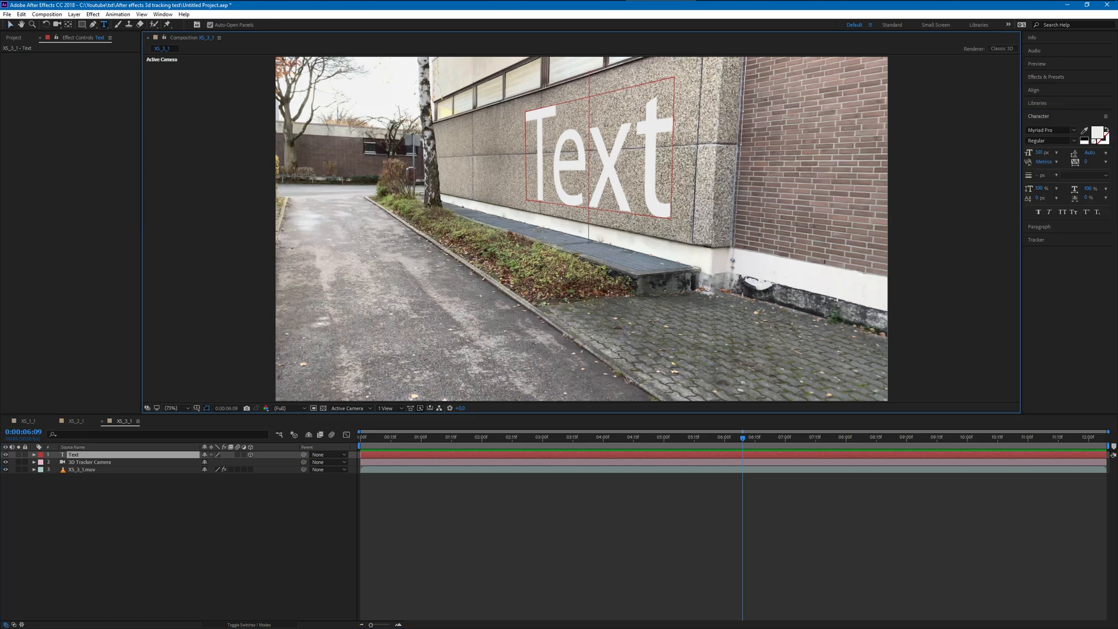
{"action": "left_click_drag", "start_coordinate": [667, 175], "coordinate": [545, 188]}
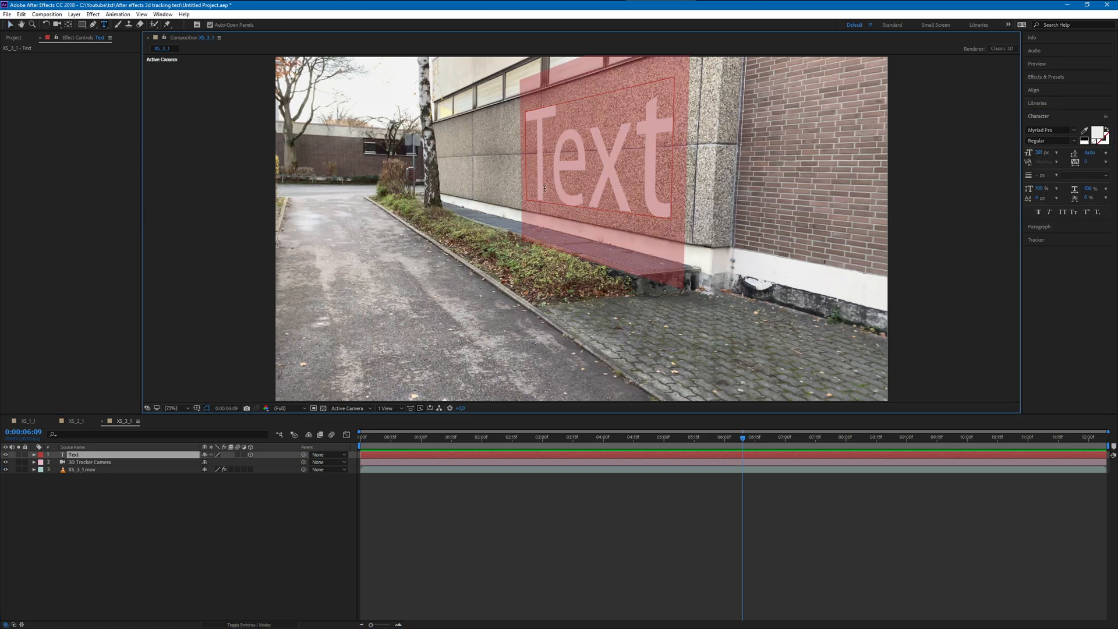
{"action": "type", "text": "arftoih"}
{"action": "key", "text": "BackSpace"}
{"action": "key", "text": "BackSpace"}
{"action": "key", "text": "BackSpace"}
{"action": "key", "text": "BackSpace"}
{"action": "key", "text": "BackSpace"}
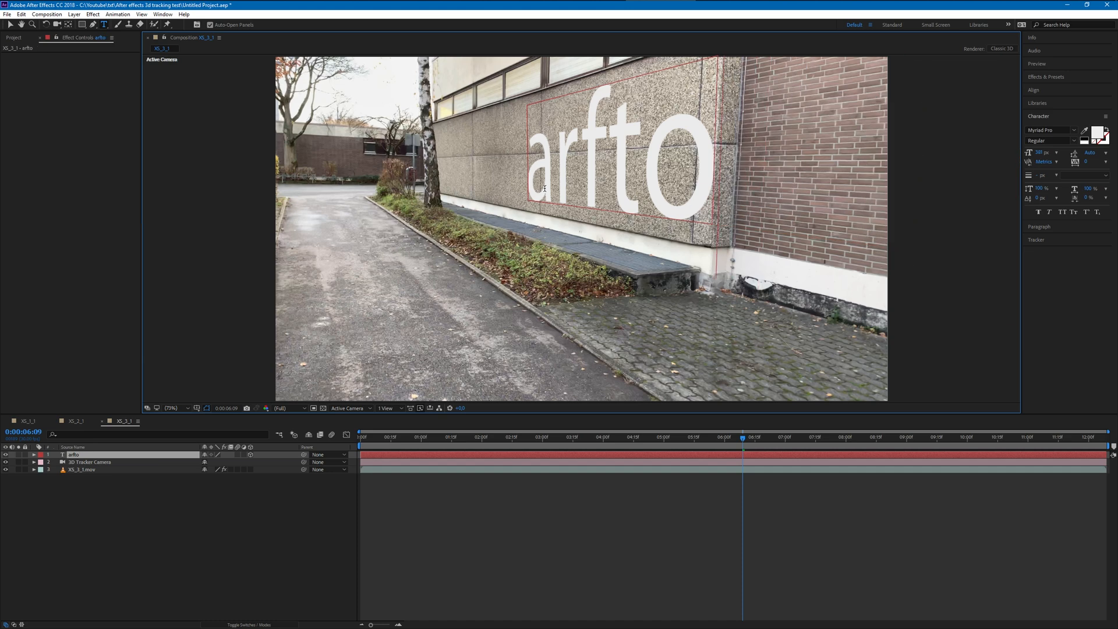
{"action": "key", "text": "BackSpace"}
{"action": "key", "text": "BackSpace"}
{"action": "type", "text": "He"}
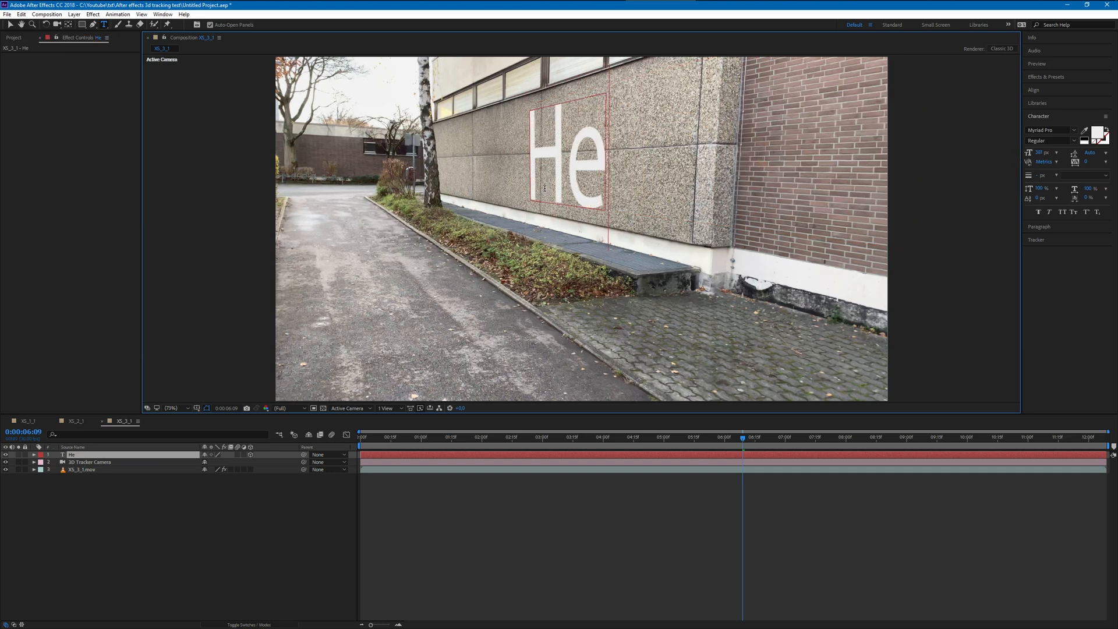
{"action": "type", "text": "llo"}
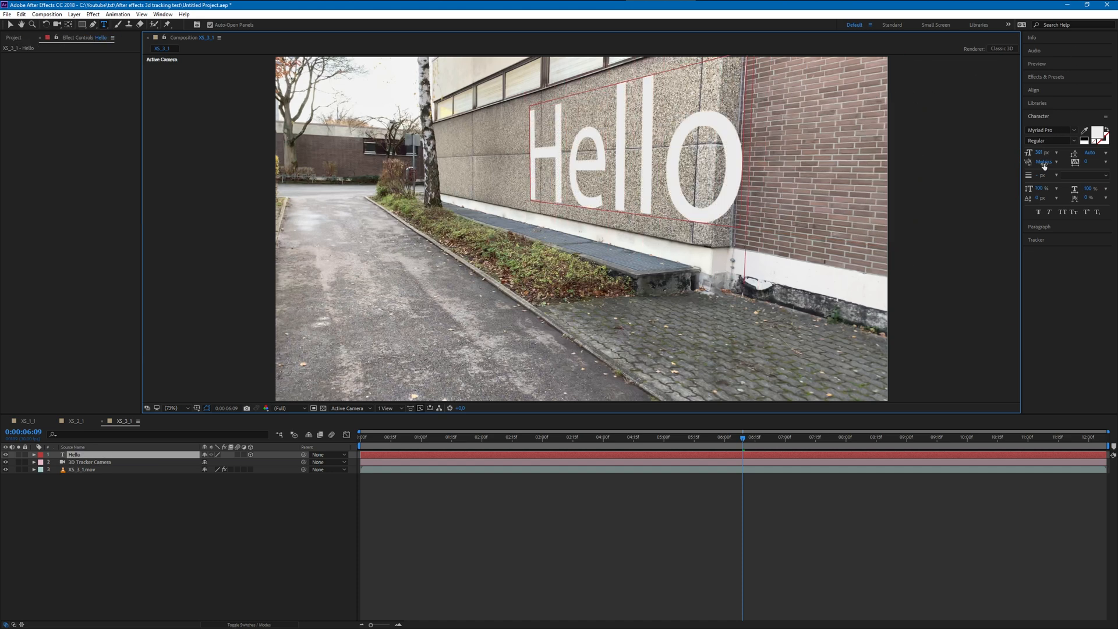
- At 0:00:07:01, reduce the font size of the Hello text so it fits within the concrete wall section
{"action": "double_click", "coordinate": [668, 167]}
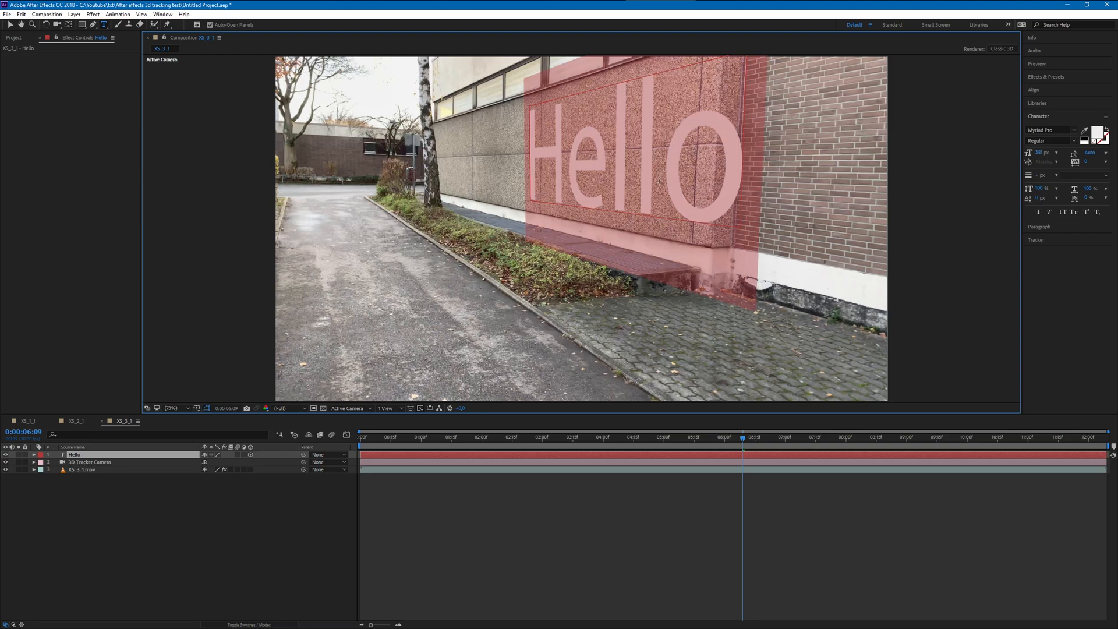
{"action": "left_click_drag", "start_coordinate": [745, 441], "coordinate": [787, 438]}
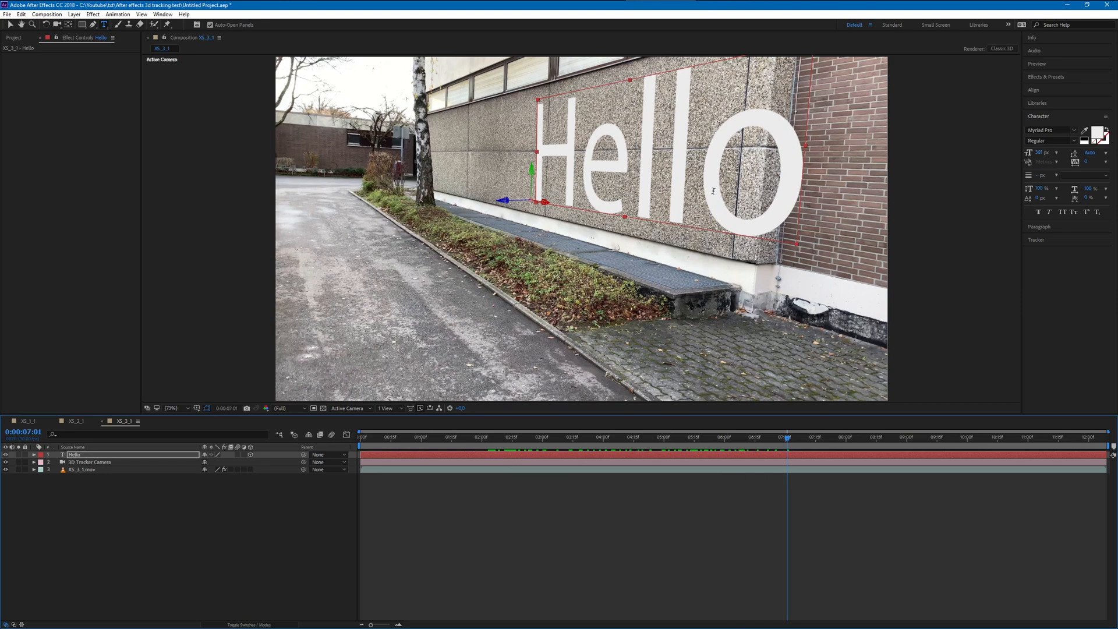
{"action": "double_click", "coordinate": [718, 195]}
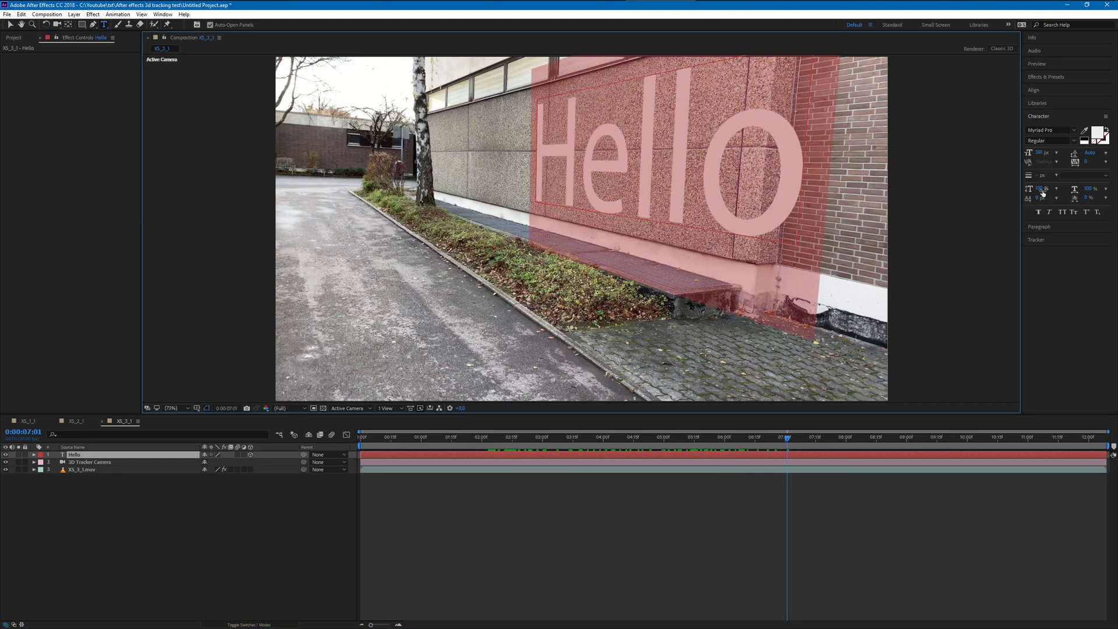
{"action": "left_click_drag", "start_coordinate": [1039, 153], "coordinate": [751, 151]}
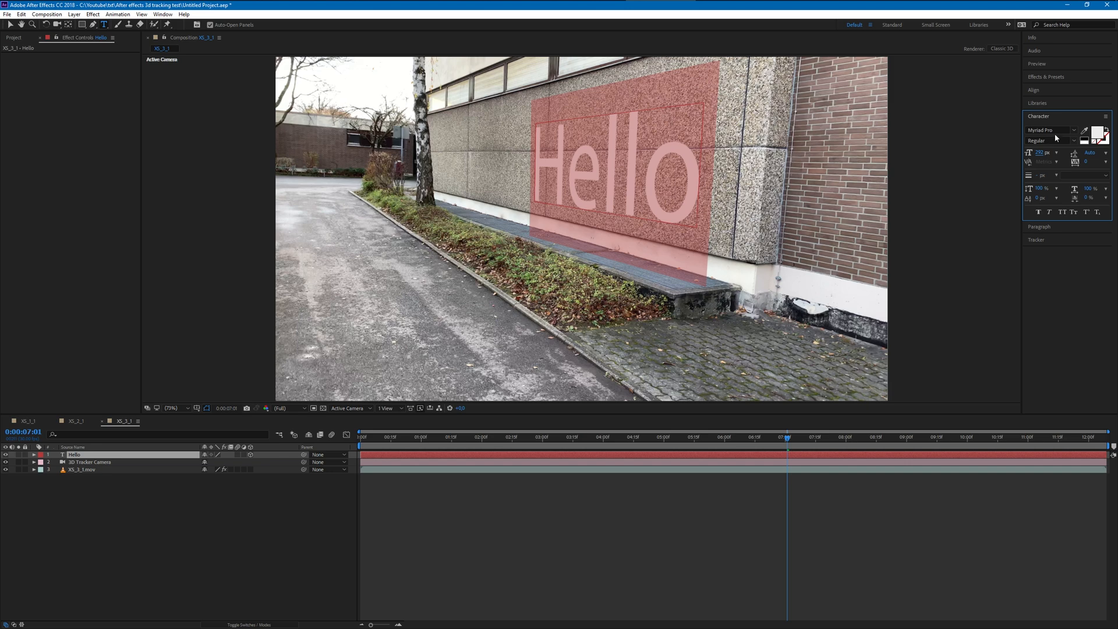
- Change the font of the Hello text to Comic Sans MS
{"action": "left_click", "coordinate": [1072, 133]}
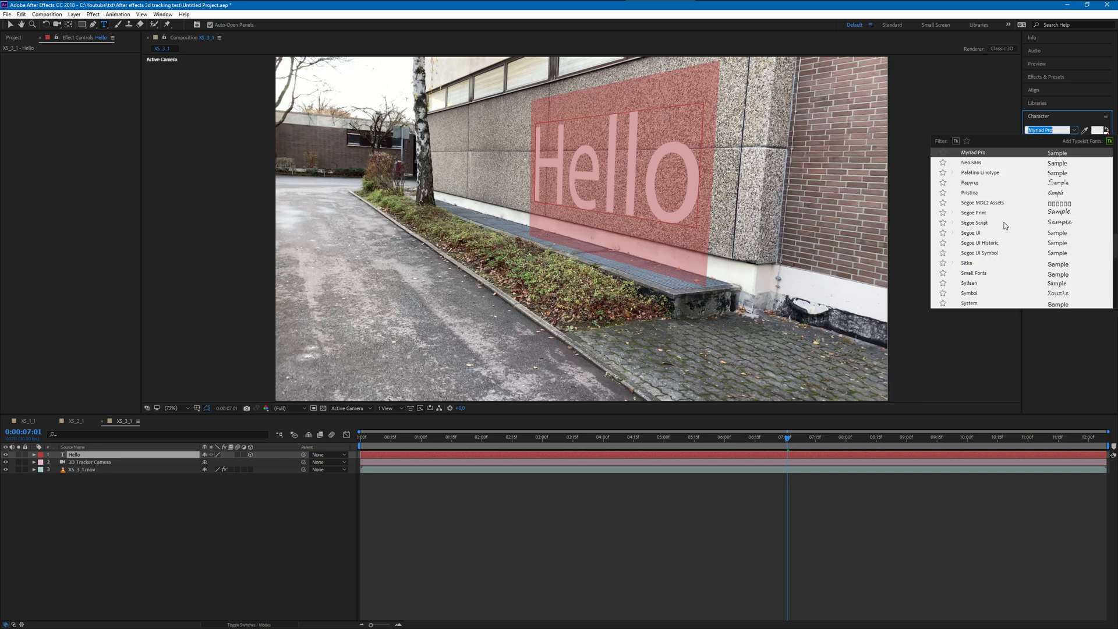
{"action": "scroll", "coordinate": [986, 245], "scroll_direction": "down", "scroll_amount": 10}
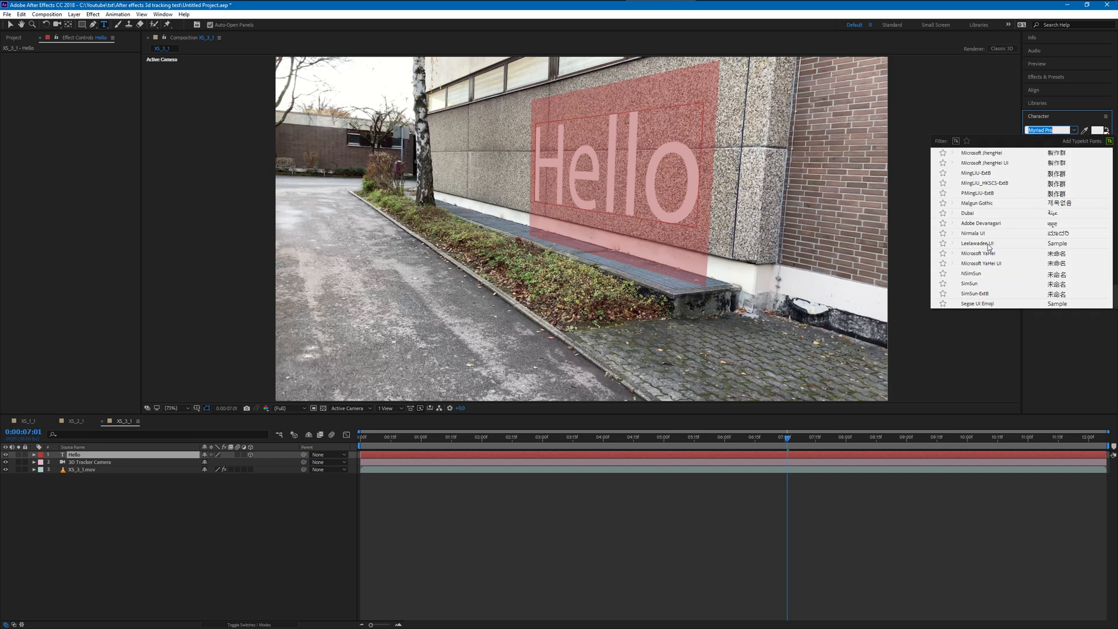
{"action": "scroll", "coordinate": [983, 246], "scroll_direction": "up", "scroll_amount": 10}
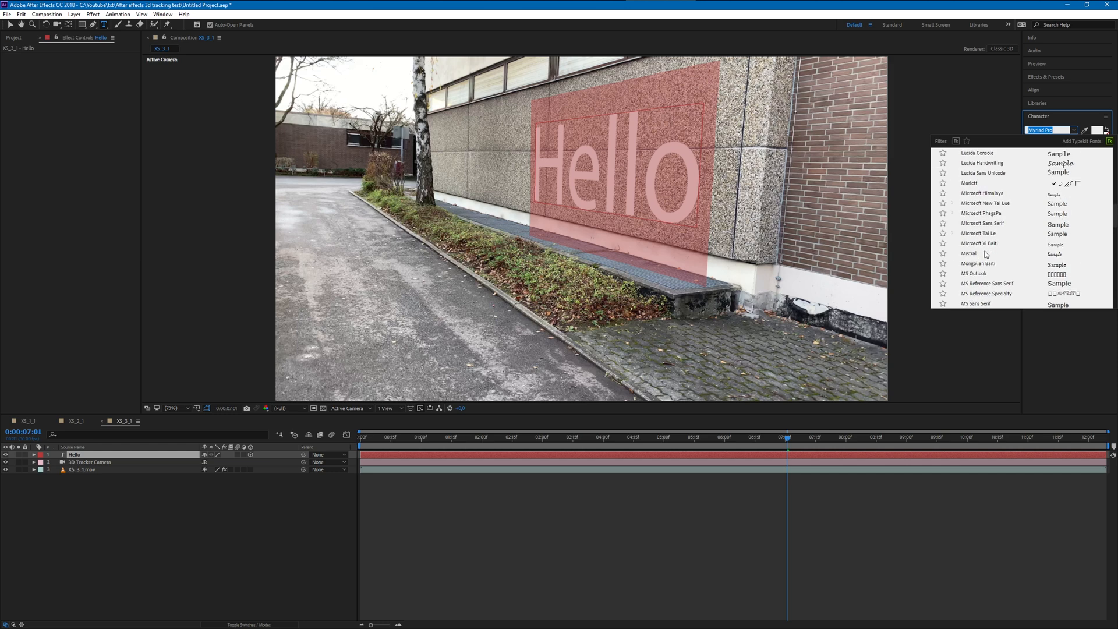
{"action": "scroll", "coordinate": [988, 258], "scroll_direction": "up", "scroll_amount": 10}
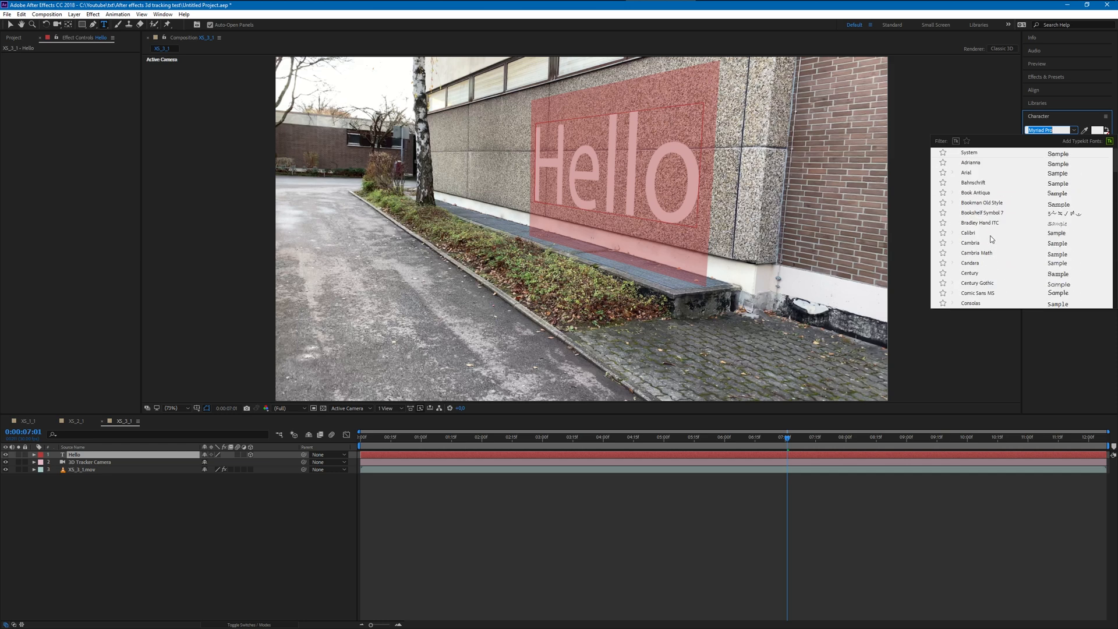
{"action": "left_click", "coordinate": [979, 293]}
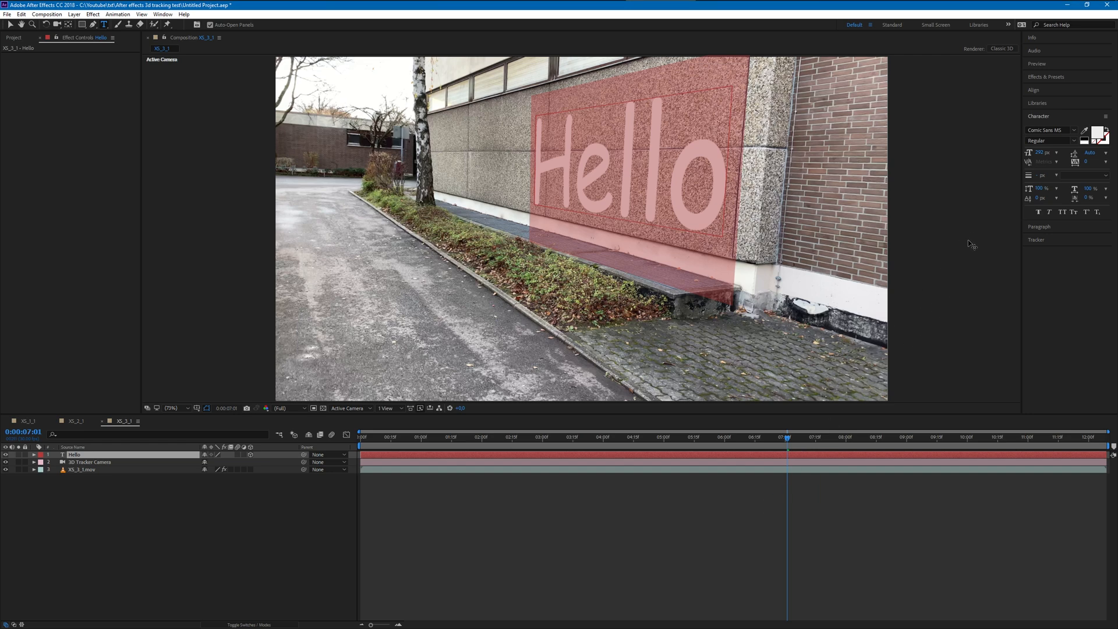
{"action": "left_click", "coordinate": [507, 512]}
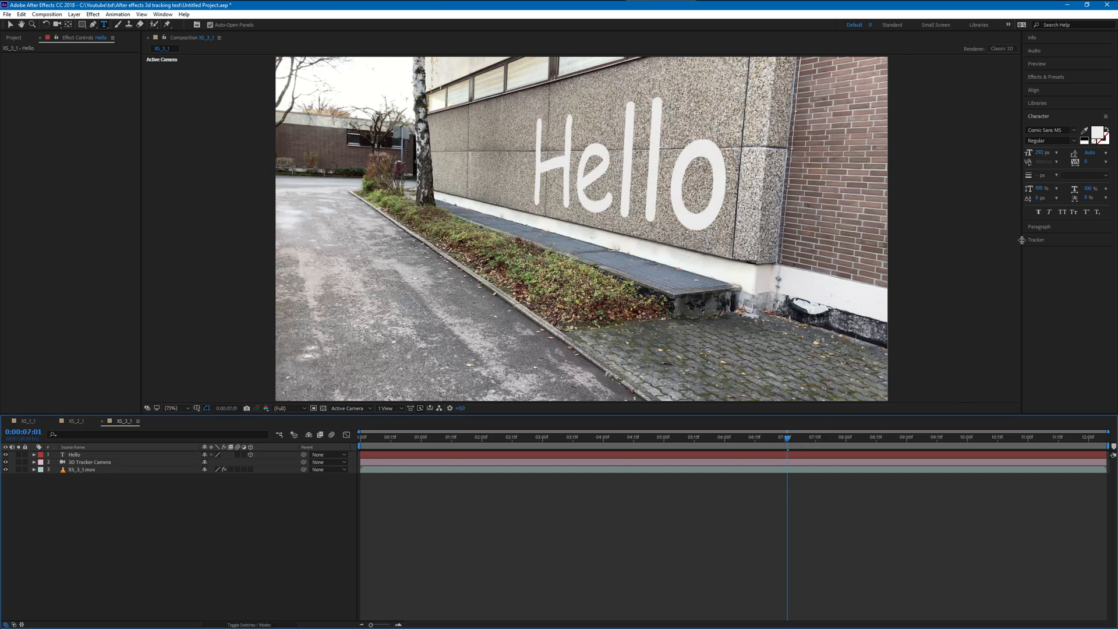
- Set the Hello text's fill color to pure red (FF0000) and play back the composition
{"action": "double_click", "coordinate": [658, 169]}
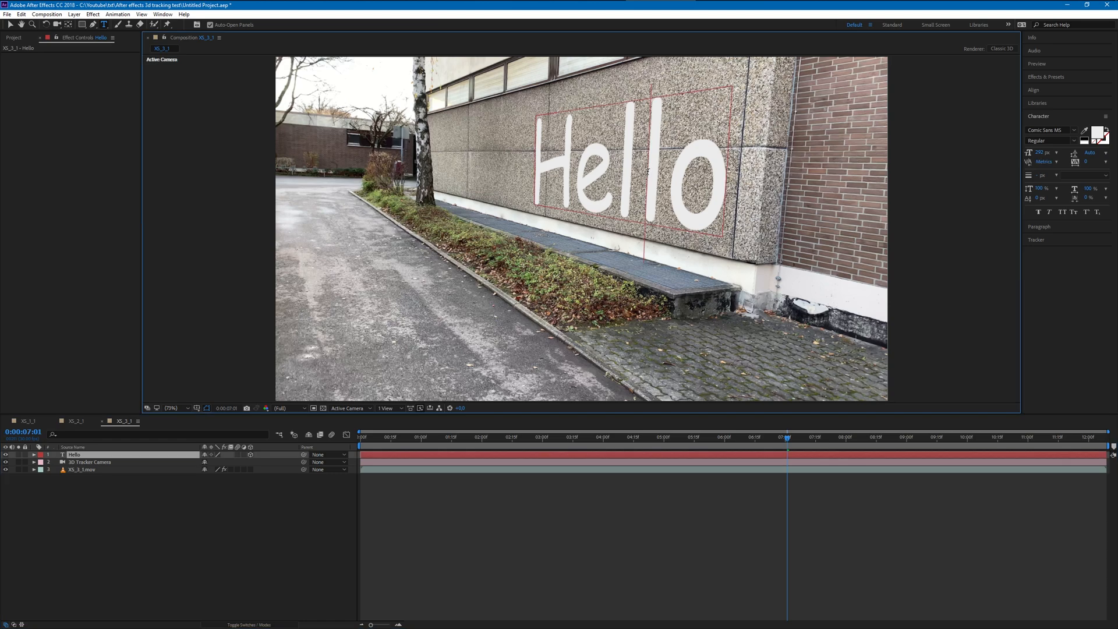
{"action": "left_click", "coordinate": [1103, 138]}
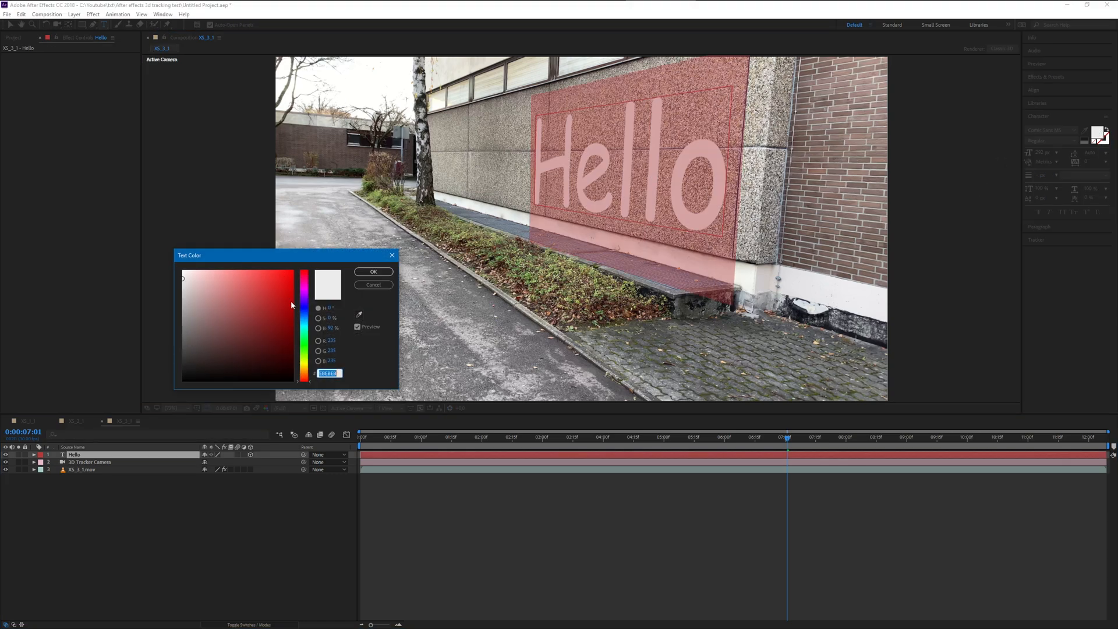
{"action": "left_click_drag", "start_coordinate": [223, 329], "coordinate": [310, 251]}
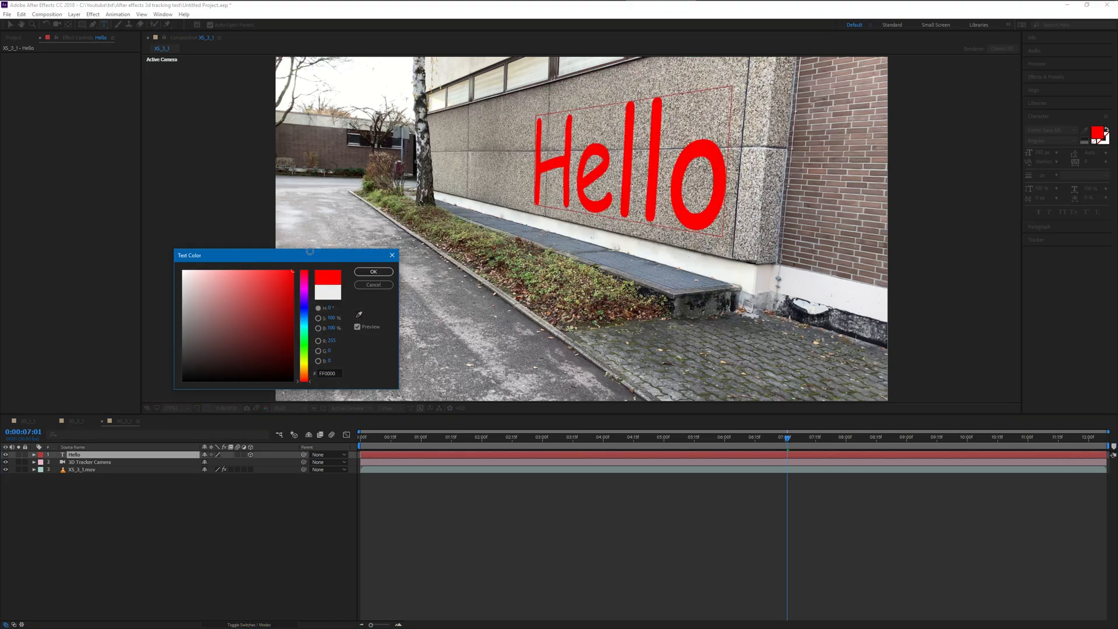
{"action": "left_click", "coordinate": [373, 272]}
{"action": "left_click", "coordinate": [594, 530]}
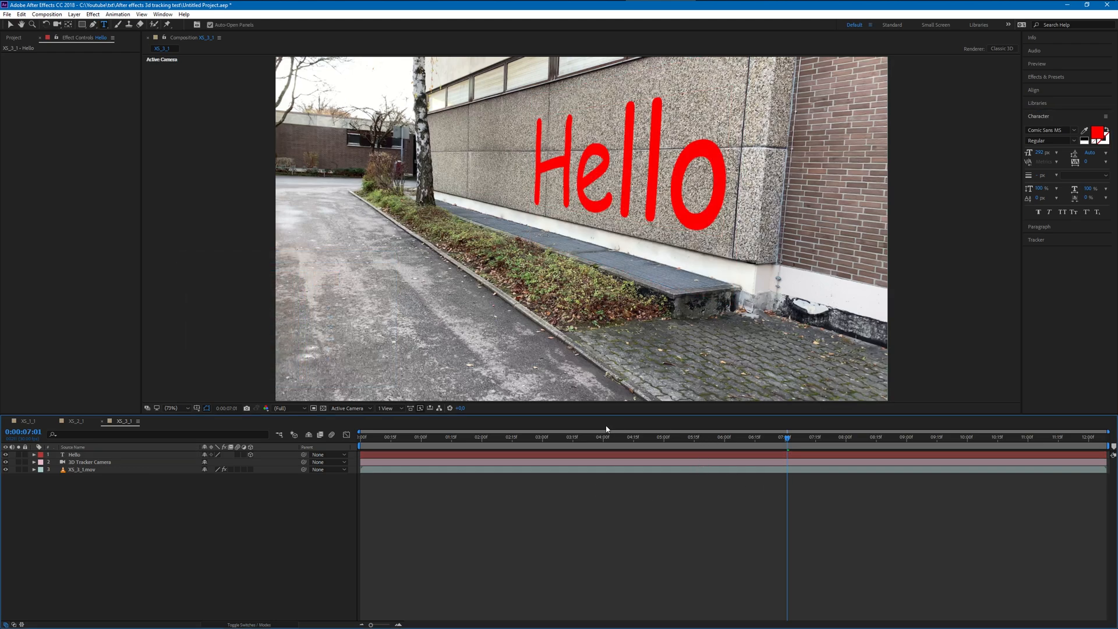
{"action": "key", "text": "space"}
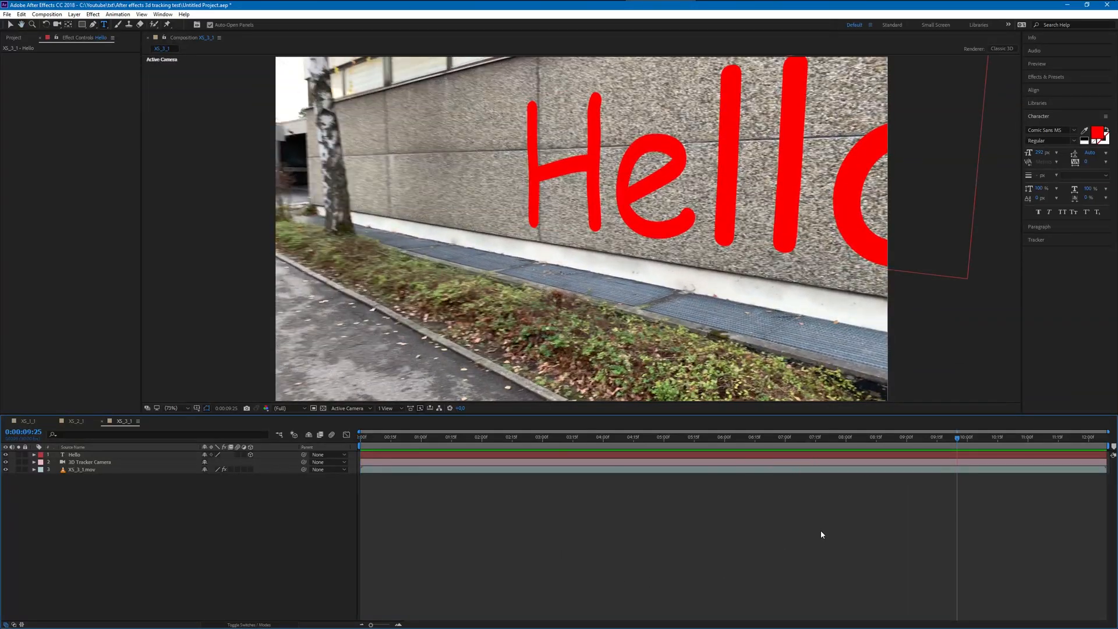
- Create a new composition from the XS_4_1.mov footage and set the current time to its start
{"action": "left_click", "coordinate": [12, 38]}
{"action": "right_click", "coordinate": [29, 184]}
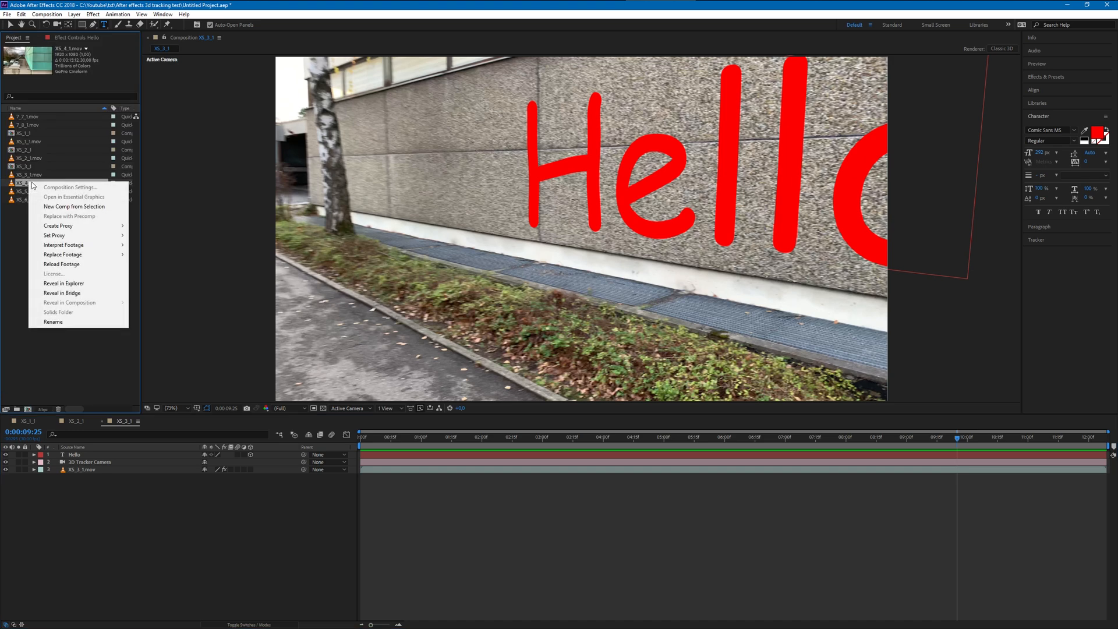
{"action": "mouse_move", "coordinate": [67, 258]}
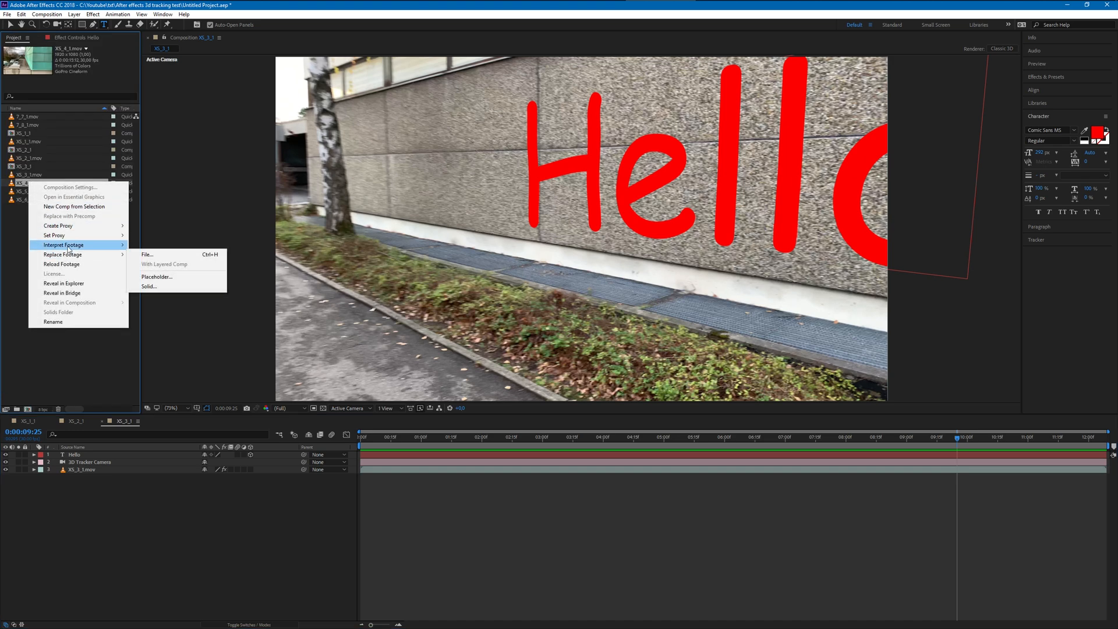
{"action": "left_click", "coordinate": [74, 207]}
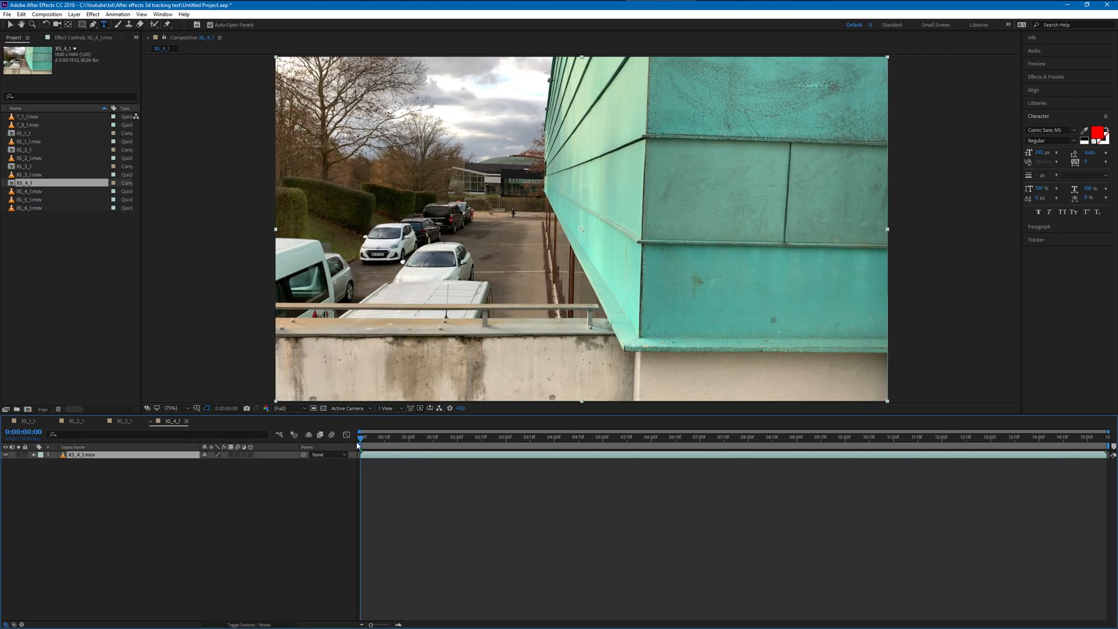
{"action": "mouse_move", "coordinate": [358, 438]}
{"action": "left_mouse_down"}
{"action": "mouse_move", "coordinate": [990, 450]}
{"action": "mouse_move", "coordinate": [351, 446]}
{"action": "left_mouse_up"}
- Find the 3D Camera Tracker effect and apply it to the XS_4_1.mov layer to analyze the footage
{"action": "left_click", "coordinate": [1046, 77]}
{"action": "type", "text": "3d ca"}
{"action": "left_click_drag", "start_coordinate": [1065, 105], "coordinate": [462, 349]}
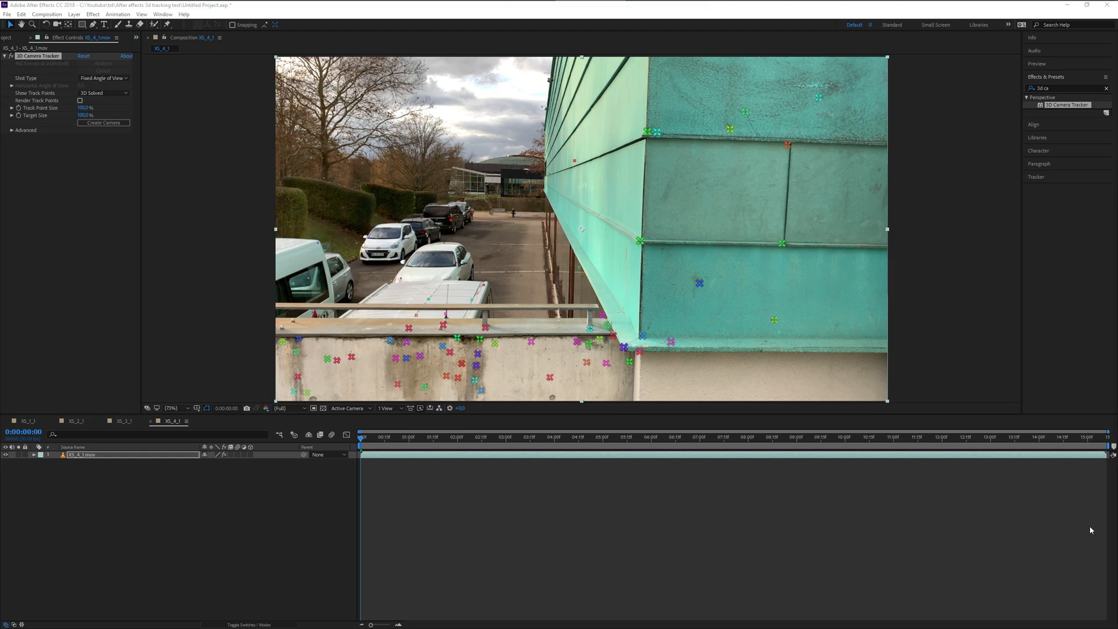
- At 0:00:04:14, create a text layer and camera from track points on the green facade
{"action": "left_click_drag", "start_coordinate": [365, 442], "coordinate": [578, 457]}
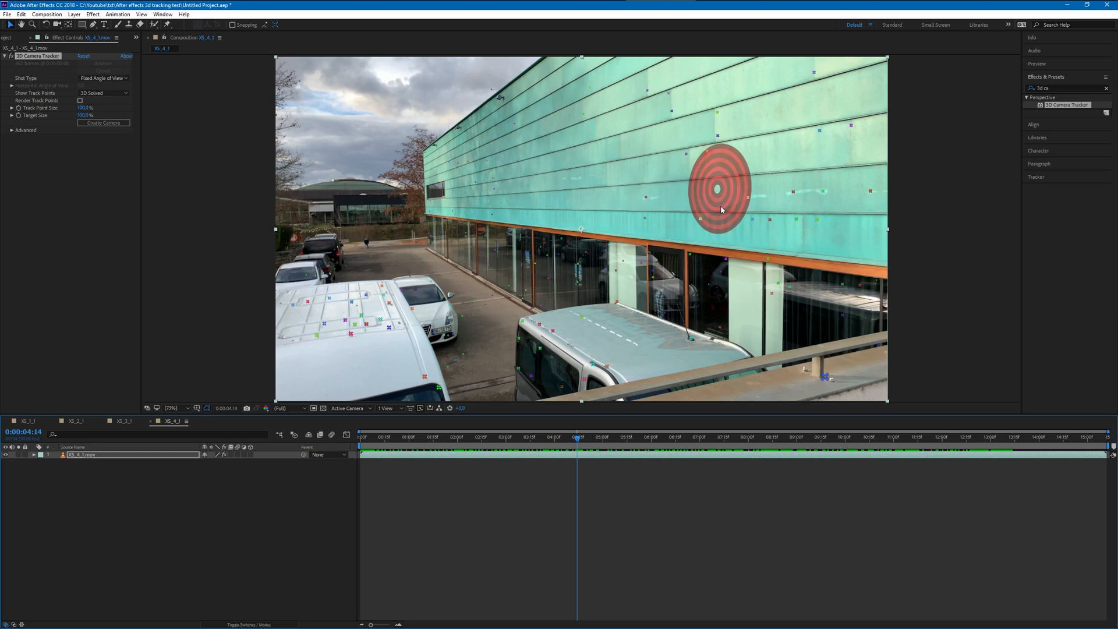
{"action": "left_click", "coordinate": [722, 206]}
{"action": "right_click", "coordinate": [722, 195]}
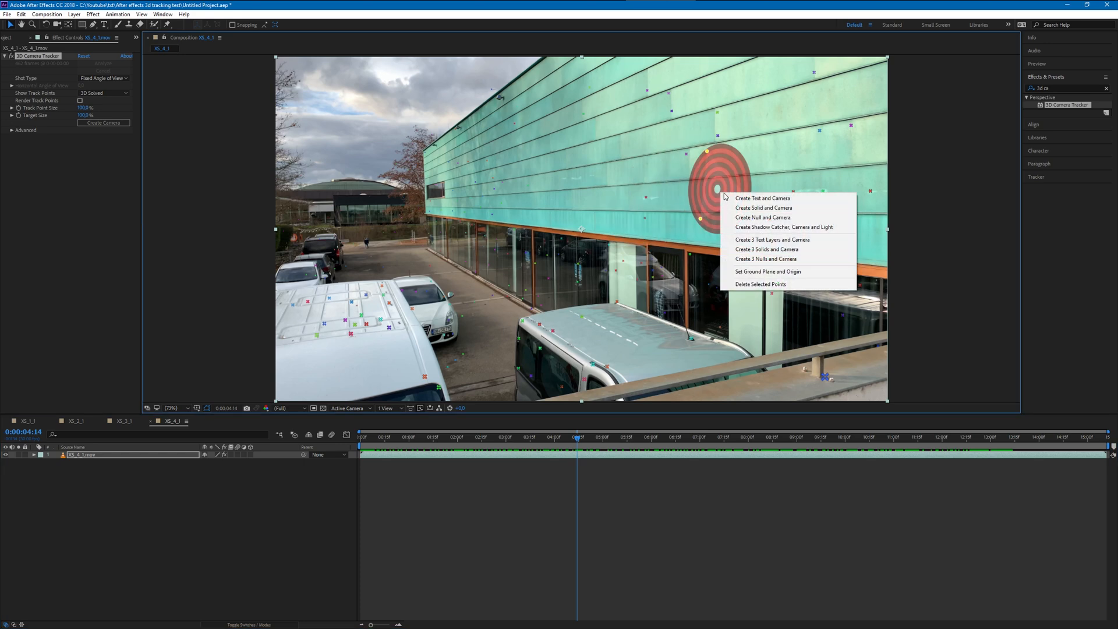
{"action": "left_click", "coordinate": [731, 199]}
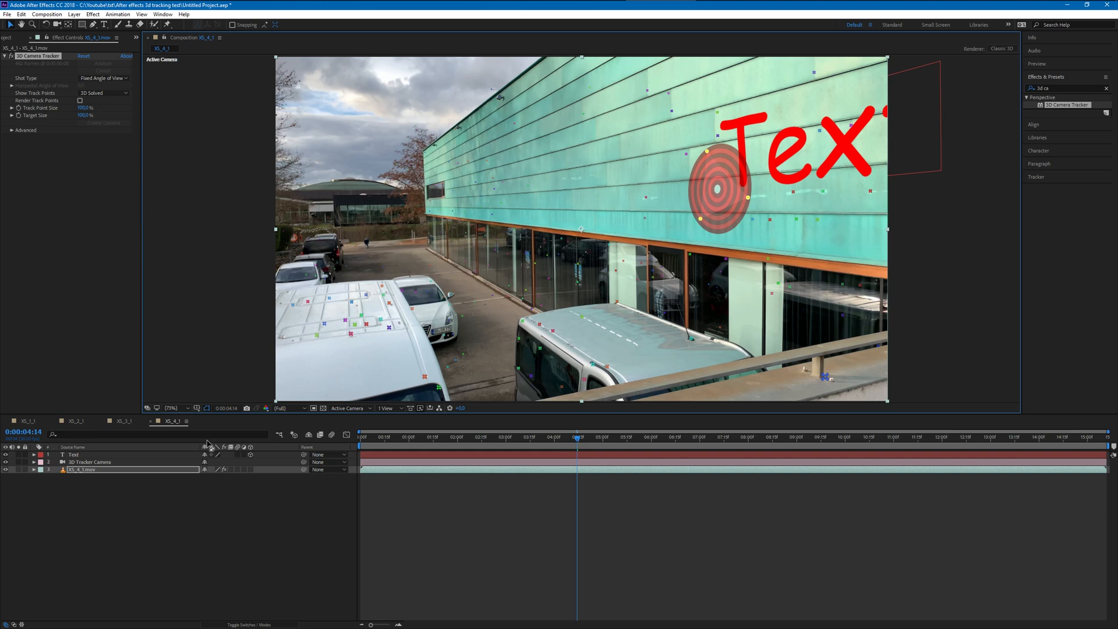
- Shift the new text along its Z axis so it fits within the green facade, undoing the first repositioning
{"action": "left_click", "coordinate": [762, 185]}
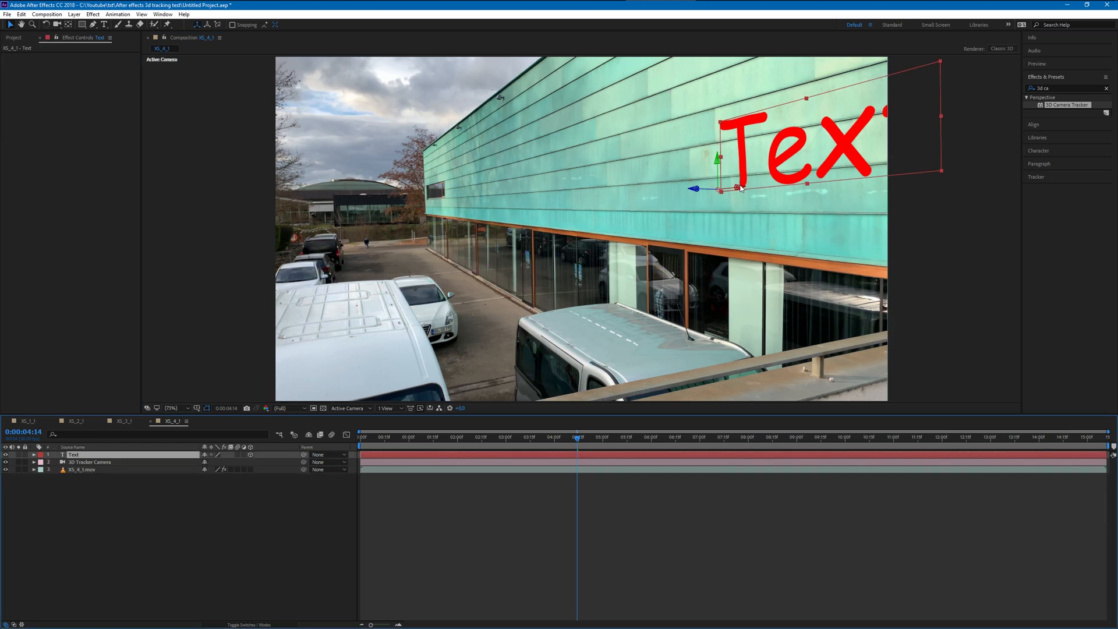
{"action": "left_click_drag", "start_coordinate": [740, 187], "coordinate": [680, 270]}
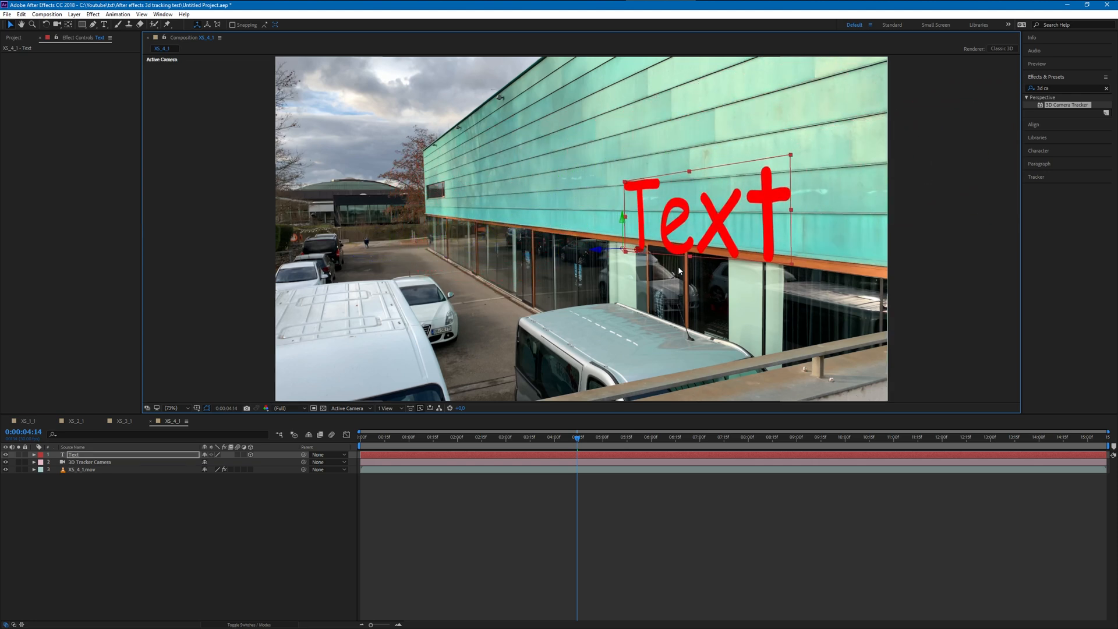
{"action": "key", "text": "ctrl+z"}
{"action": "left_click_drag", "start_coordinate": [697, 190], "coordinate": [645, 198]}
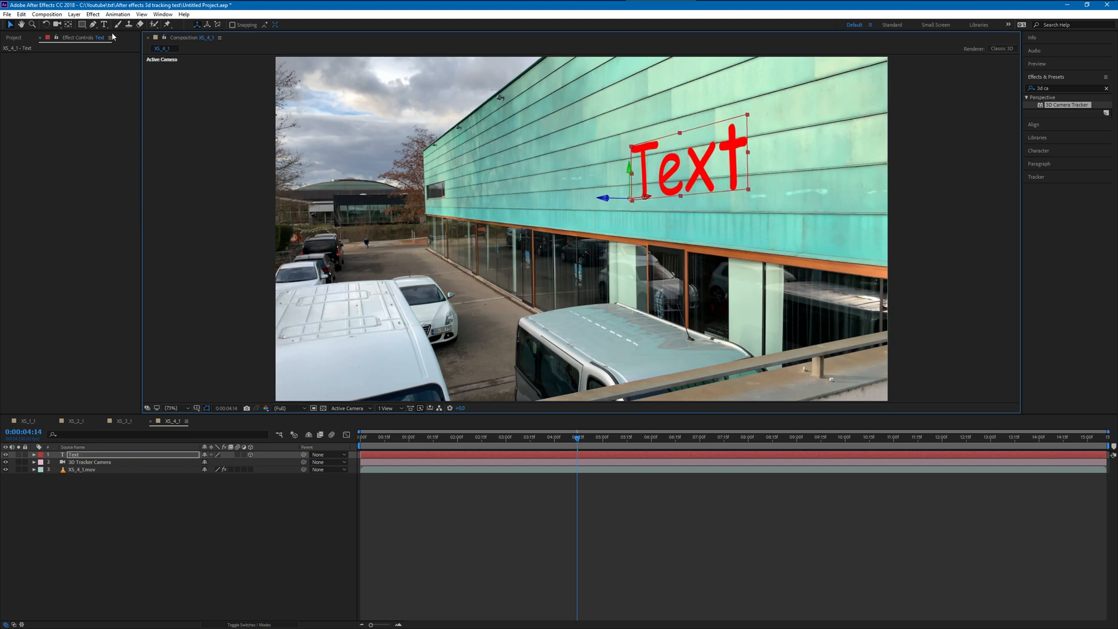
- Try to rotate the facade text, undo the attempt, and lock the XS_4_1.mov layer against accidental selection
{"action": "left_click", "coordinate": [47, 25]}
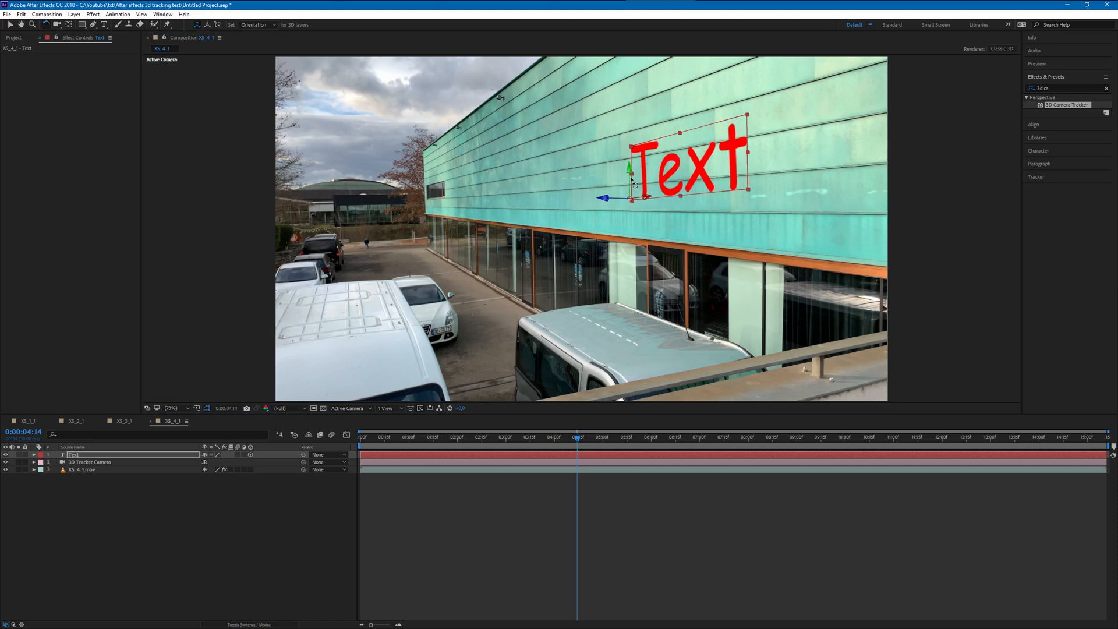
{"action": "left_click_drag", "start_coordinate": [605, 199], "coordinate": [609, 190]}
{"action": "key", "text": "ctrl+z"}
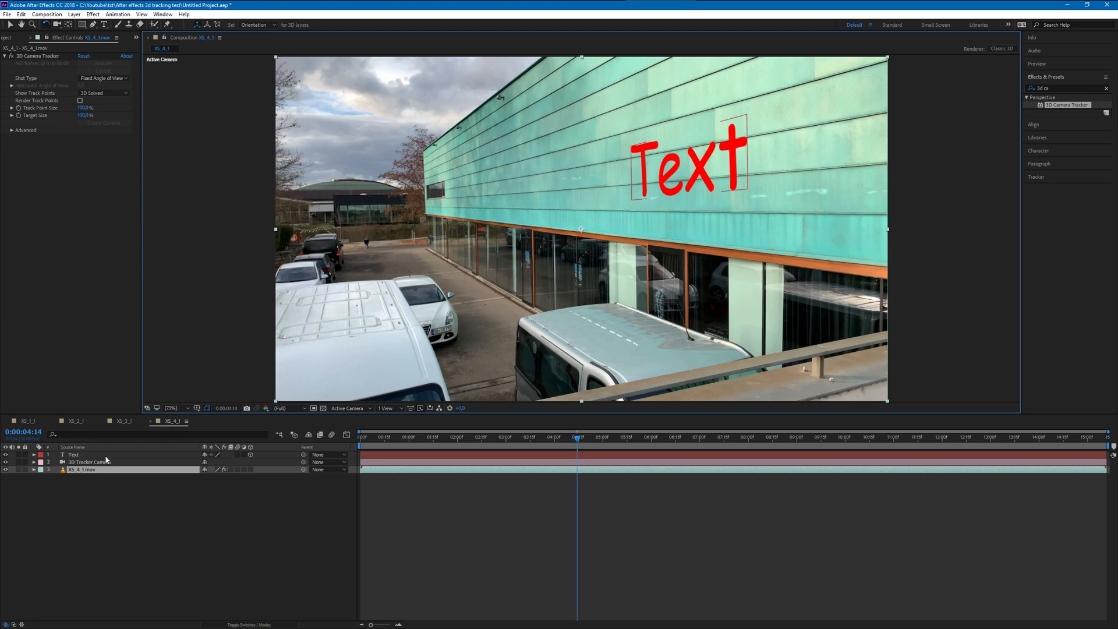
{"action": "left_click", "coordinate": [107, 455]}
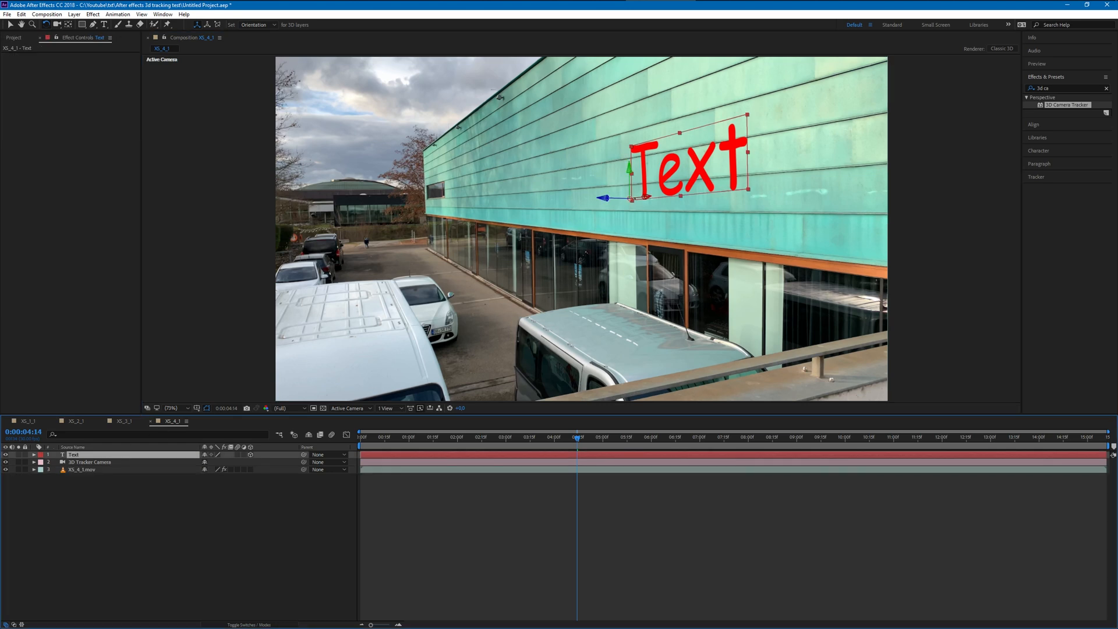
{"action": "left_click", "coordinate": [25, 469]}
- Rotate the facade text slightly about its Z axis to align it with the panel lines
{"action": "left_click", "coordinate": [610, 205]}
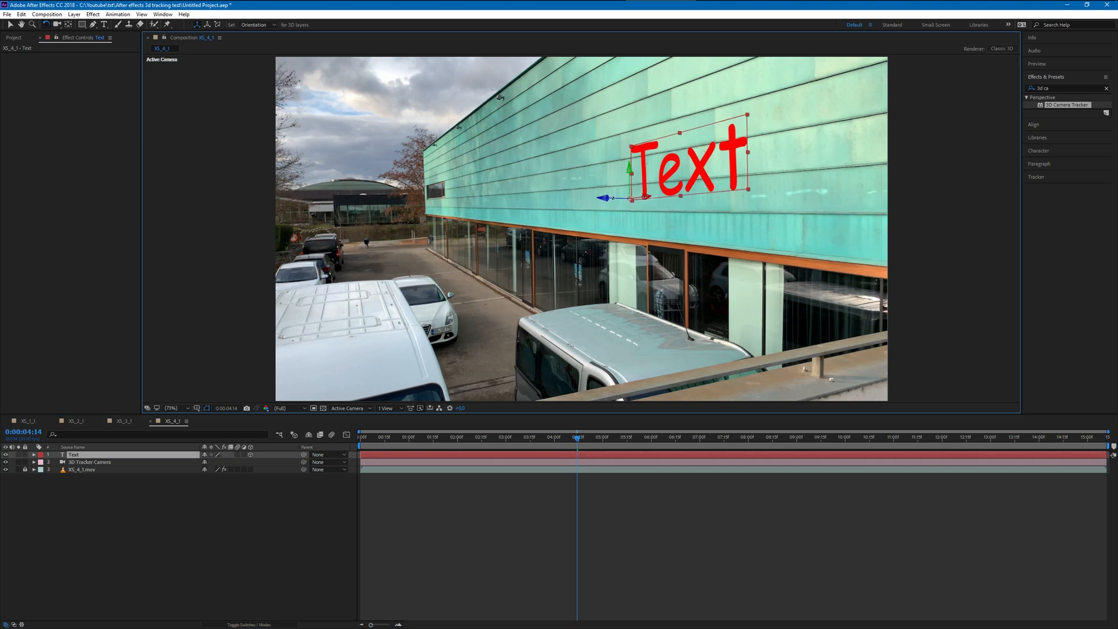
{"action": "left_click_drag", "start_coordinate": [604, 199], "coordinate": [564, 197]}
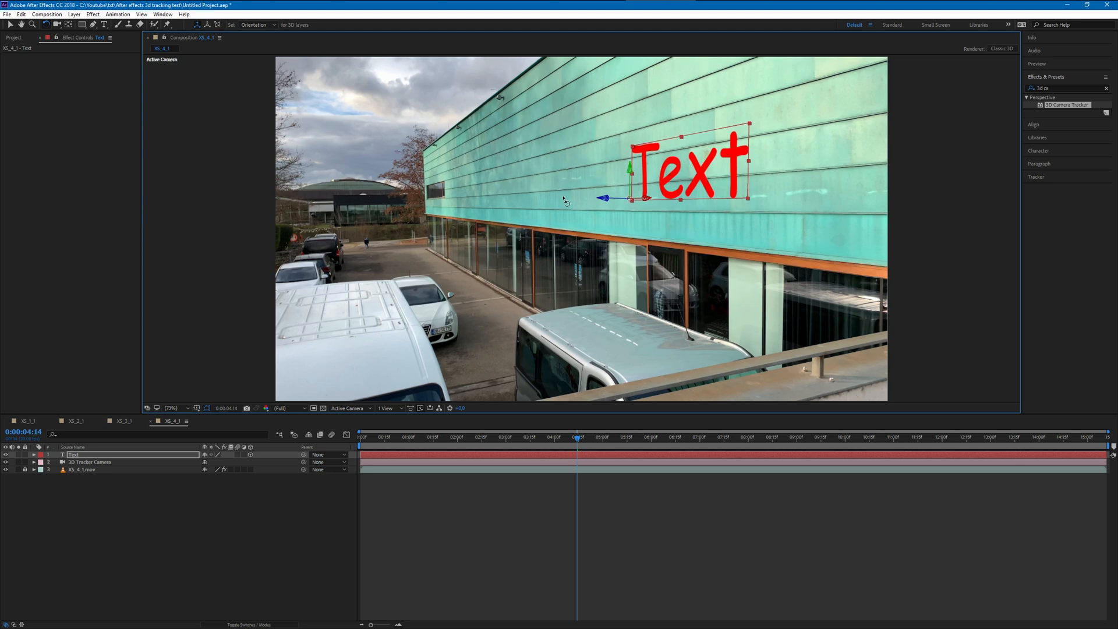
{"action": "left_click", "coordinate": [11, 24]}
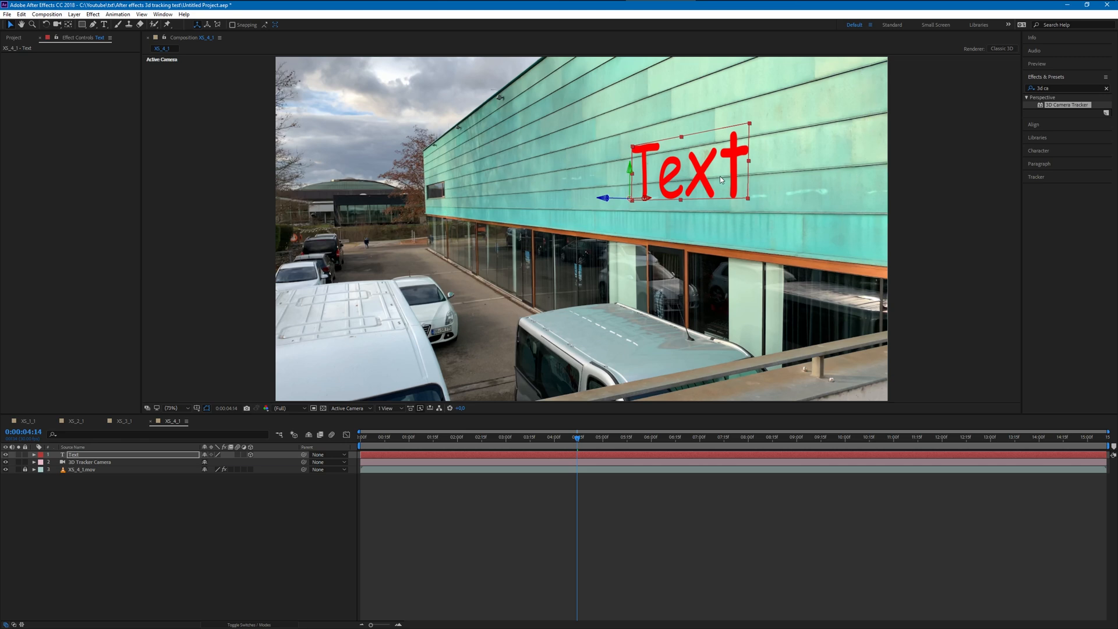
- Preview the composition from the start to check the text's tracking, stopping at 0:00:13:11
{"action": "left_click_drag", "start_coordinate": [598, 446], "coordinate": [309, 429]}
{"action": "left_click", "coordinate": [235, 541]}
{"action": "key", "text": "space"}
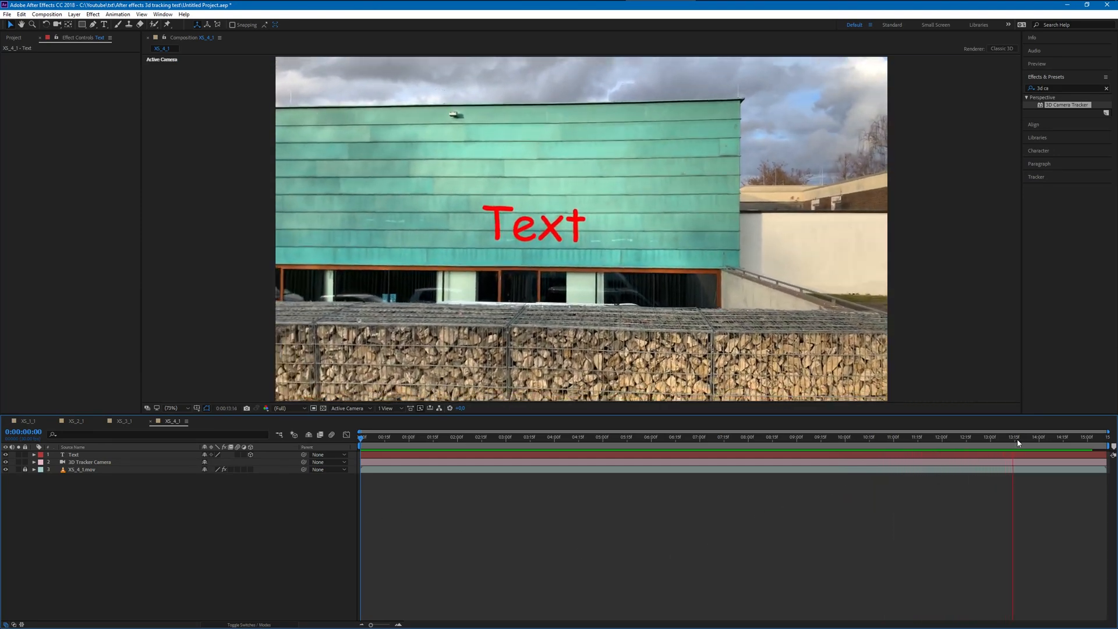
{"action": "left_click", "coordinate": [1010, 439]}
{"action": "left_click_drag", "start_coordinate": [1009, 442], "coordinate": [1008, 441]}
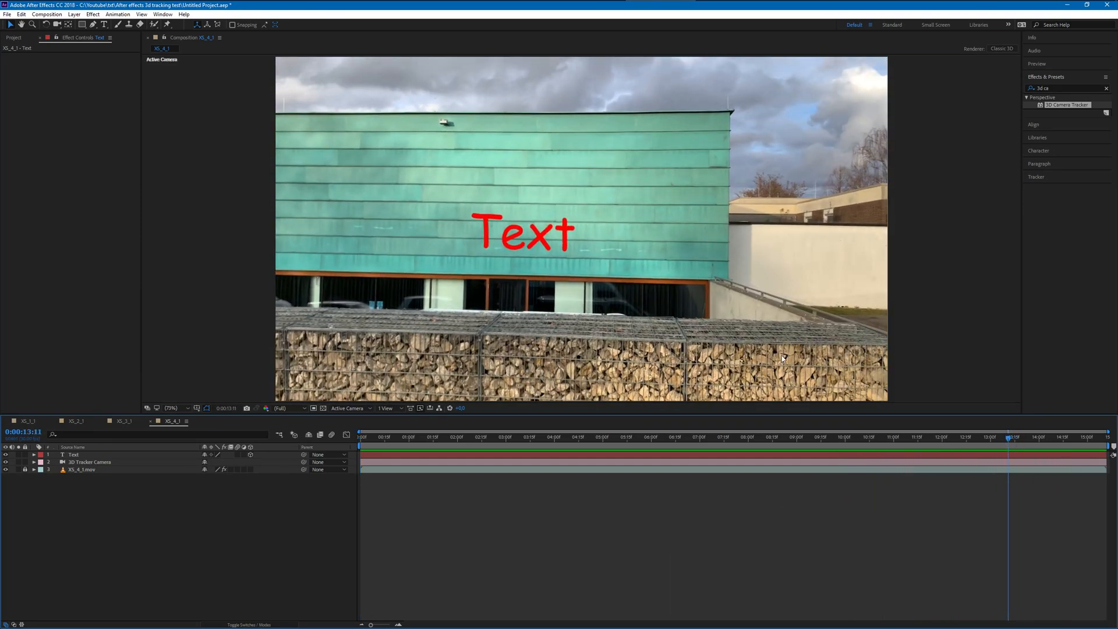
- Try French Script MT on the facade text, then set its font to Gadugi
{"action": "left_click", "coordinate": [527, 228]}
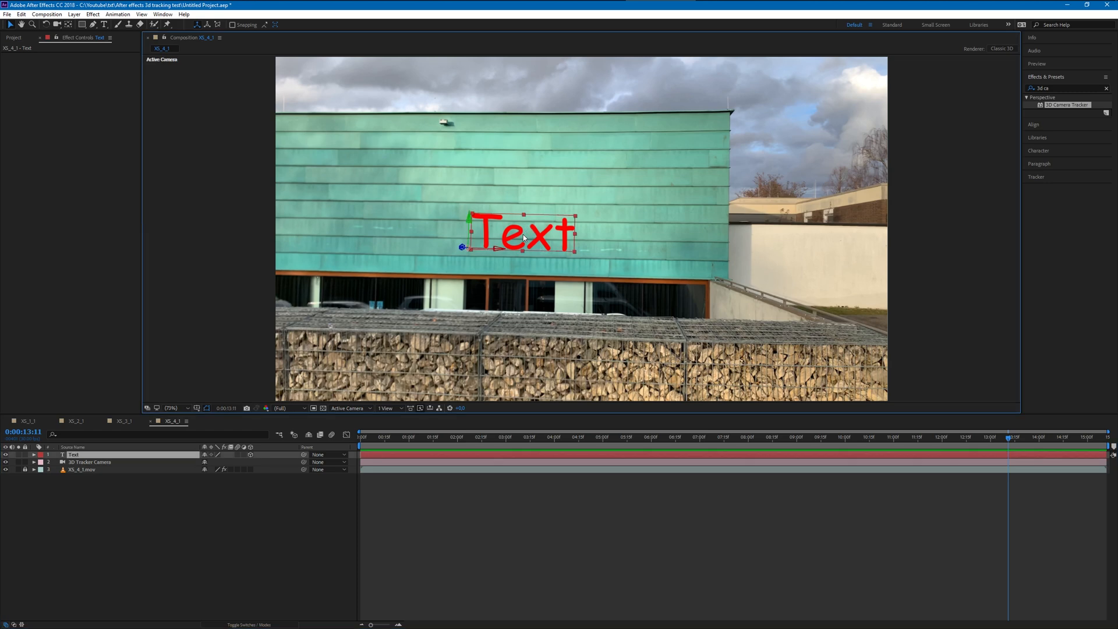
{"action": "key", "text": "t"}
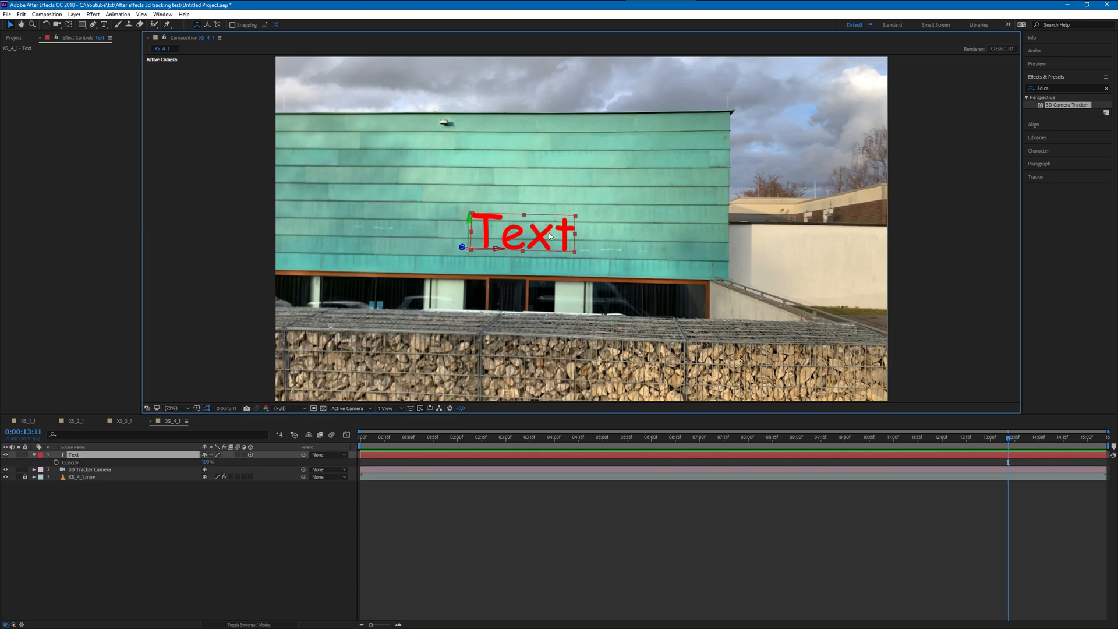
{"action": "left_click", "coordinate": [105, 25]}
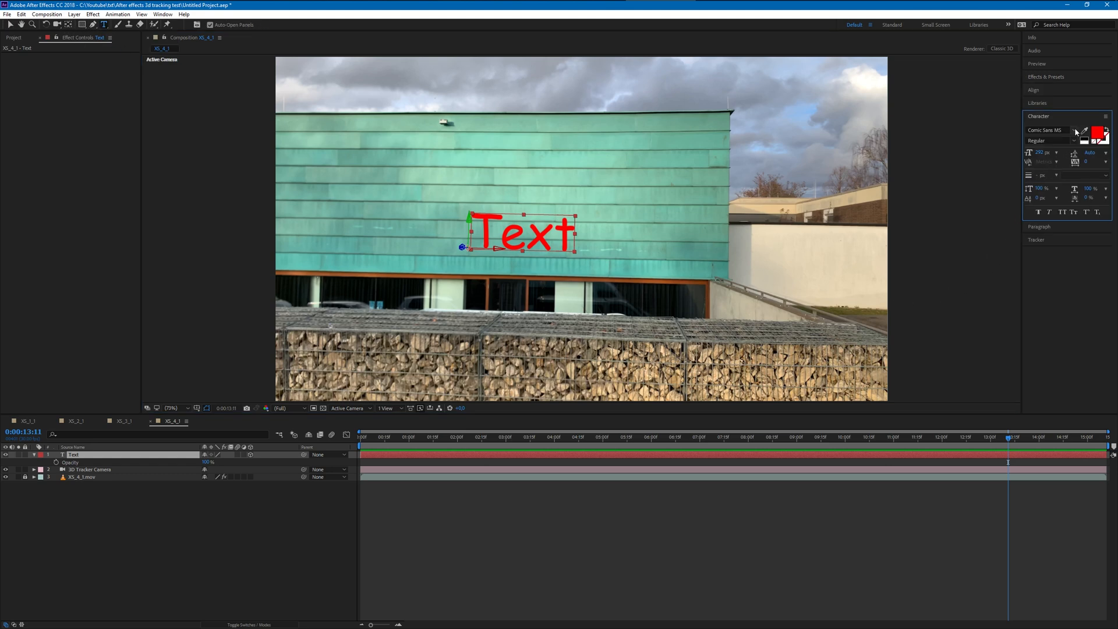
{"action": "left_click", "coordinate": [1075, 131]}
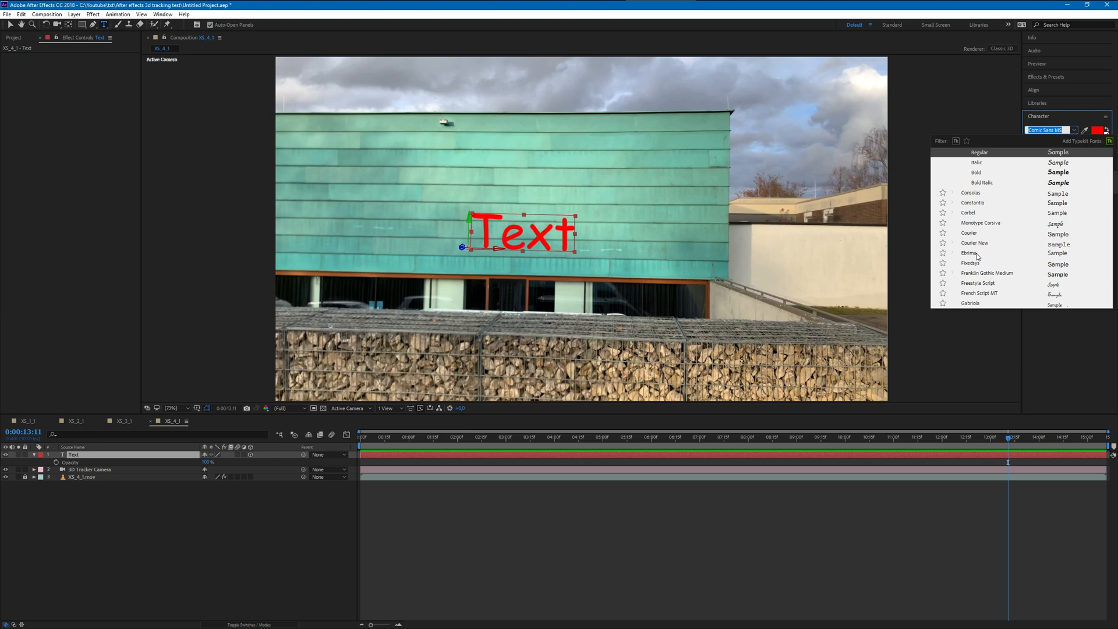
{"action": "left_click", "coordinate": [974, 294]}
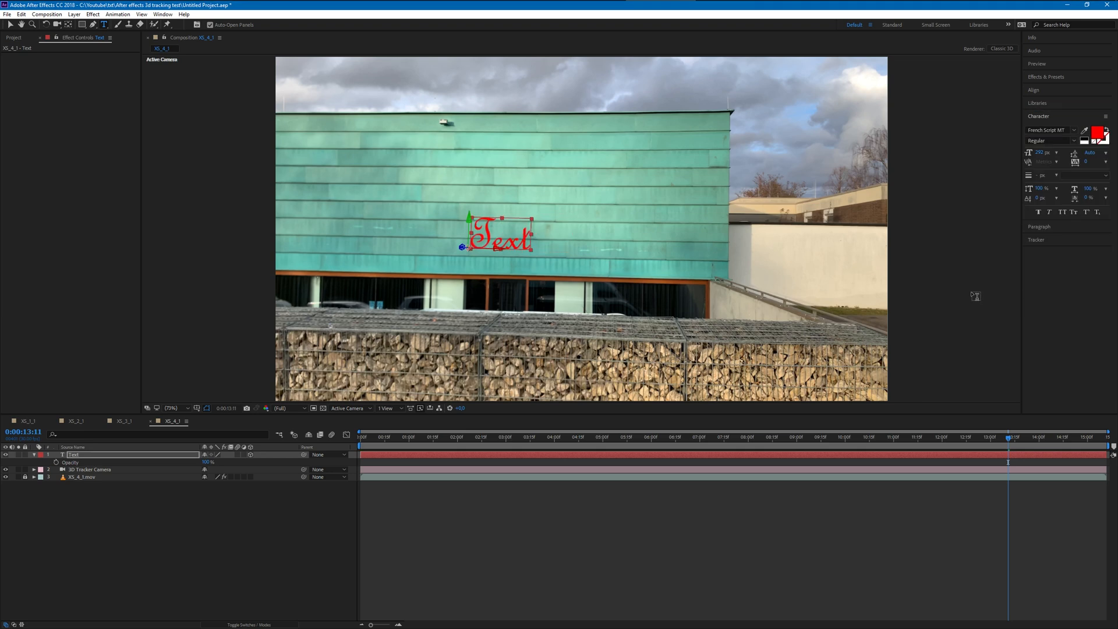
{"action": "left_click", "coordinate": [1066, 130]}
{"action": "left_click", "coordinate": [970, 173]}
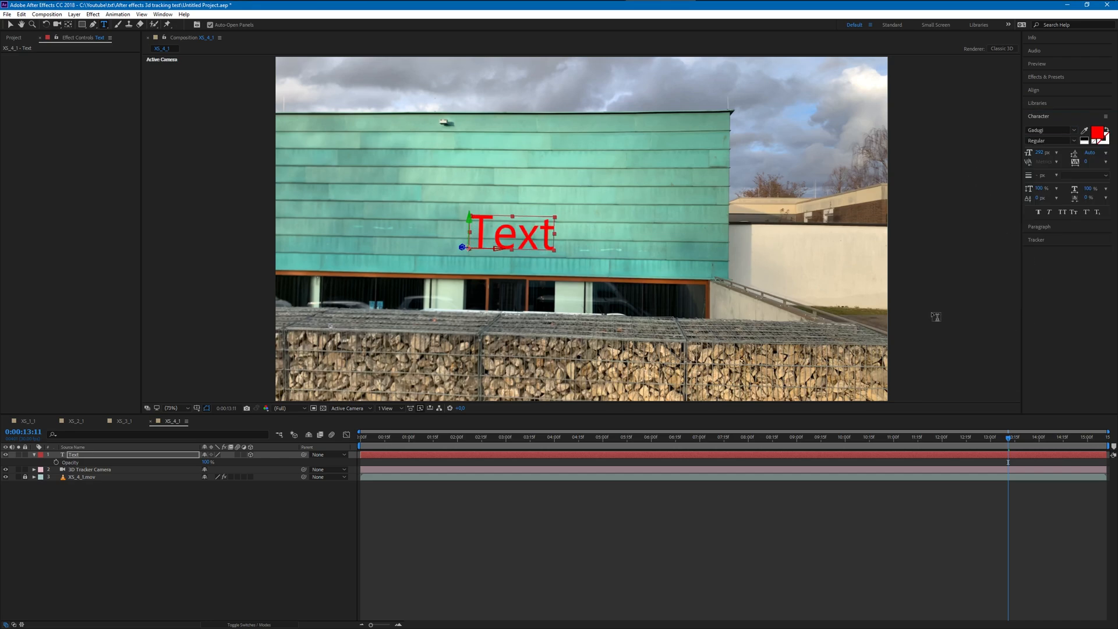
- Check the facade text at 0:00:05:16 and create a new composition from XS_5_1.mov
{"action": "left_click_drag", "start_coordinate": [600, 438], "coordinate": [629, 432]}
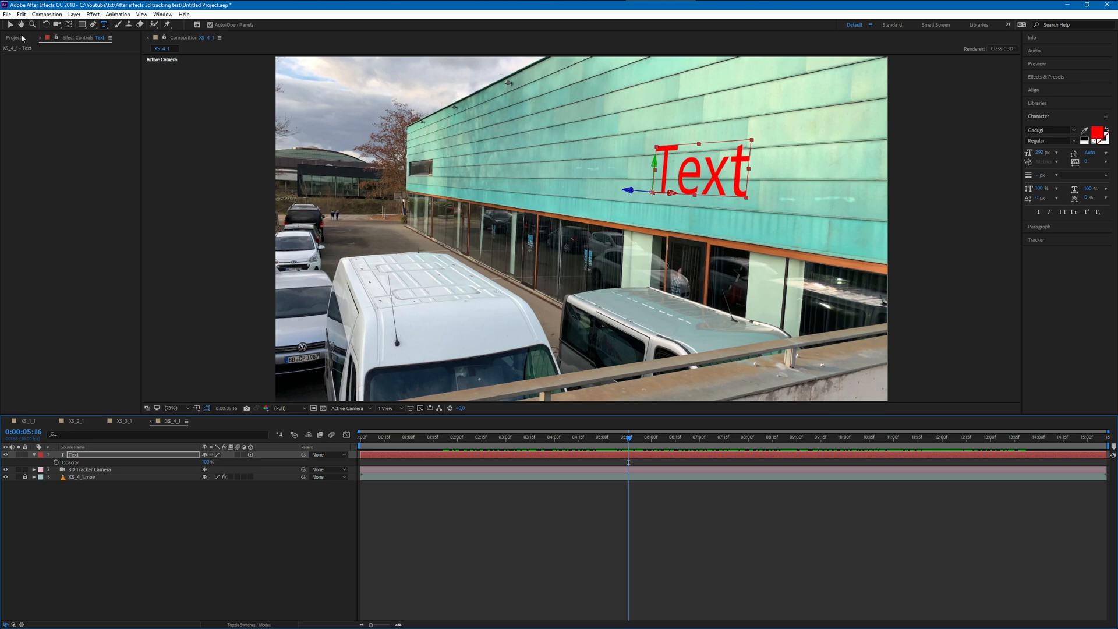
{"action": "left_click", "coordinate": [40, 38]}
{"action": "right_click", "coordinate": [28, 201]}
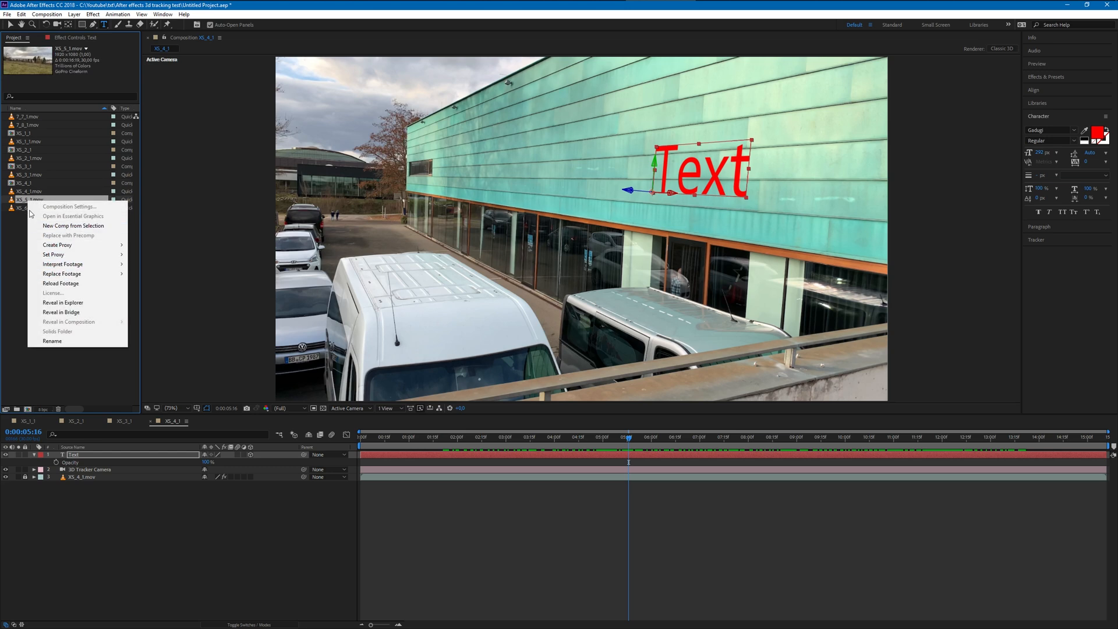
{"action": "mouse_move", "coordinate": [61, 274]}
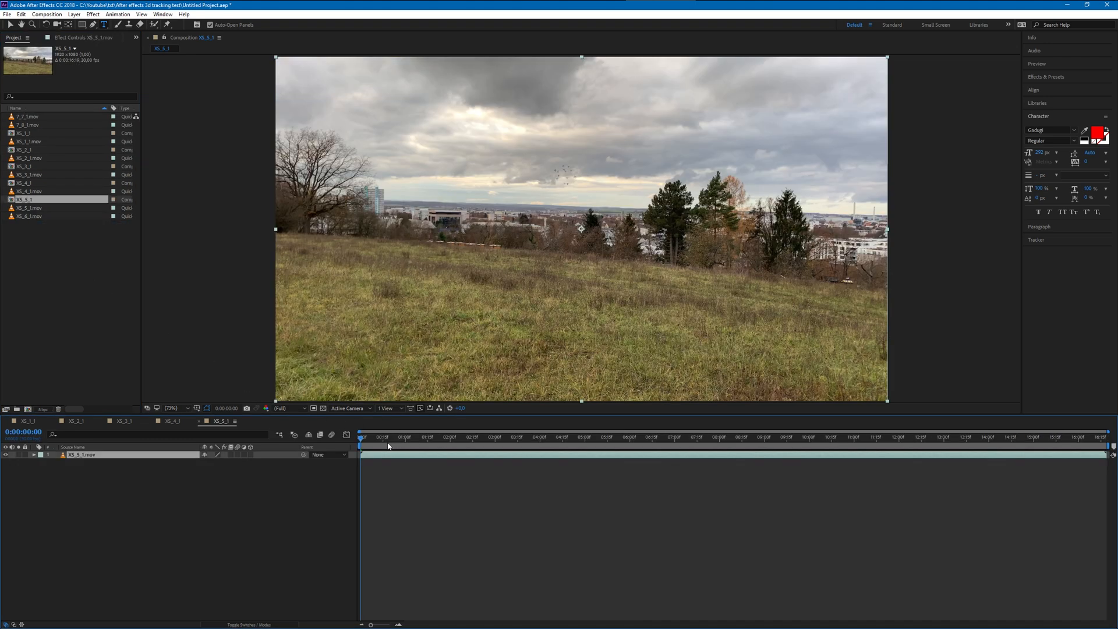
- Preview the XS_5_1 composition from its start to review the camera movement across the meadow
{"action": "key", "text": "space"}
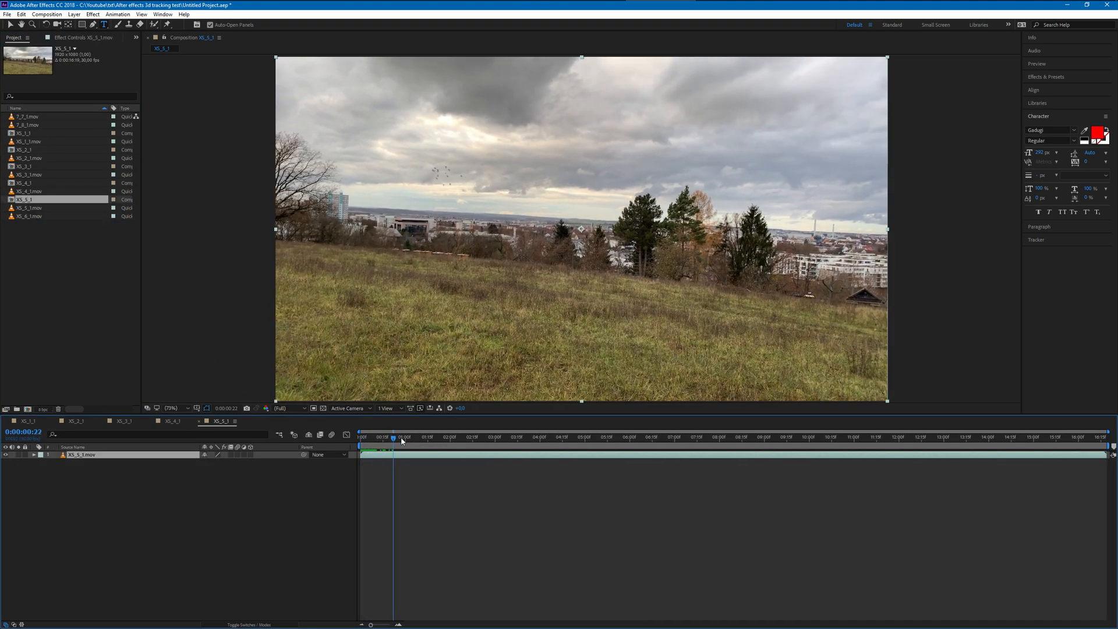
{"action": "mouse_move", "coordinate": [400, 440]}
{"action": "left_mouse_down"}
{"action": "mouse_move", "coordinate": [1048, 417]}
{"action": "mouse_move", "coordinate": [352, 446]}
{"action": "left_mouse_up"}
{"action": "key", "text": "space"}
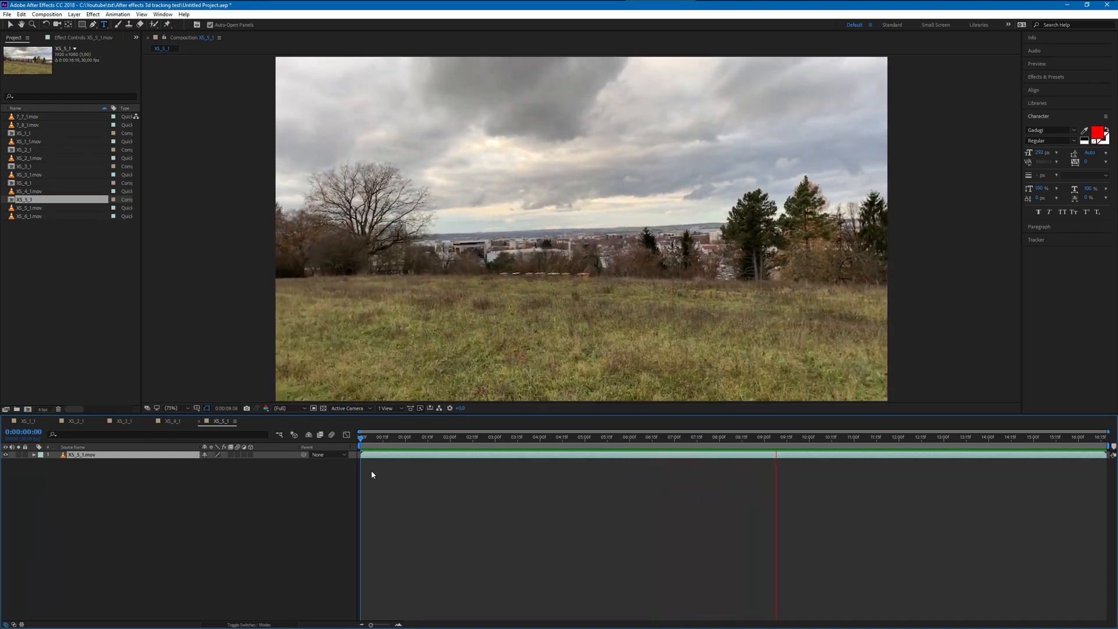
{"action": "key", "text": "space"}
- Apply the 3D Camera Tracker effect to the XS_5_1.mov footage with the playhead at 0:00:04:29
{"action": "left_click_drag", "start_coordinate": [848, 442], "coordinate": [583, 438]}
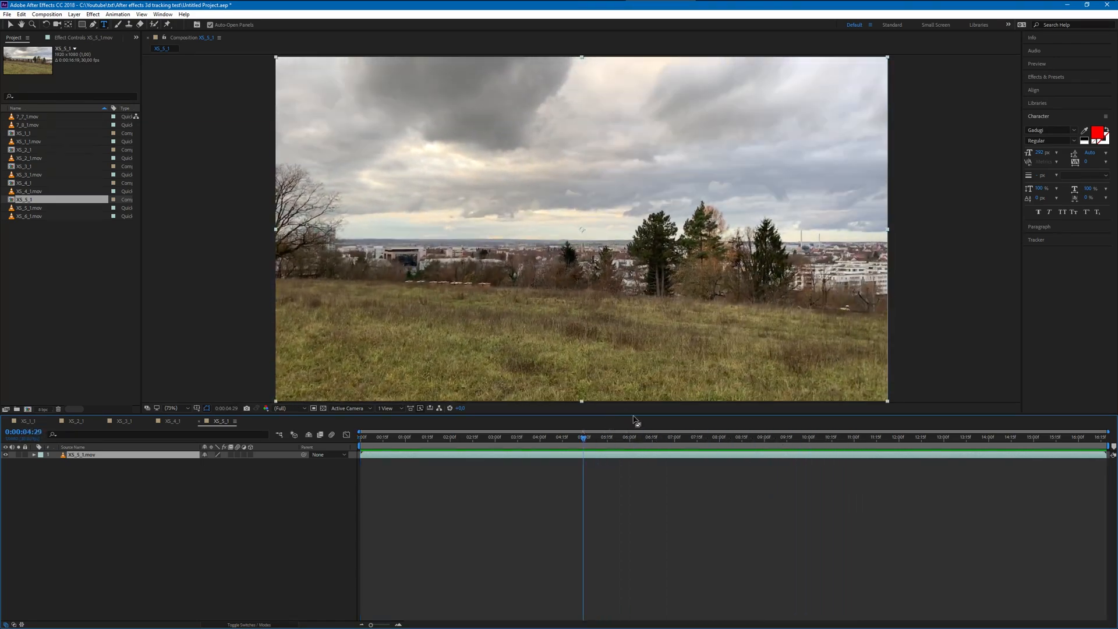
{"action": "left_click", "coordinate": [1042, 77]}
{"action": "left_click_drag", "start_coordinate": [1056, 104], "coordinate": [541, 201]}
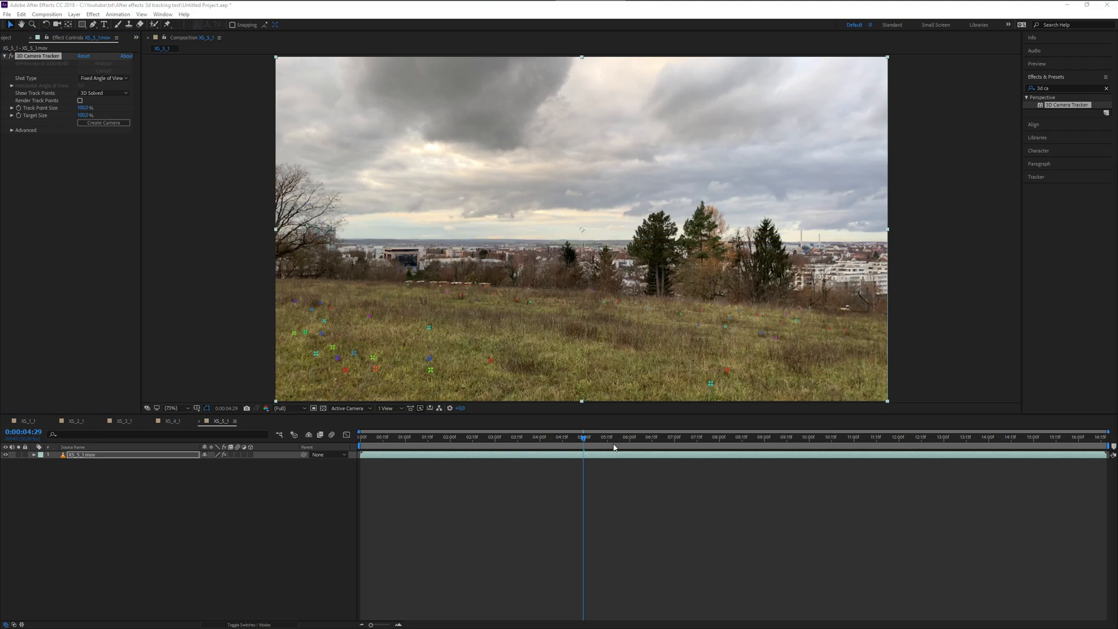
- Preview the analysed XS_5_1 clip from the start and park the playhead at 0:00:04:25
{"action": "left_click_drag", "start_coordinate": [604, 444], "coordinate": [327, 446]}
{"action": "key", "text": "space"}
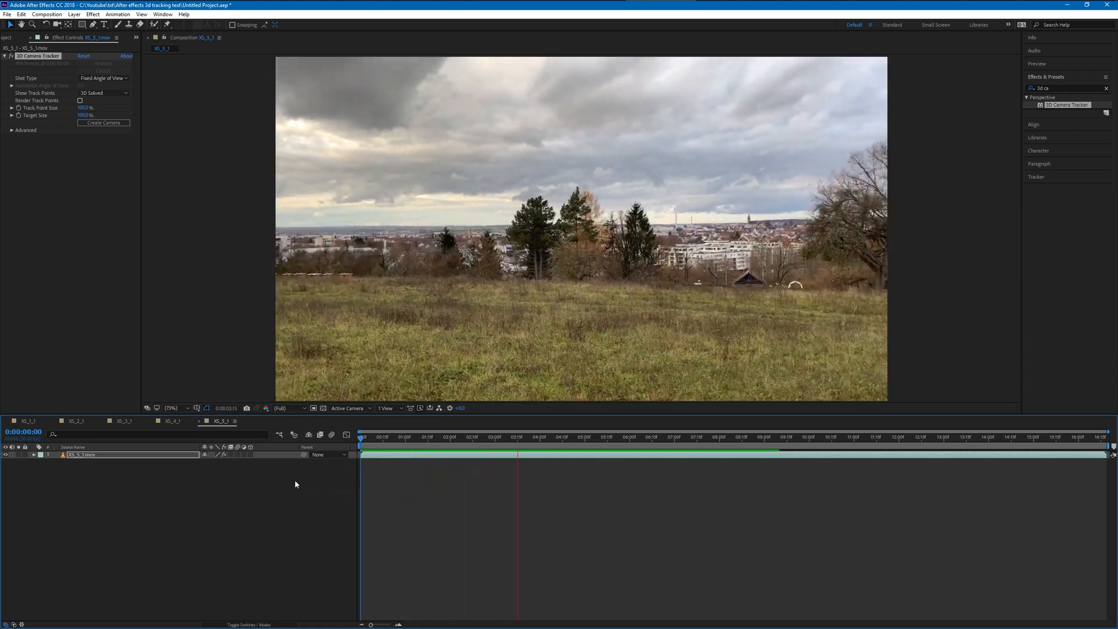
{"action": "key", "text": "space"}
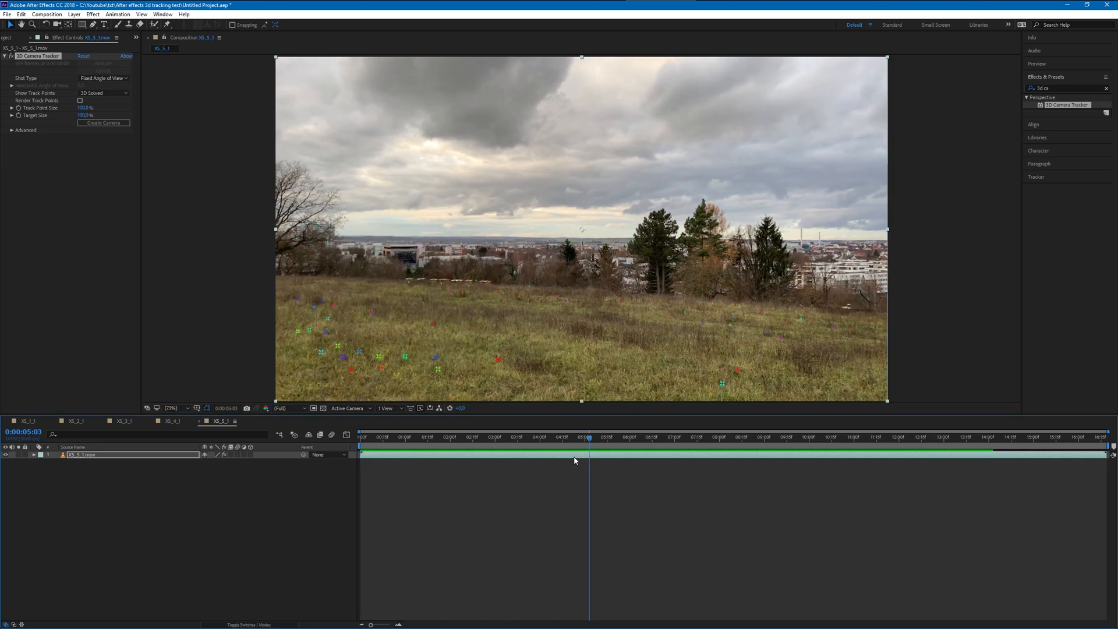
{"action": "mouse_move", "coordinate": [588, 443]}
{"action": "left_mouse_down"}
{"action": "mouse_move", "coordinate": [399, 441]}
{"action": "mouse_move", "coordinate": [577, 449]}
{"action": "left_mouse_up"}
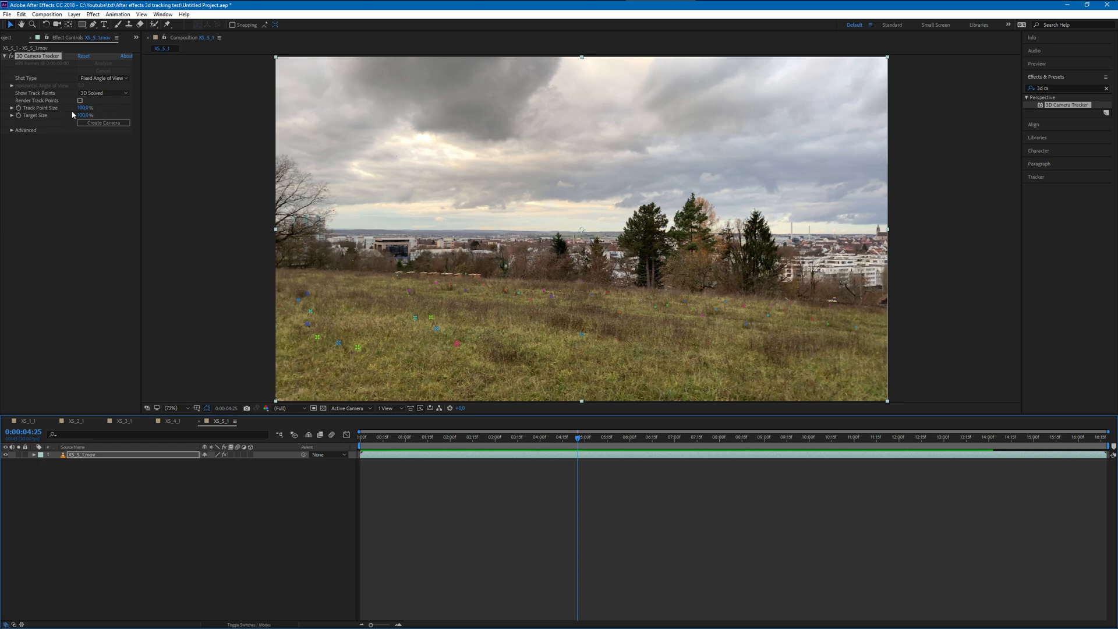
- Enlarge the tracker's track points and inspect their distribution through the clip up to 0:00:12:10
{"action": "left_click_drag", "start_coordinate": [81, 110], "coordinate": [402, 131]}
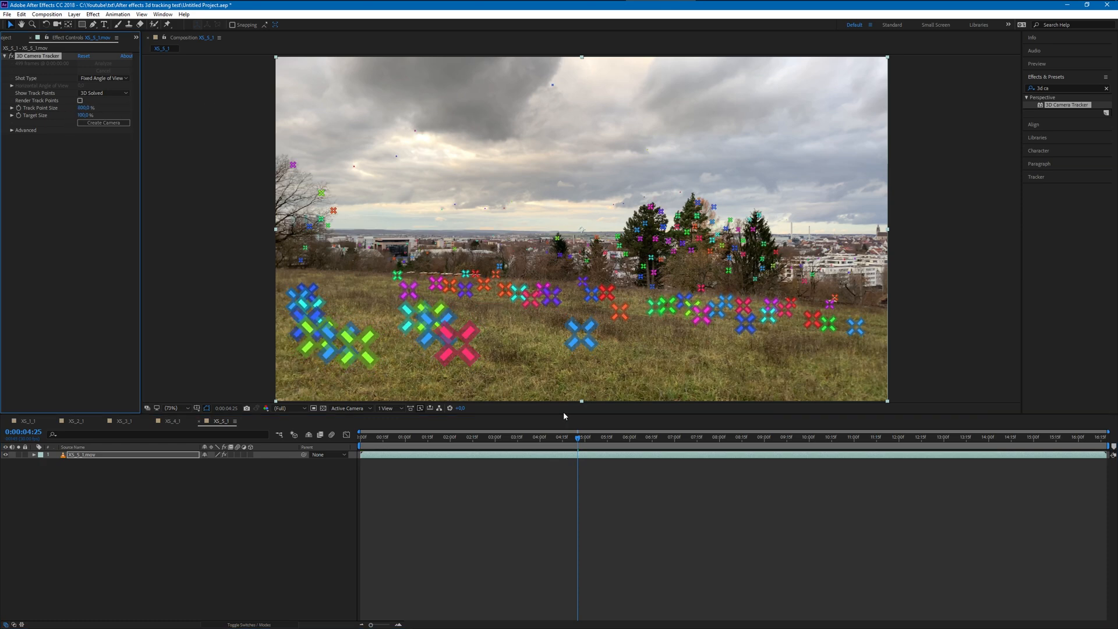
{"action": "left_click_drag", "start_coordinate": [579, 438], "coordinate": [684, 430]}
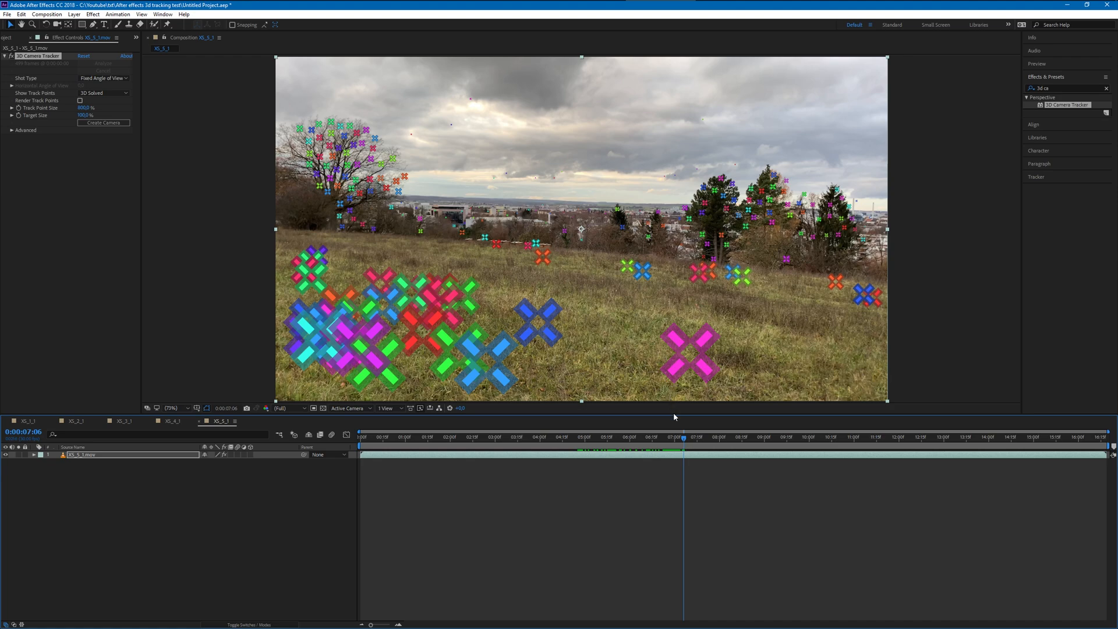
{"action": "left_click_drag", "start_coordinate": [685, 443], "coordinate": [856, 432]}
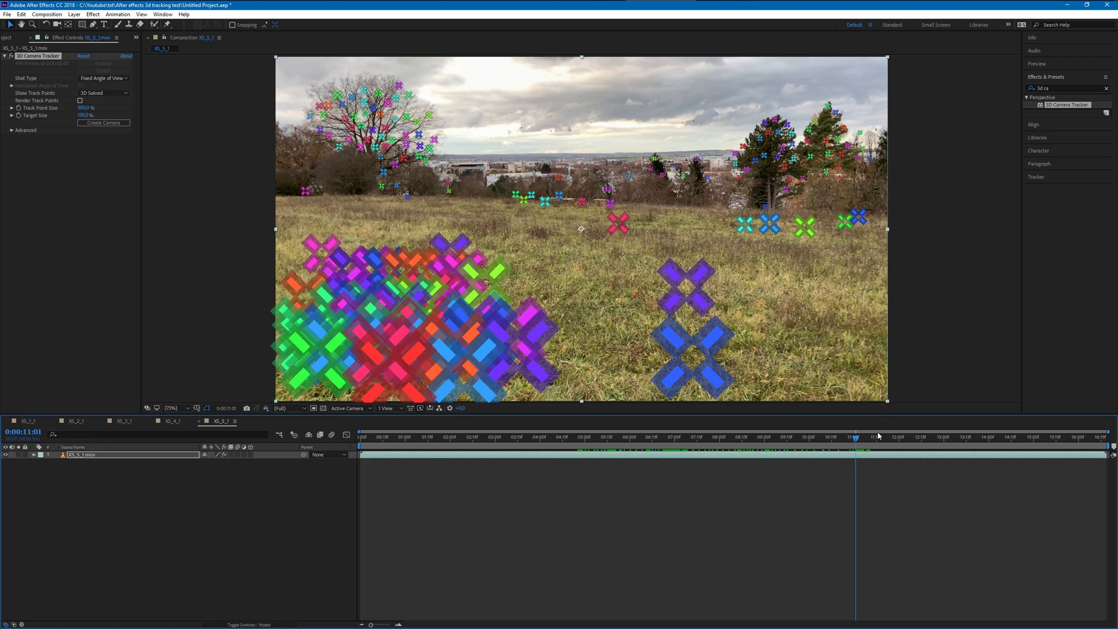
{"action": "left_click_drag", "start_coordinate": [855, 439], "coordinate": [915, 431]}
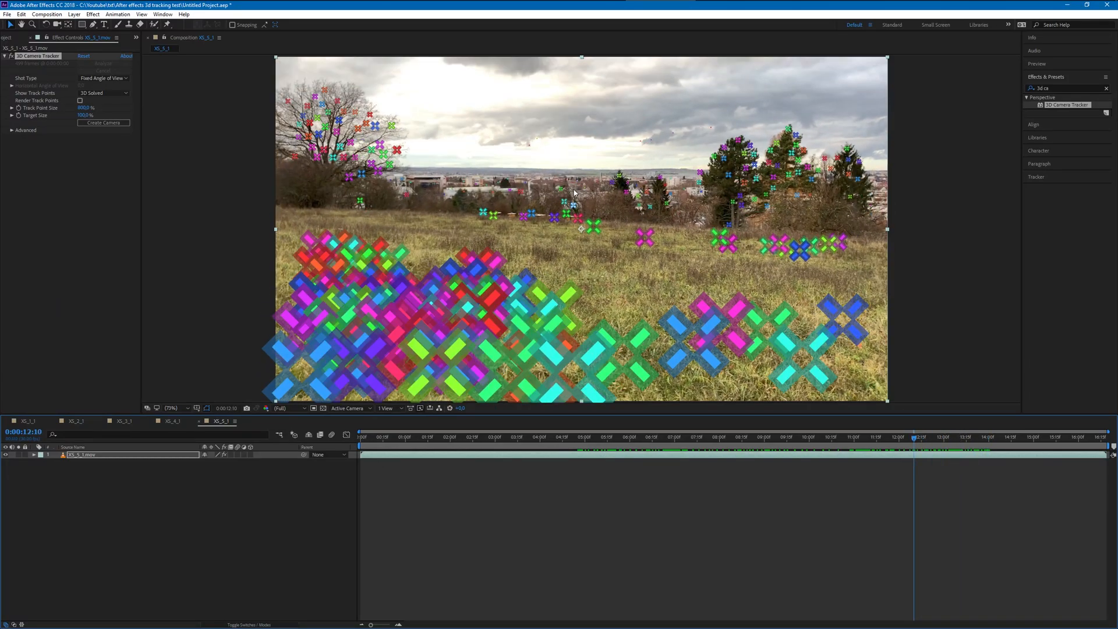
- Increase the tracker's target size and create a text layer and tracker camera from the target in the sky
{"action": "left_click_drag", "start_coordinate": [95, 118], "coordinate": [98, 119]}
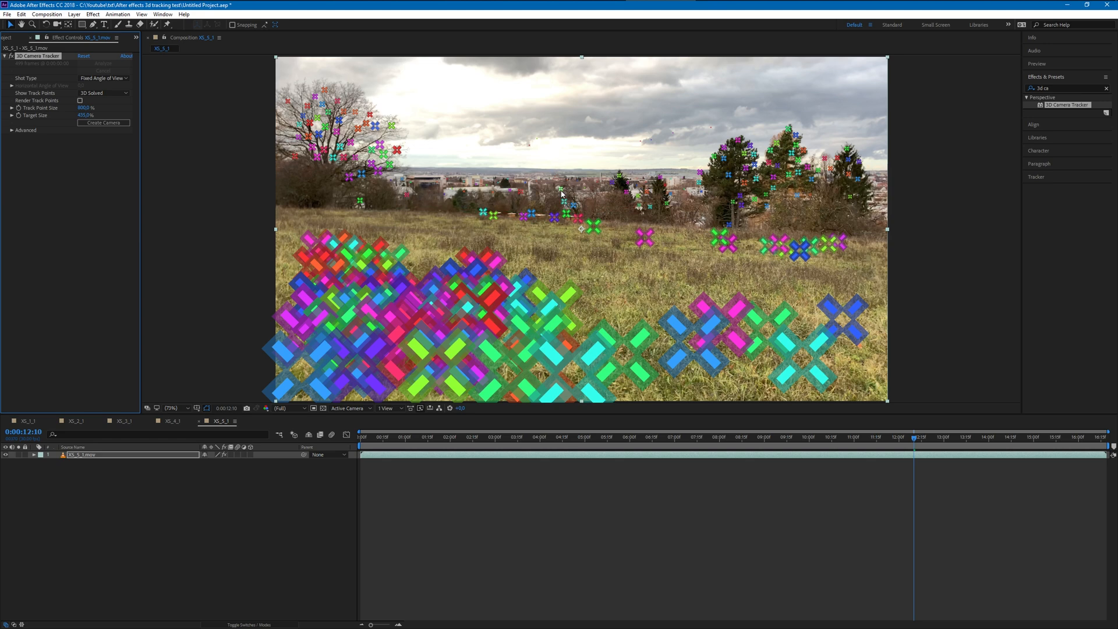
{"action": "left_click", "coordinate": [650, 151]}
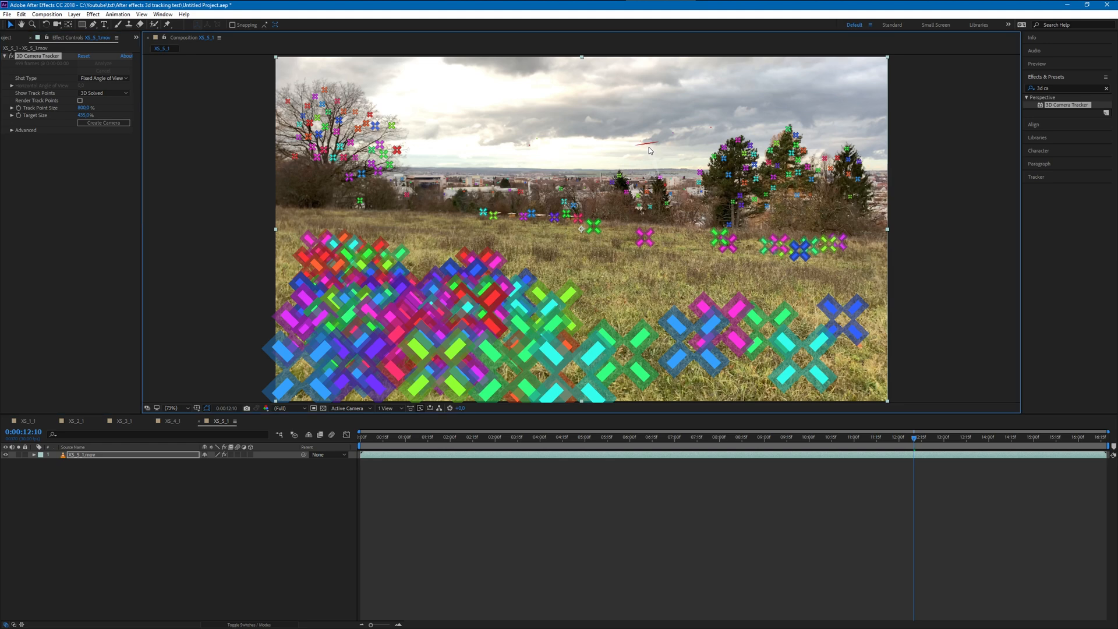
{"action": "right_click", "coordinate": [650, 150]}
{"action": "left_click", "coordinate": [657, 152]}
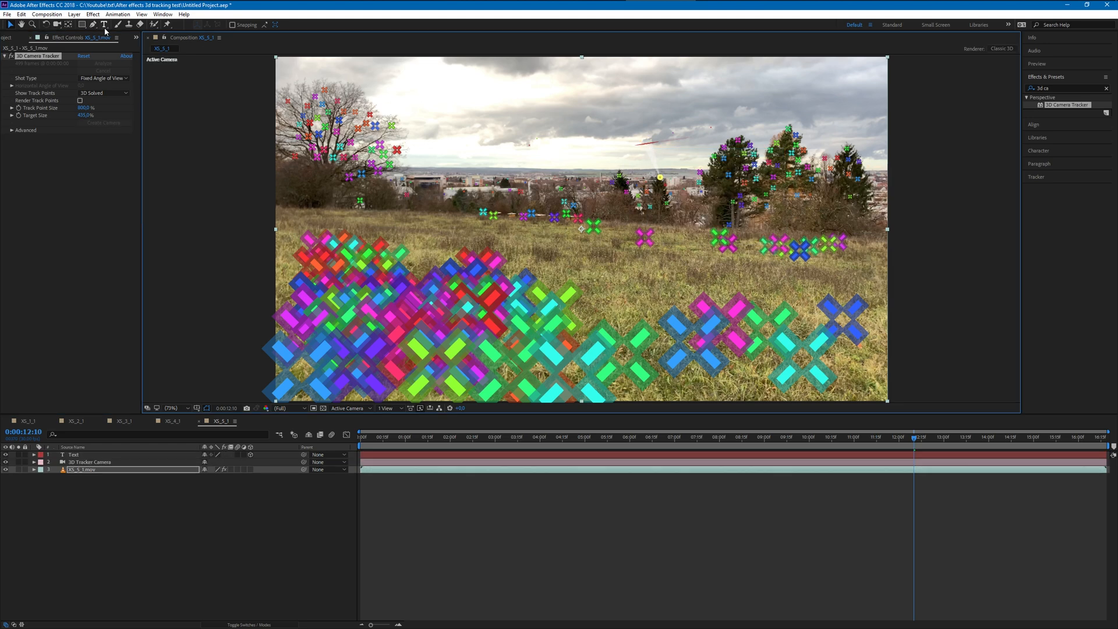
- Lock the XS_5_1.mov layer and select the new text layer
{"action": "left_click", "coordinate": [25, 470]}
{"action": "left_click", "coordinate": [121, 454]}
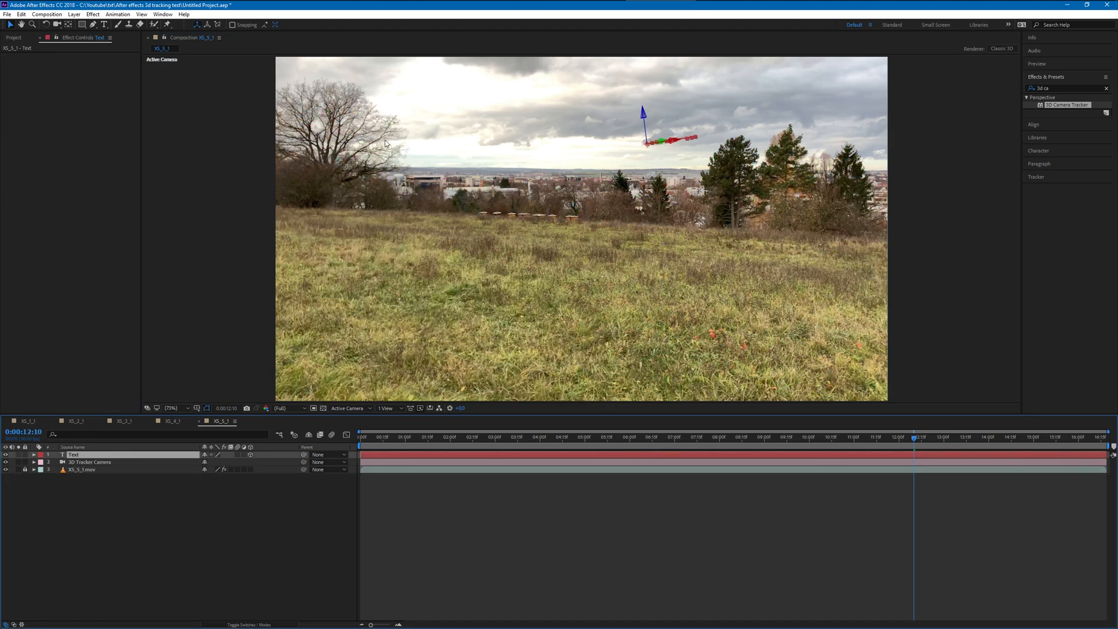
{"action": "left_click_drag", "start_coordinate": [643, 116], "coordinate": [287, 45]}
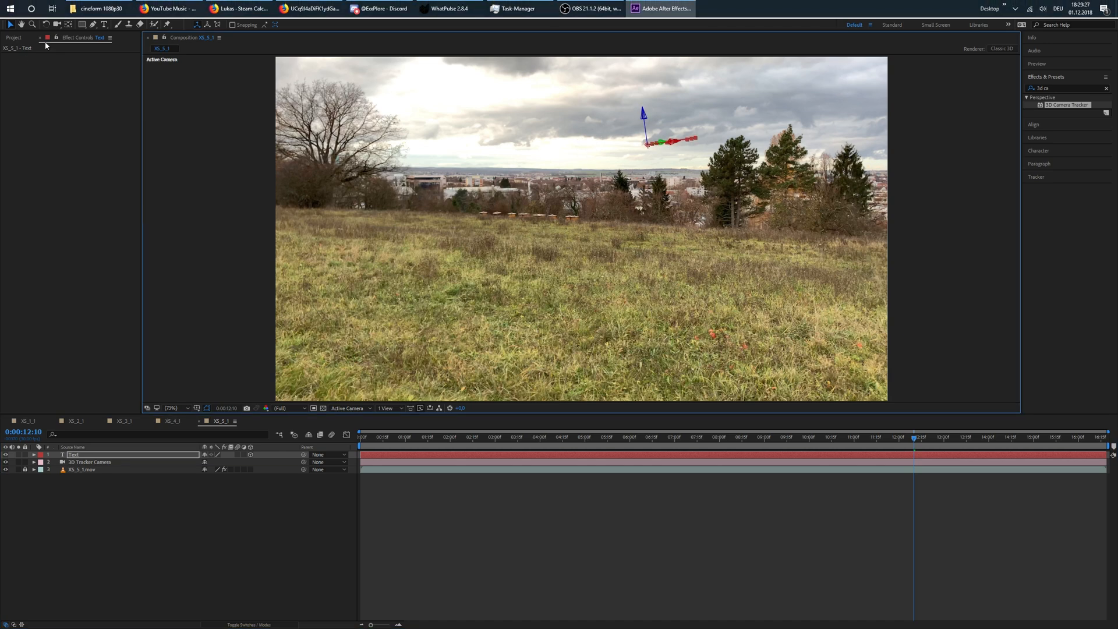
- Rotate the 3D text about its axes until it stands upright, faces the camera and reads horizontally
{"action": "key", "text": "w"}
{"action": "left_click", "coordinate": [635, 112]}
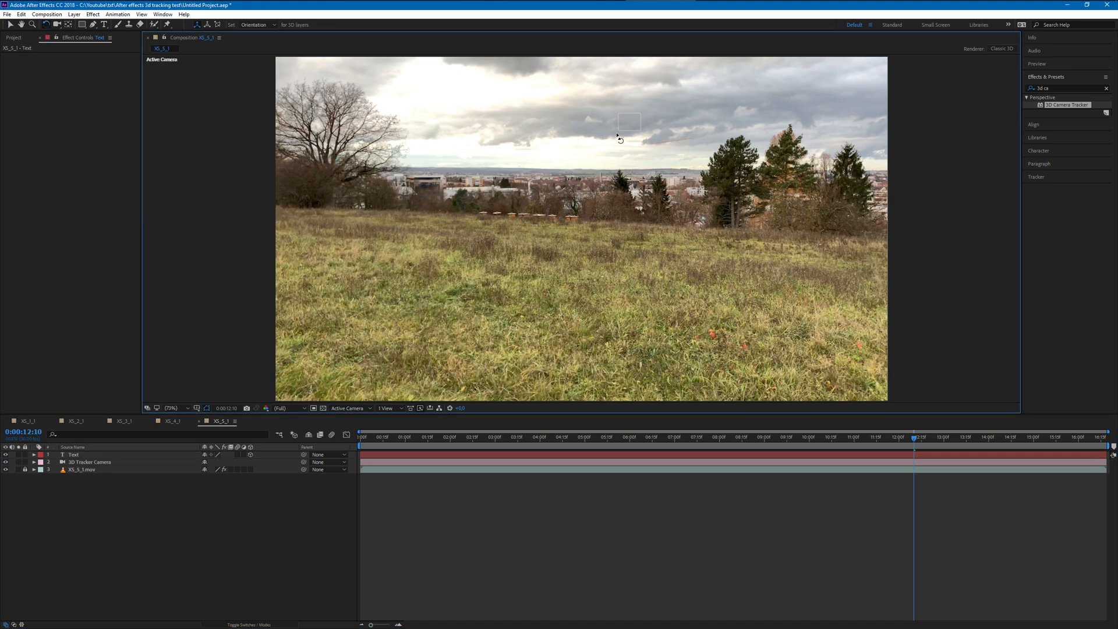
{"action": "left_click", "coordinate": [662, 143]}
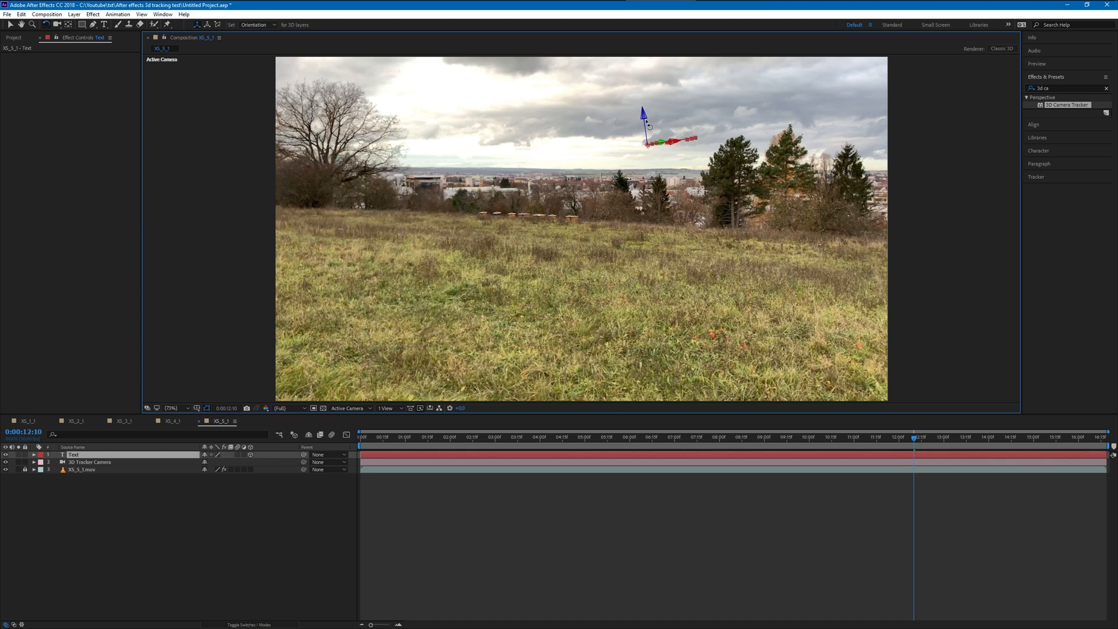
{"action": "left_click_drag", "start_coordinate": [645, 117], "coordinate": [659, 184]}
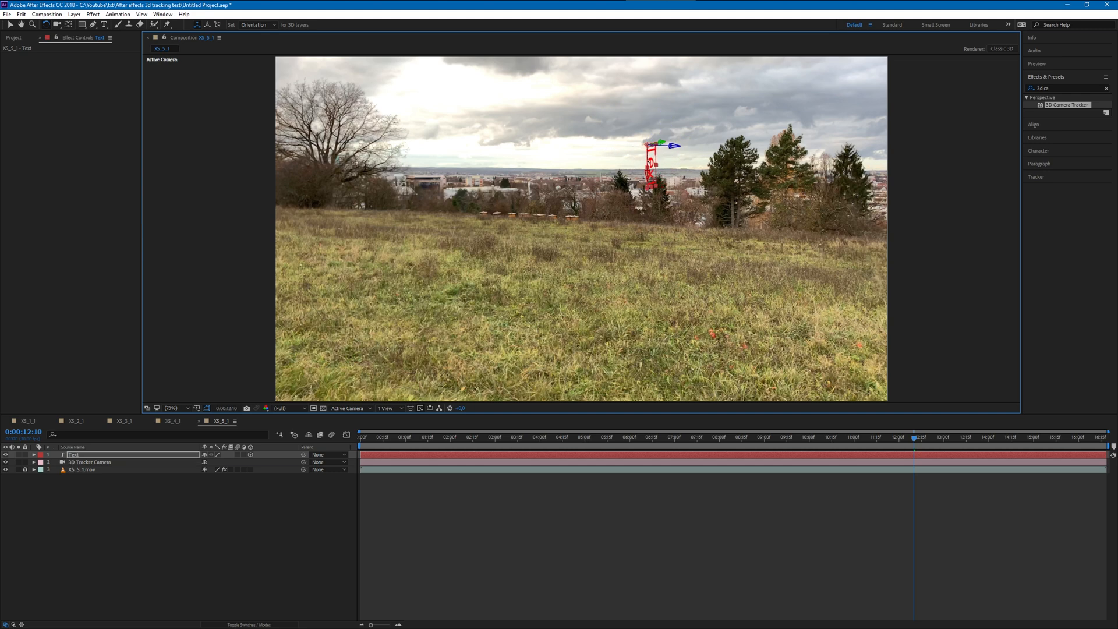
{"action": "left_click_drag", "start_coordinate": [647, 154], "coordinate": [634, 156]}
{"action": "left_click", "coordinate": [668, 147]}
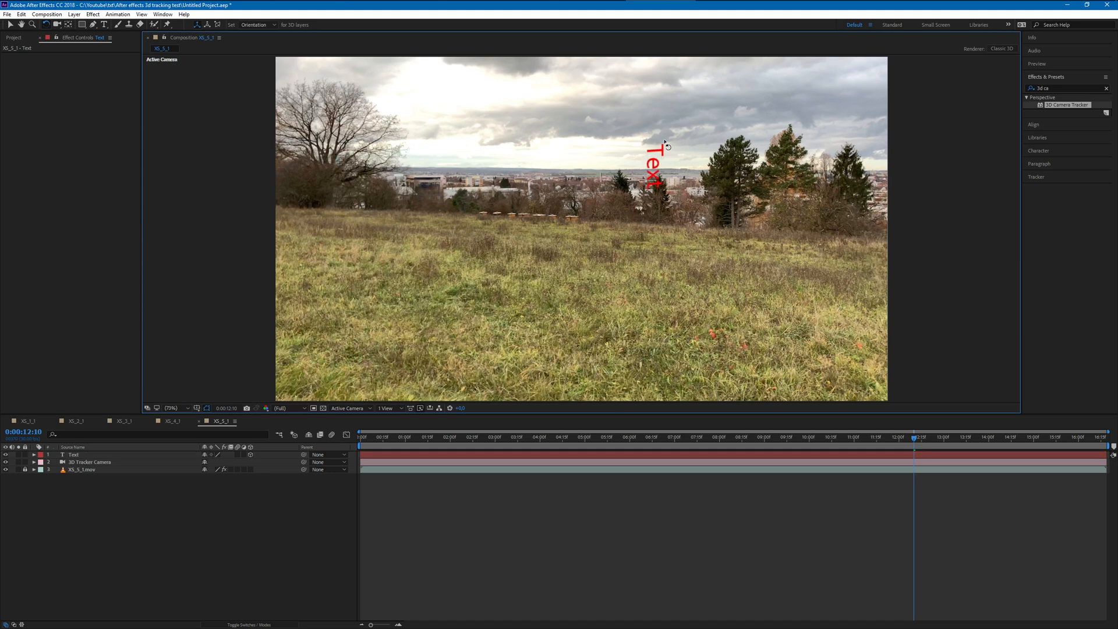
{"action": "left_click", "coordinate": [653, 149]}
{"action": "key", "text": "Return"}
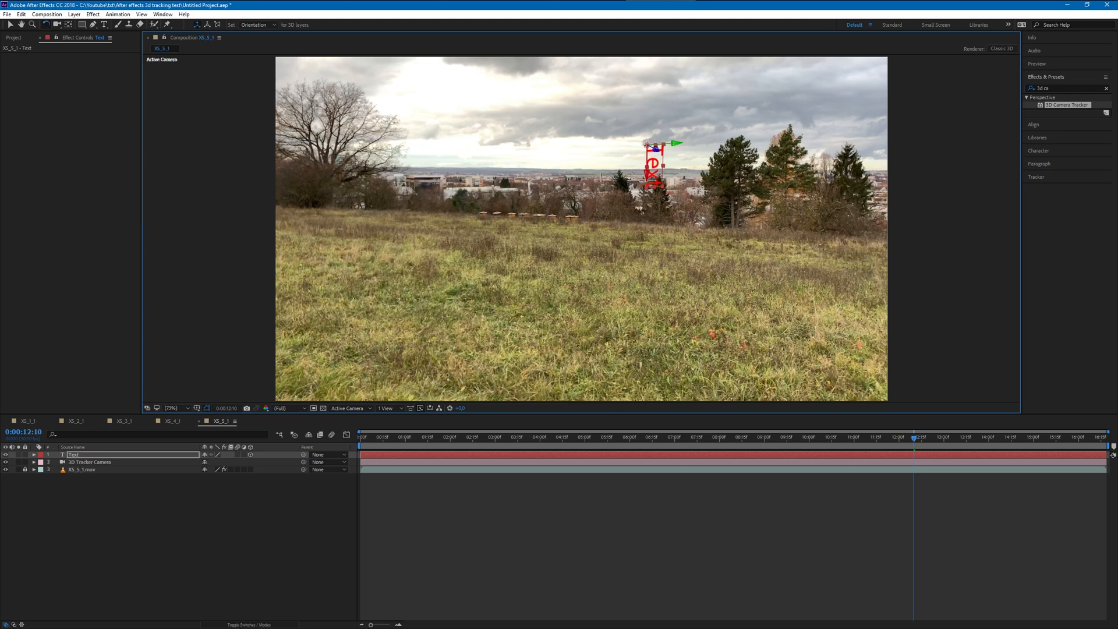
{"action": "mouse_move", "coordinate": [660, 204]}
{"action": "left_mouse_down"}
{"action": "mouse_move", "coordinate": [646, 178]}
{"action": "mouse_move", "coordinate": [673, 216]}
{"action": "left_mouse_up"}
{"action": "left_click_drag", "start_coordinate": [632, 123], "coordinate": [565, 111]}
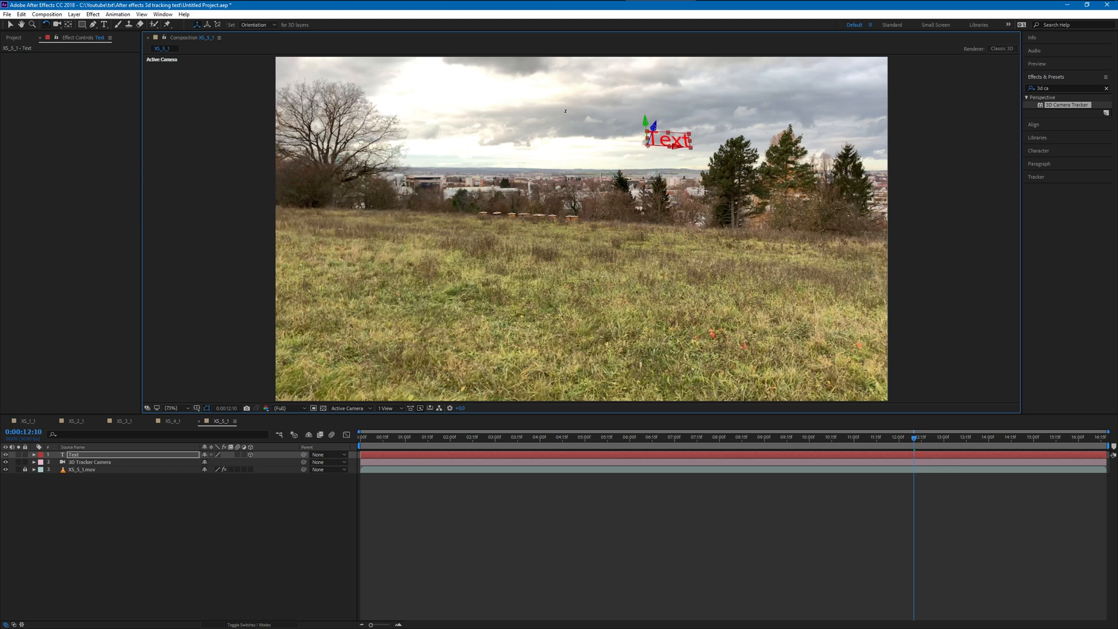
{"action": "left_click_drag", "start_coordinate": [647, 123], "coordinate": [683, 155]}
- Move the upright text slightly left in the sky, away from the tall trees
{"action": "left_click", "coordinate": [9, 26]}
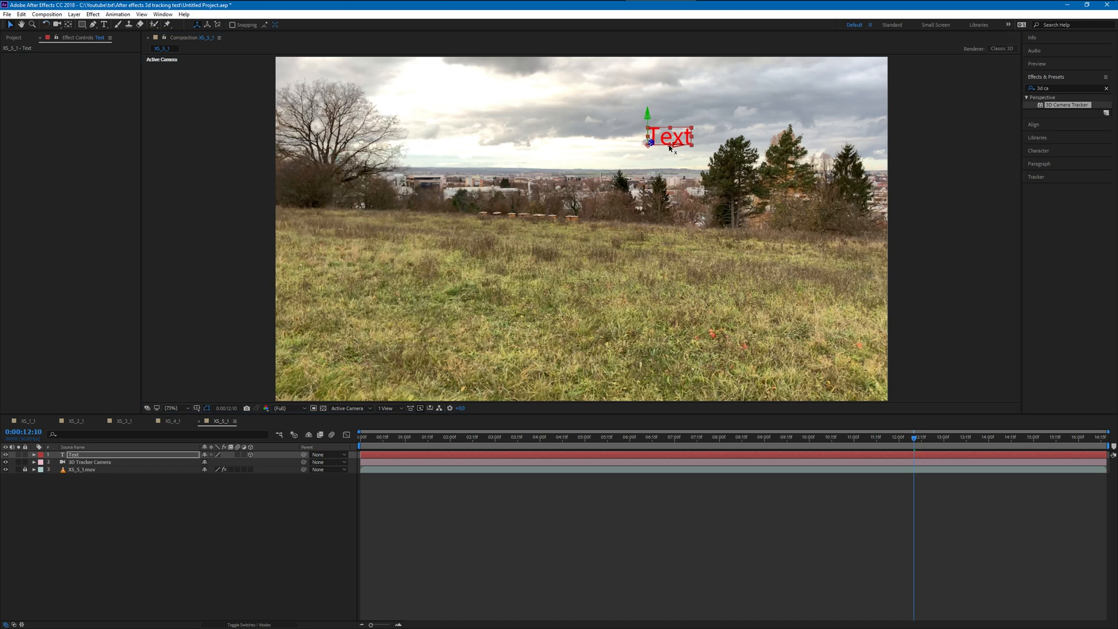
{"action": "left_click_drag", "start_coordinate": [679, 148], "coordinate": [742, 136]}
{"action": "left_click_drag", "start_coordinate": [668, 149], "coordinate": [676, 123]}
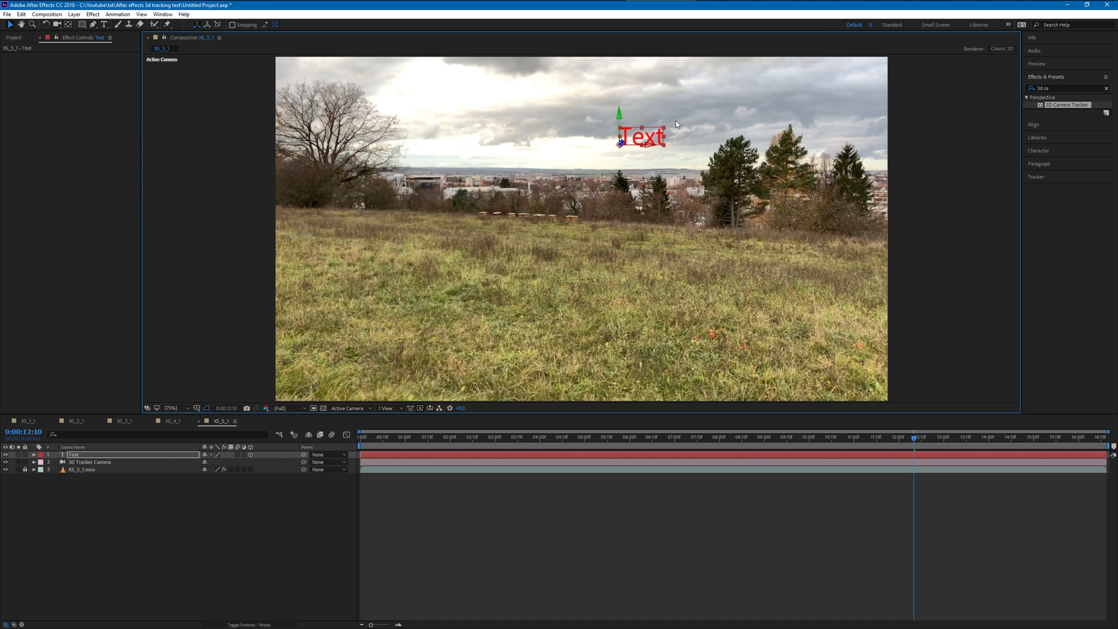
- Enlarge the text's font size to nearly three times and move it left and up above the town skyline
{"action": "left_click", "coordinate": [104, 24]}
{"action": "double_click", "coordinate": [648, 138]}
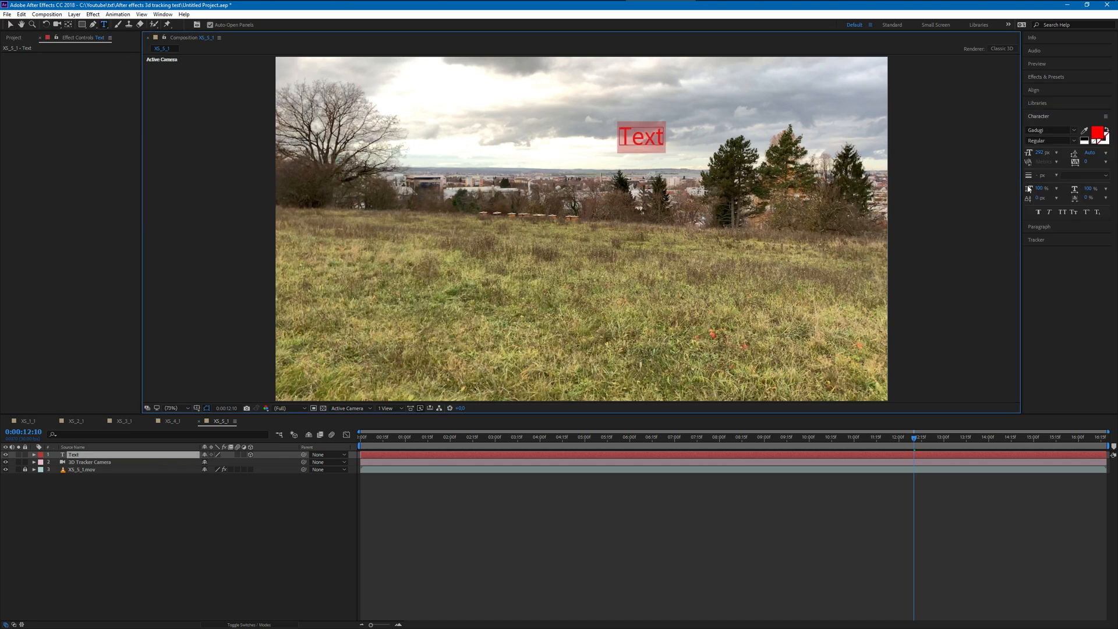
{"action": "mouse_move", "coordinate": [1040, 155]}
{"action": "left_mouse_down"}
{"action": "mouse_move", "coordinate": [1065, 155]}
{"action": "mouse_move", "coordinate": [1056, 154]}
{"action": "left_mouse_up"}
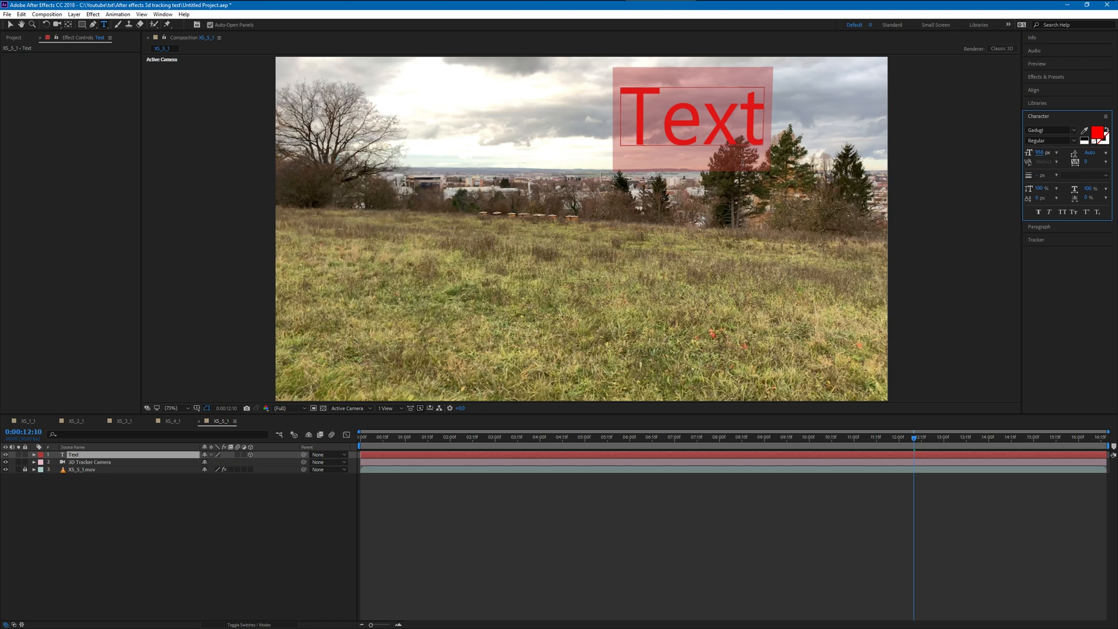
{"action": "left_click_drag", "start_coordinate": [1041, 155], "coordinate": [1010, 156]}
{"action": "key", "text": "Escape"}
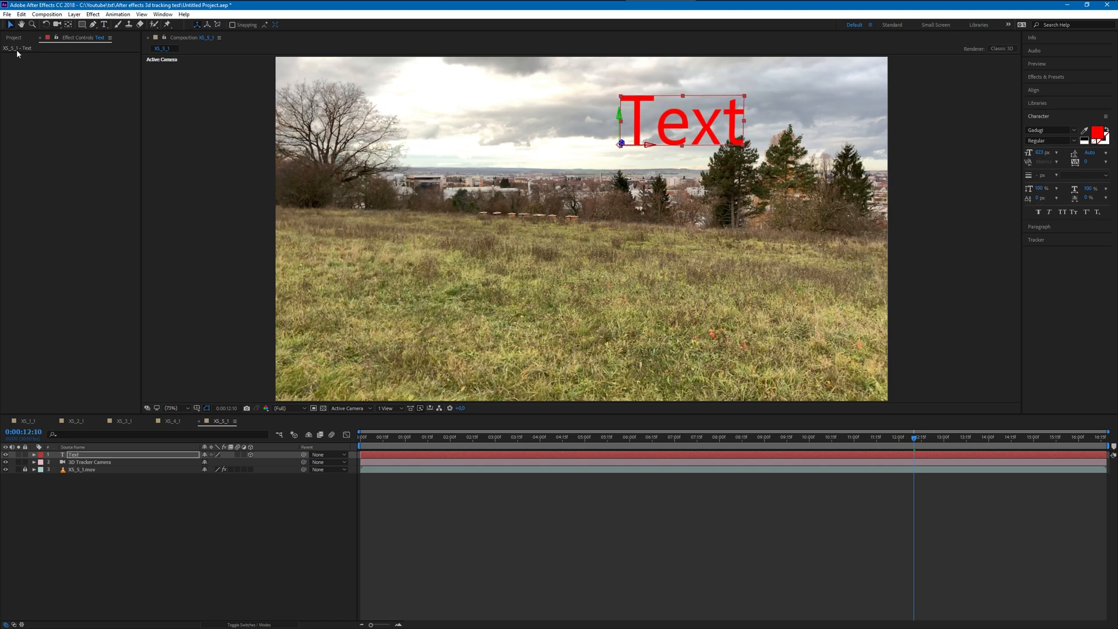
{"action": "left_click", "coordinate": [118, 456]}
{"action": "left_click_drag", "start_coordinate": [650, 147], "coordinate": [543, 137]}
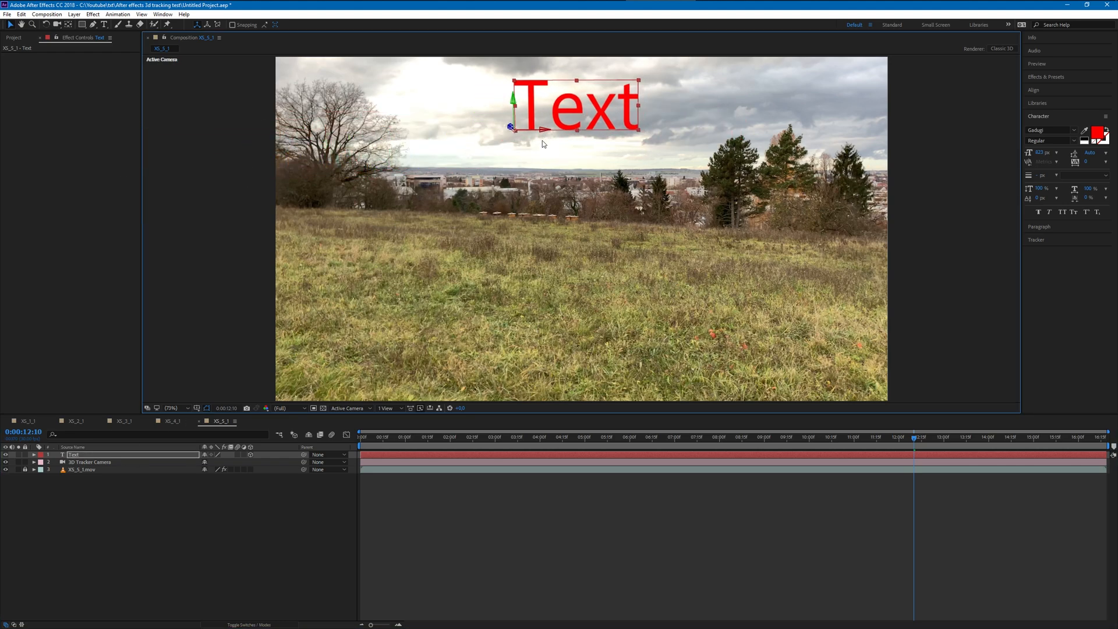
- Preview the composition from the start and check the sky text's tracking up to 0:00:03:29
{"action": "left_click_drag", "start_coordinate": [846, 447], "coordinate": [233, 488]}
{"action": "left_click", "coordinate": [233, 488]}
{"action": "key", "text": "space"}
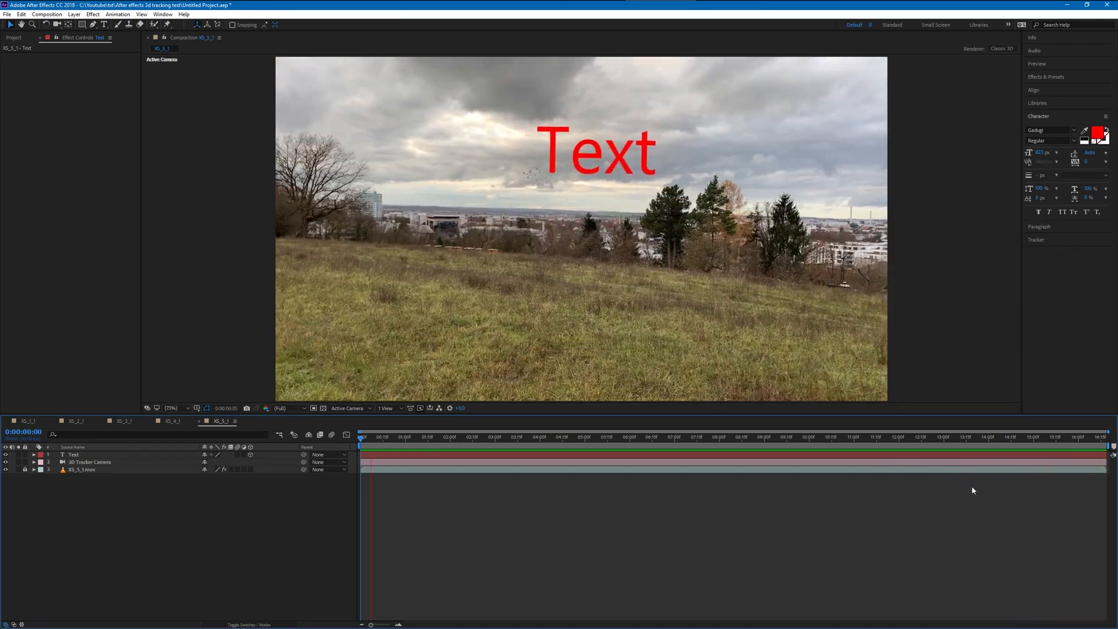
{"action": "left_click_drag", "start_coordinate": [377, 445], "coordinate": [540, 437]}
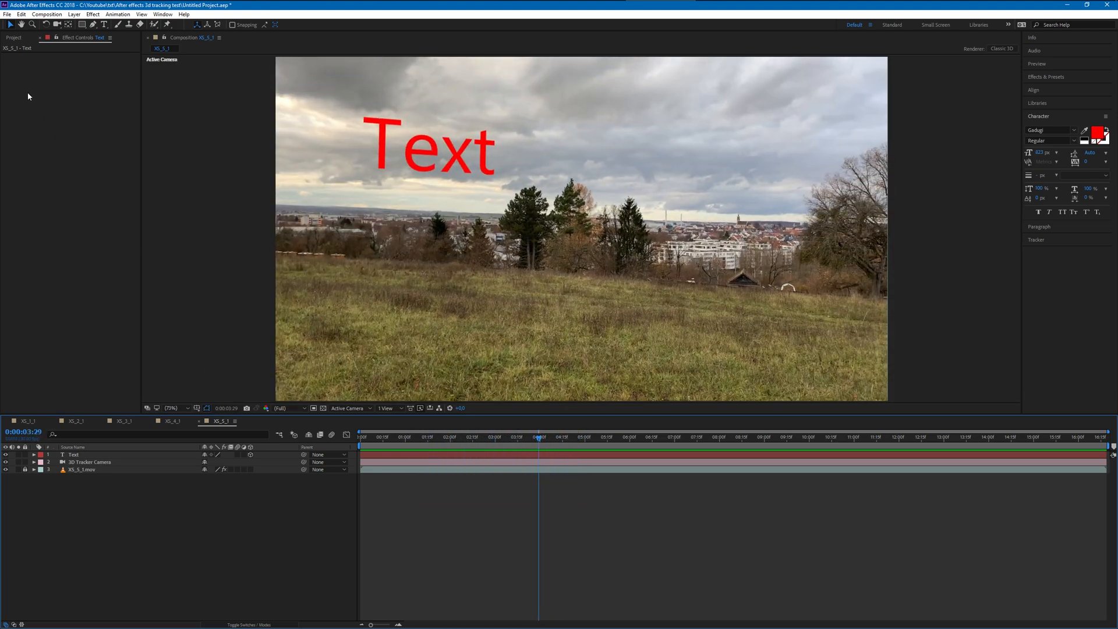
- Create a new composition from XS_6_1.mov and preview the footage, returning the playhead to the start
{"action": "left_click", "coordinate": [14, 38]}
{"action": "right_click", "coordinate": [46, 216]}
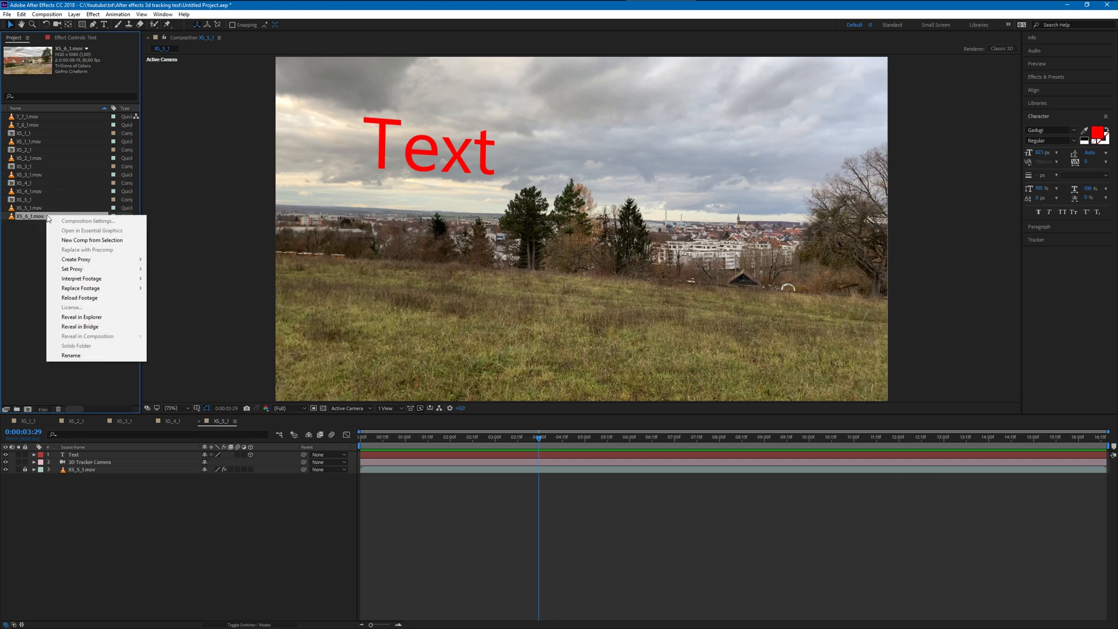
{"action": "mouse_move", "coordinate": [76, 258]}
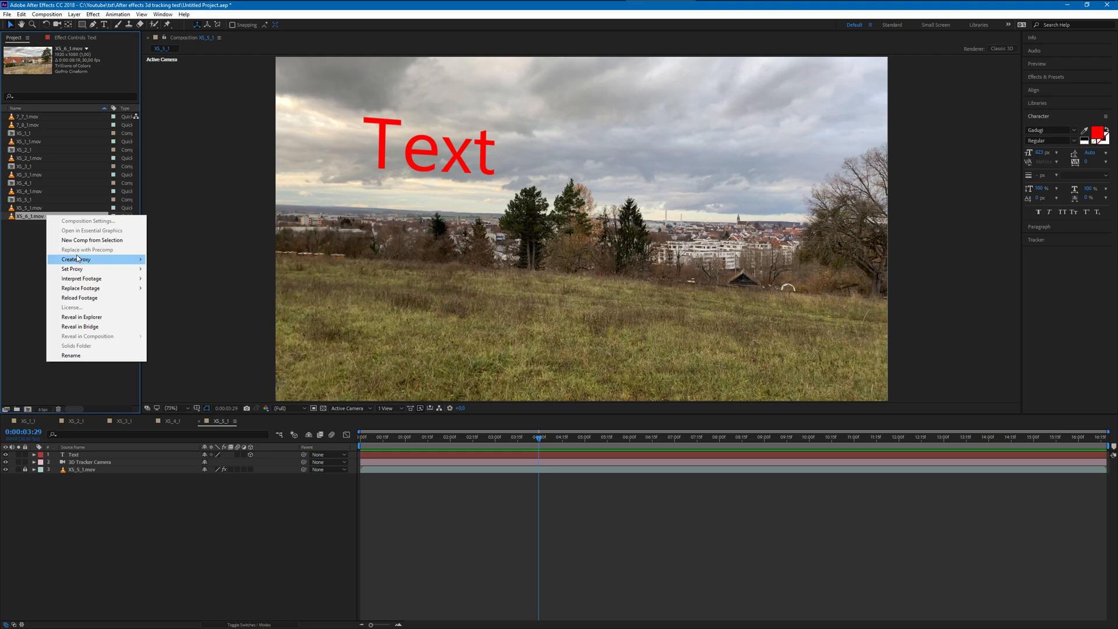
{"action": "left_click", "coordinate": [82, 241]}
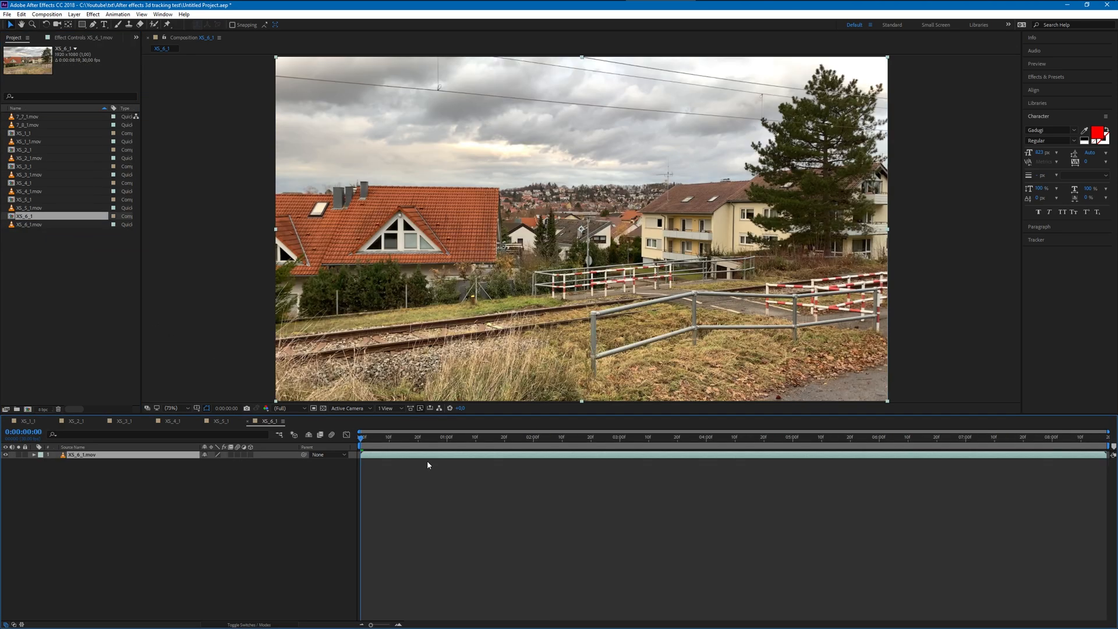
{"action": "key", "text": "space"}
{"action": "left_click_drag", "start_coordinate": [606, 456], "coordinate": [359, 457]}
- Find the 3D Camera Tracker effect with "3d ca" and apply it to the XS_6_1.mov footage
{"action": "left_click", "coordinate": [1046, 76]}
{"action": "type", "text": "3d ca"}
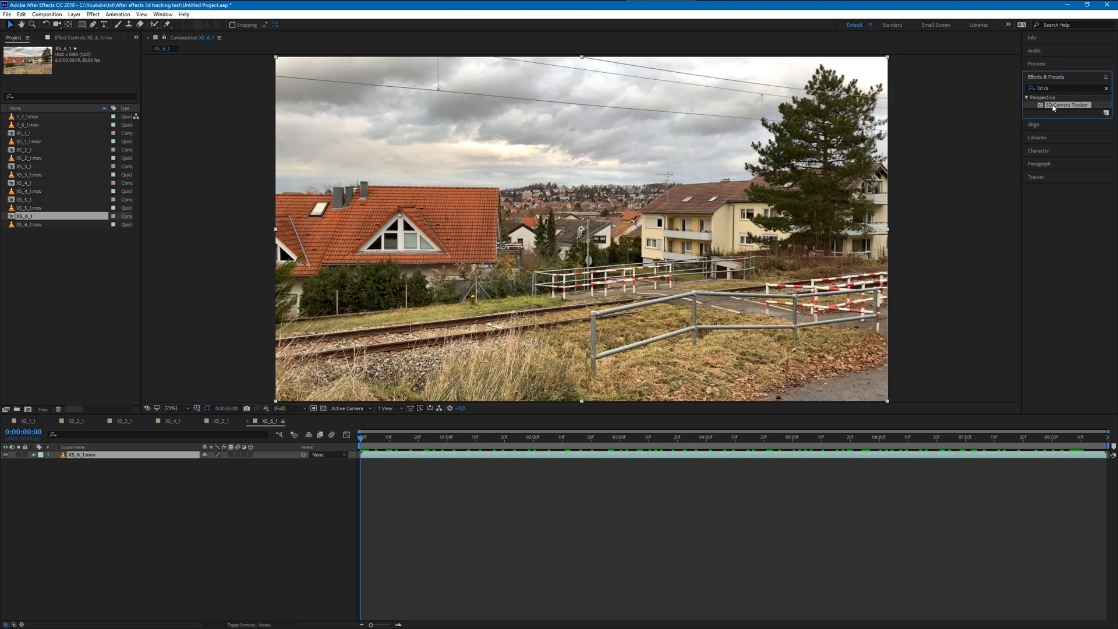
{"action": "left_click_drag", "start_coordinate": [1054, 108], "coordinate": [559, 315]}
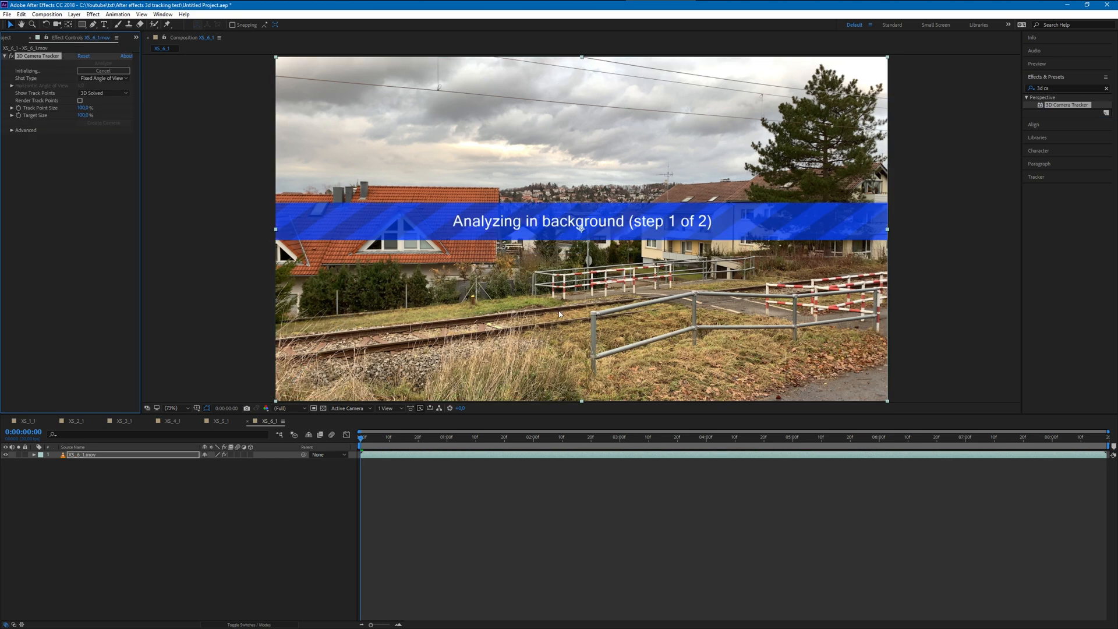
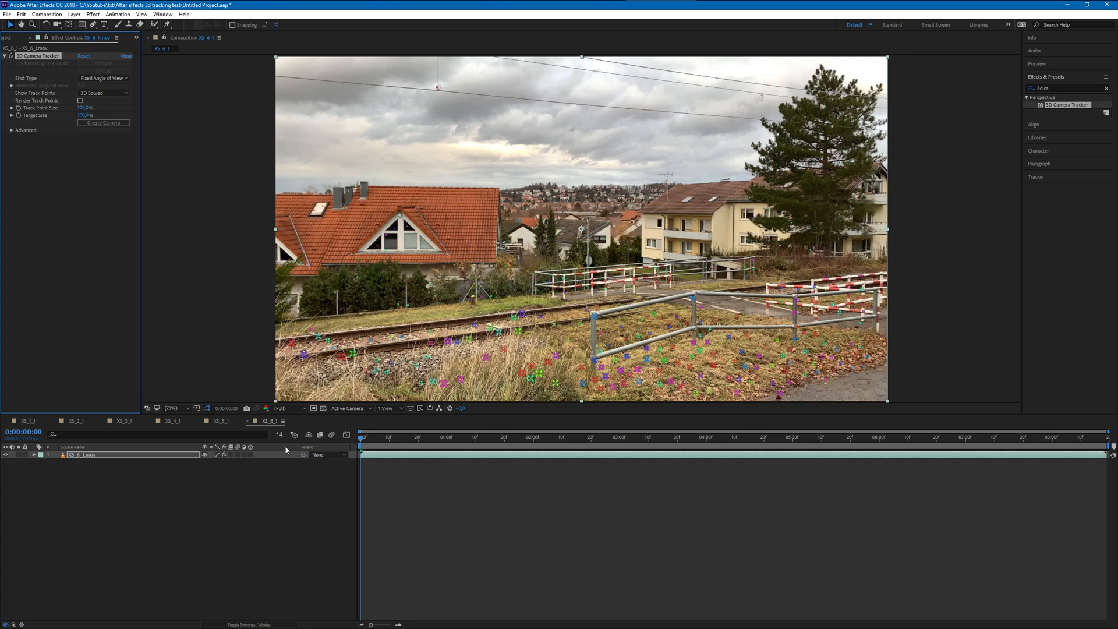
- Preview the tracked footage, move to 0:00:04:23, and enlarge the 3D Camera Tracker's track point size and target size
{"action": "key", "text": "space"}
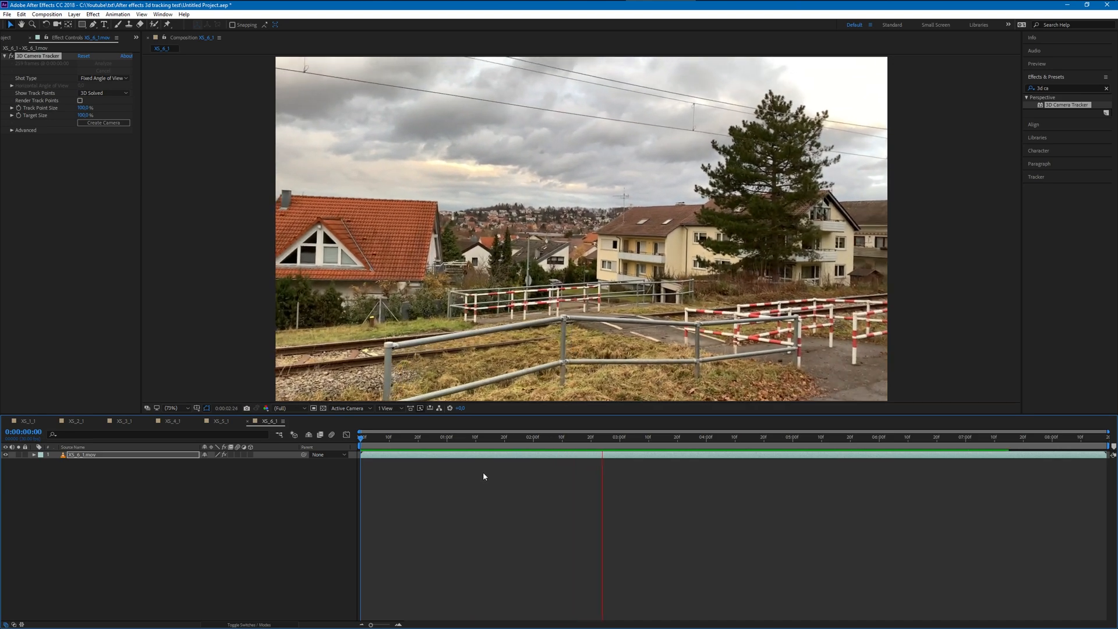
{"action": "key", "text": "space"}
{"action": "left_click_drag", "start_coordinate": [607, 440], "coordinate": [773, 453]}
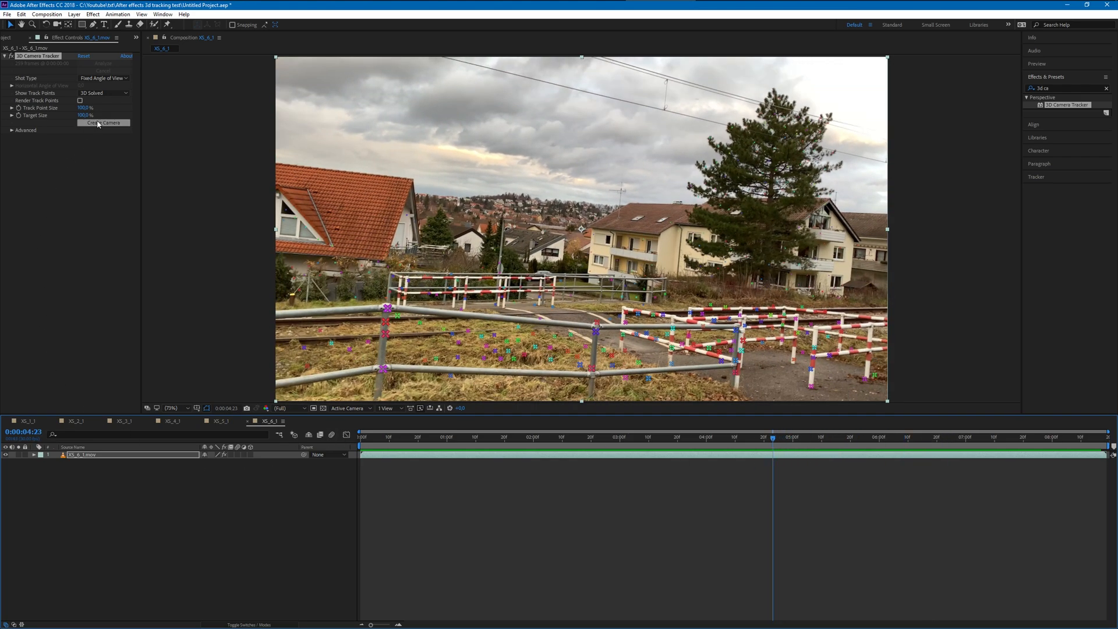
{"action": "left_click_drag", "start_coordinate": [84, 108], "coordinate": [178, 118]}
{"action": "left_click_drag", "start_coordinate": [84, 115], "coordinate": [119, 117]}
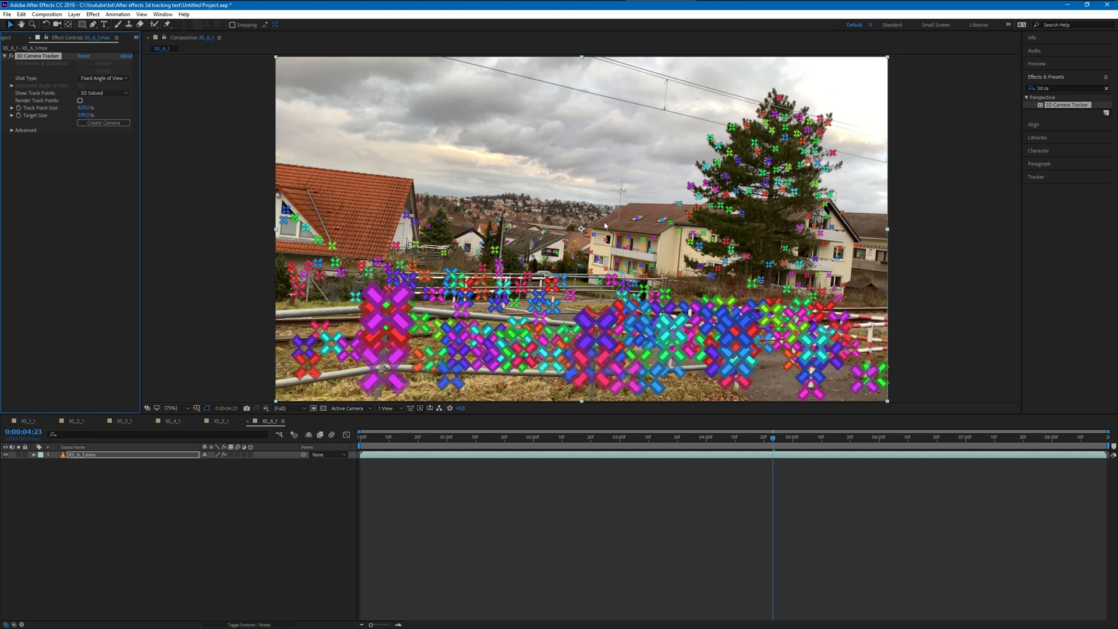
- Create a text layer and camera from the track points on the houses in the town, and lock the XS_6_1.mov layer
{"action": "left_click", "coordinate": [549, 243]}
{"action": "right_click", "coordinate": [549, 240]}
{"action": "left_click", "coordinate": [559, 244]}
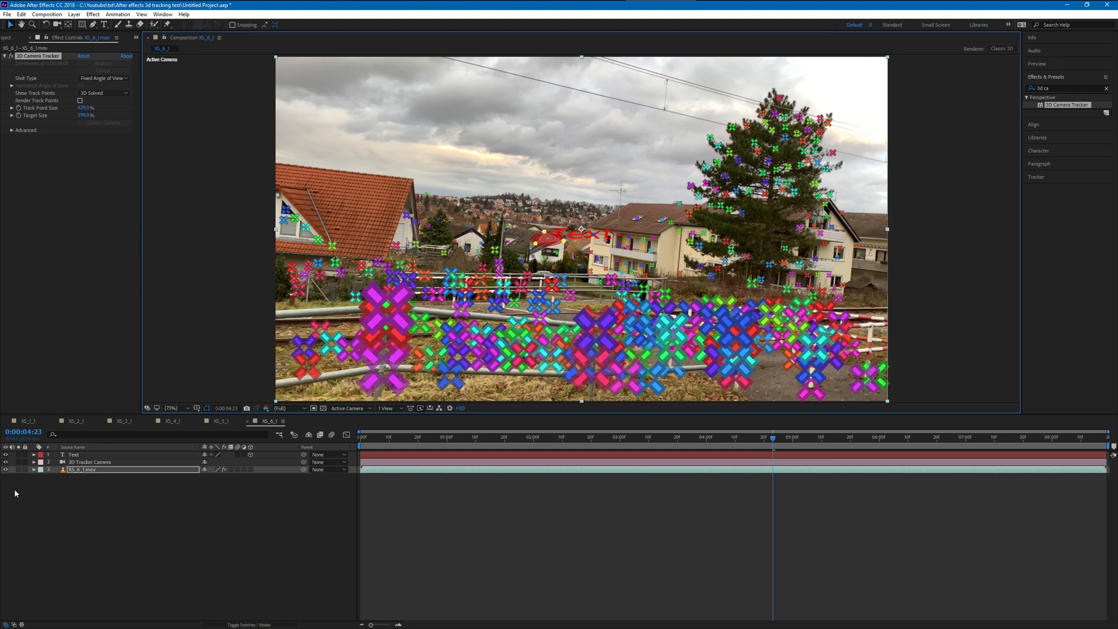
{"action": "left_click", "coordinate": [25, 470]}
- Rotate the flat-lying text layer in 3D so it stands upright and faces the camera
{"action": "left_click", "coordinate": [117, 455]}
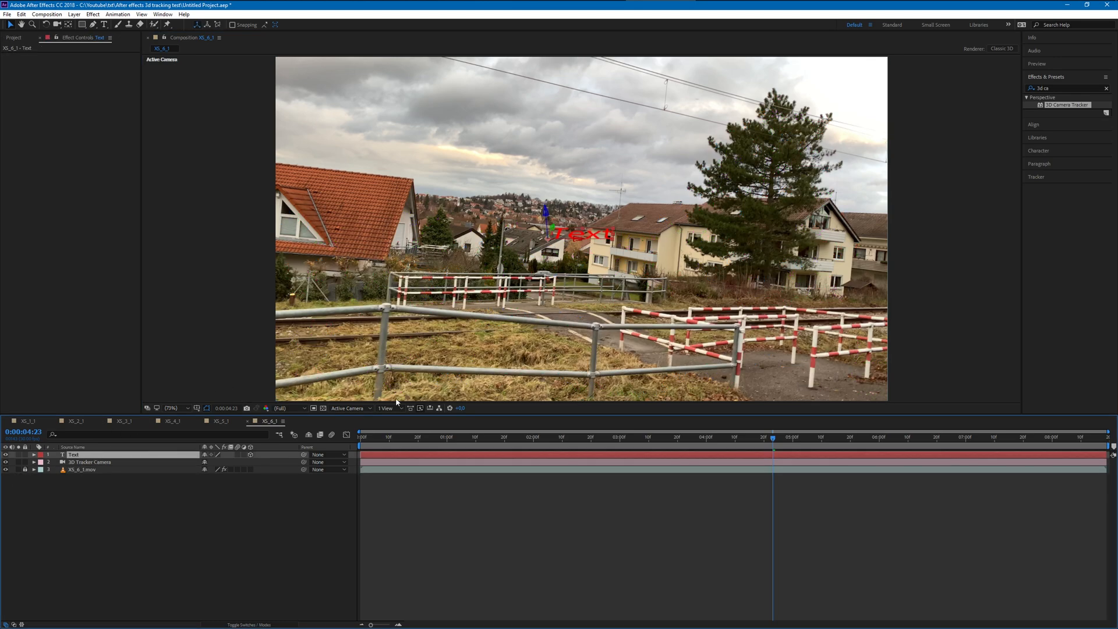
{"action": "left_click", "coordinate": [46, 25]}
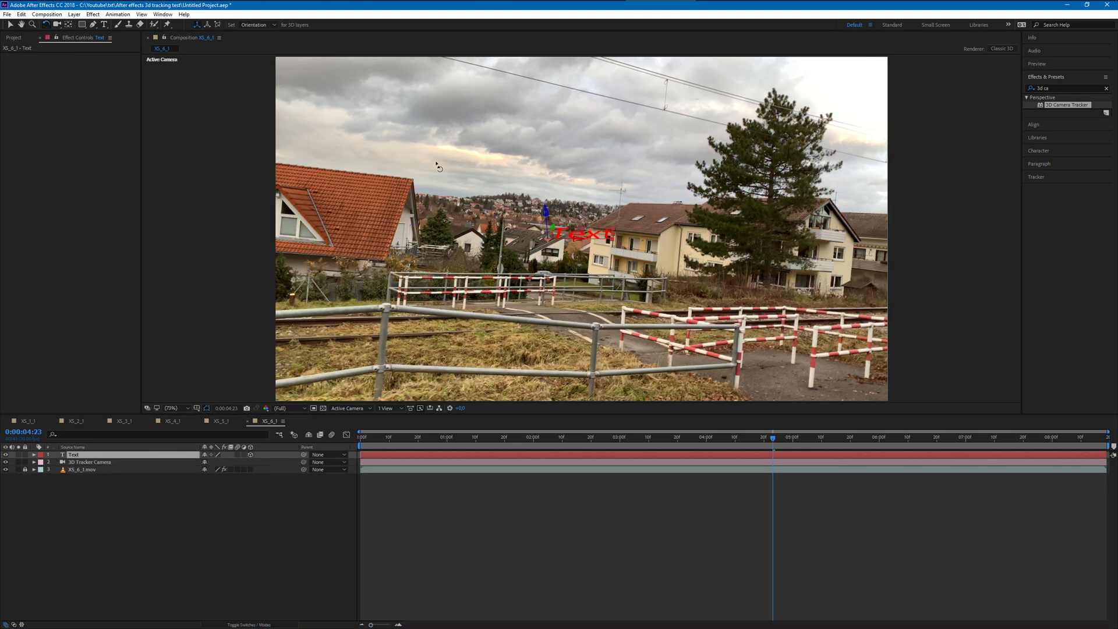
{"action": "left_click", "coordinate": [576, 251]}
{"action": "left_click", "coordinate": [571, 248]}
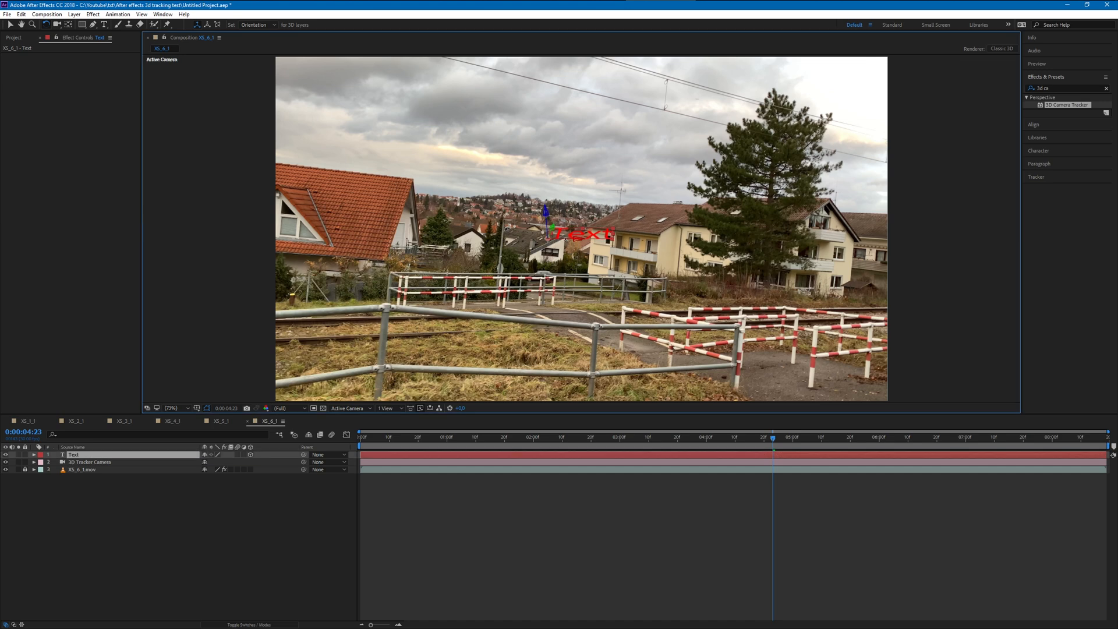
{"action": "left_click_drag", "start_coordinate": [564, 238], "coordinate": [561, 256]}
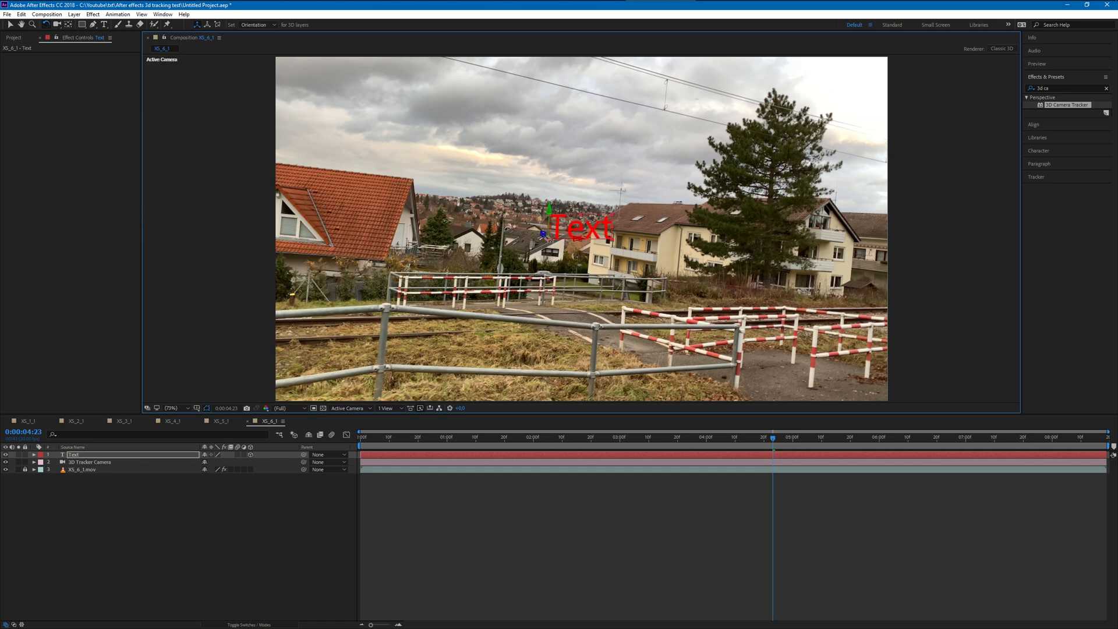
{"action": "left_click_drag", "start_coordinate": [549, 216], "coordinate": [541, 239]}
- Move the text up and left over the distant town skyline and enlarge its font size by about half
{"action": "left_click", "coordinate": [10, 24]}
{"action": "left_click_drag", "start_coordinate": [579, 241], "coordinate": [511, 200]}
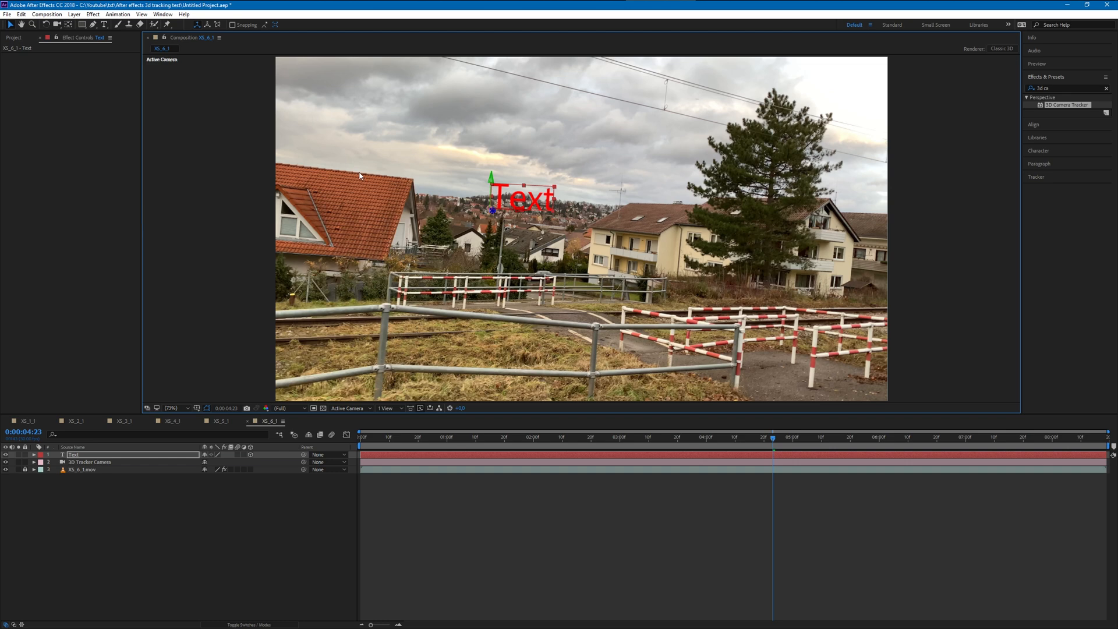
{"action": "double_click", "coordinate": [514, 200]}
{"action": "left_click_drag", "start_coordinate": [1043, 154], "coordinate": [1043, 154]}
{"action": "left_click_drag", "start_coordinate": [1116, 153], "coordinate": [1117, 154]}
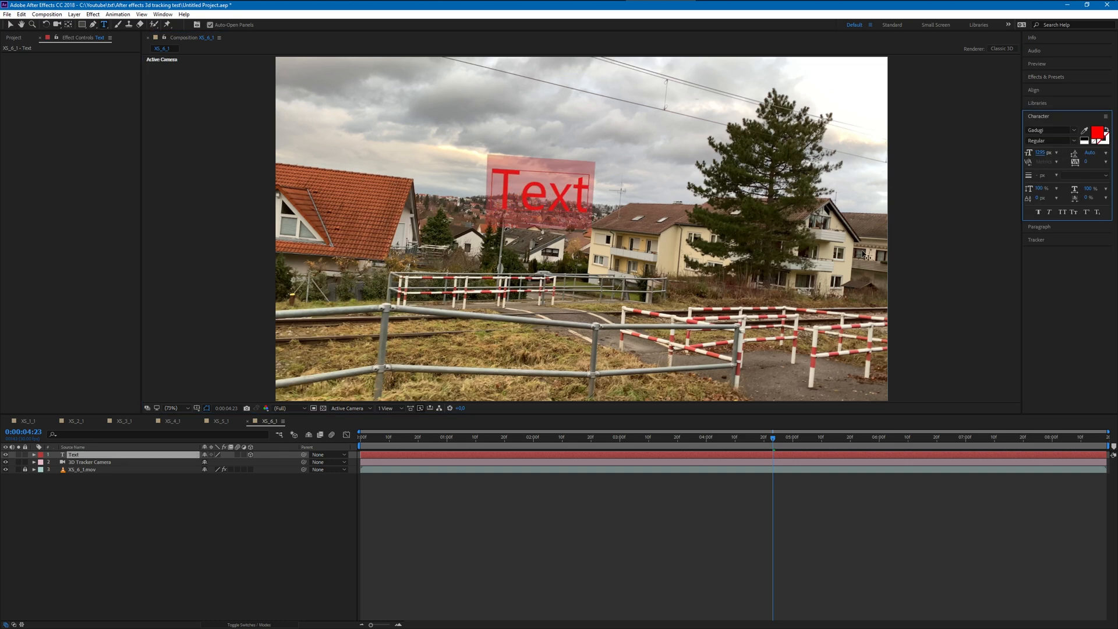
- Preview the skyline text's tracking from the start of the composition and return the playhead to the start
{"action": "left_click_drag", "start_coordinate": [773, 438], "coordinate": [352, 446]}
{"action": "key", "text": "space"}
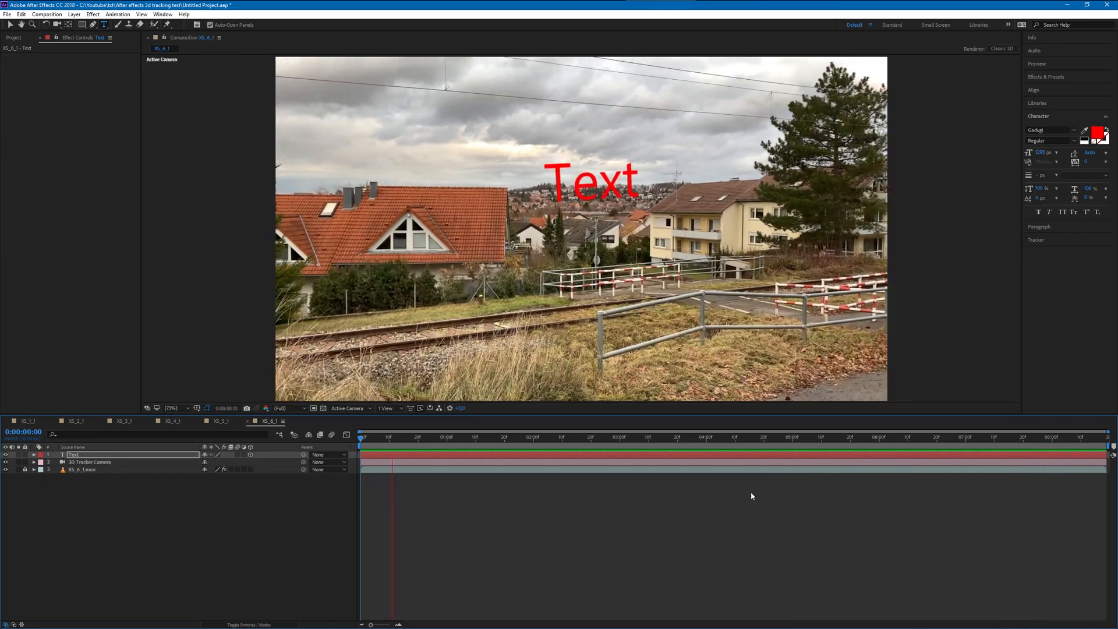
{"action": "left_click", "coordinate": [744, 437]}
{"action": "left_click_drag", "start_coordinate": [763, 434], "coordinate": [329, 436]}
- Create a new composition from 7_7_1.mov and preview the street footage, leaving the playhead at 0:00:02:00
{"action": "left_click", "coordinate": [17, 38]}
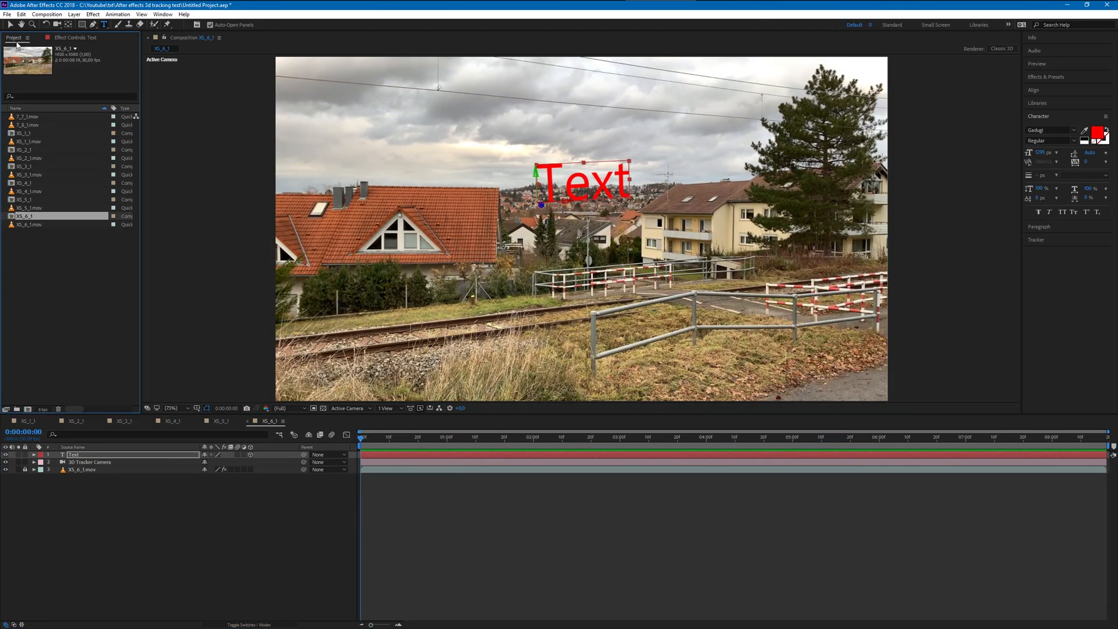
{"action": "left_click", "coordinate": [26, 121]}
{"action": "right_click", "coordinate": [25, 119]}
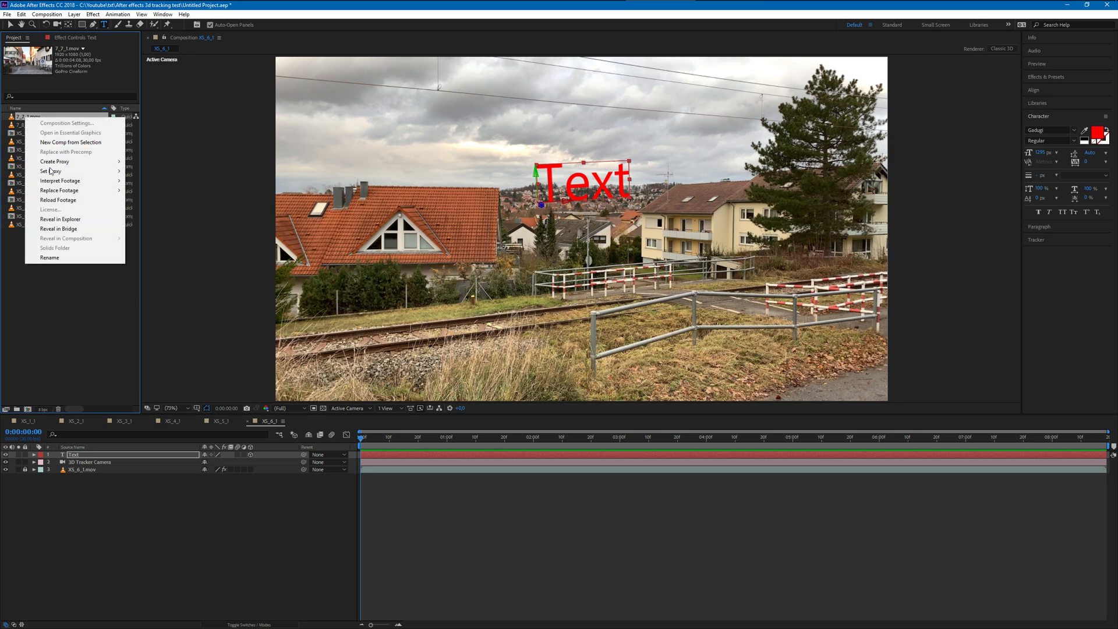
{"action": "mouse_move", "coordinate": [61, 191]}
{"action": "left_click", "coordinate": [70, 142]}
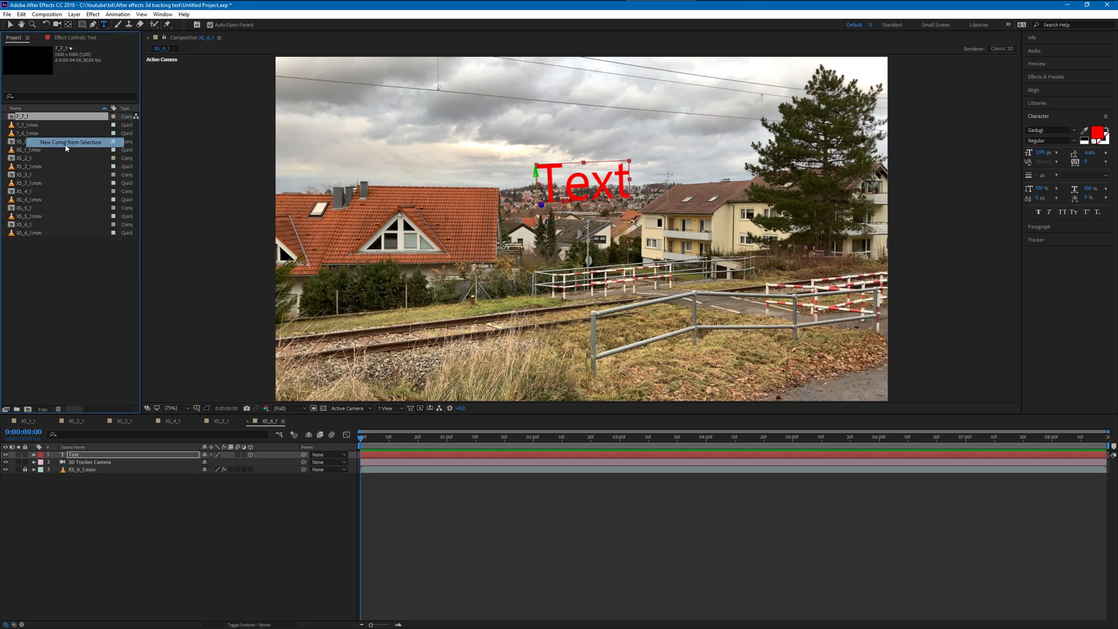
{"action": "left_click_drag", "start_coordinate": [362, 441], "coordinate": [968, 400]}
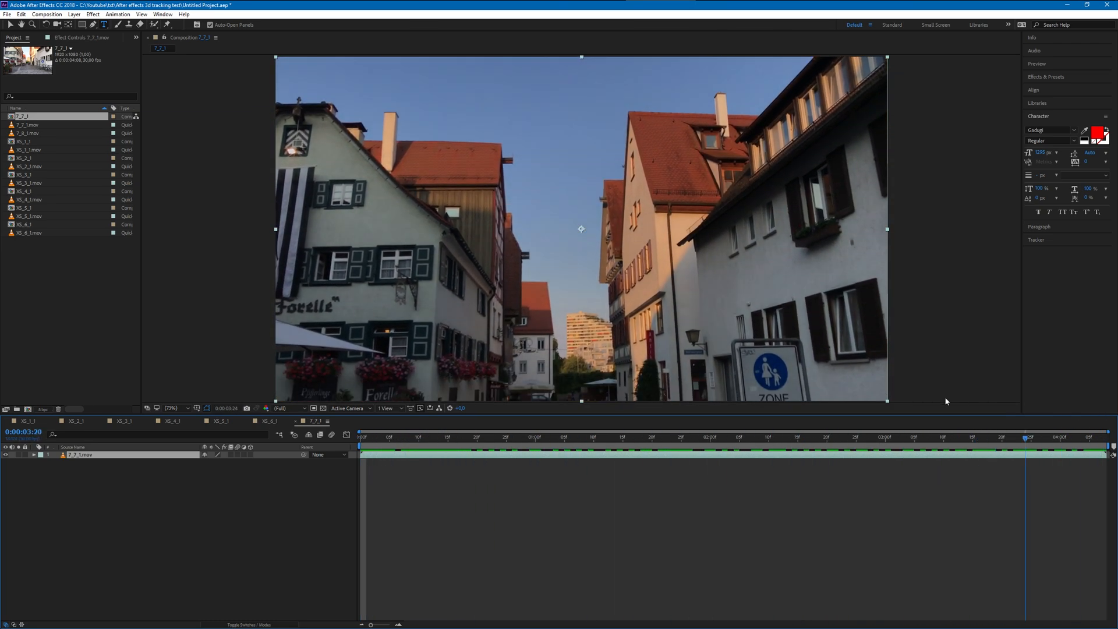
{"action": "key", "text": "space"}
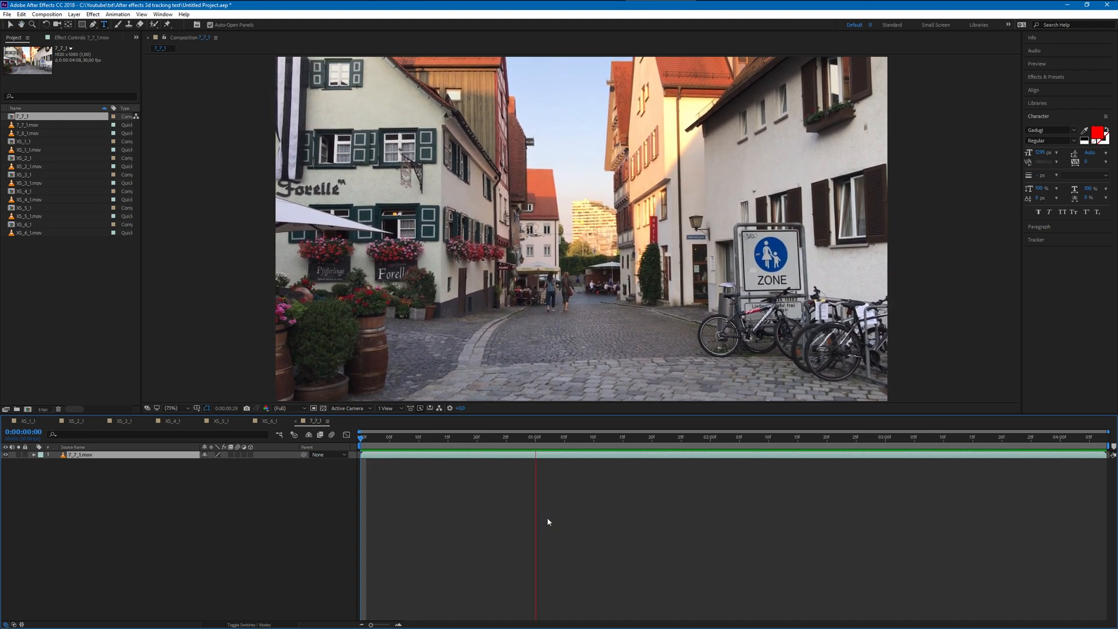
{"action": "key", "text": "space"}
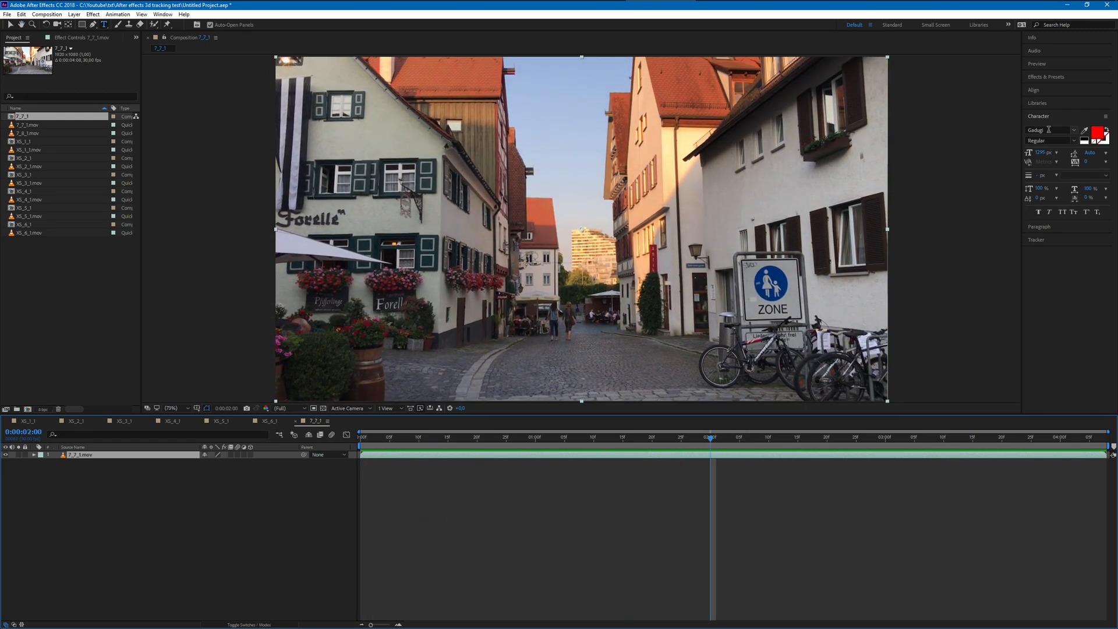
- Apply the 3D Camera Tracker to 7_7_1.mov and review the track points along the clip, stopping at 0:00:01:21
{"action": "left_click", "coordinate": [1047, 78]}
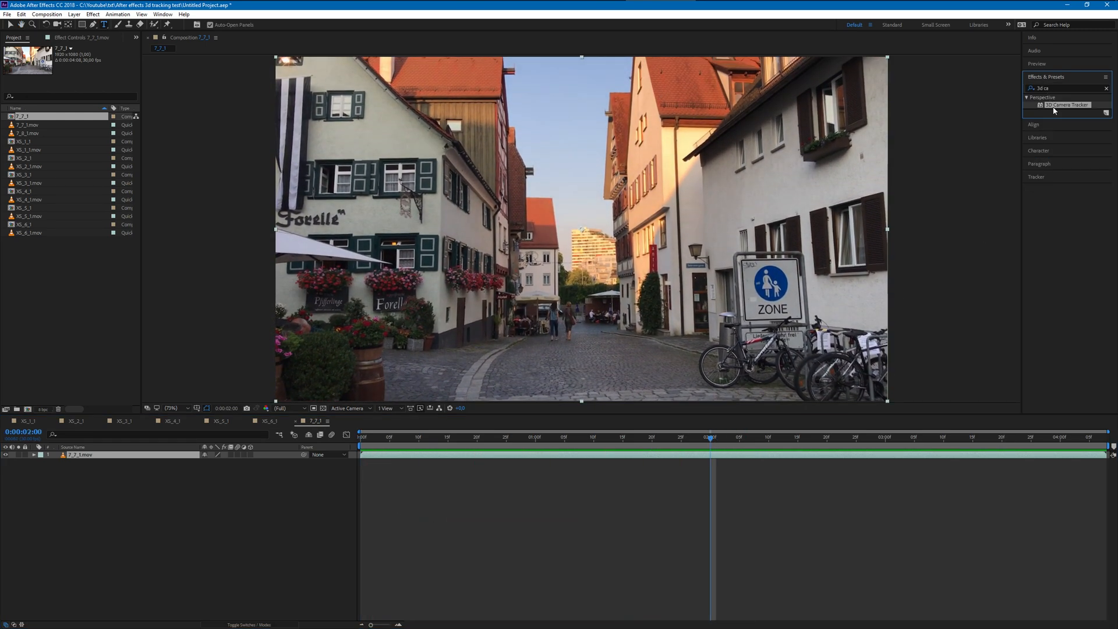
{"action": "double_click", "coordinate": [1054, 110]}
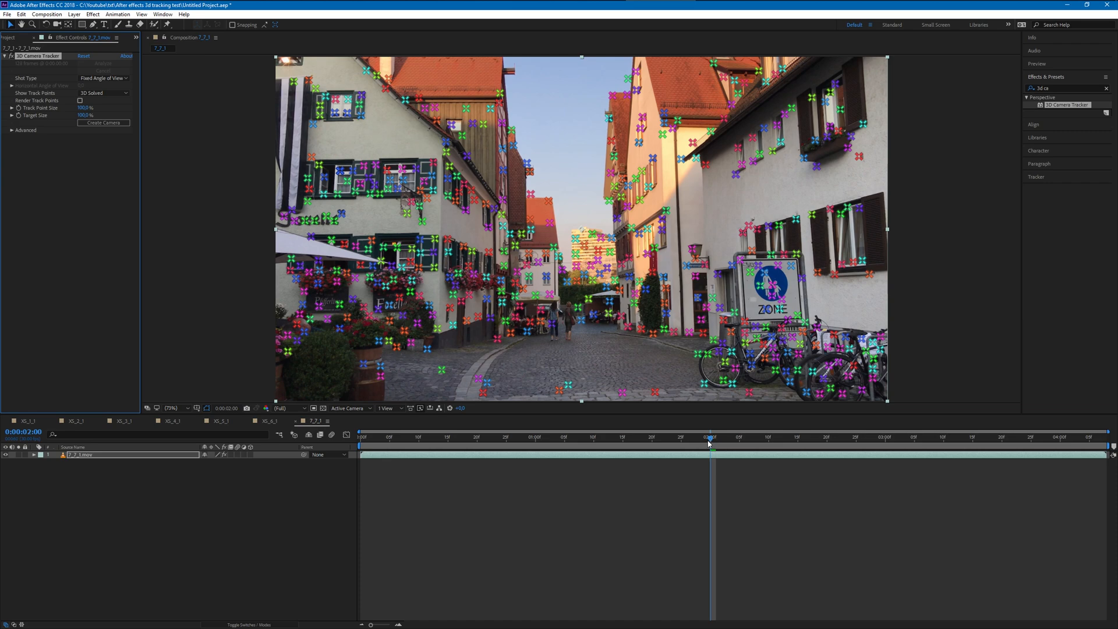
{"action": "left_click_drag", "start_coordinate": [711, 439], "coordinate": [333, 452]}
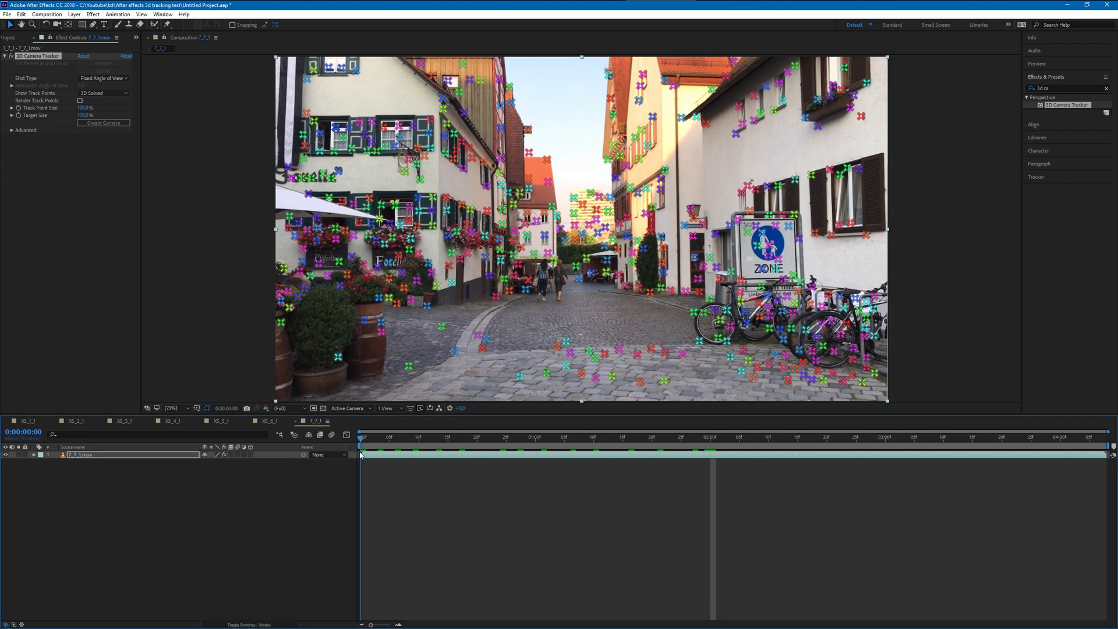
{"action": "key", "text": "space"}
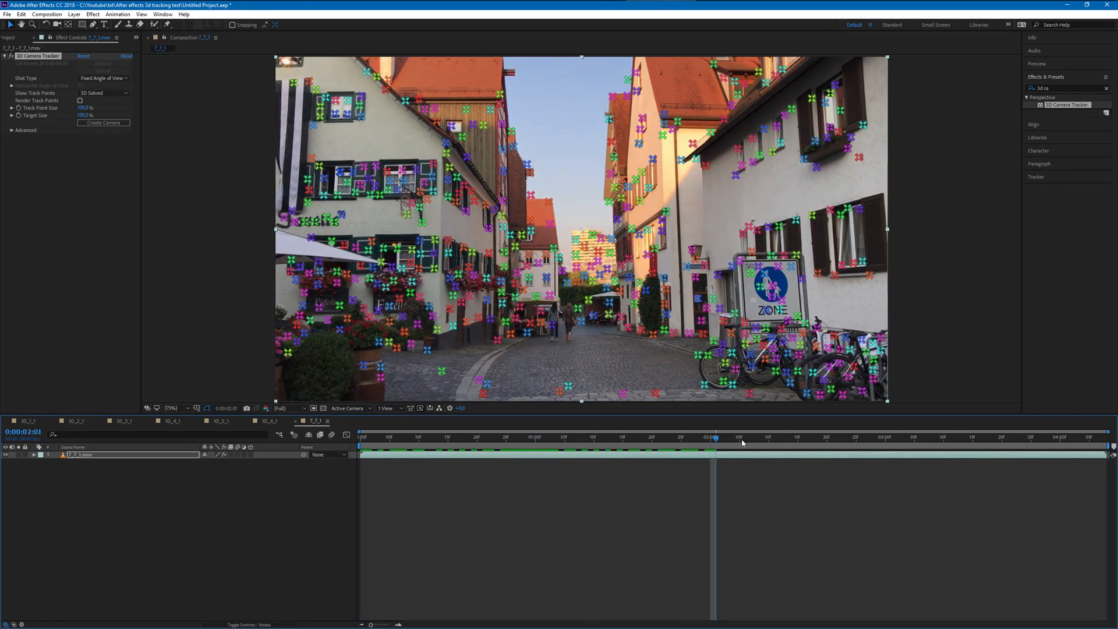
{"action": "left_click_drag", "start_coordinate": [1101, 438], "coordinate": [659, 438]}
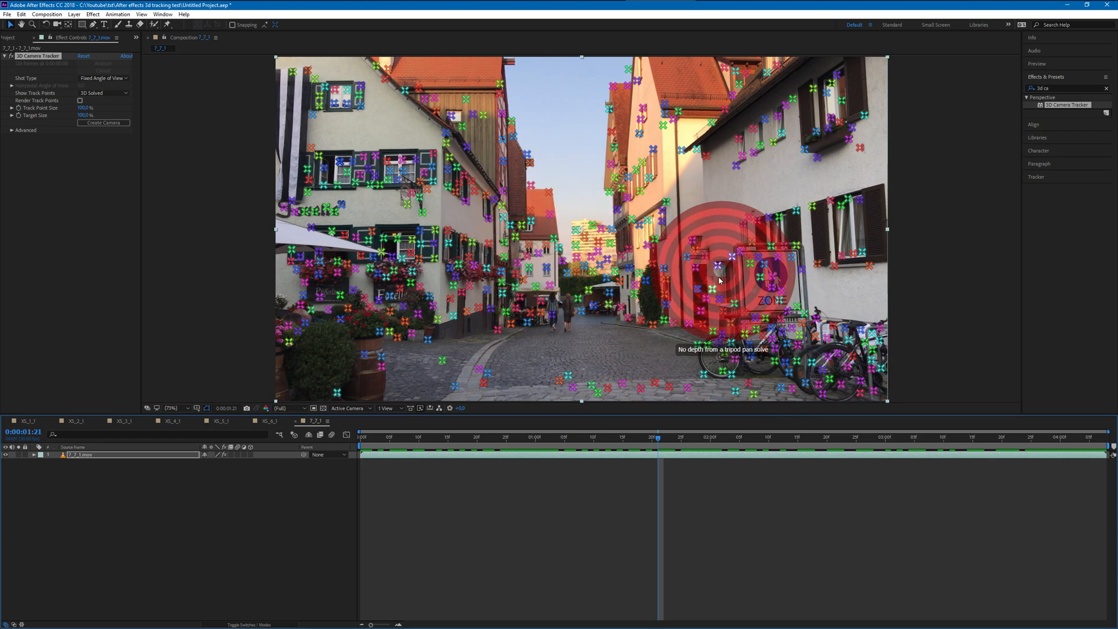
- Create a text layer and camera from the track points at the far end of the street, and lock the 7_7_1.mov layer
{"action": "left_click", "coordinate": [566, 229]}
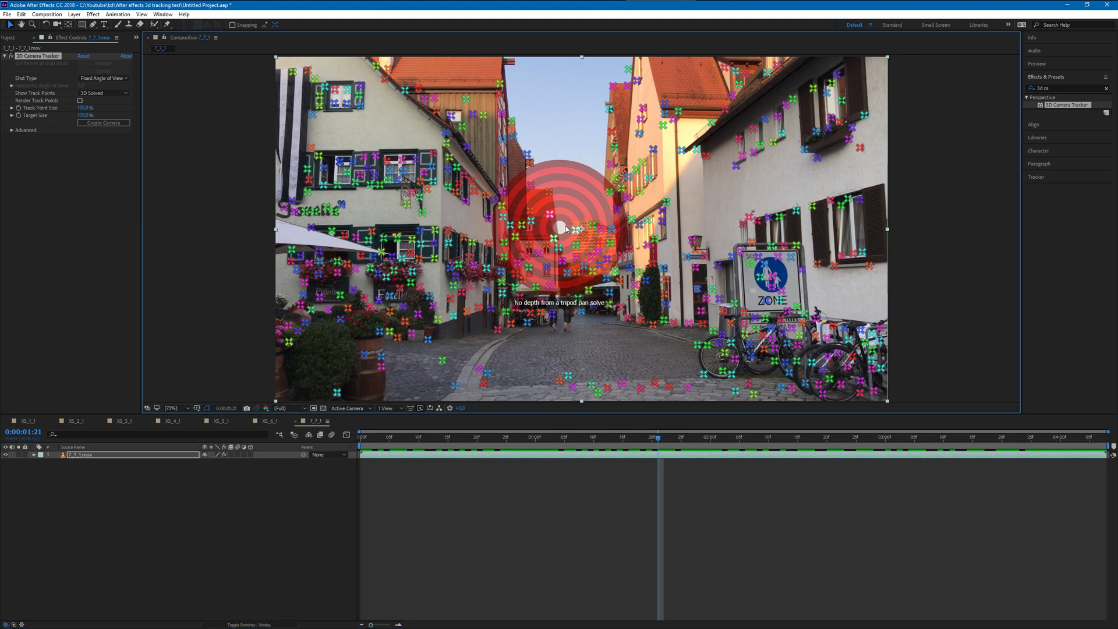
{"action": "right_click", "coordinate": [566, 228]}
{"action": "left_click", "coordinate": [608, 231]}
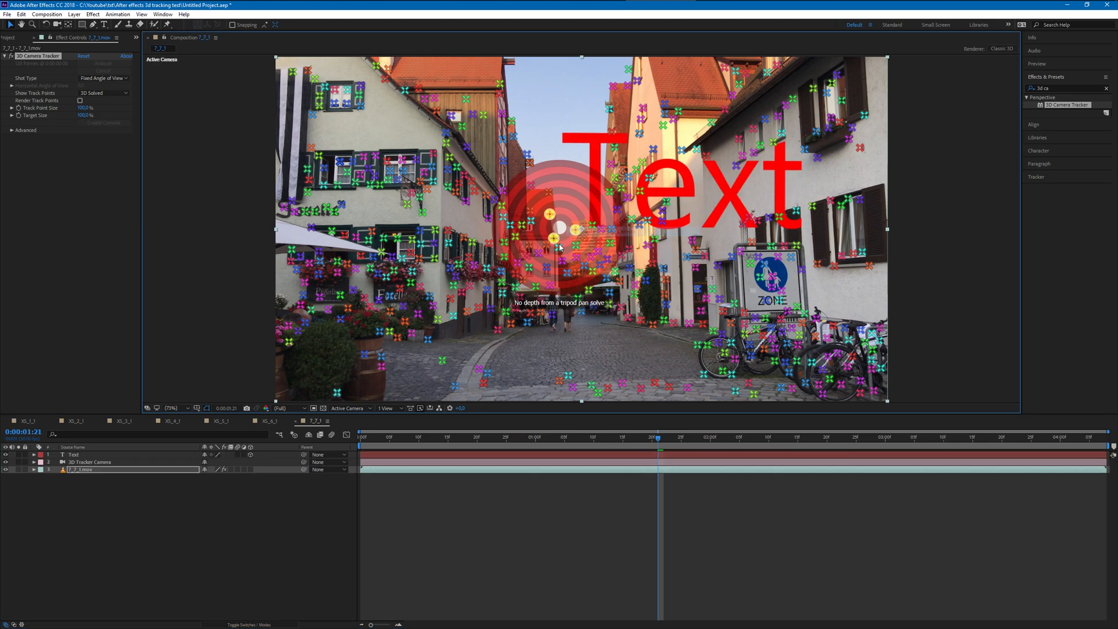
{"action": "left_click", "coordinate": [25, 469]}
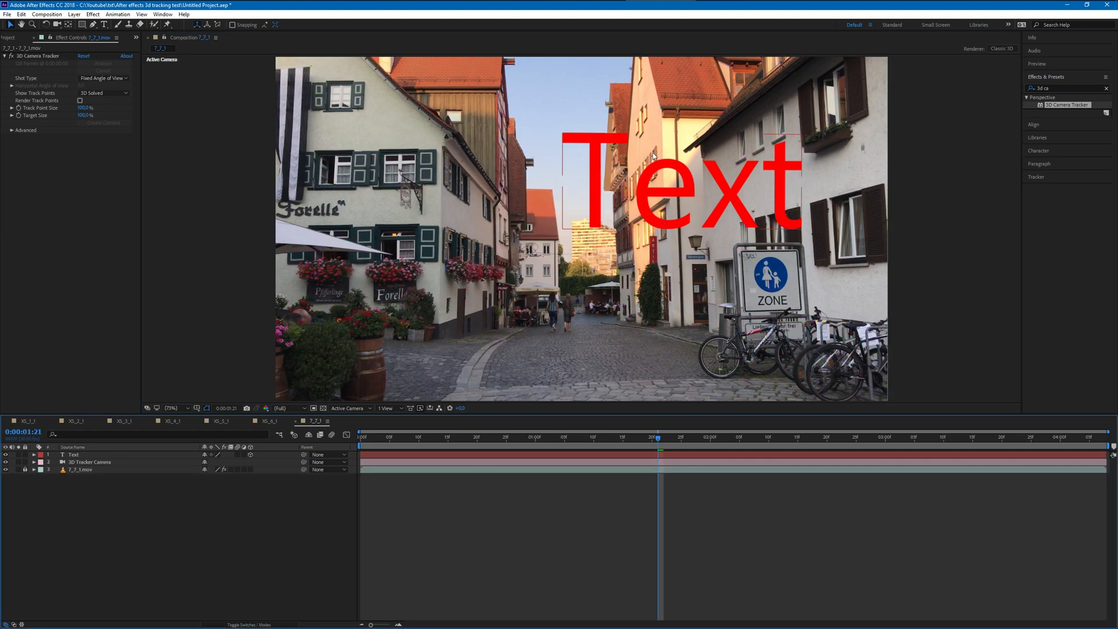
- Reduce the text's font size to about 60 percent and center it over the gap between the street's houses
{"action": "left_click_drag", "start_coordinate": [655, 188], "coordinate": [518, 184]}
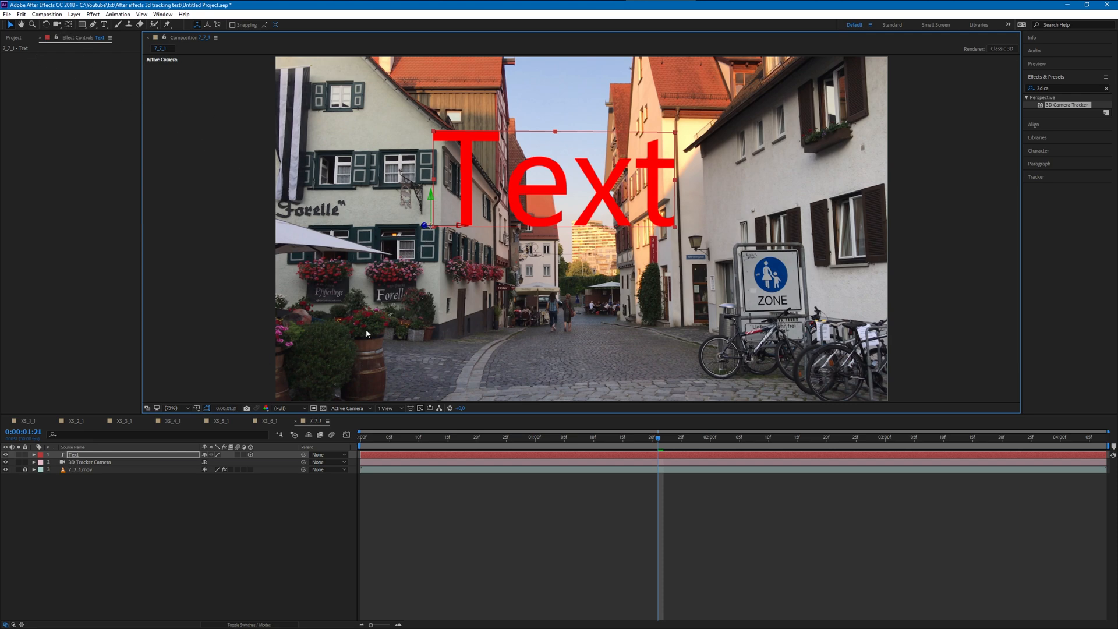
{"action": "key", "text": "ctrl+t"}
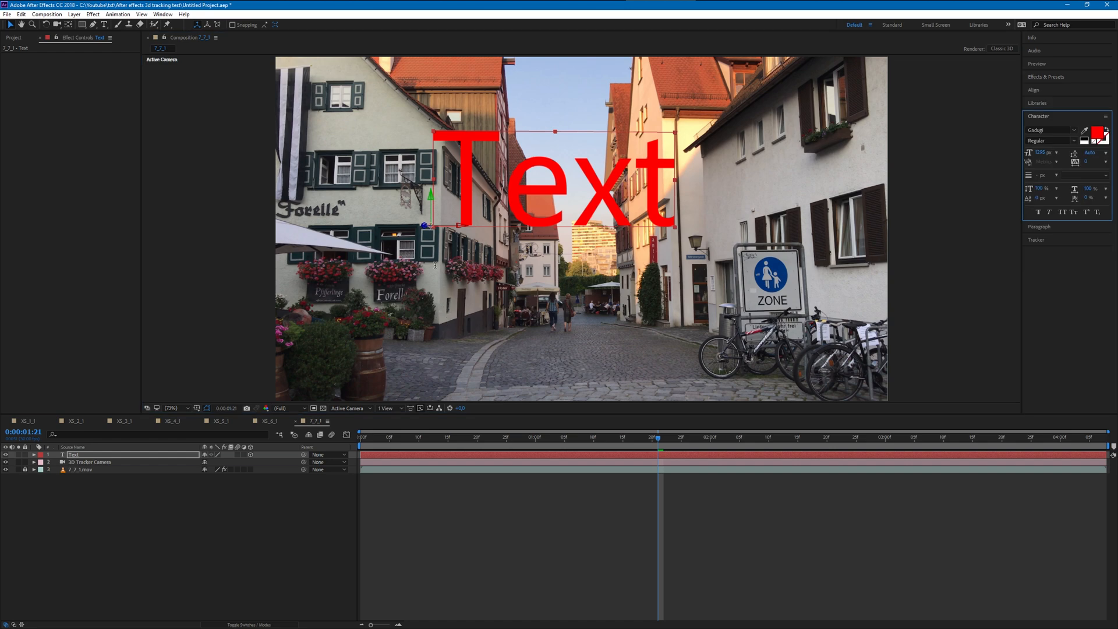
{"action": "mouse_move", "coordinate": [452, 194]}
{"action": "left_mouse_down"}
{"action": "mouse_move", "coordinate": [486, 190]}
{"action": "mouse_move", "coordinate": [467, 194]}
{"action": "left_mouse_up"}
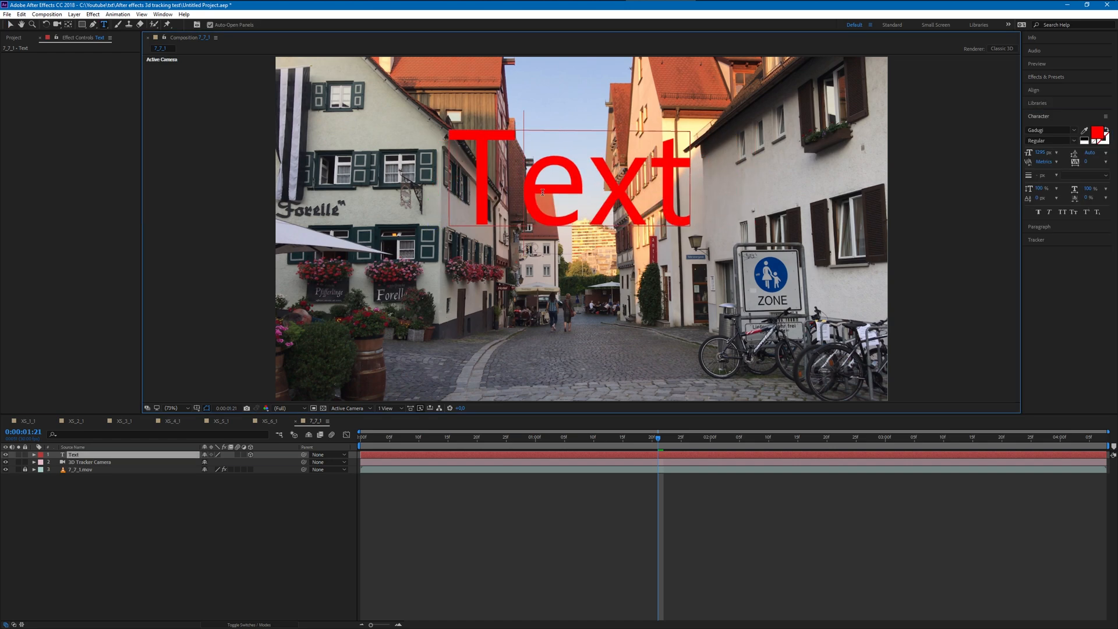
{"action": "double_click", "coordinate": [542, 193]}
{"action": "left_click_drag", "start_coordinate": [1043, 153], "coordinate": [741, 175]}
{"action": "left_click_drag", "start_coordinate": [472, 304], "coordinate": [512, 303]}
{"action": "left_click", "coordinate": [472, 501]}
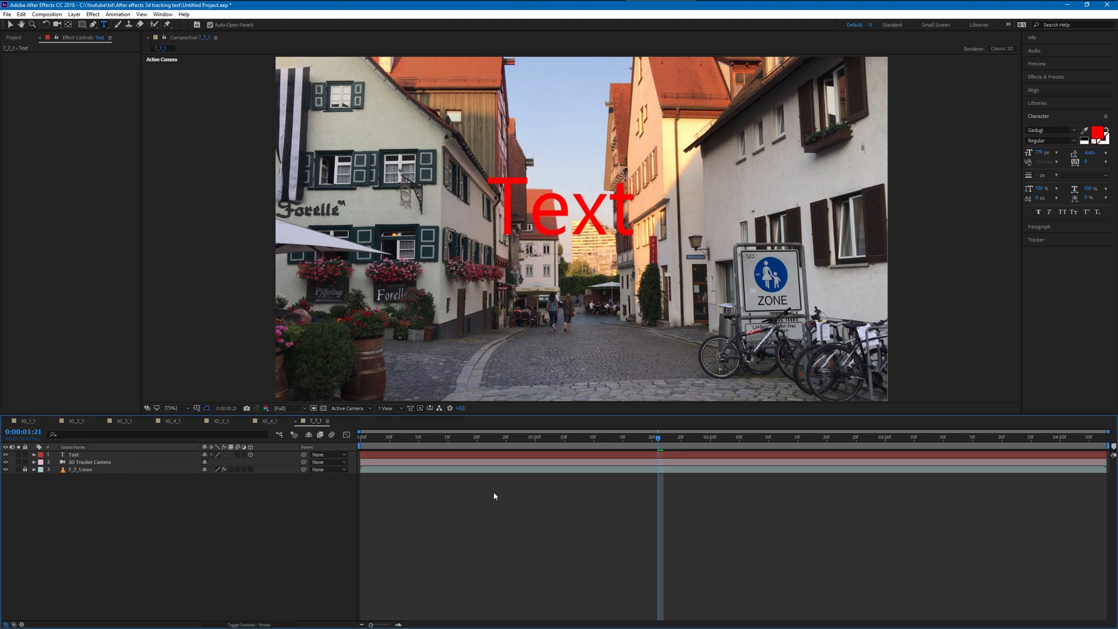
- Preview the street text's tracking from the start of the composition, leaving the playhead at 0:00:01:08
{"action": "left_click_drag", "start_coordinate": [601, 447], "coordinate": [247, 435]}
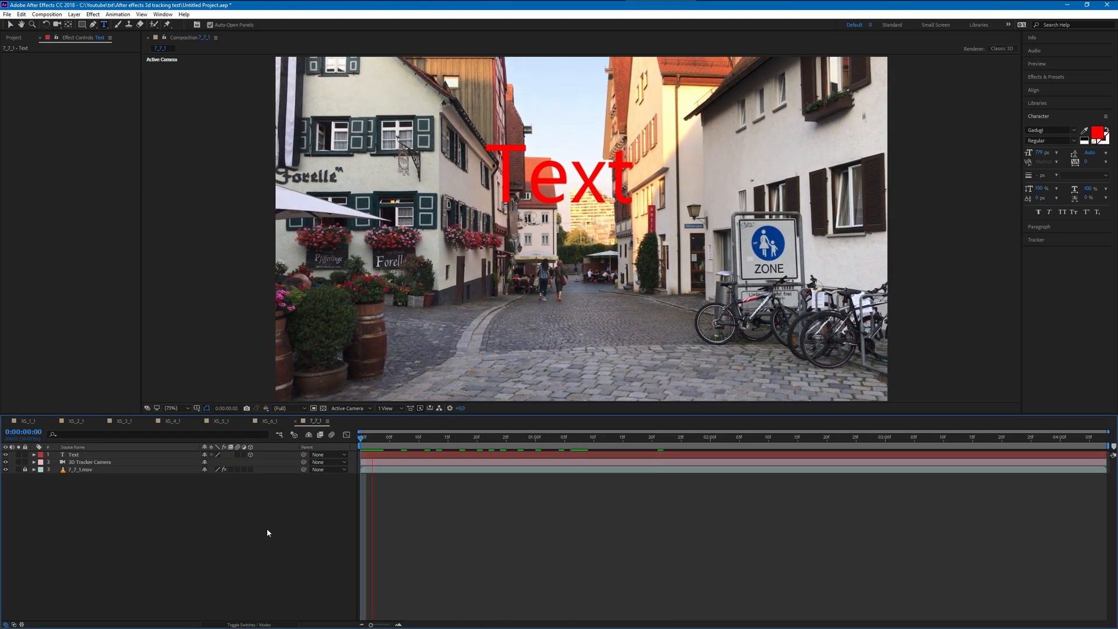
{"action": "key", "text": "space"}
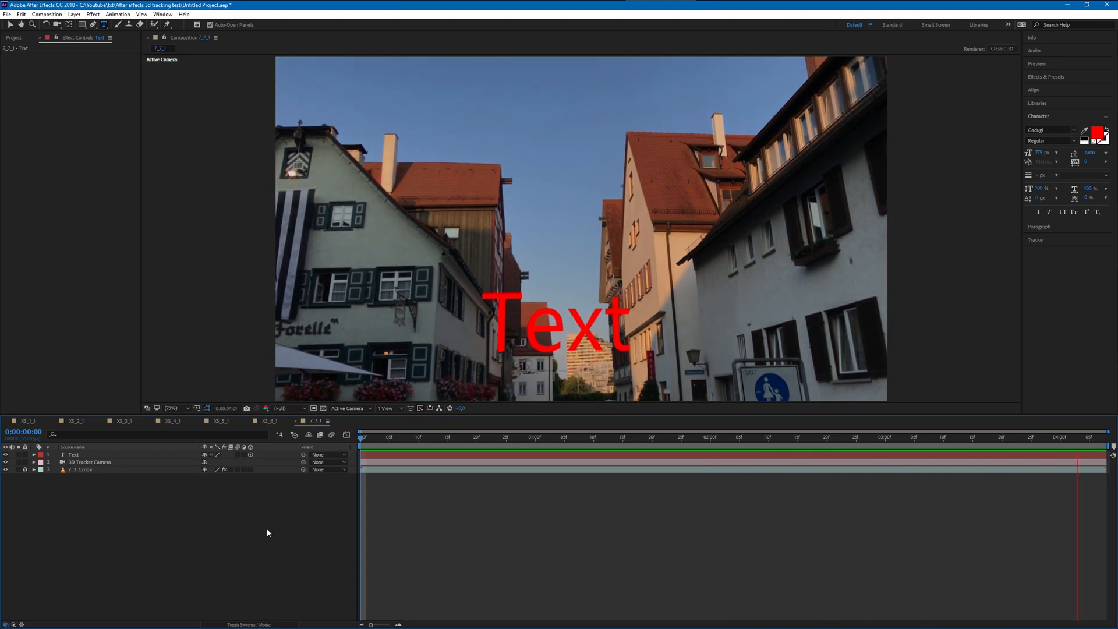
{"action": "left_click_drag", "start_coordinate": [420, 437], "coordinate": [309, 502]}
{"action": "key", "text": "space"}
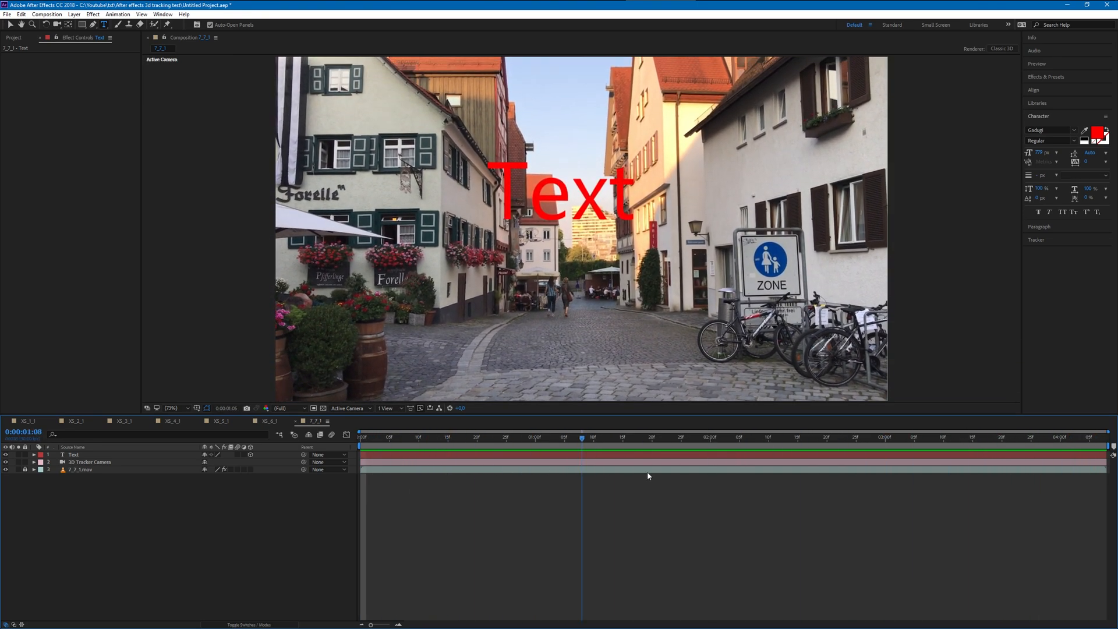
{"action": "left_click_drag", "start_coordinate": [786, 439], "coordinate": [580, 462]}
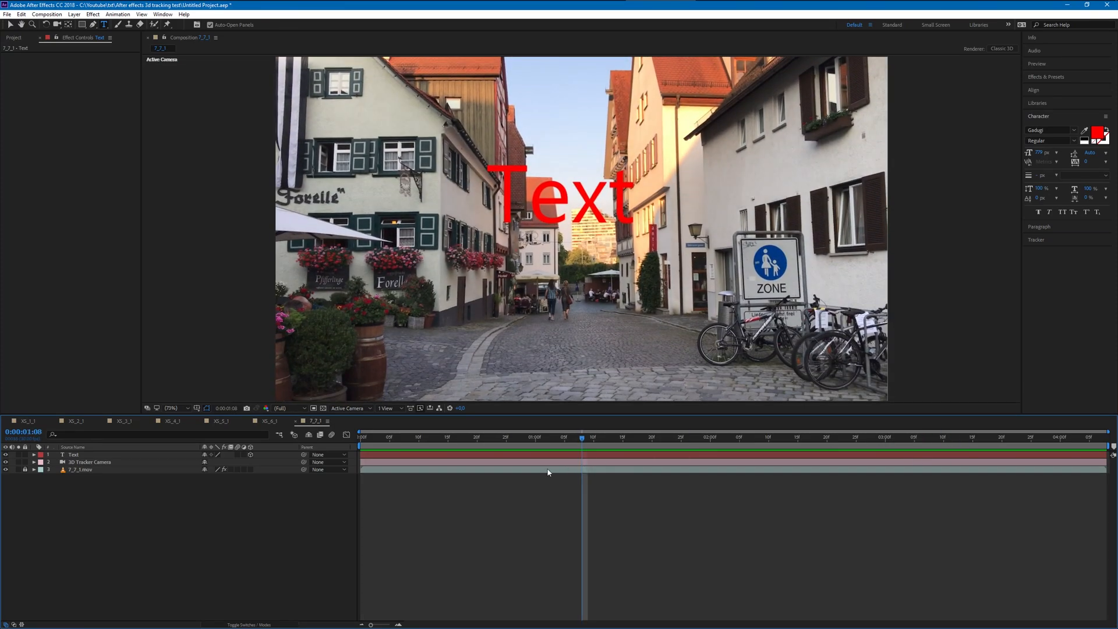
- Create a new composition from the 7_8_1.mov footage in the project
{"action": "left_click", "coordinate": [24, 130]}
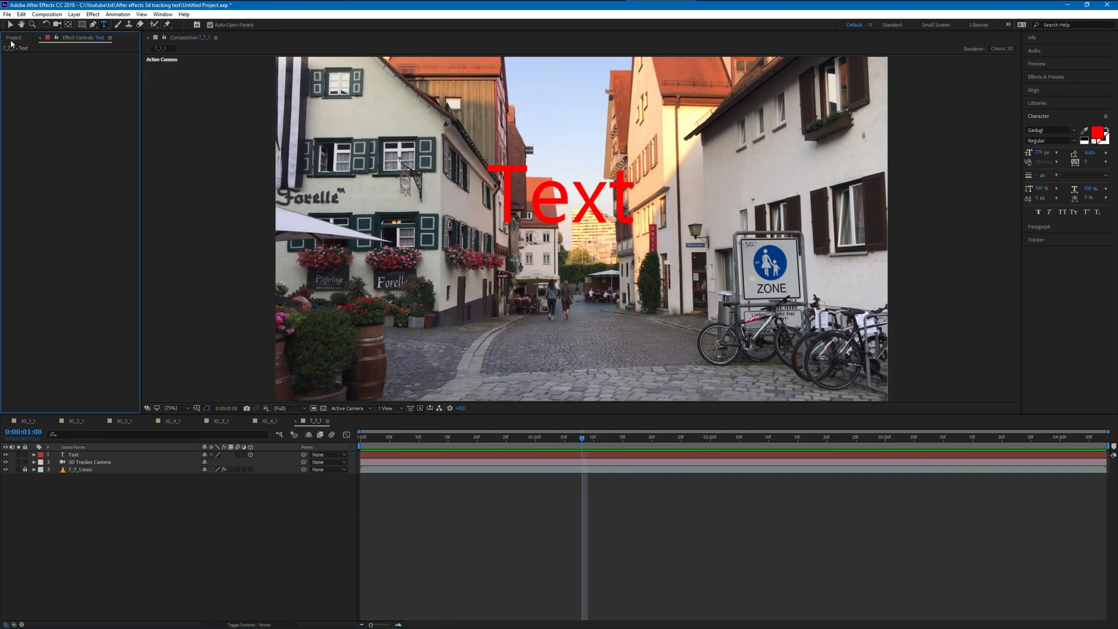
{"action": "left_click", "coordinate": [13, 37]}
{"action": "right_click", "coordinate": [26, 132]}
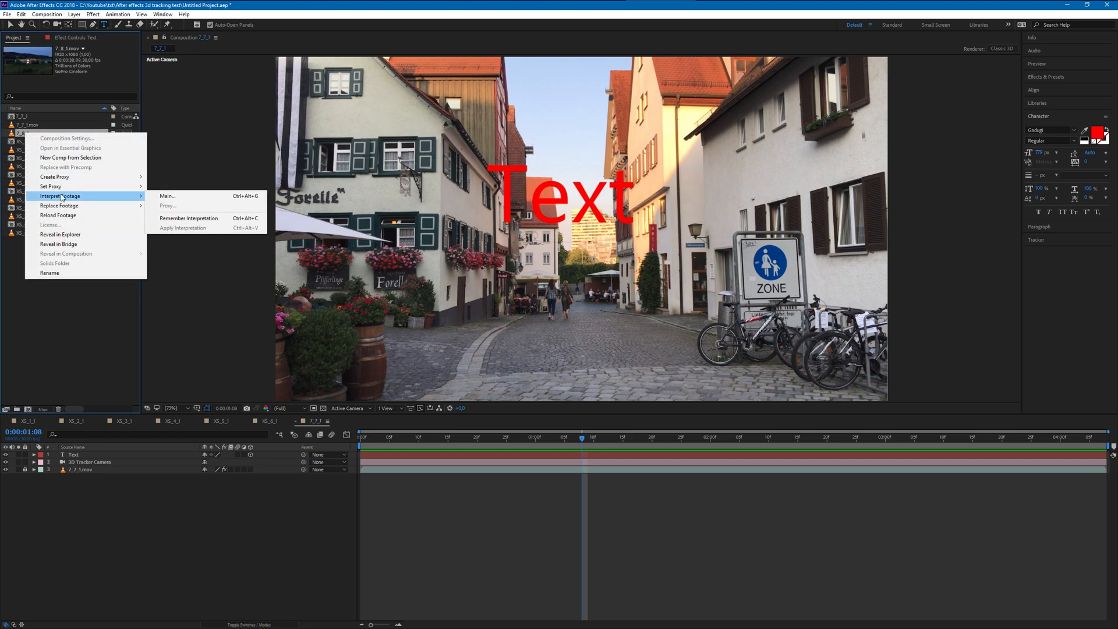
{"action": "left_click", "coordinate": [65, 159]}
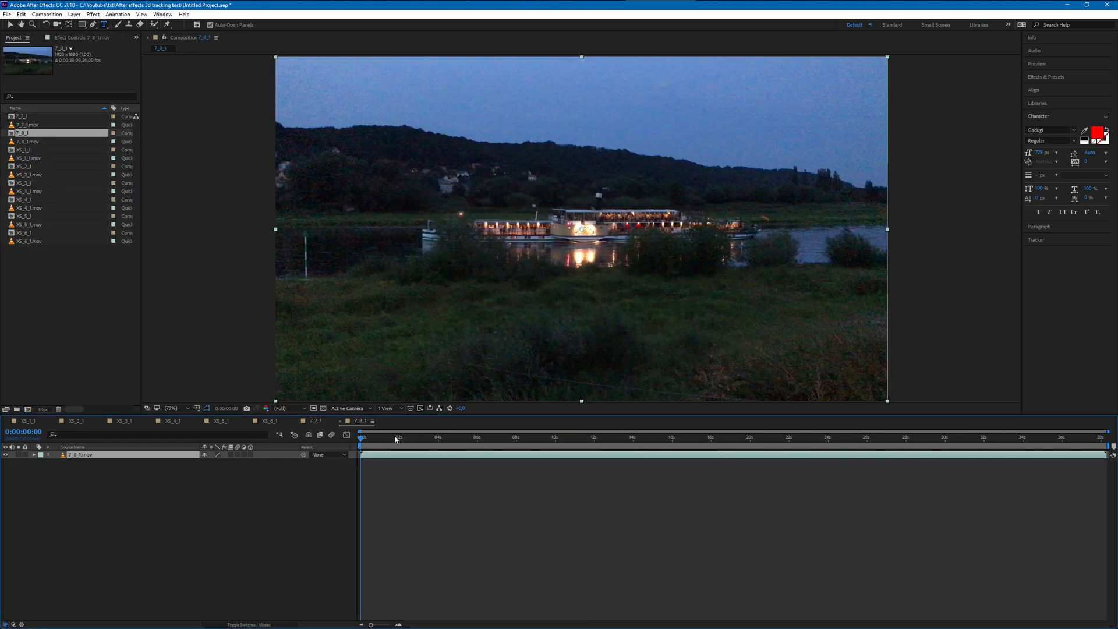
- Play and scrub through the 7_8_1.mov ship footage from its start, stopping at 0:00:12:08
{"action": "left_click_drag", "start_coordinate": [369, 441], "coordinate": [334, 451]}
{"action": "key", "text": "space"}
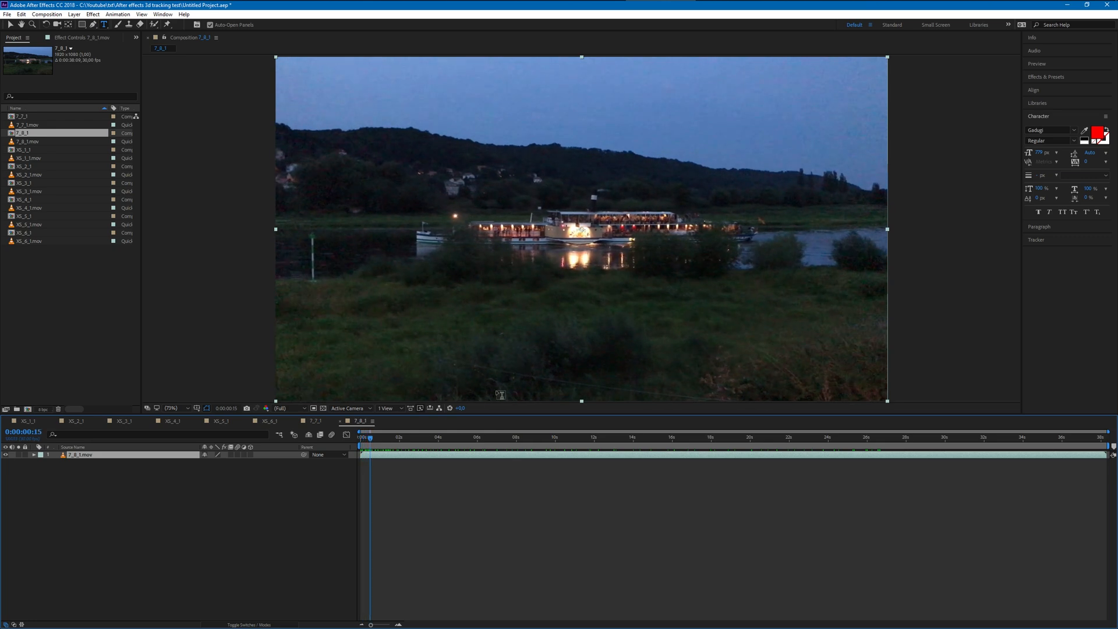
{"action": "left_click", "coordinate": [10, 24]}
{"action": "left_click_drag", "start_coordinate": [405, 441], "coordinate": [599, 440]}
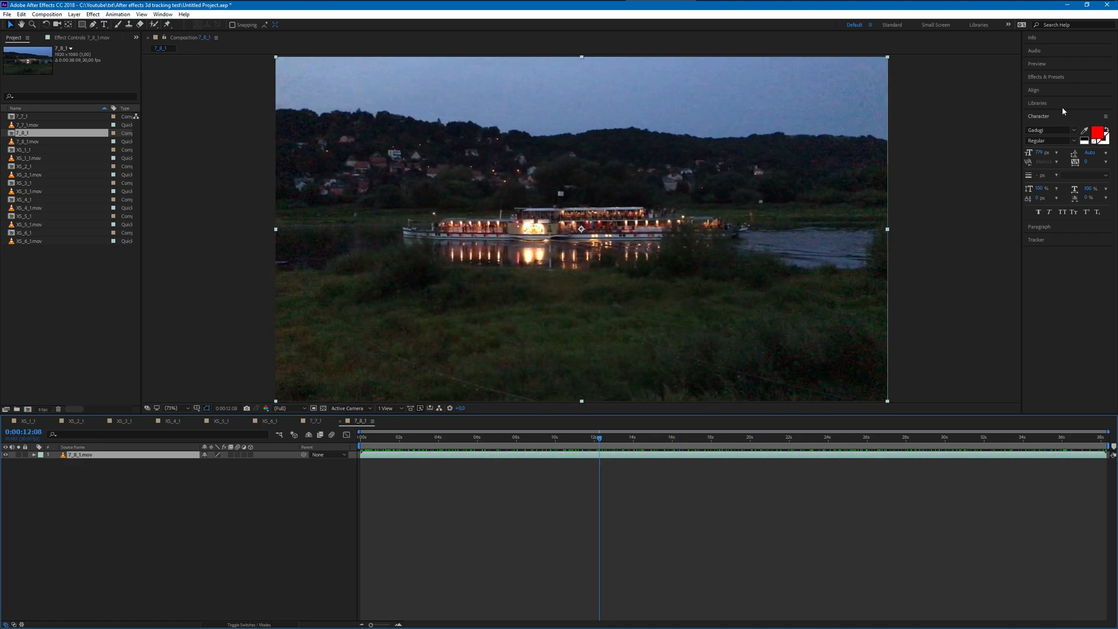
- Apply the 3D Camera Tracker to 7_8_1.mov and review the track points along the clip, stopping at 0:00:07:25
{"action": "left_click", "coordinate": [1048, 77]}
{"action": "left_click_drag", "start_coordinate": [1067, 105], "coordinate": [593, 276]}
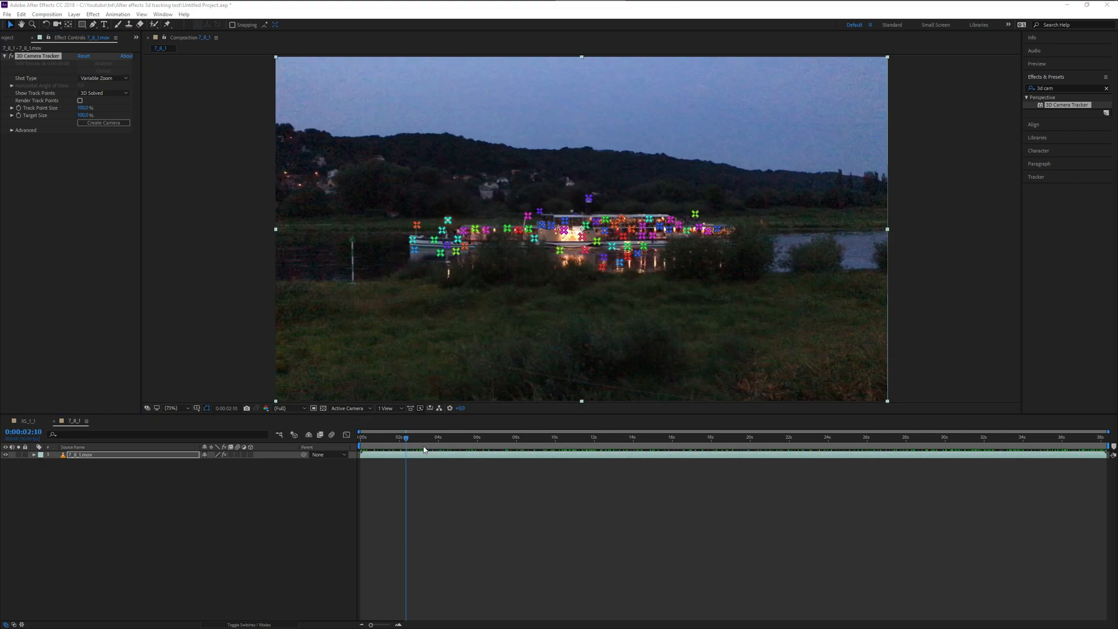
{"action": "left_click_drag", "start_coordinate": [394, 442], "coordinate": [557, 434]}
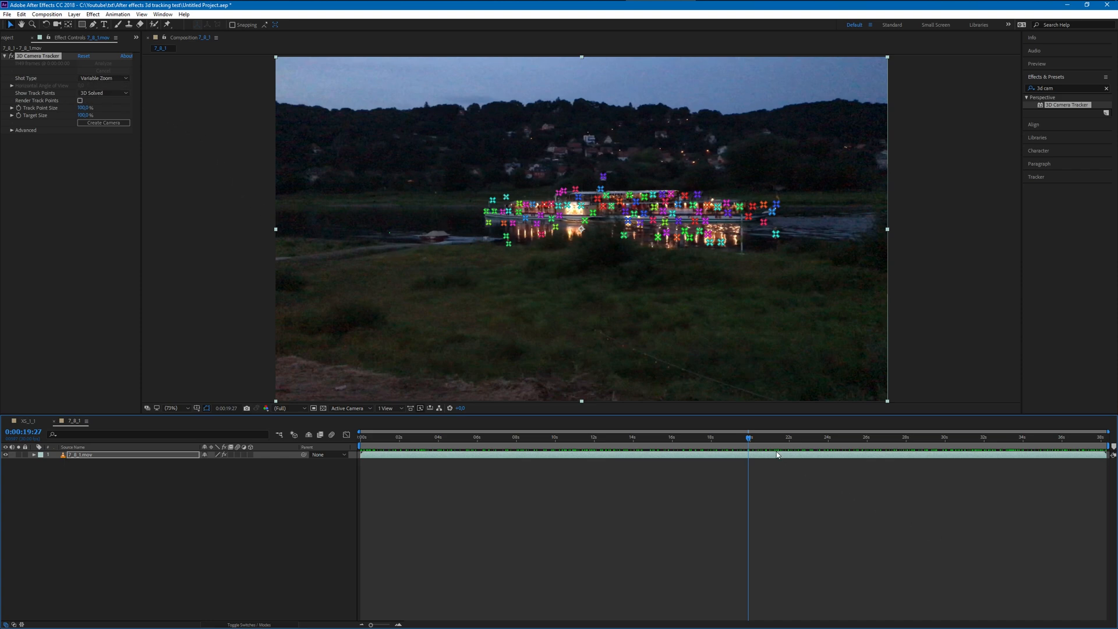
{"action": "left_click_drag", "start_coordinate": [750, 441], "coordinate": [514, 436]}
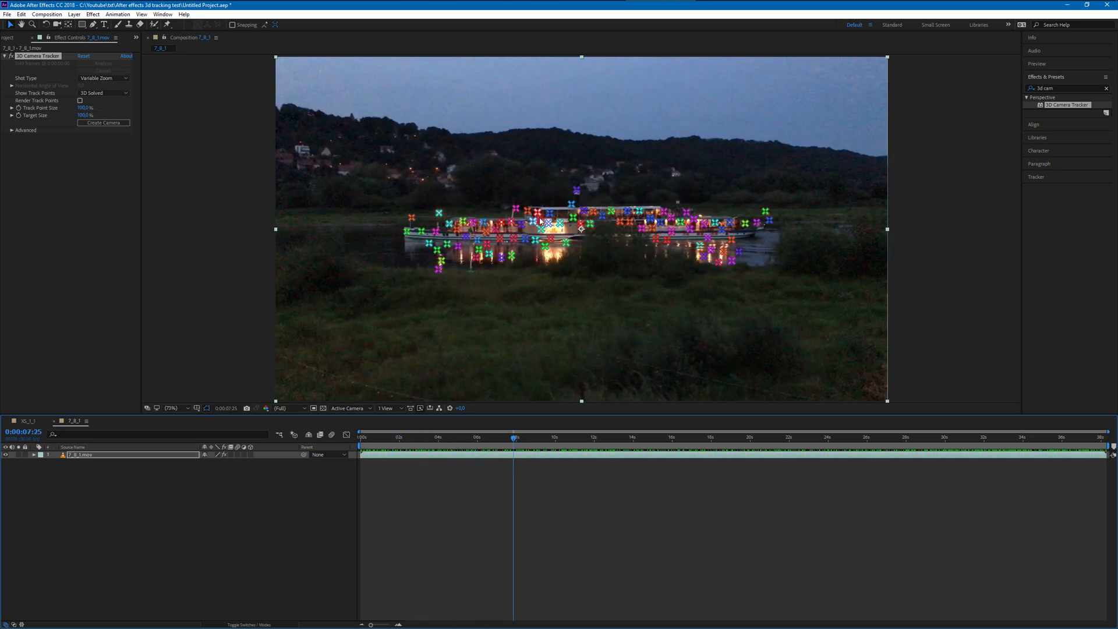
- Set the tracker's target size to 169 percent and create a text layer and camera from track points on the ship's upper deck
{"action": "left_click", "coordinate": [84, 115]}
{"action": "type", "text": "169"}
{"action": "key", "text": "Return"}
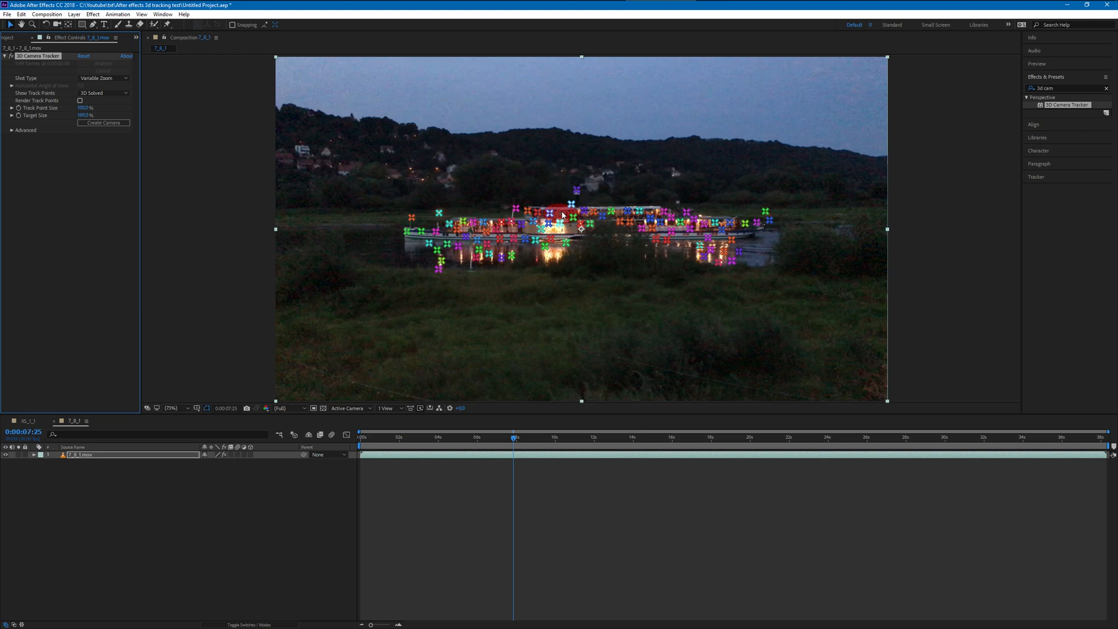
{"action": "left_click", "coordinate": [563, 215]}
{"action": "right_click", "coordinate": [573, 215]}
{"action": "left_click", "coordinate": [597, 215]}
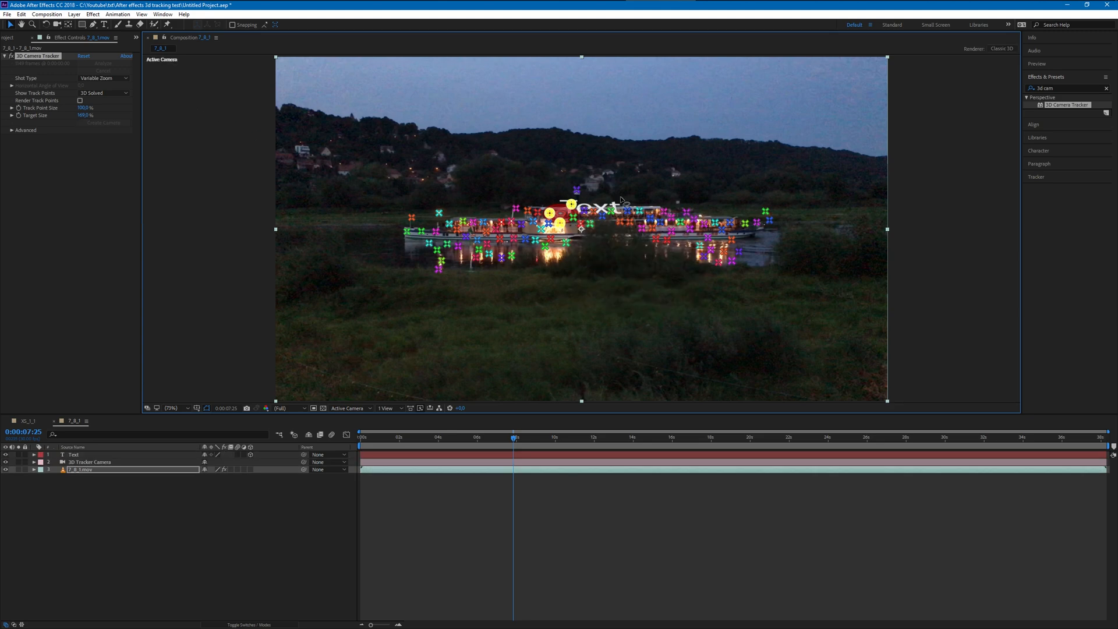
- Undo the creation of the text and camera layers, redo it, and clear the selection
{"action": "mouse_move", "coordinate": [570, 223]}
{"action": "left_mouse_down"}
{"action": "mouse_move", "coordinate": [749, 318]}
{"action": "mouse_move", "coordinate": [491, 384]}
{"action": "left_mouse_up"}
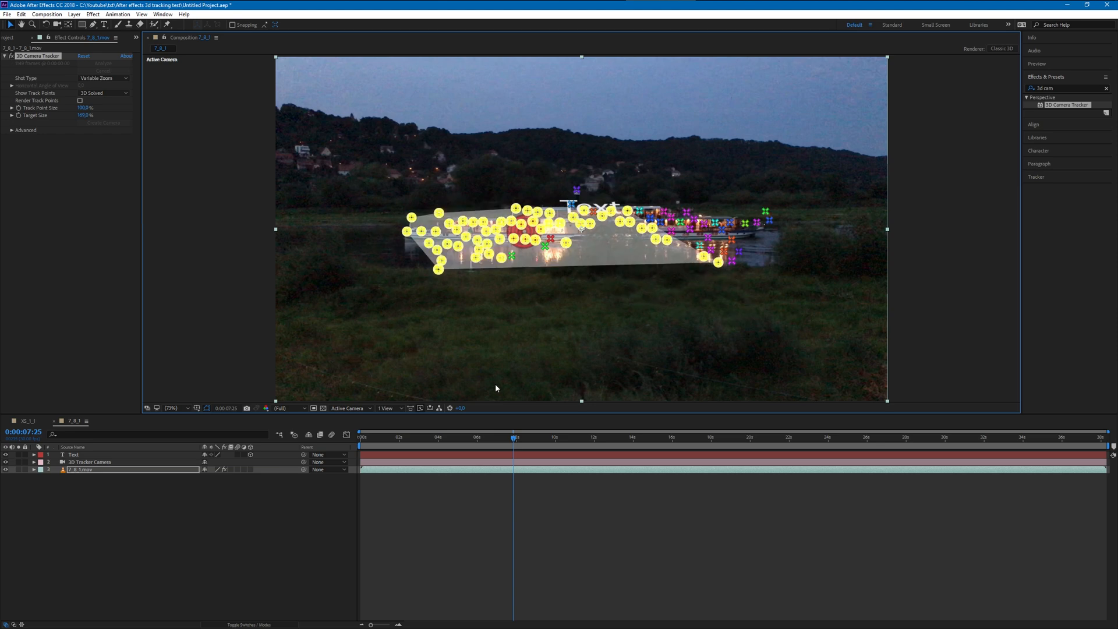
{"action": "key", "text": "ctrl+z"}
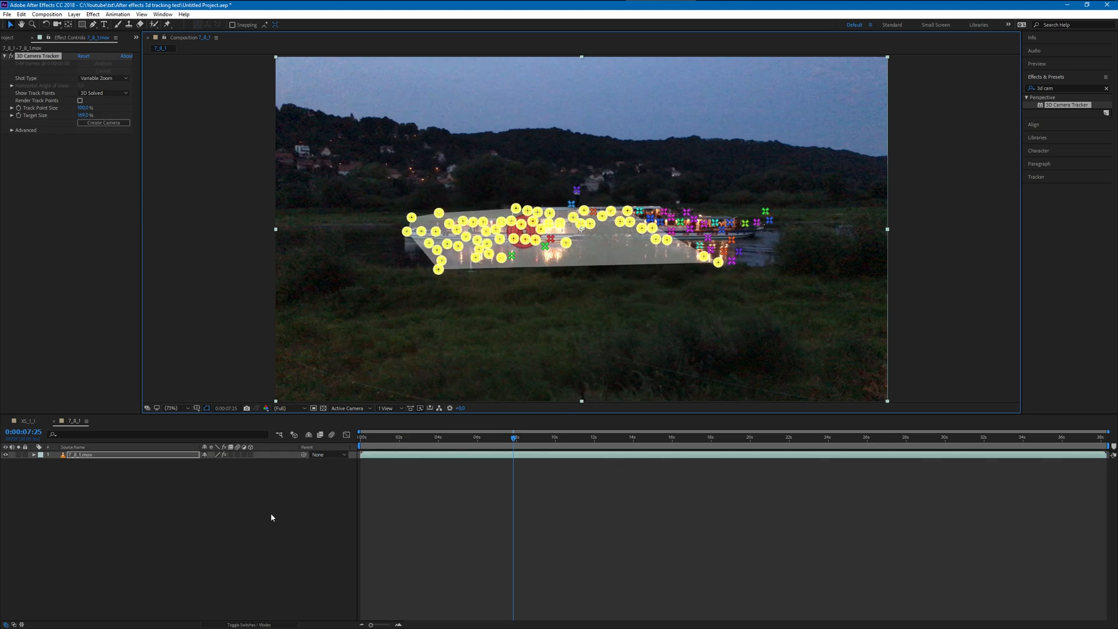
{"action": "key", "text": "ctrl+y"}
{"action": "left_click", "coordinate": [632, 397]}
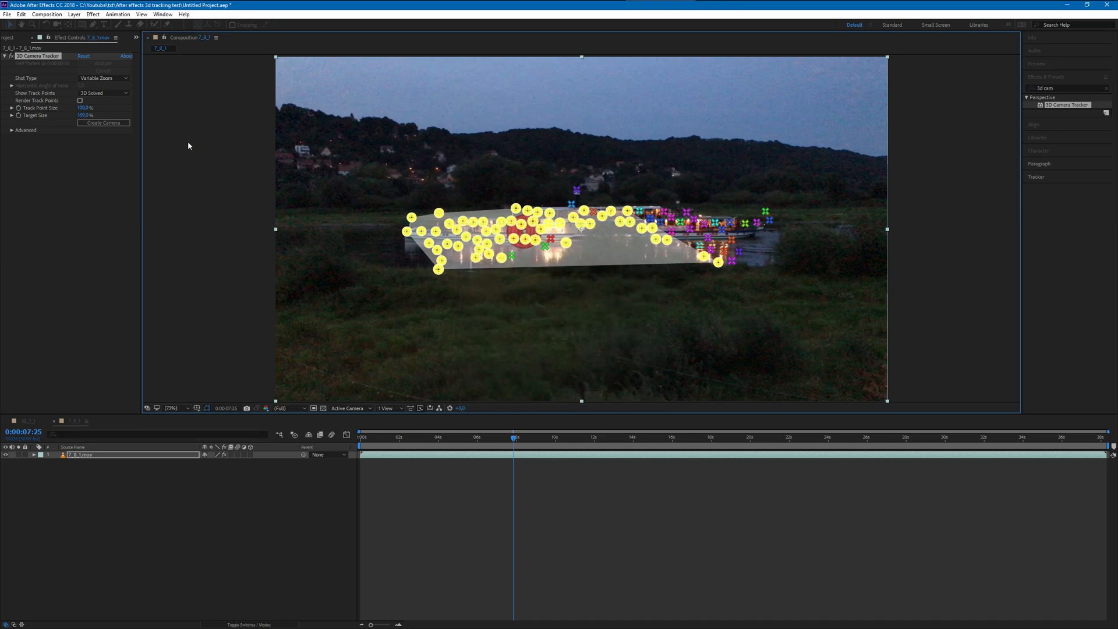
{"action": "left_click", "coordinate": [24, 16]}
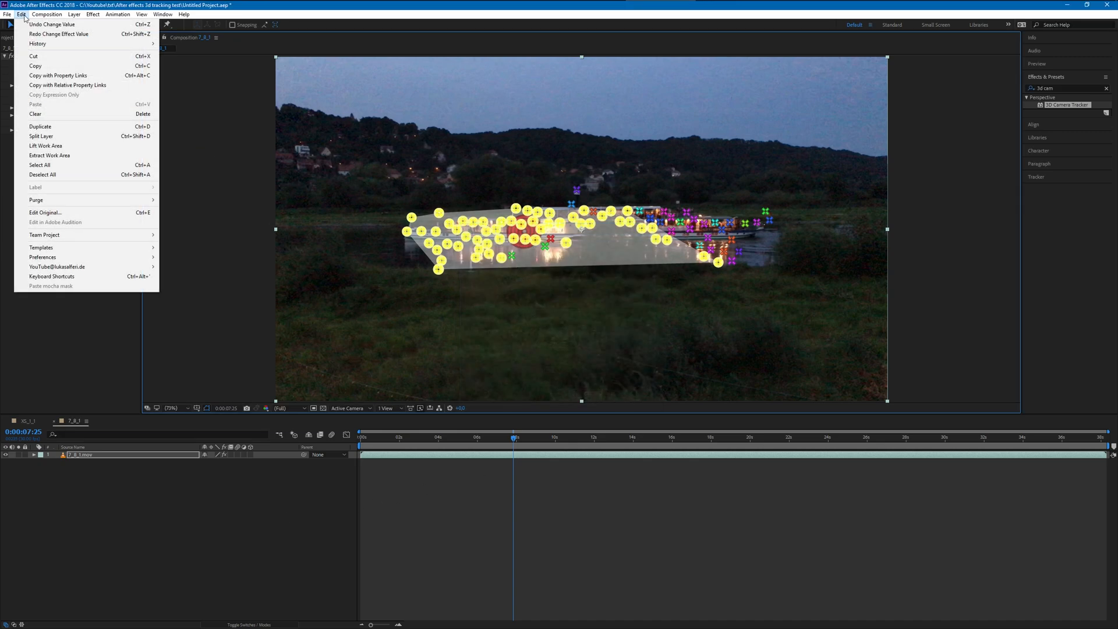
{"action": "left_click", "coordinate": [51, 33]}
{"action": "left_click", "coordinate": [222, 539]}
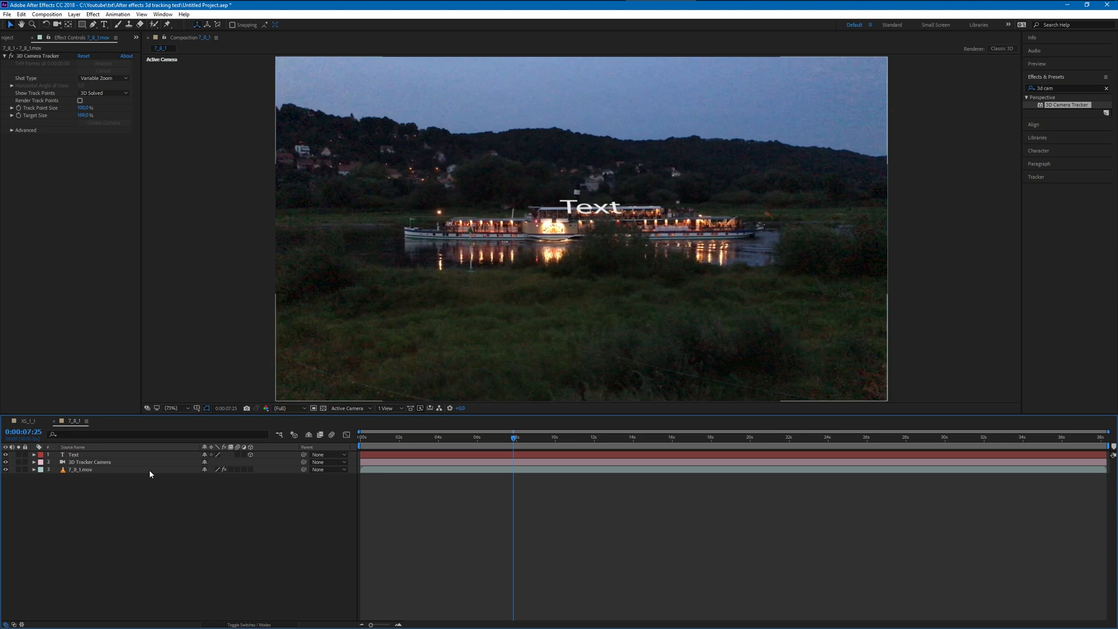
- Lock the 7_8_1.mov layer, then rotate the text upright in line with the ship and position it just above the upper deck
{"action": "left_click", "coordinate": [128, 455]}
{"action": "left_click", "coordinate": [25, 470]}
{"action": "left_click_drag", "start_coordinate": [586, 210], "coordinate": [570, 174]}
{"action": "left_click", "coordinate": [46, 25]}
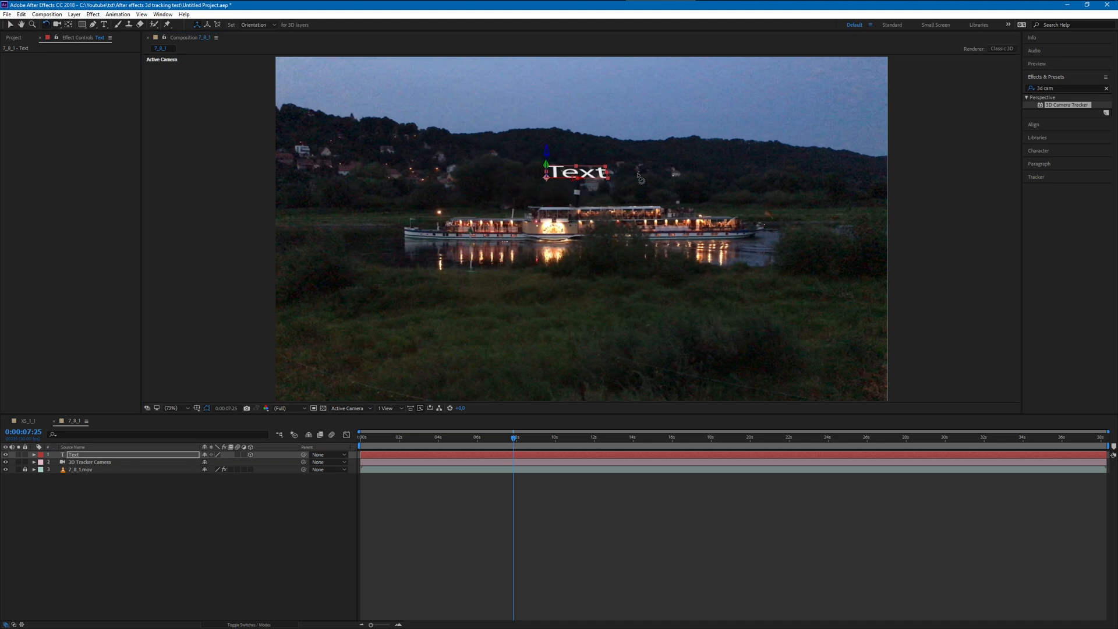
{"action": "left_click_drag", "start_coordinate": [567, 178], "coordinate": [567, 196]}
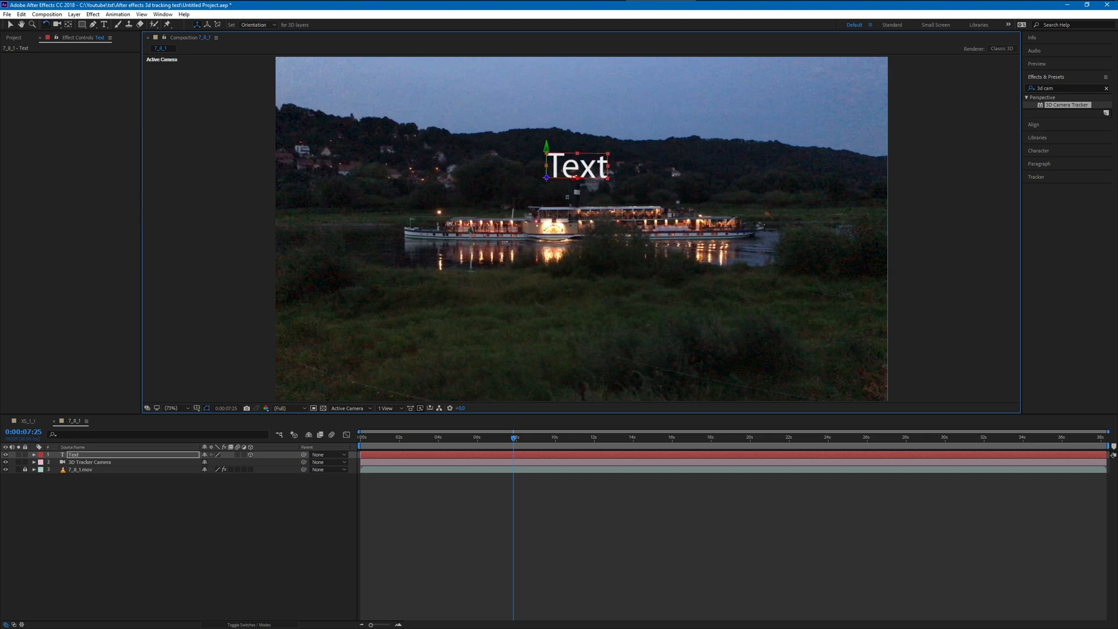
{"action": "left_click_drag", "start_coordinate": [546, 159], "coordinate": [555, 183]}
{"action": "left_click", "coordinate": [10, 25]}
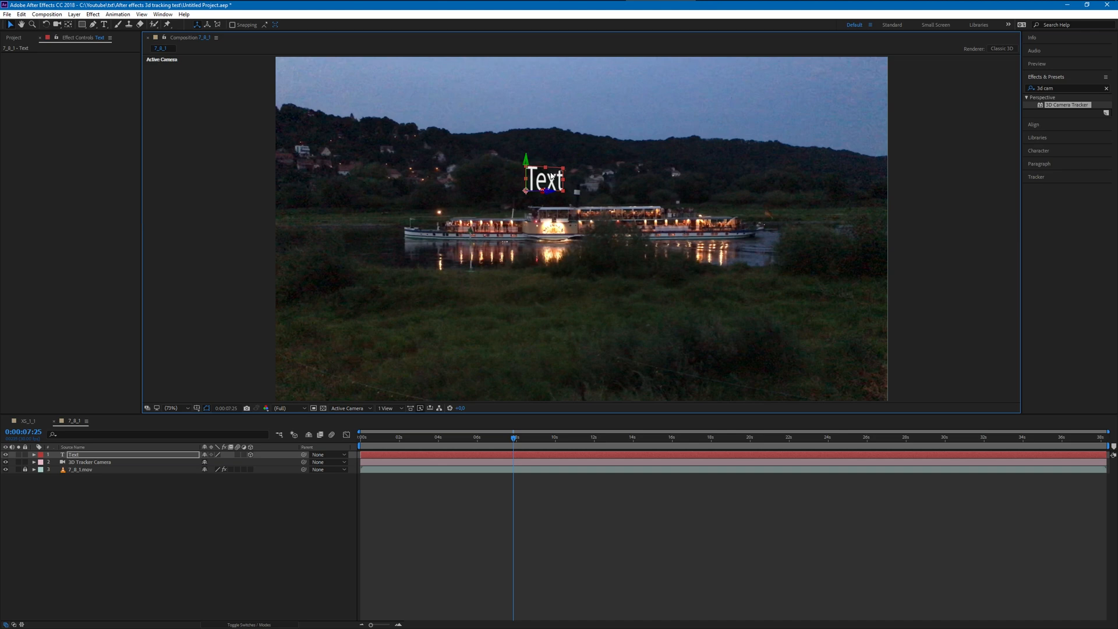
- Change the text to "This is a ship" and preview its tracking from the start of the composition, stopping at 0:00:03:13
{"action": "double_click", "coordinate": [551, 177]}
{"action": "type", "text": "T"}
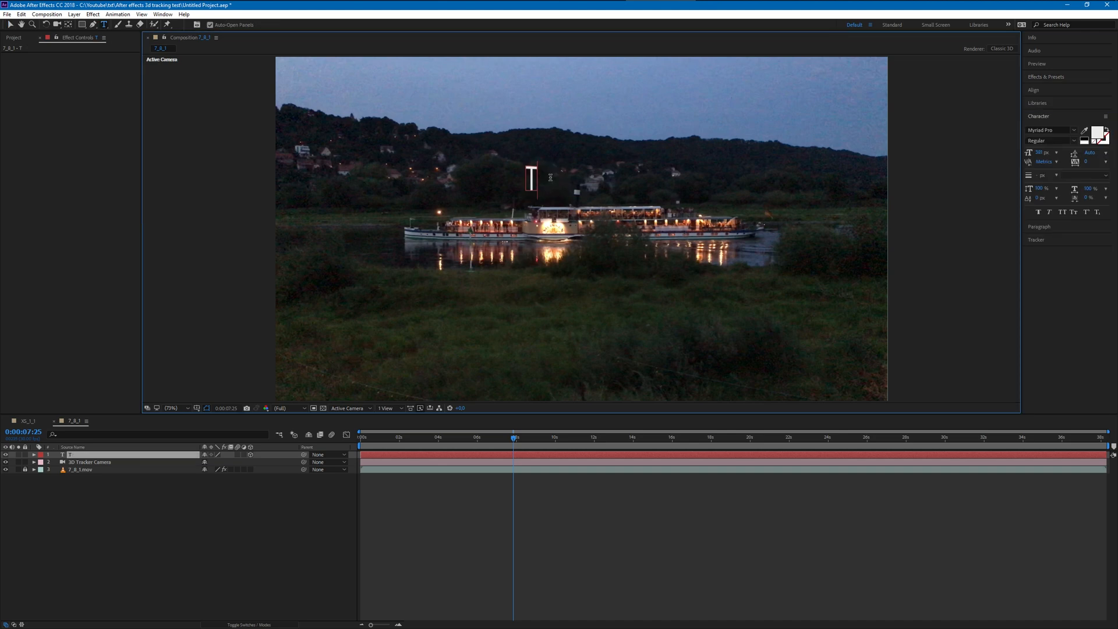
{"action": "type", "text": "his is a ship"}
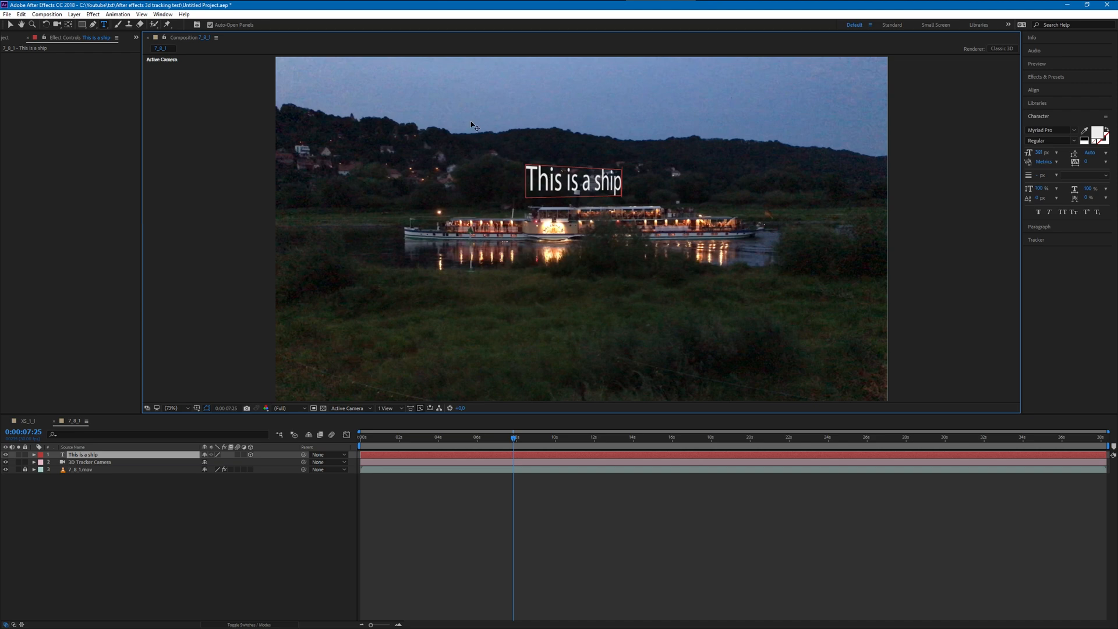
{"action": "left_click", "coordinate": [399, 500]}
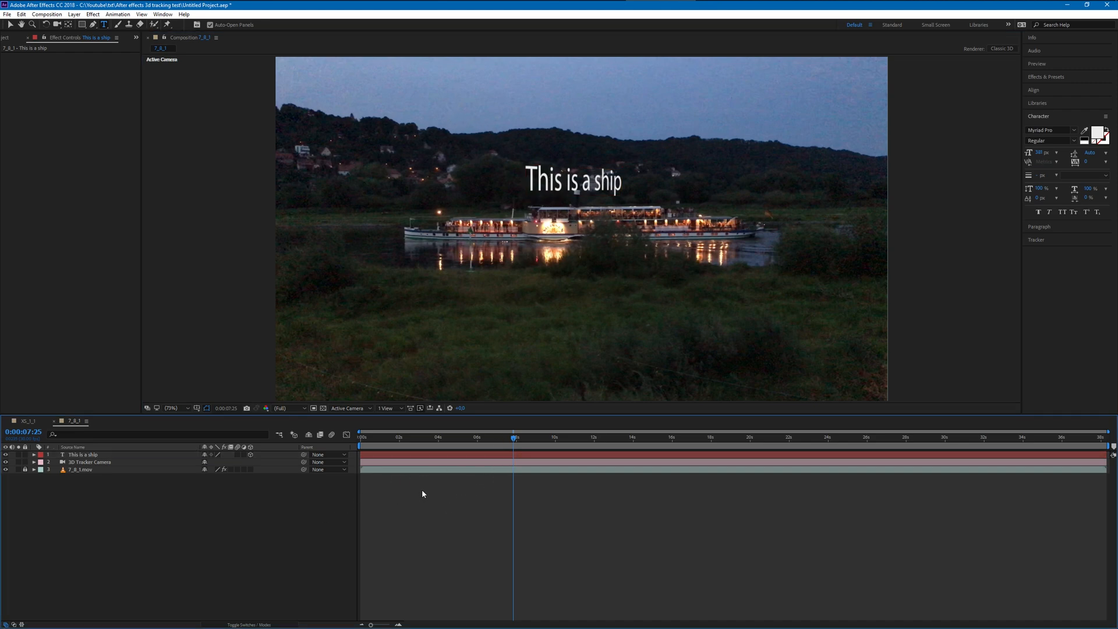
{"action": "left_click_drag", "start_coordinate": [506, 435], "coordinate": [362, 437]}
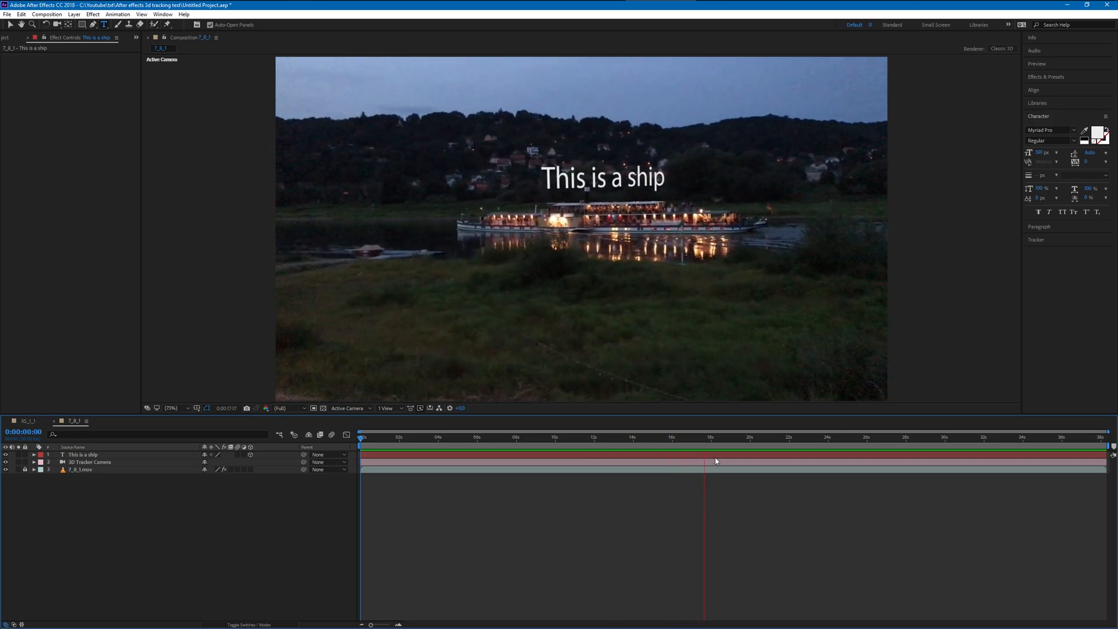
{"action": "left_click_drag", "start_coordinate": [711, 436], "coordinate": [406, 405]}
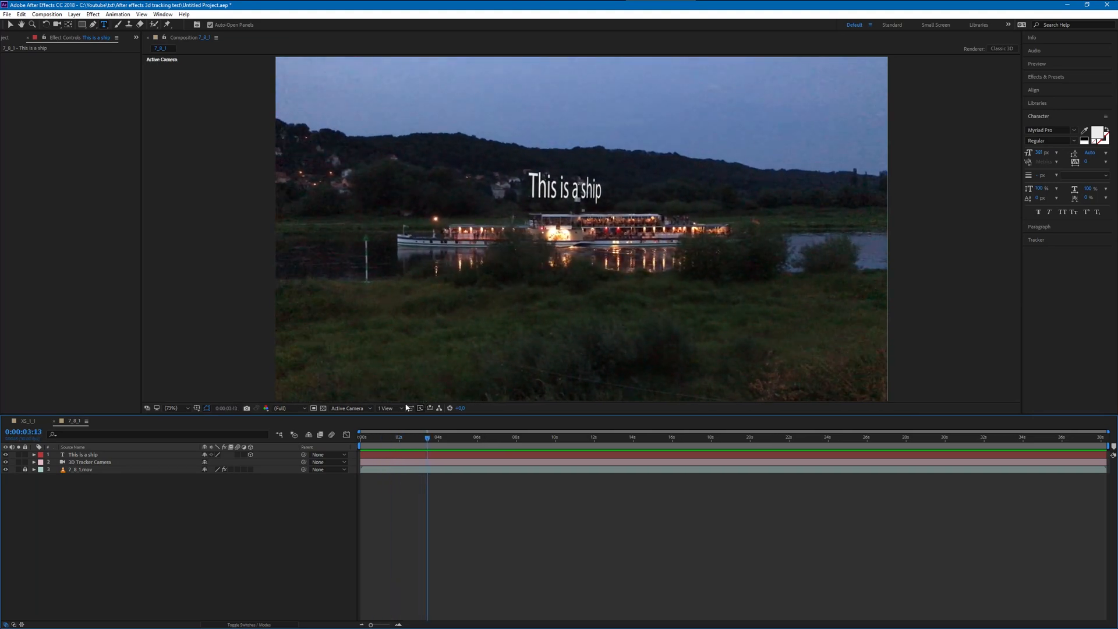
- Turn on depth of field for the 3D Tracker Camera, with an aperture of about 162 pixels and a much larger focus distance
{"action": "left_click", "coordinate": [34, 463]}
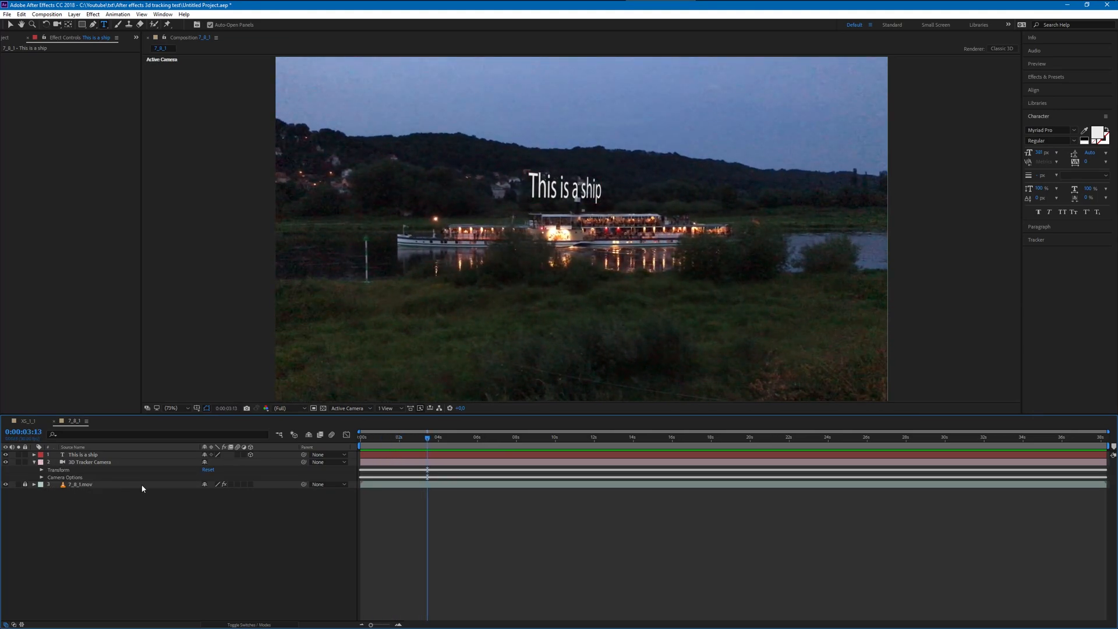
{"action": "left_click", "coordinate": [41, 477]}
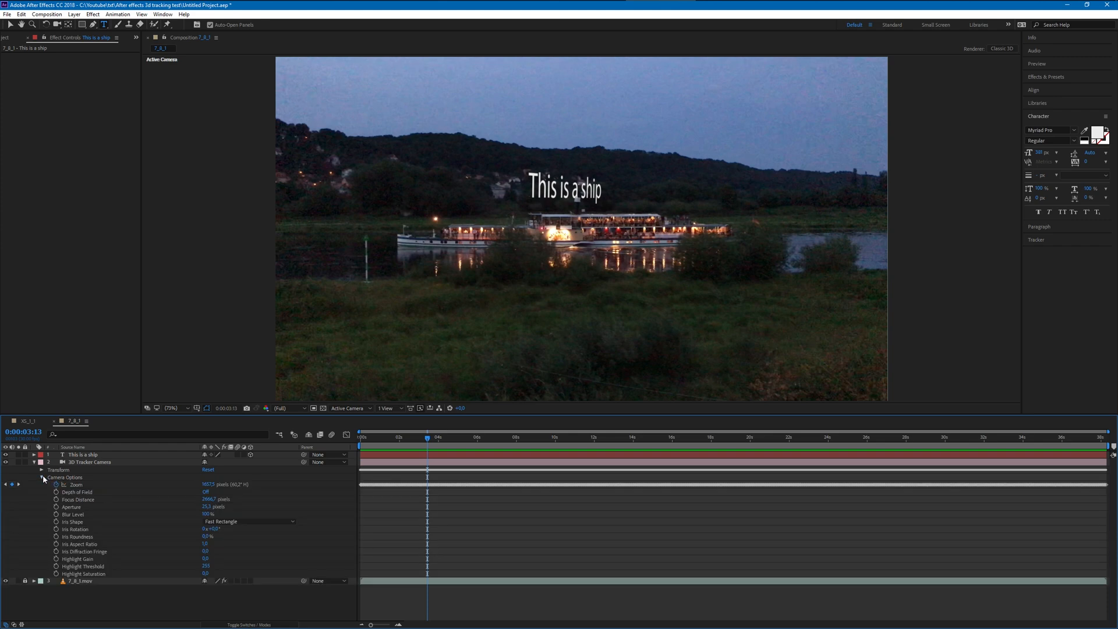
{"action": "left_click", "coordinate": [206, 493]}
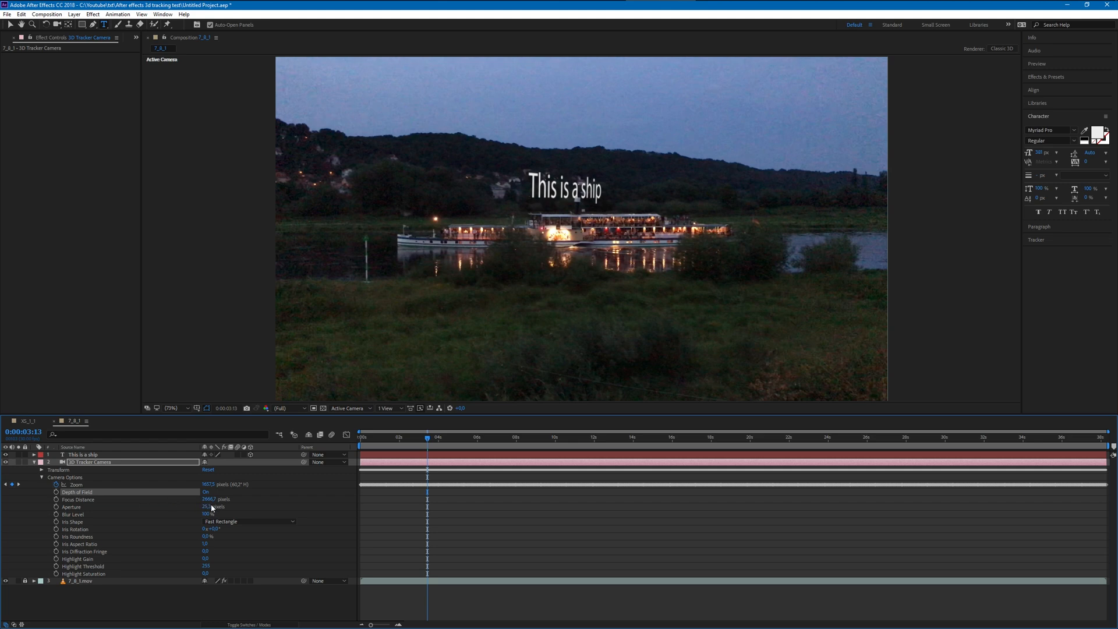
{"action": "left_click_drag", "start_coordinate": [208, 507], "coordinate": [265, 508]}
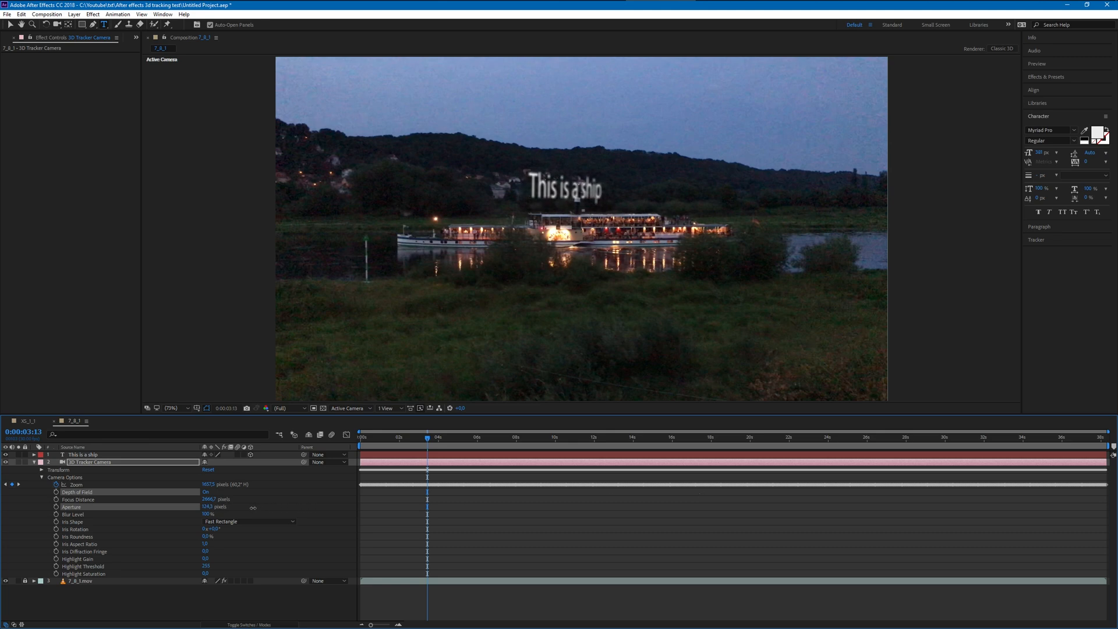
{"action": "left_click_drag", "start_coordinate": [235, 509], "coordinate": [387, 492]}
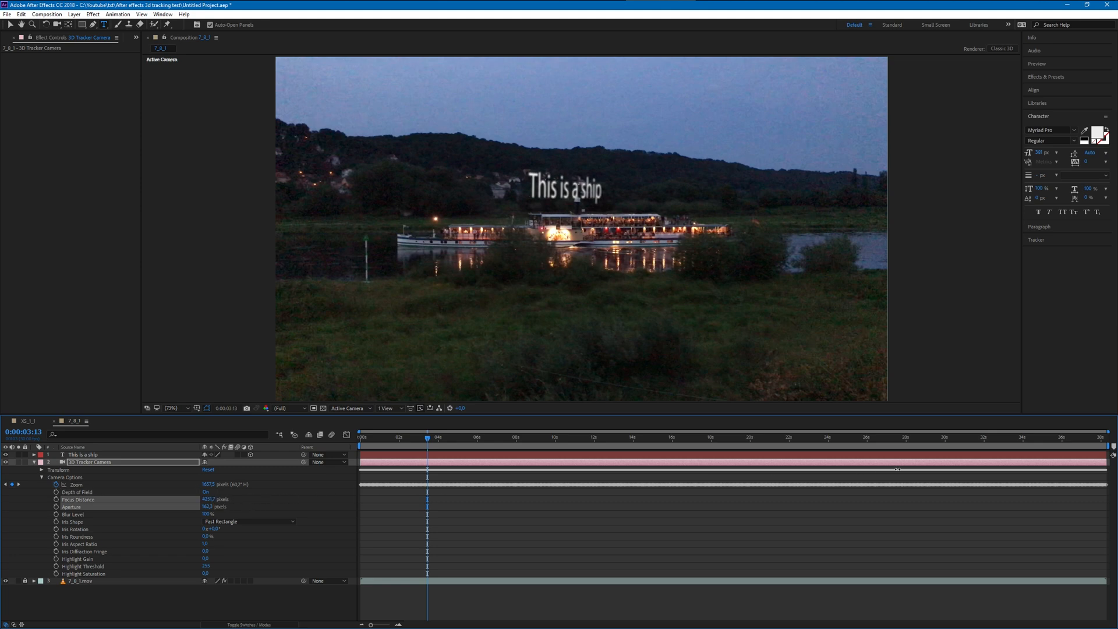
{"action": "left_click_drag", "start_coordinate": [1117, 501], "coordinate": [1034, 518]}
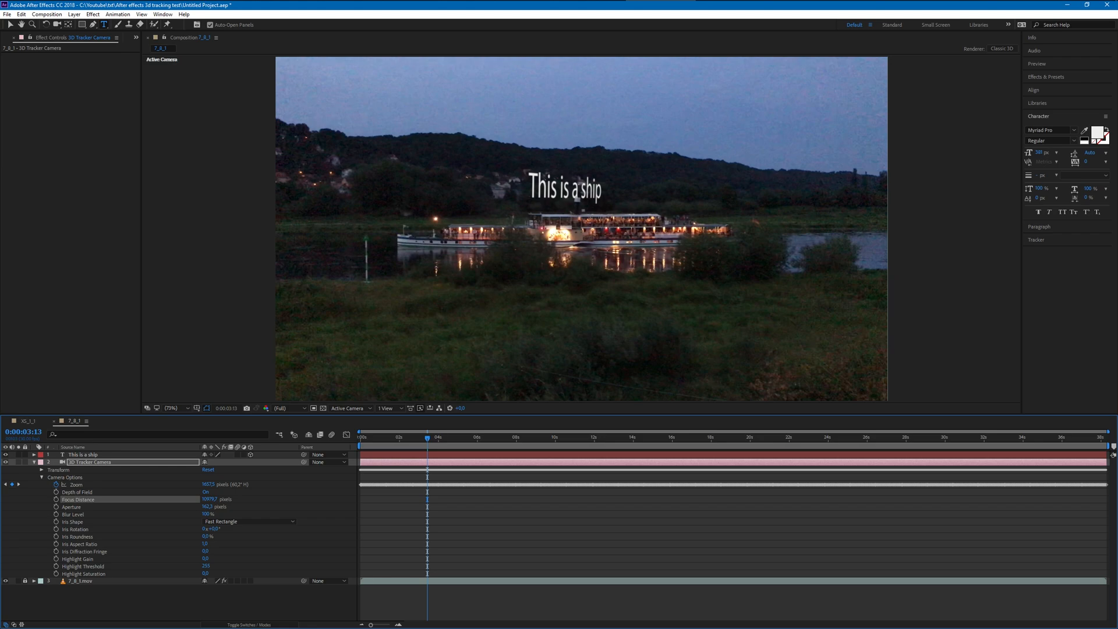
- Turn off the 3D Tracker Camera's depth of field and scrub the timeline to check the ship text, stopping at 0:00:10:12
{"action": "left_click_drag", "start_coordinate": [417, 442], "coordinate": [633, 438]}
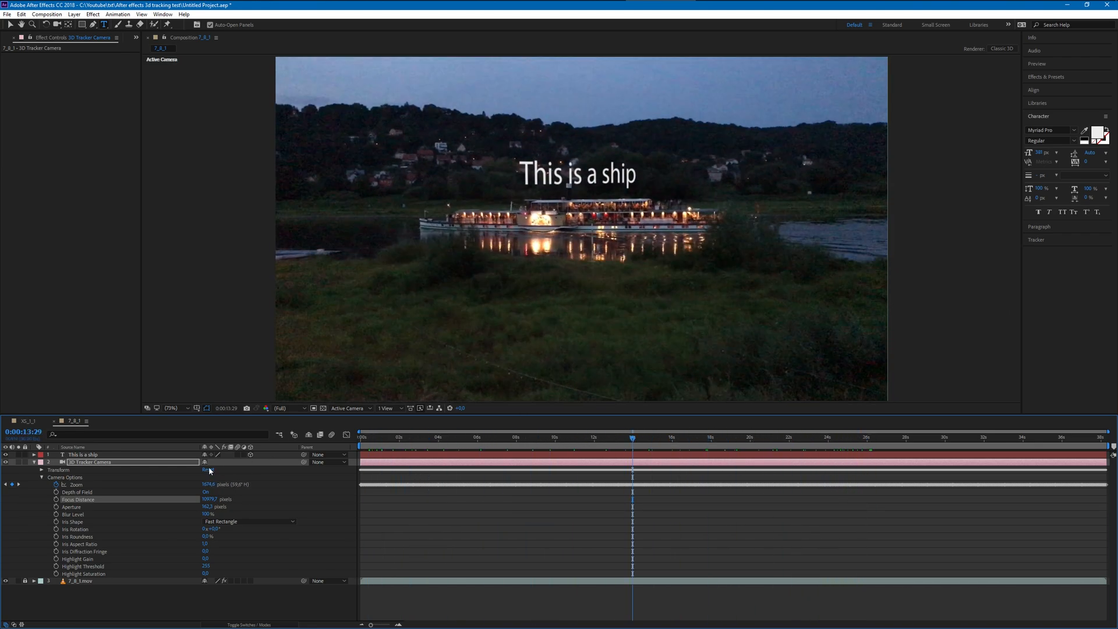
{"action": "left_click", "coordinate": [204, 492]}
{"action": "left_click", "coordinate": [173, 490]}
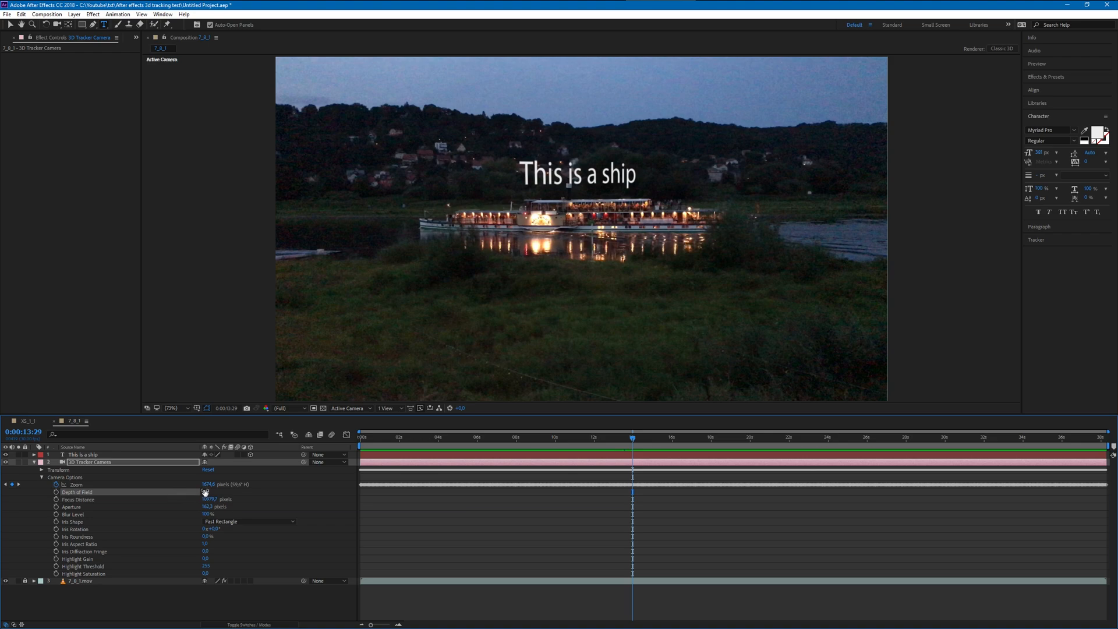
{"action": "left_click_drag", "start_coordinate": [537, 444], "coordinate": [628, 438]}
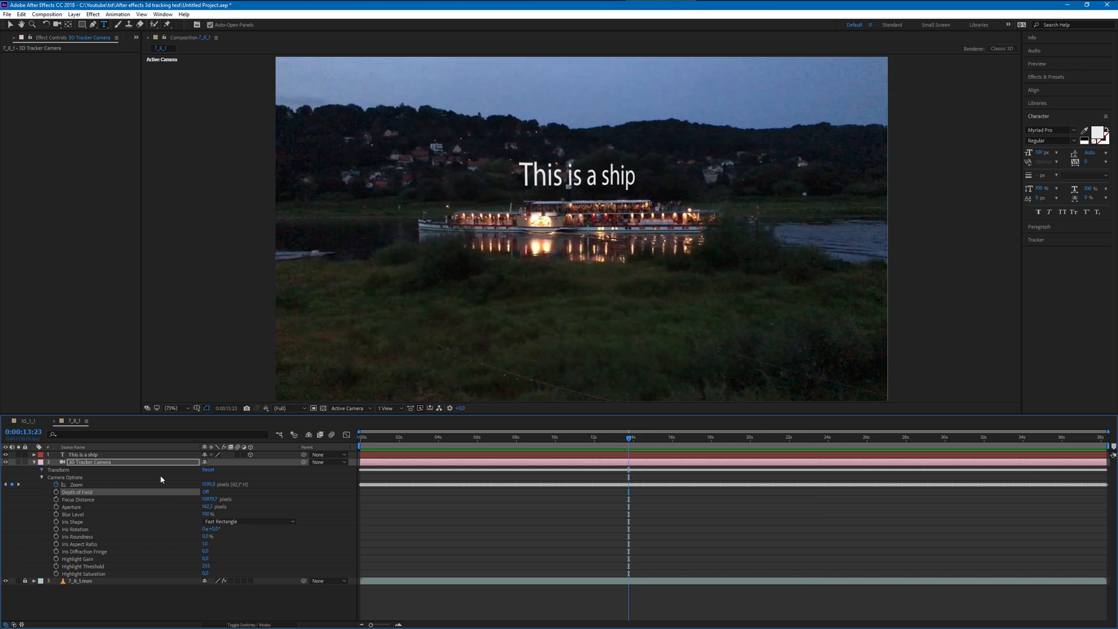
{"action": "left_click_drag", "start_coordinate": [517, 444], "coordinate": [565, 422]}
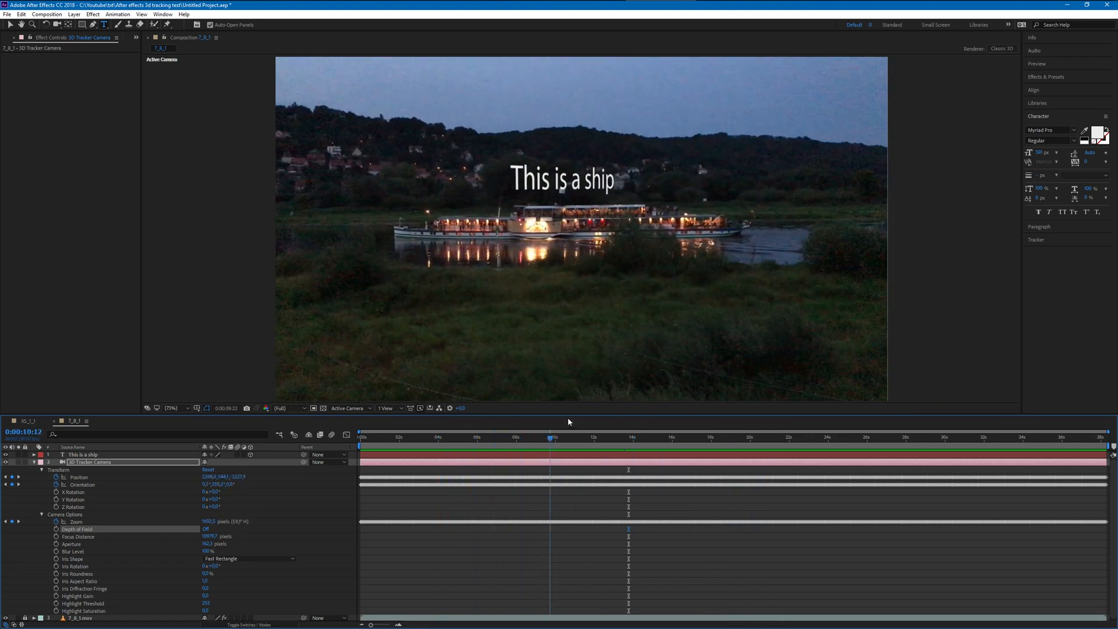
- Switch the viewer to the Top view and scrub to 0:00:11:25 to examine the tracked camera's motion path
{"action": "scroll", "coordinate": [567, 279], "scroll_direction": "down", "scroll_amount": 6}
{"action": "scroll", "coordinate": [564, 276], "scroll_direction": "up", "scroll_amount": 4}
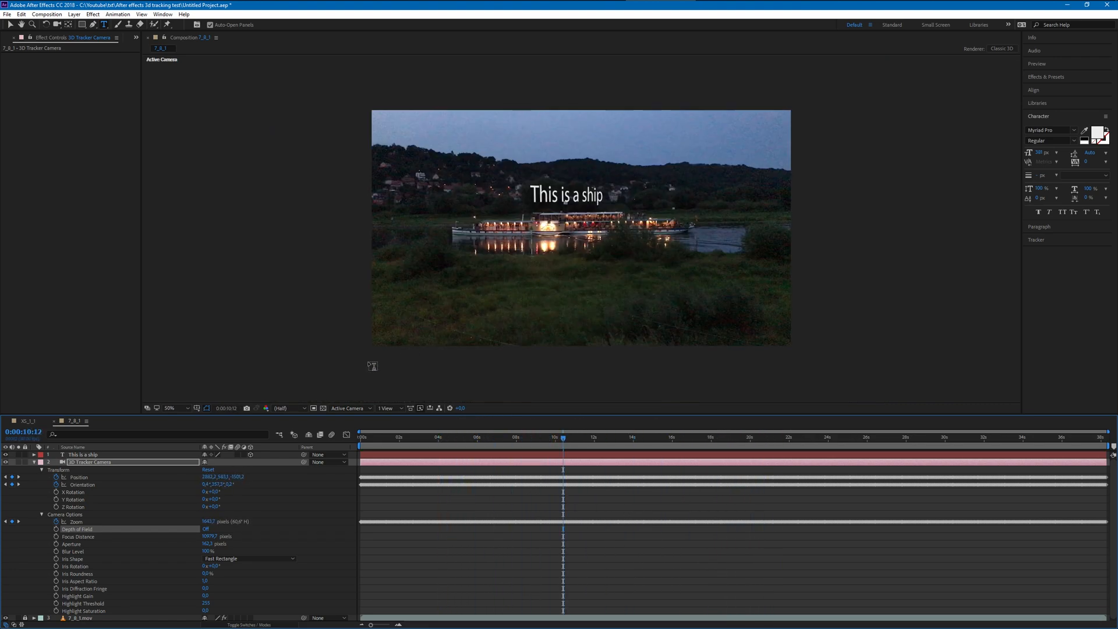
{"action": "left_click", "coordinate": [348, 409]}
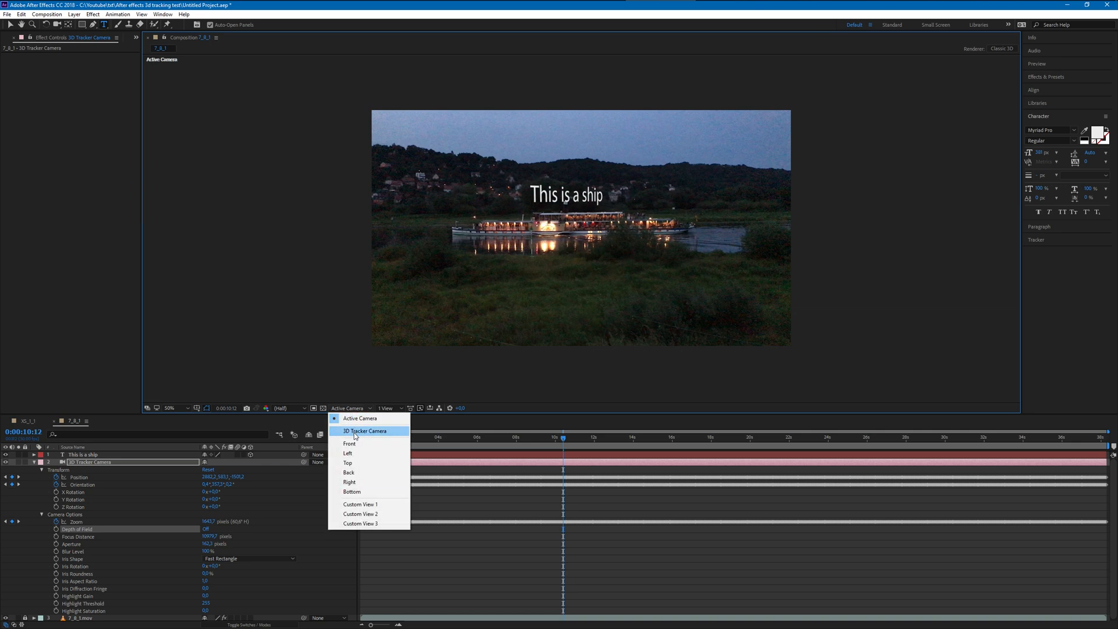
{"action": "left_click", "coordinate": [348, 463]}
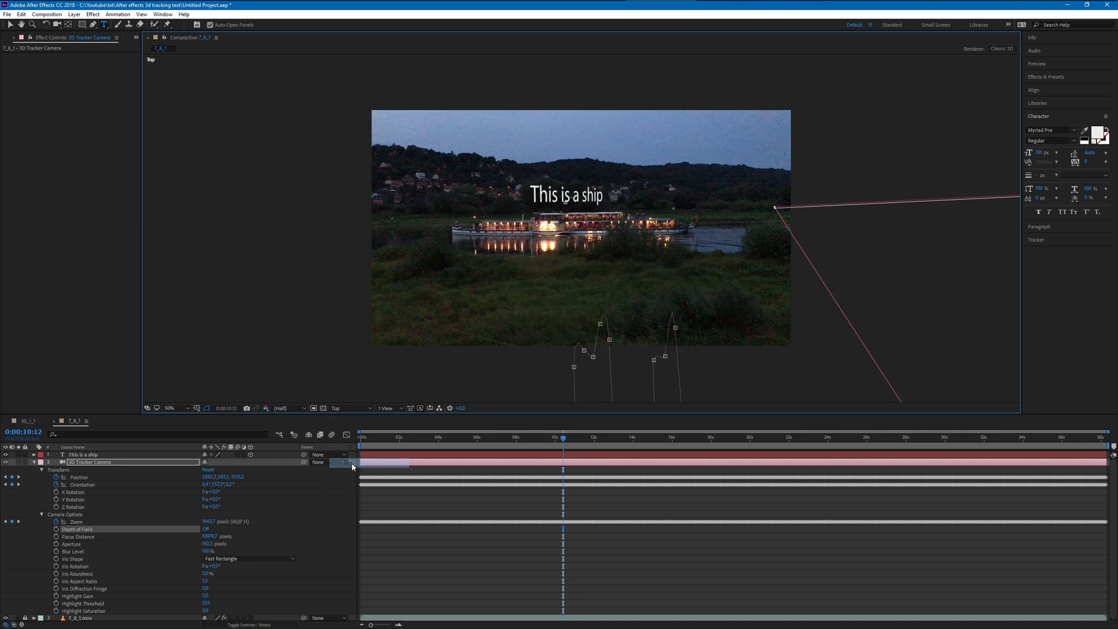
{"action": "scroll", "coordinate": [545, 332], "scroll_direction": "down", "scroll_amount": 6}
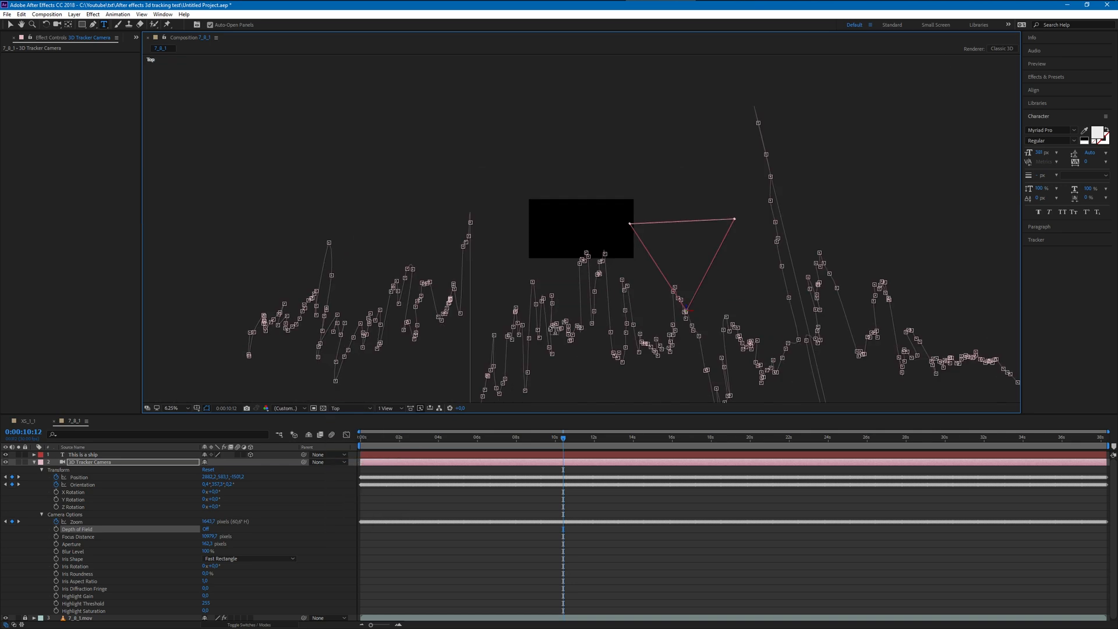
{"action": "mouse_move", "coordinate": [553, 442]}
{"action": "left_mouse_down"}
{"action": "mouse_move", "coordinate": [396, 442]}
{"action": "mouse_move", "coordinate": [561, 456]}
{"action": "mouse_move", "coordinate": [836, 412]}
{"action": "mouse_move", "coordinate": [649, 414]}
{"action": "mouse_move", "coordinate": [393, 462]}
{"action": "mouse_move", "coordinate": [561, 449]}
{"action": "left_mouse_up"}
- Look at the composition through the 3D Tracker Camera at 50% magnification and scrub the timeline back to 0:00:06:09
{"action": "left_click", "coordinate": [286, 408]}
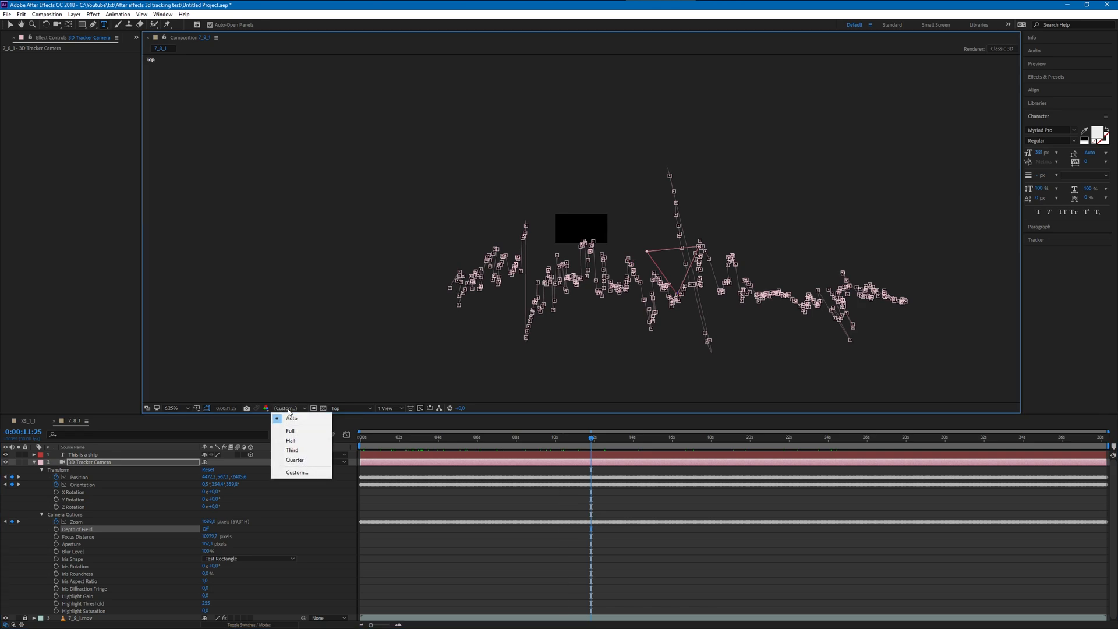
{"action": "left_click", "coordinate": [342, 408]}
{"action": "left_click", "coordinate": [356, 418]}
{"action": "left_click", "coordinate": [339, 409]}
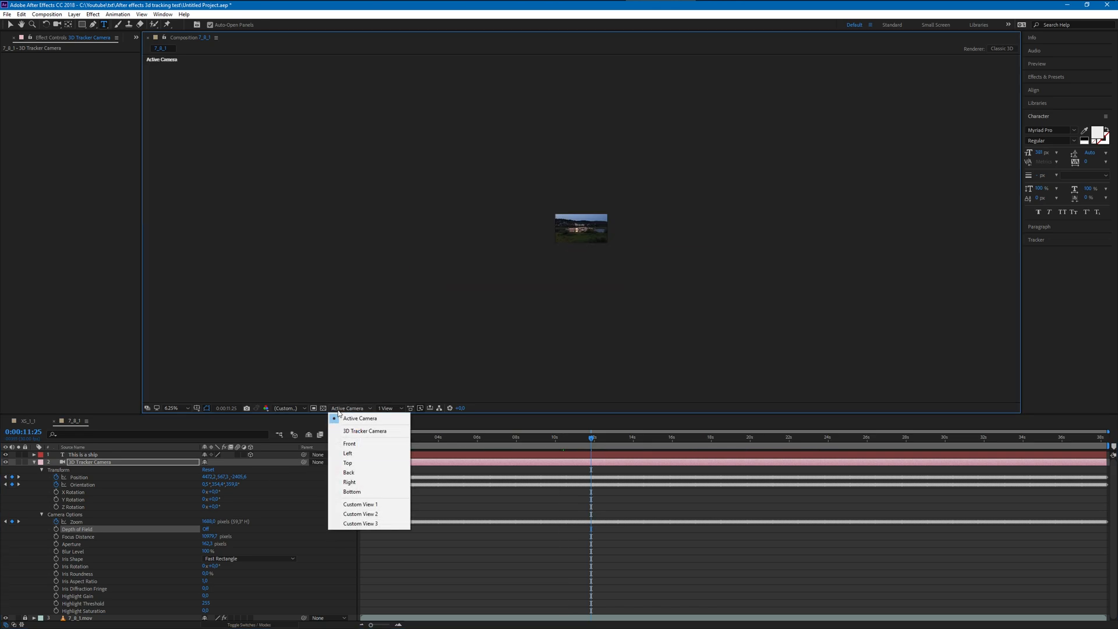
{"action": "left_click", "coordinate": [365, 431]}
{"action": "scroll", "coordinate": [527, 346], "scroll_direction": "up", "scroll_amount": 6}
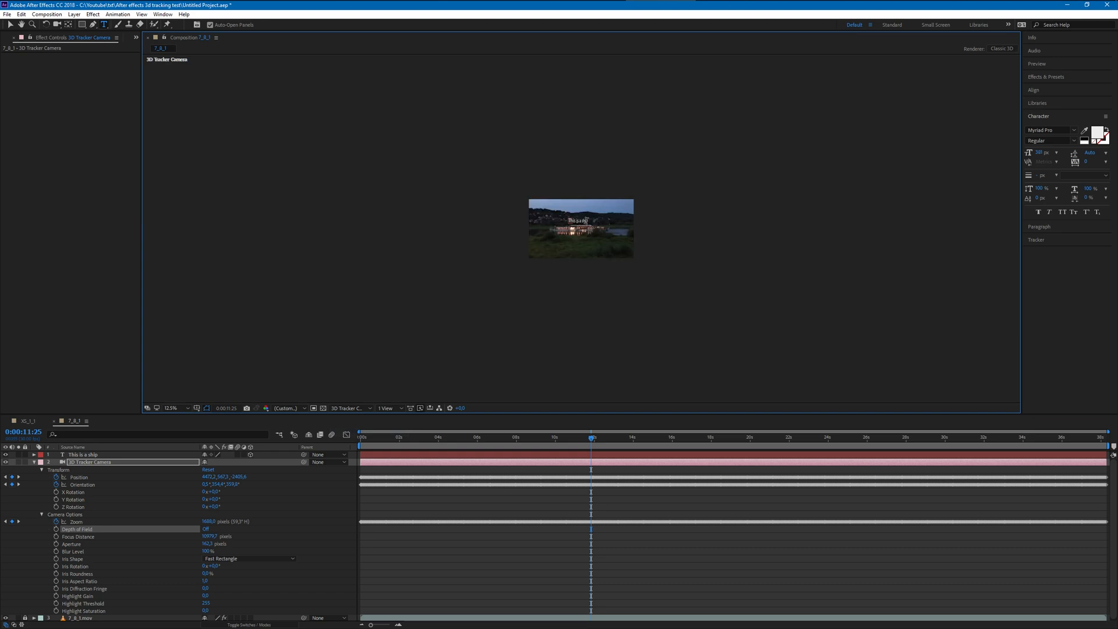
{"action": "scroll", "coordinate": [584, 248], "scroll_direction": "down", "scroll_amount": 2}
{"action": "left_click_drag", "start_coordinate": [580, 444], "coordinate": [483, 438]}
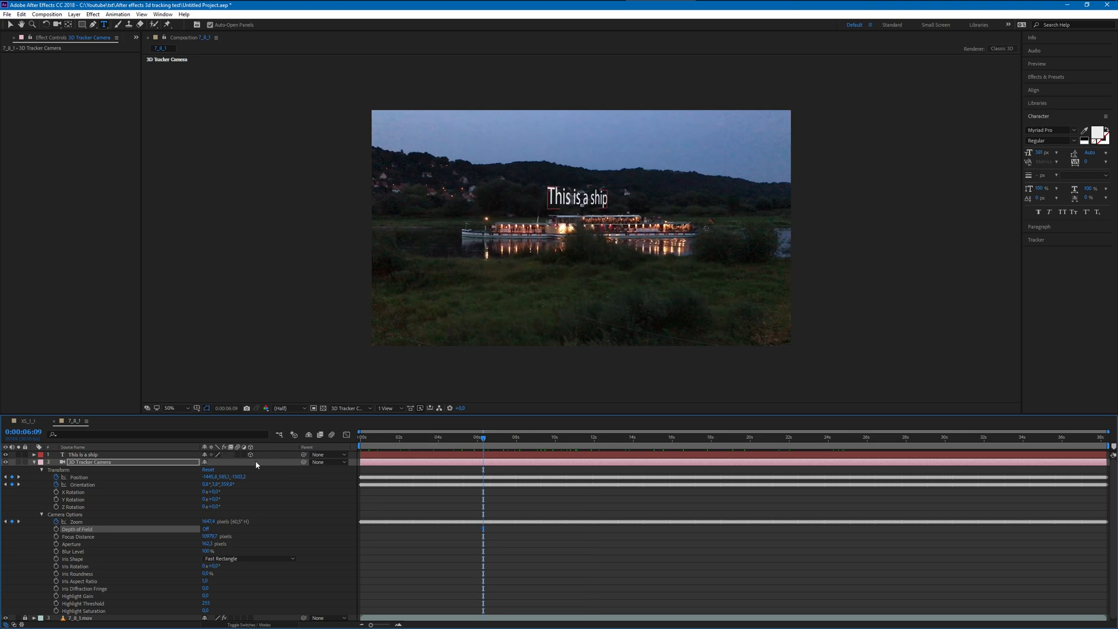
- Collapse the 3D Tracker Camera's properties and return the viewer to the Active Camera view
{"action": "left_click", "coordinate": [34, 462]}
{"action": "left_click", "coordinate": [35, 462]}
{"action": "left_click", "coordinate": [345, 408]}
{"action": "left_click", "coordinate": [355, 418]}
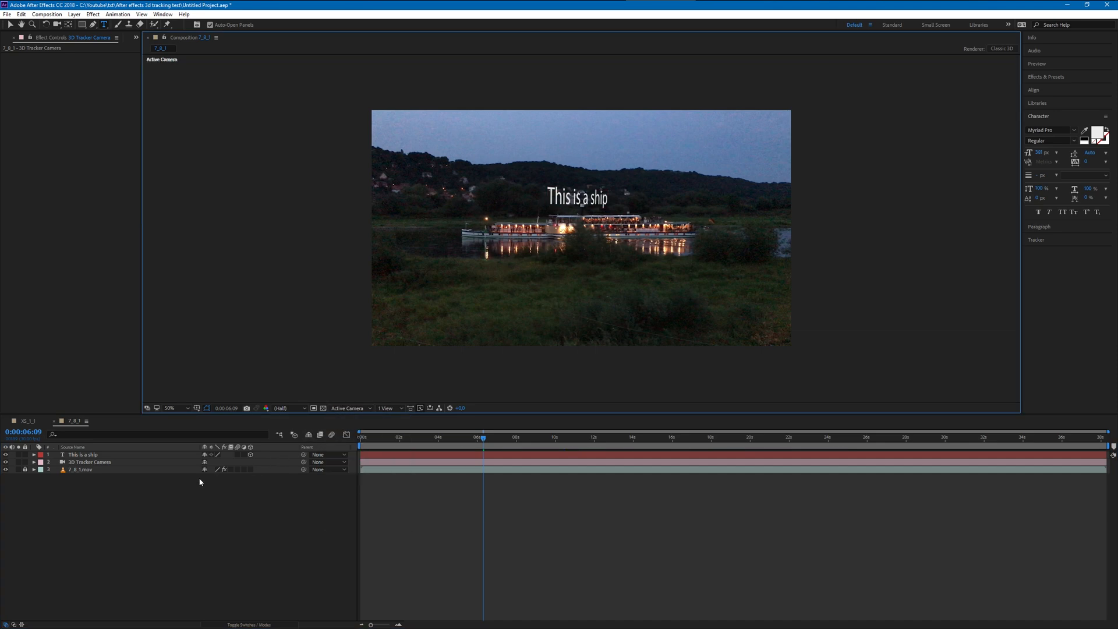
- Try the 7_8_1.mov footage as a 3D layer, scrub to 0:00:17:28, and turn its 3D switch back off
{"action": "left_click", "coordinate": [250, 469]}
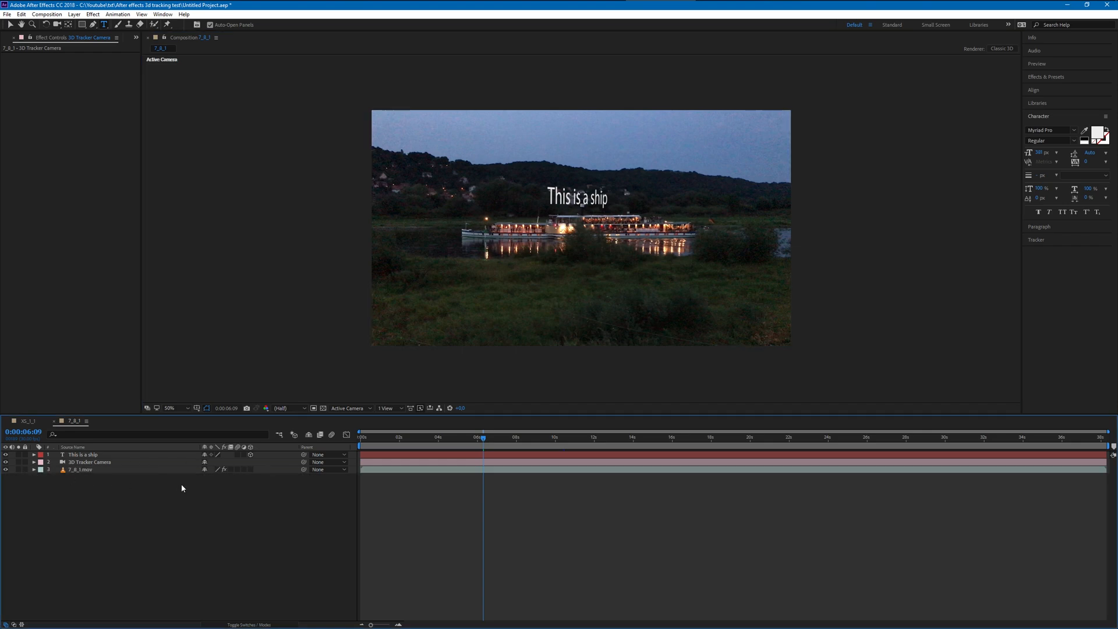
{"action": "left_click", "coordinate": [250, 470]}
{"action": "left_click_drag", "start_coordinate": [487, 443], "coordinate": [710, 395]}
{"action": "left_click", "coordinate": [251, 470]}
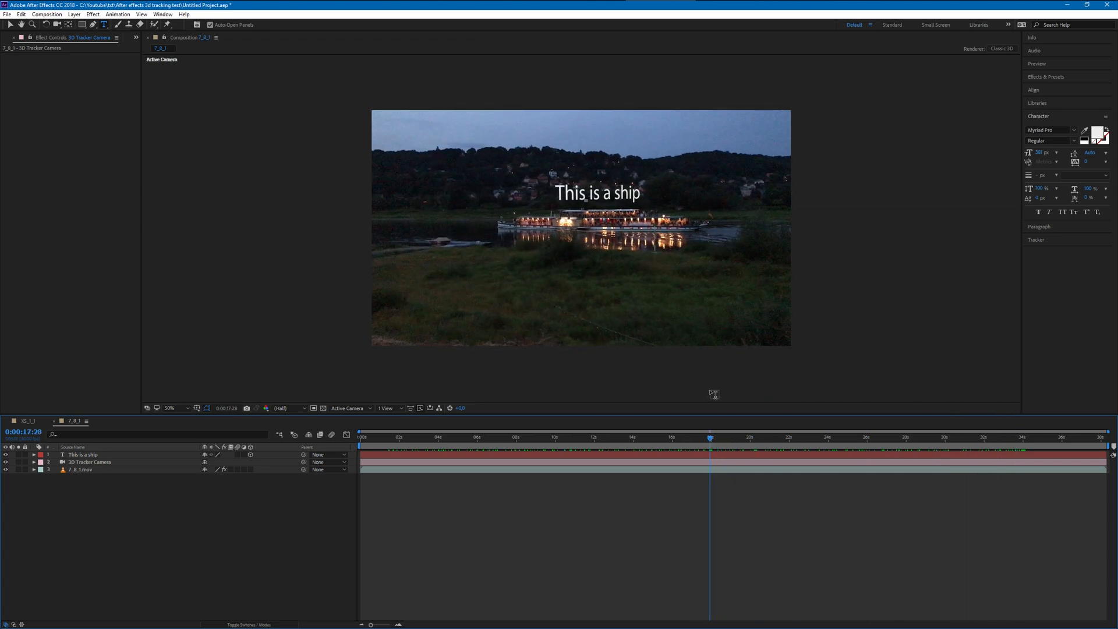
- Scrub back to 0:00:01:14 and forward to 0:00:18:22 to check how the text follows the ship
{"action": "left_click_drag", "start_coordinate": [710, 423], "coordinate": [390, 441]}
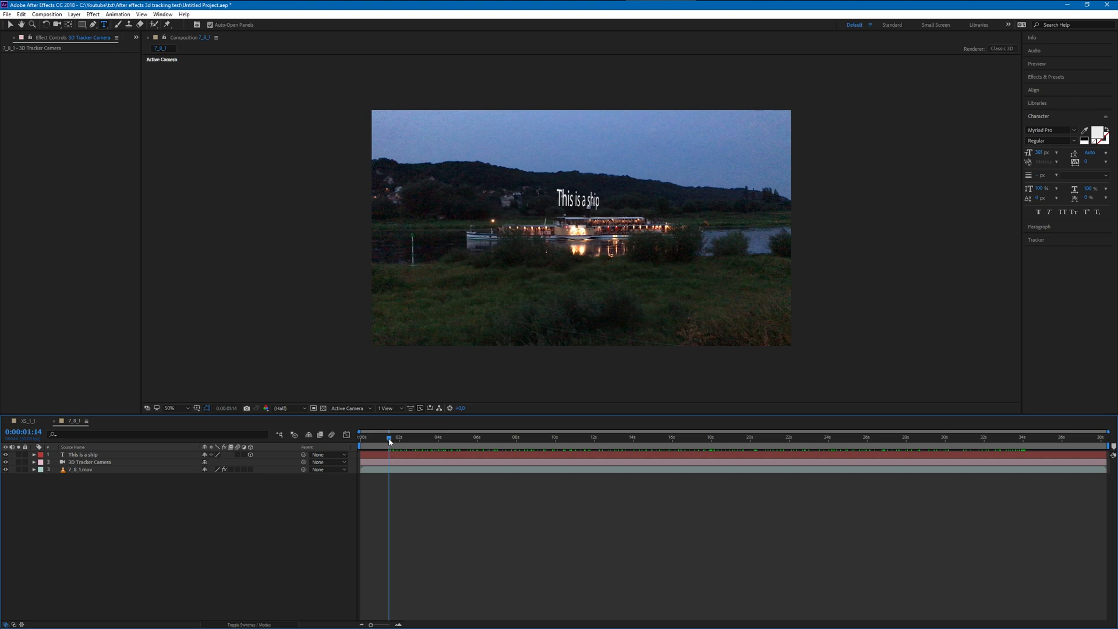
{"action": "left_click_drag", "start_coordinate": [390, 441], "coordinate": [727, 454]}
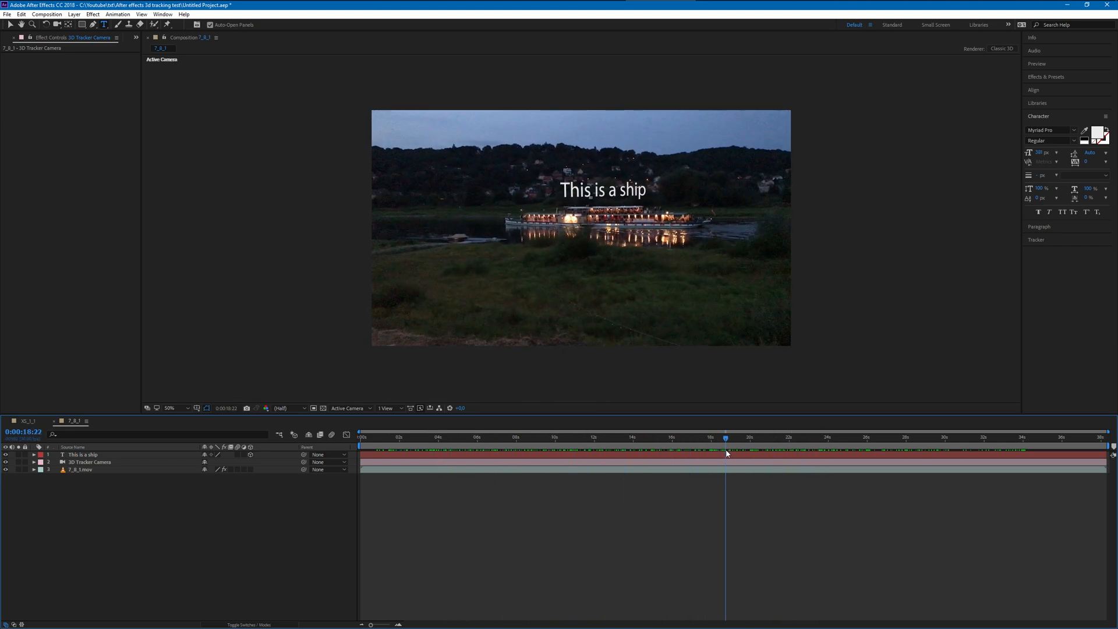